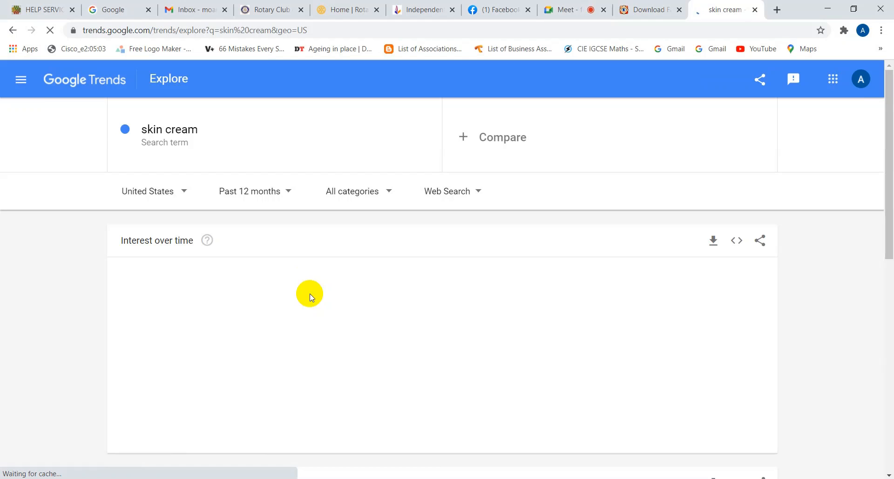
Change the region filter of the skin cream trend from United States to Worldwide
left_click(186, 193)
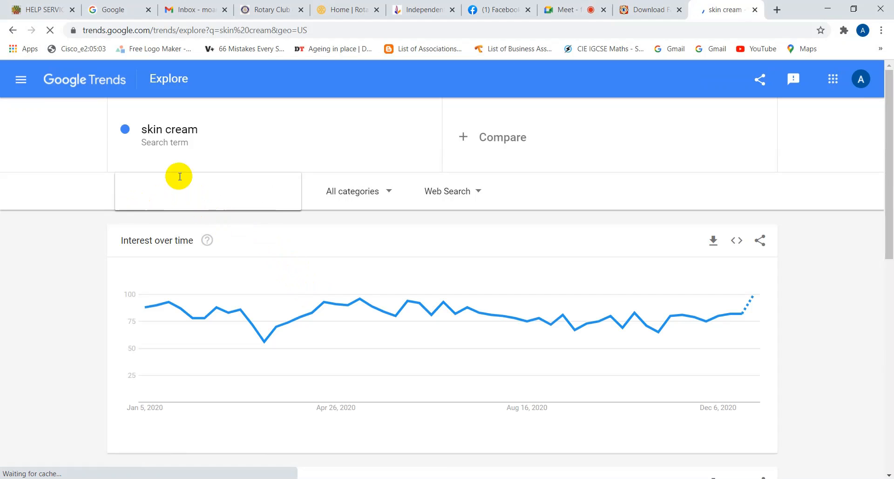
left_click(276, 128)
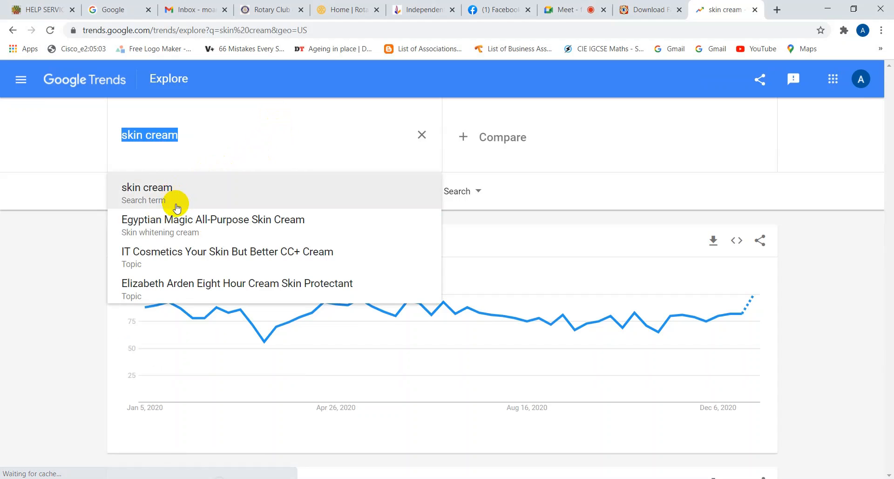
left_click(608, 140)
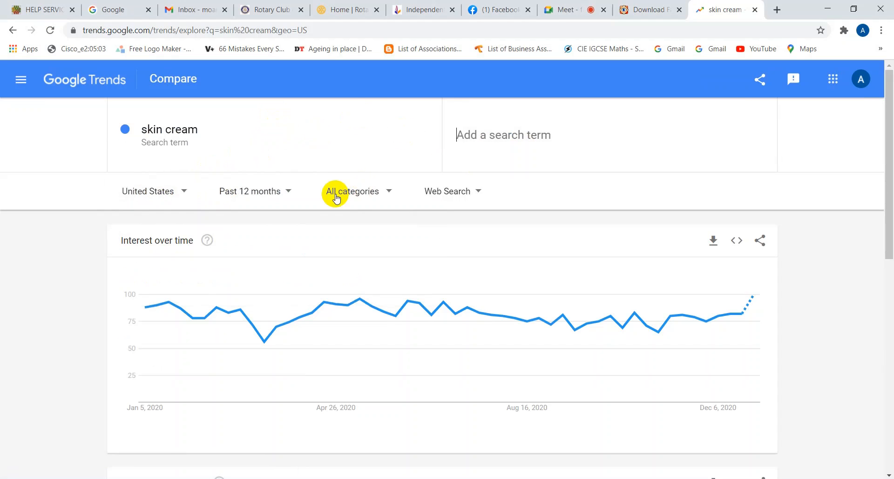
left_click(185, 193)
left_click(159, 225)
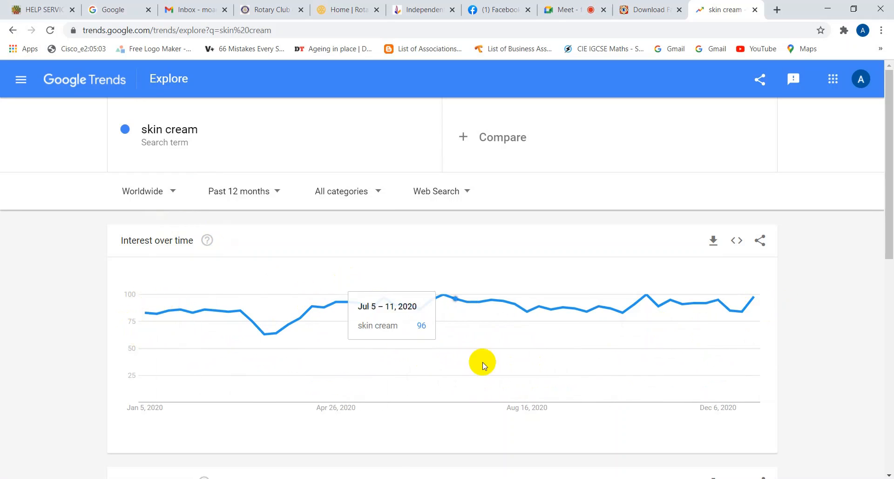
Examine the worldwide interest-by-region ranking for skin cream across several result pages, and review its interest-over-time chart
scroll(789, 346, "down", 3)
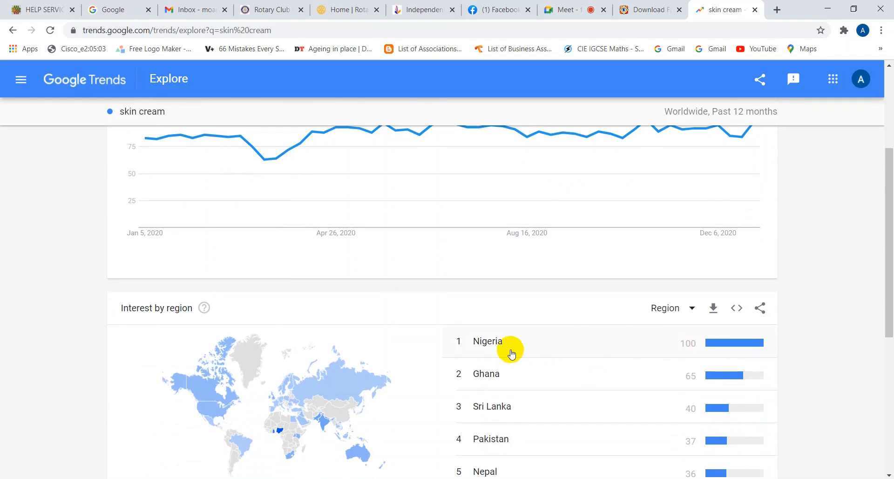
scroll(533, 357, "down", 2)
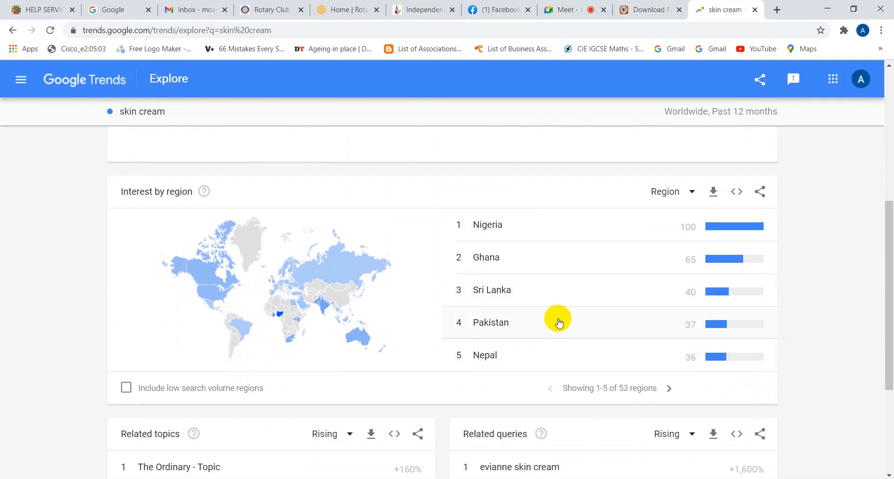
left_click(670, 389)
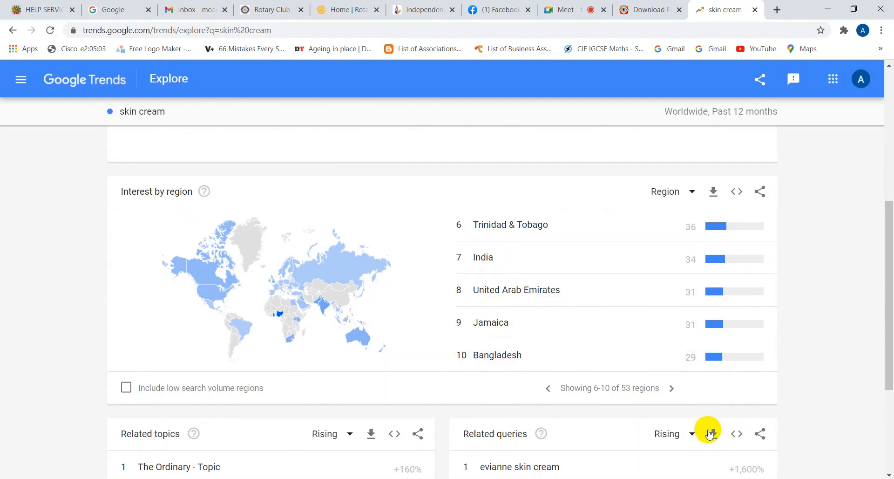
left_click(671, 389)
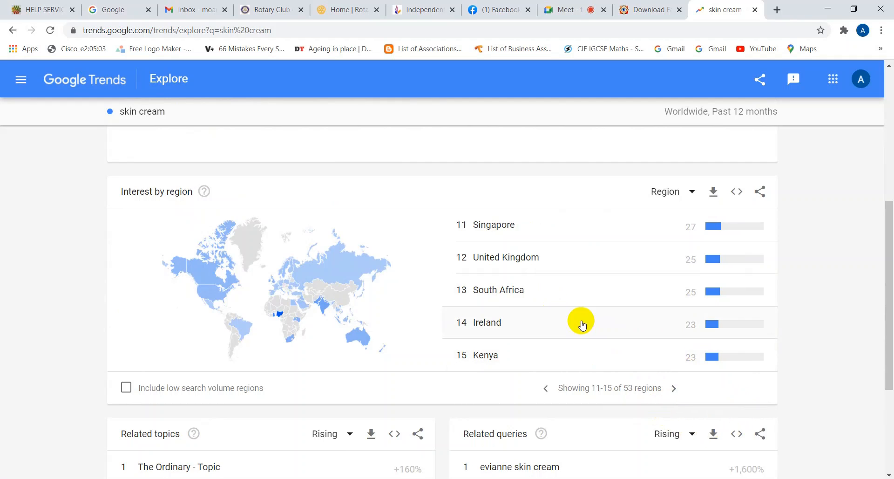
left_click(673, 389)
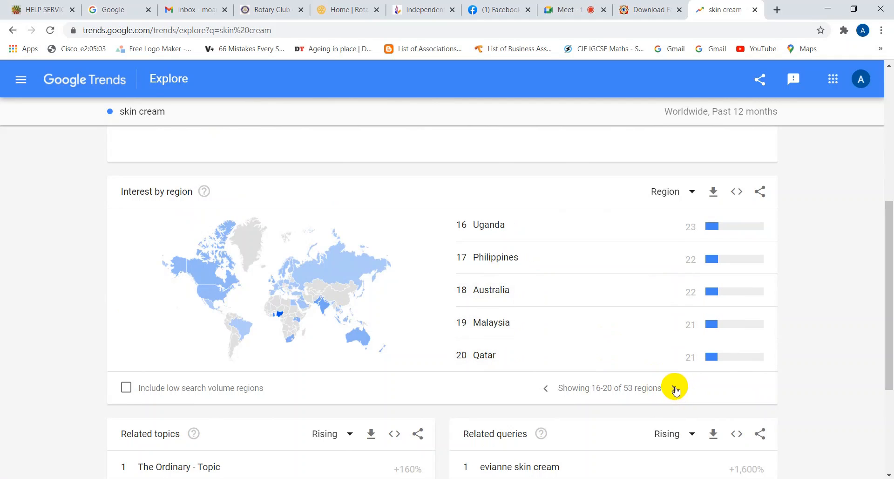
left_click(674, 388)
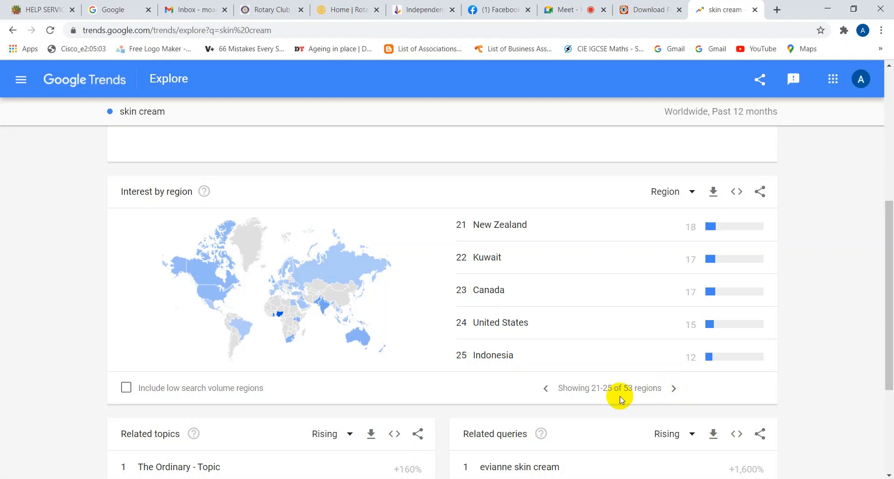
left_click(547, 391)
left_click(547, 390)
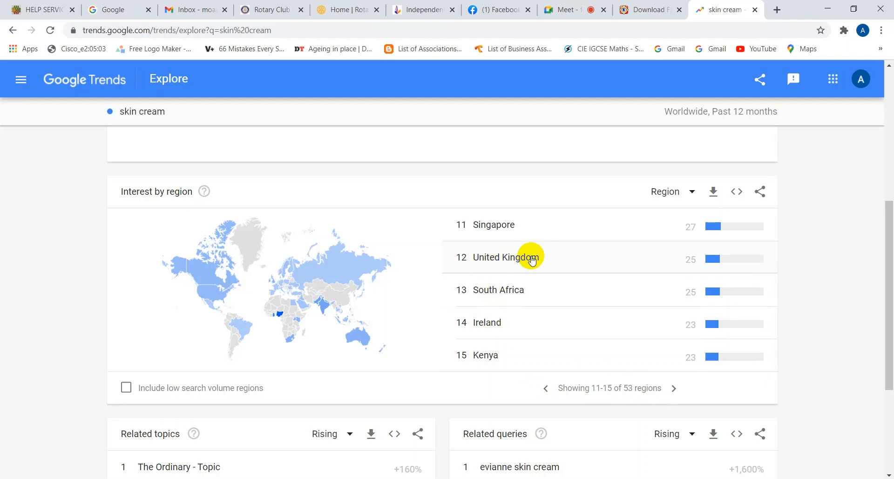
left_click(675, 389)
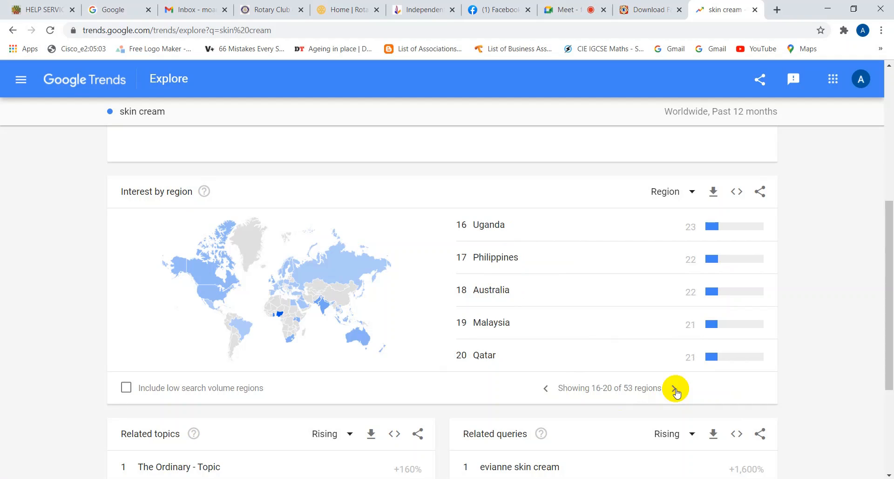
left_click(675, 389)
left_click(675, 389)
left_click(675, 389)
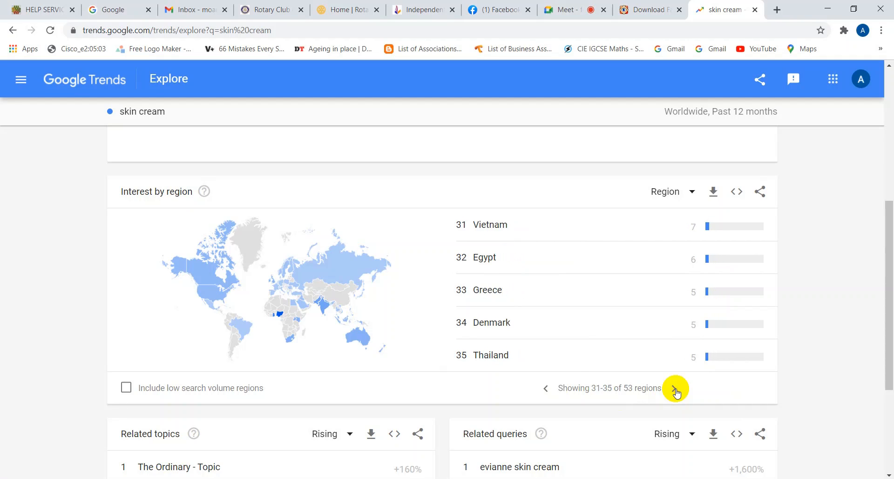
left_click(547, 389)
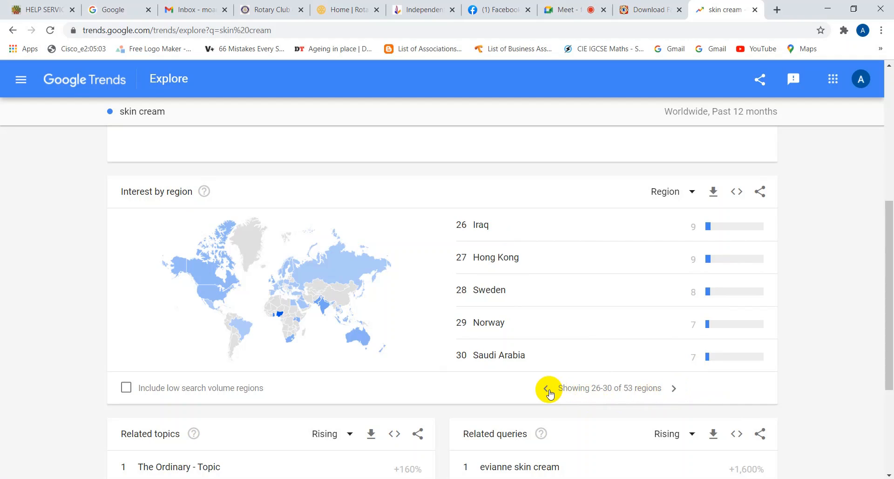
left_click(547, 389)
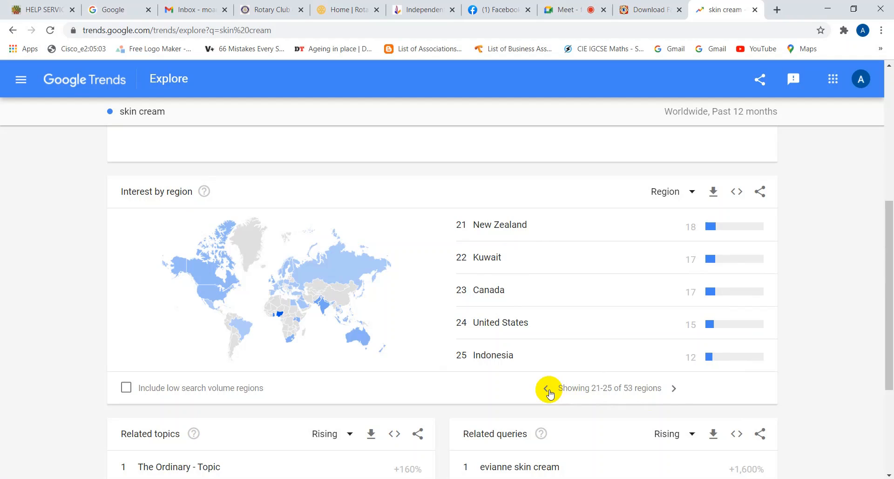
left_click(546, 389)
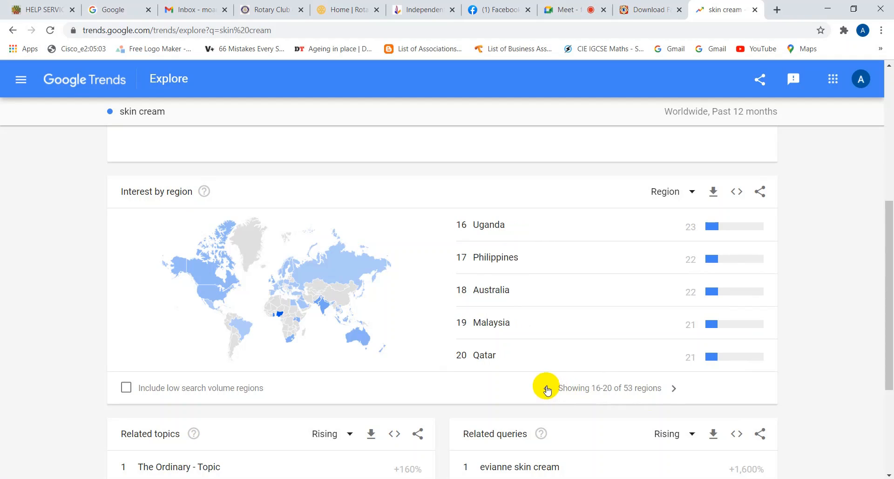
left_click(674, 388)
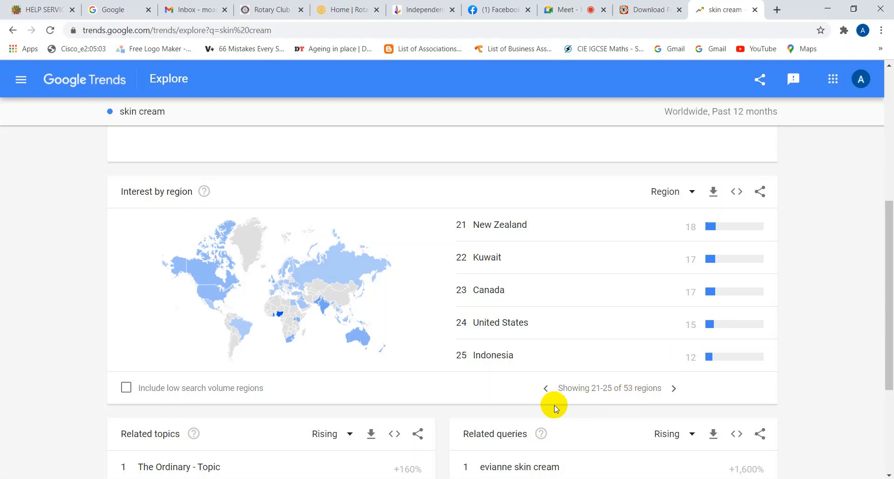
scroll(535, 387, "up", 6)
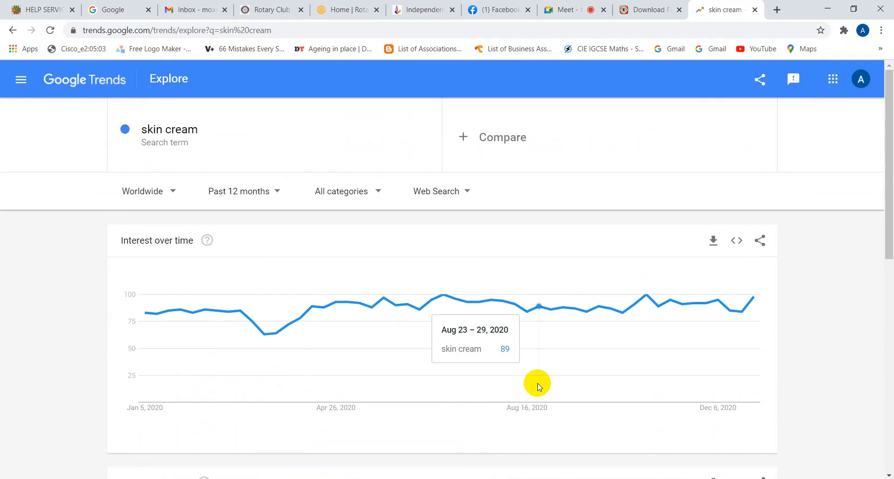
scroll(538, 383, "down", 1)
scroll(538, 383, "up", 1)
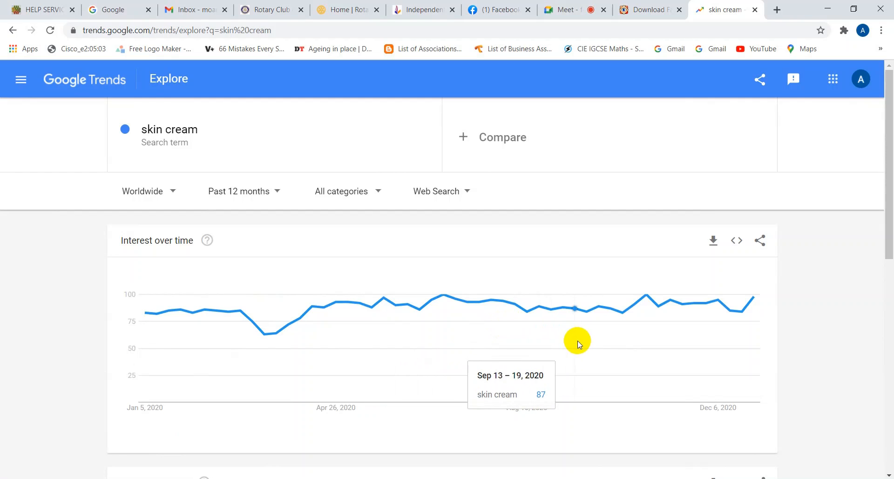
Replace the skin cream term with "tools set" and explore it as a search term
left_click(229, 134)
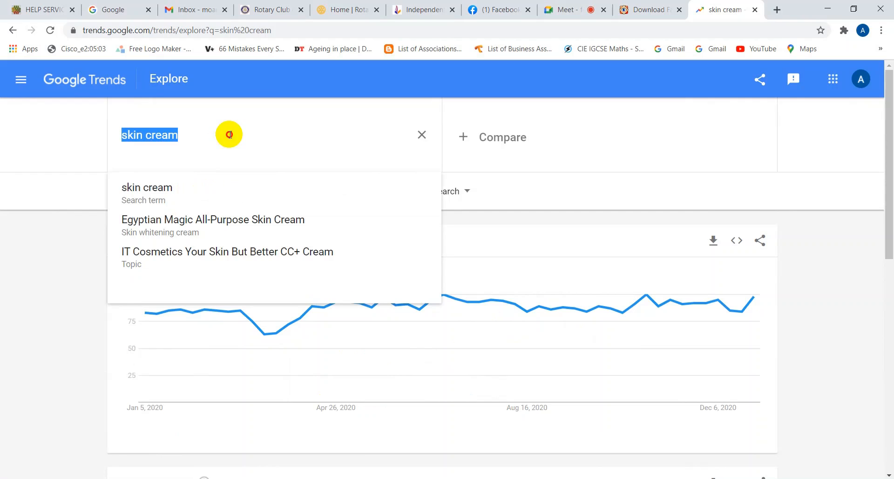
mouse_move(177, 136)
left_mouse_down()
mouse_move(144, 140)
mouse_move(231, 140)
mouse_move(167, 142)
left_mouse_up()
left_click(421, 136)
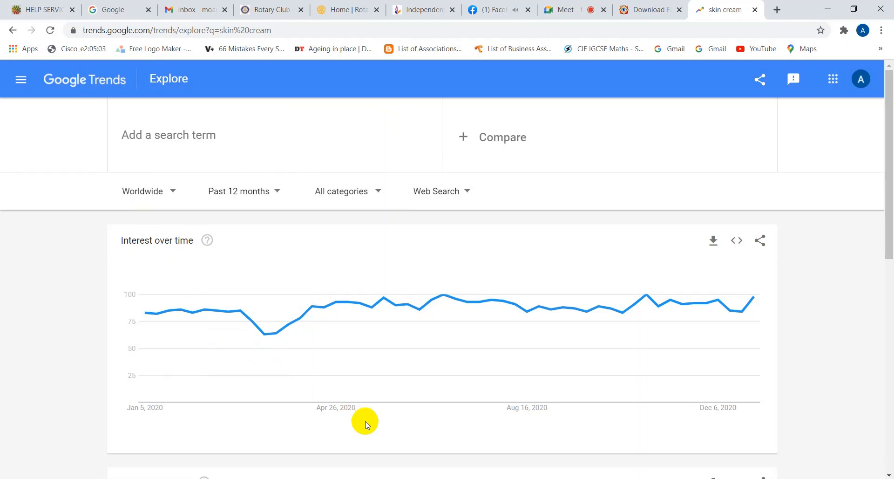
mouse_move(422, 371)
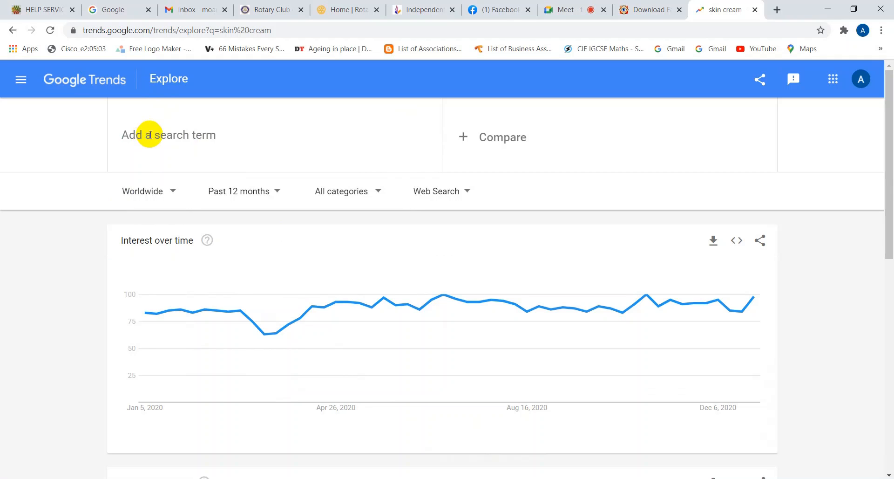
type("t")
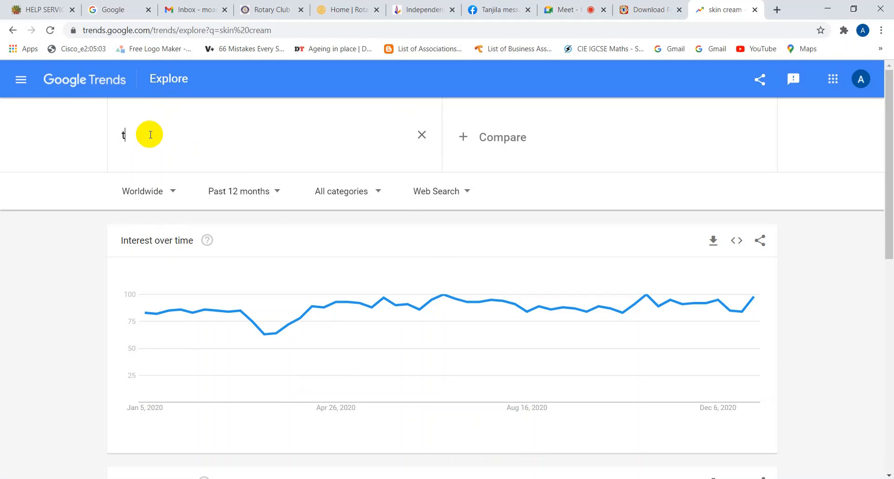
type("oo")
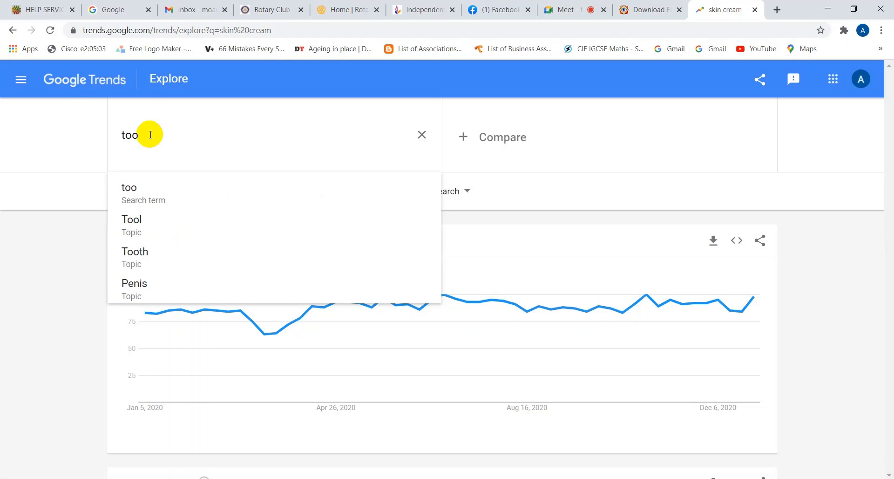
type("ls")
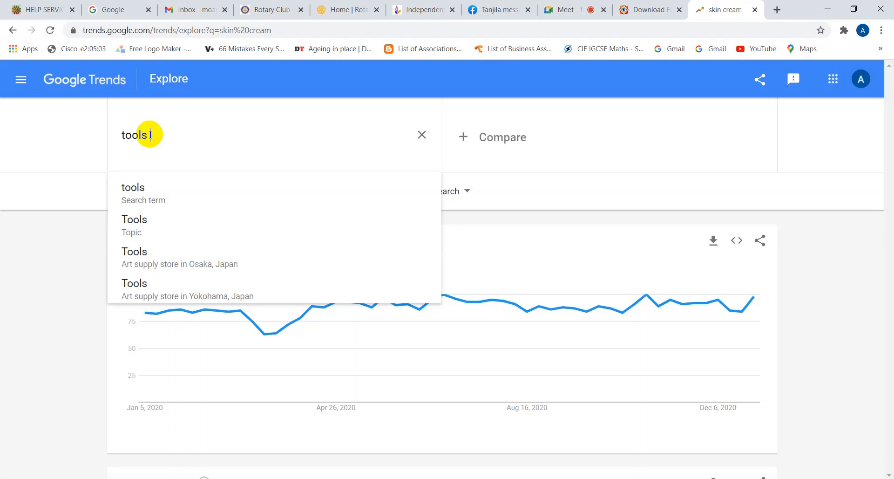
type(" set")
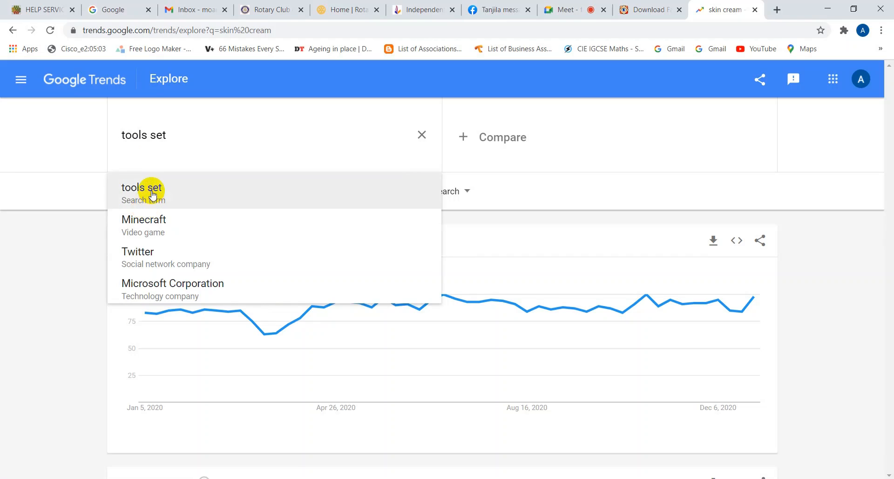
left_click(152, 192)
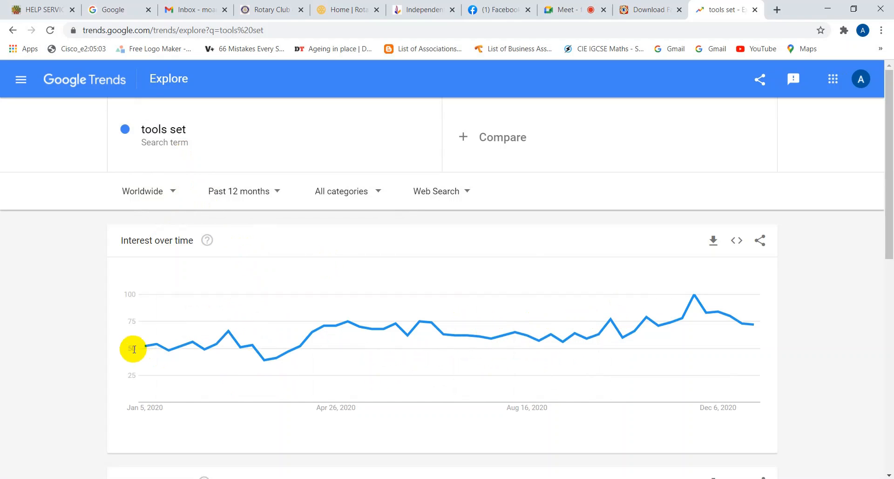
Examine the worldwide interest over time and the top regions for tools set
scroll(559, 320, "down", 1)
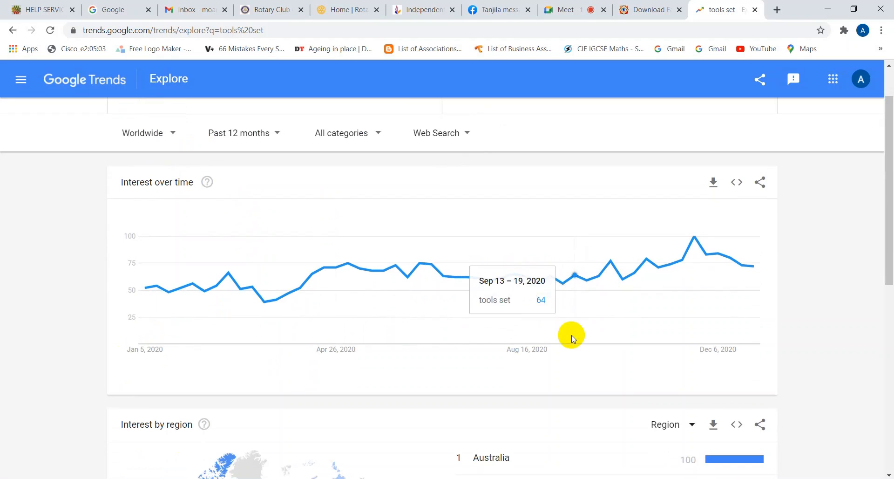
scroll(754, 344, "down", 1)
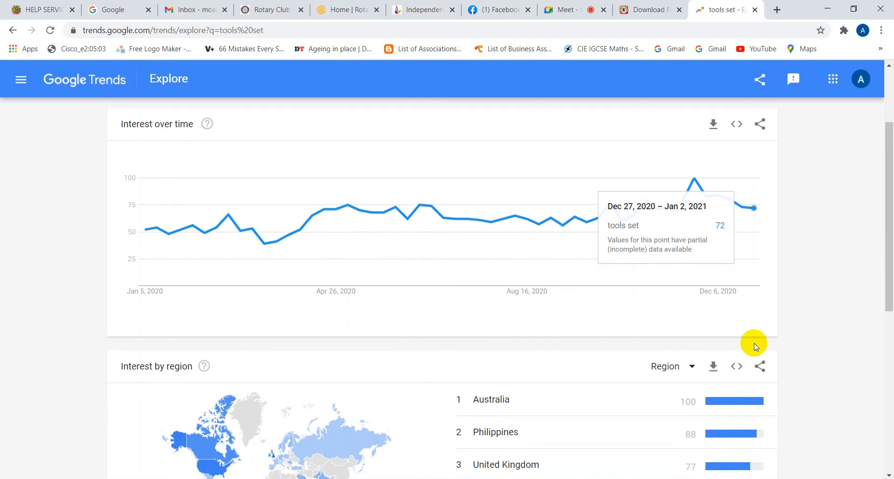
scroll(750, 349, "down", 1)
scroll(606, 373, "down", 1)
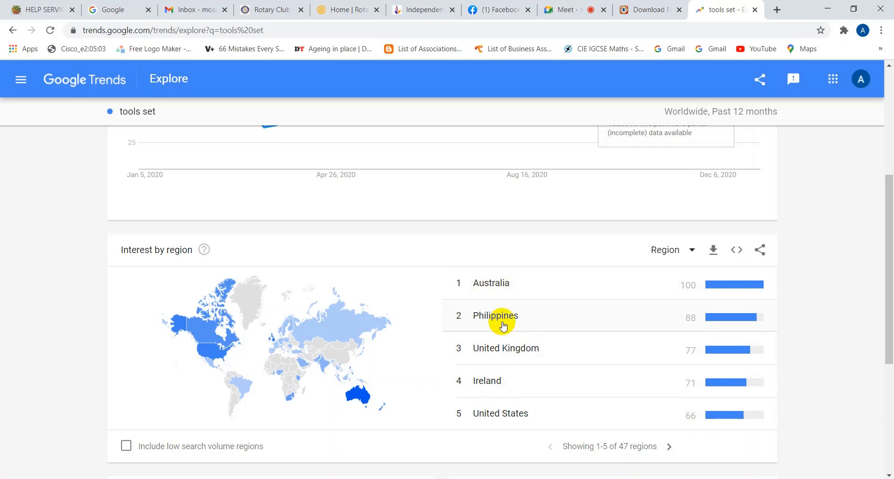
scroll(502, 325, "up", 5)
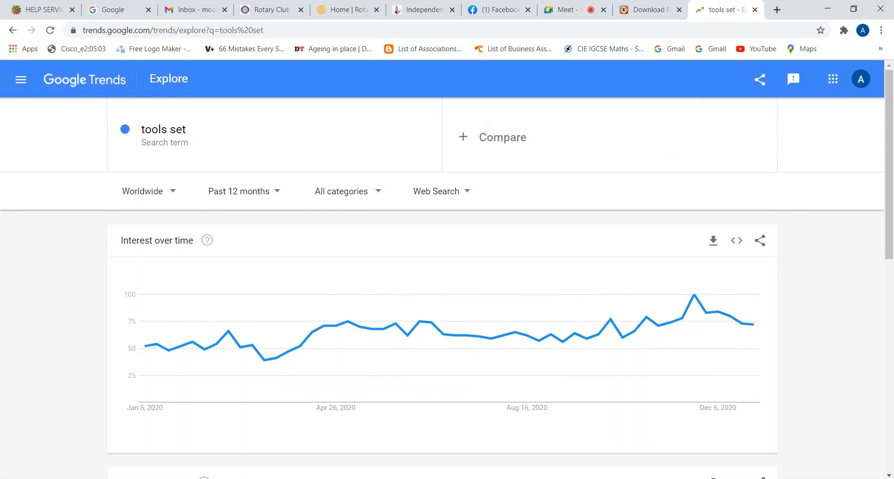
Reselect the "tools set" search term and switch to the Niche Research workbook in Excel
left_click(197, 127)
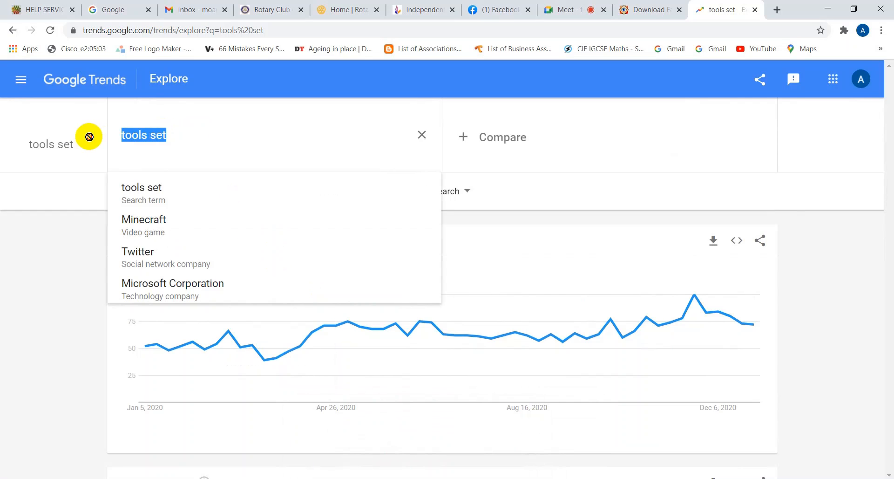
left_click(168, 191)
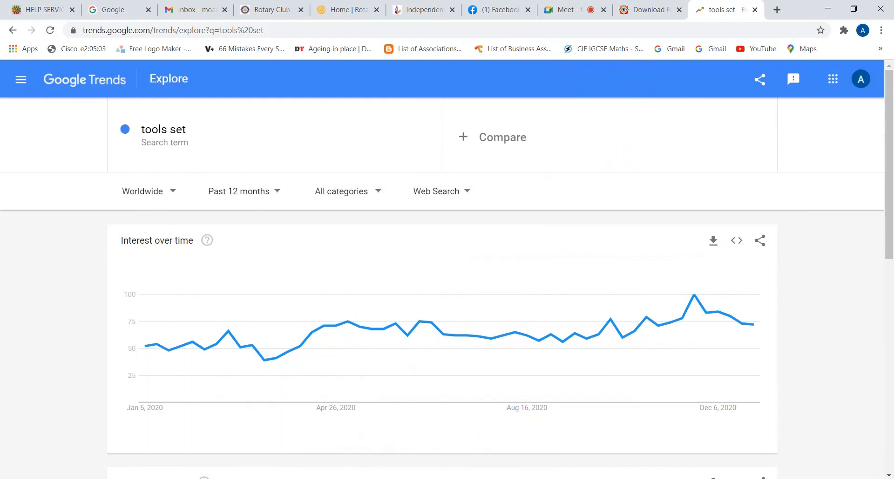
left_click(449, 478)
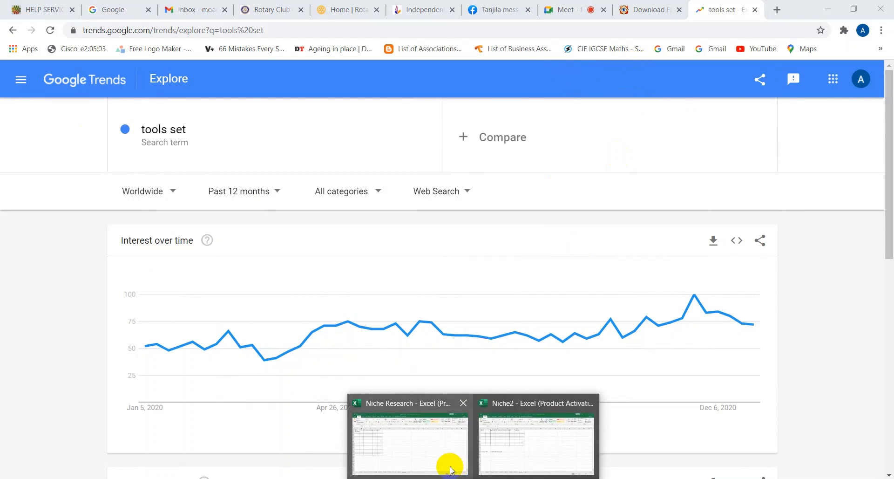
left_click(448, 464)
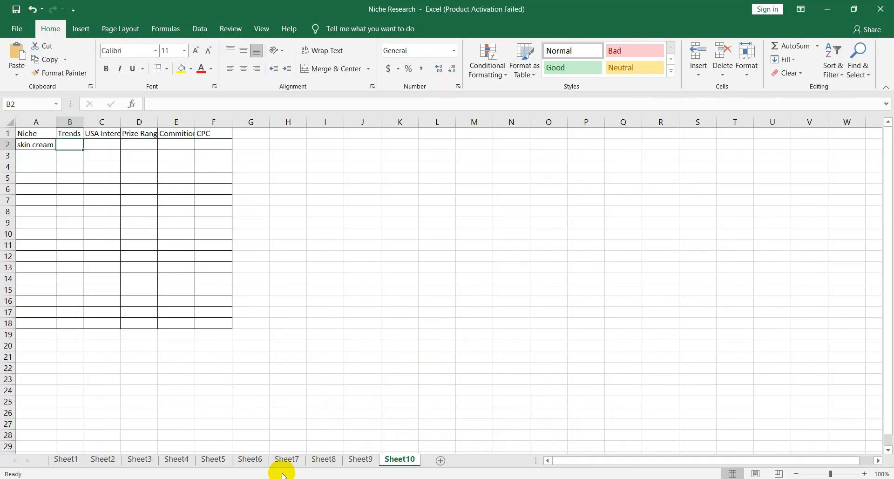
Go through the workbook's sheets up to Sheet6 and enter "Toots set" as the niche in cell A2
left_click(71, 461)
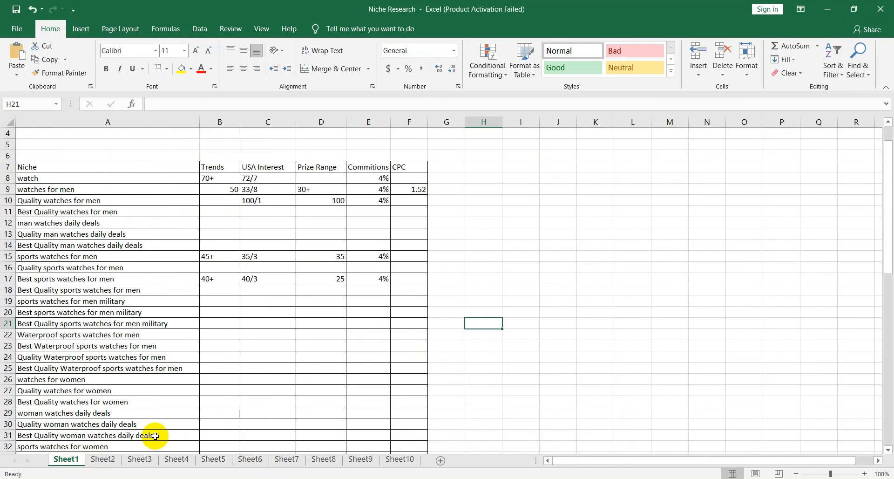
left_click(105, 461)
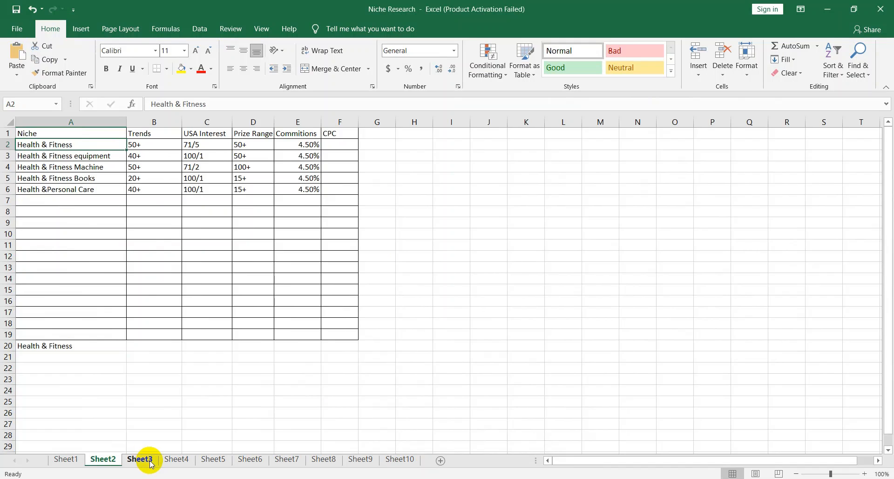
left_click(151, 462)
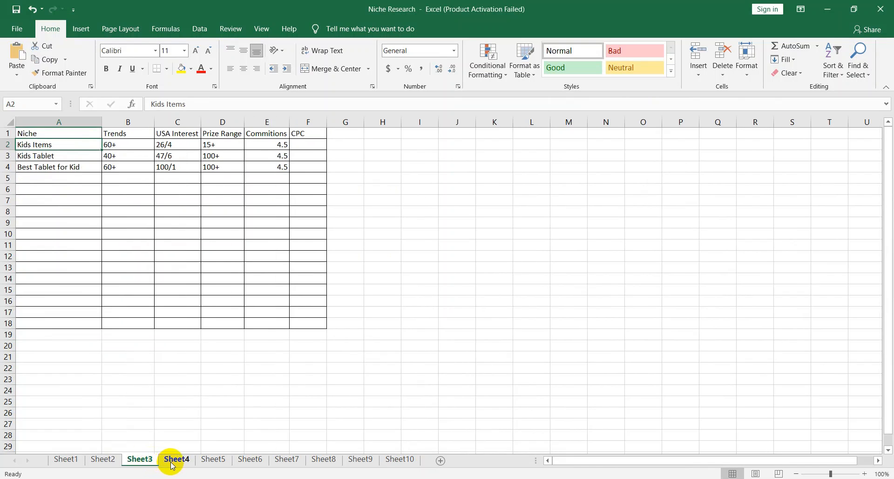
left_click(171, 463)
left_click(208, 463)
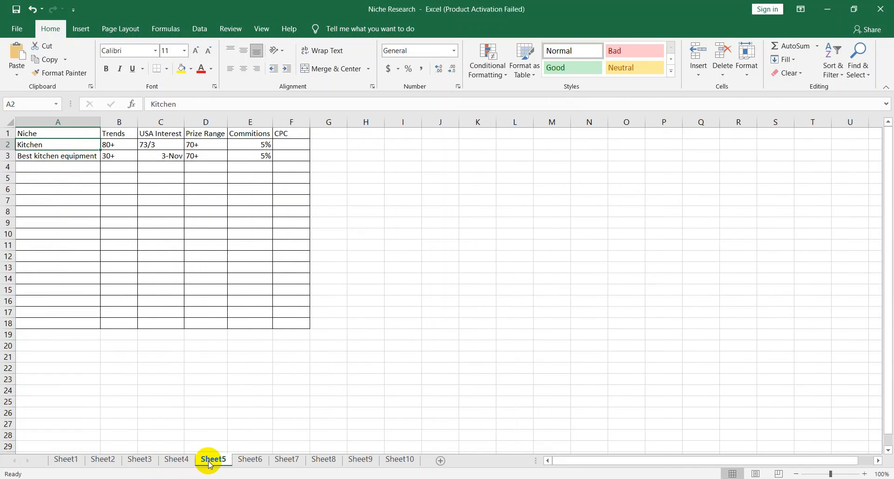
left_click(255, 464)
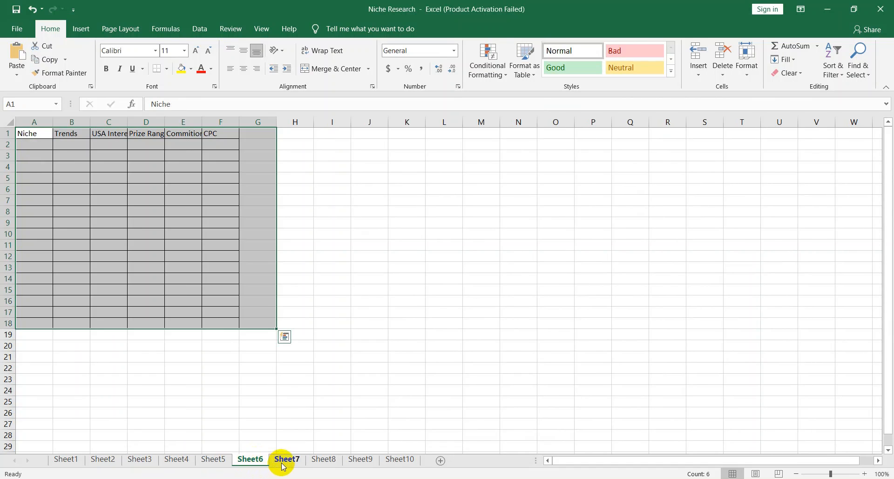
double_click(35, 147)
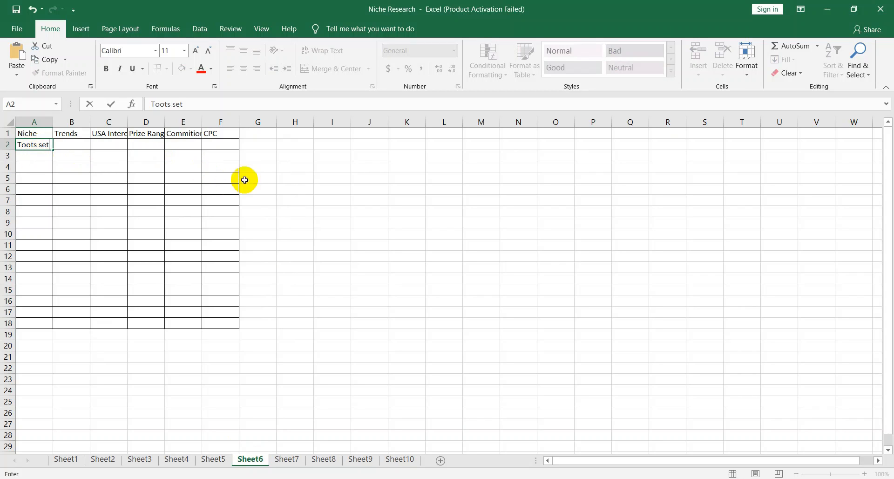
left_click(78, 143)
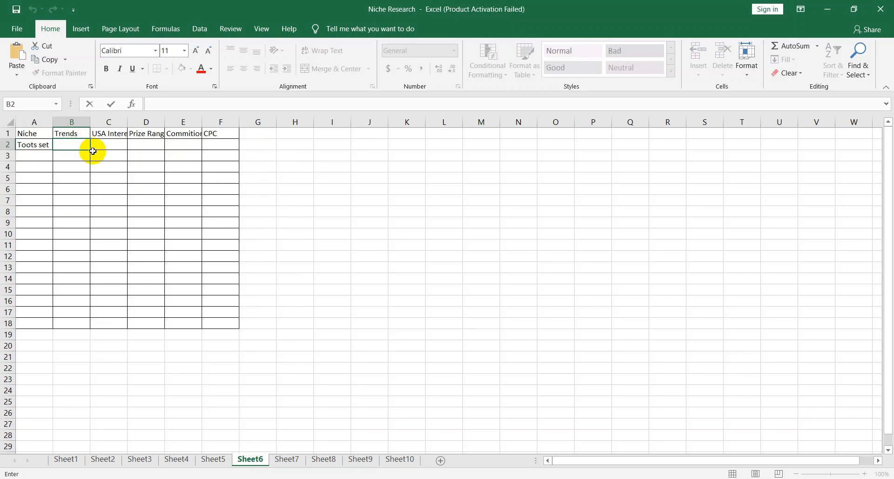
Switch to Google Trends, review the interest over time and by region for tools set, and return to the Niche Research workbook
mouse_move(443, 415)
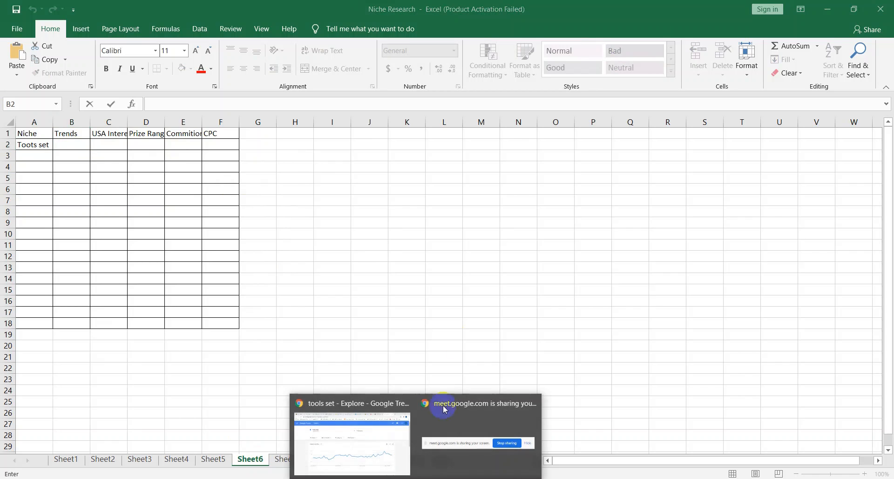
left_click(379, 425)
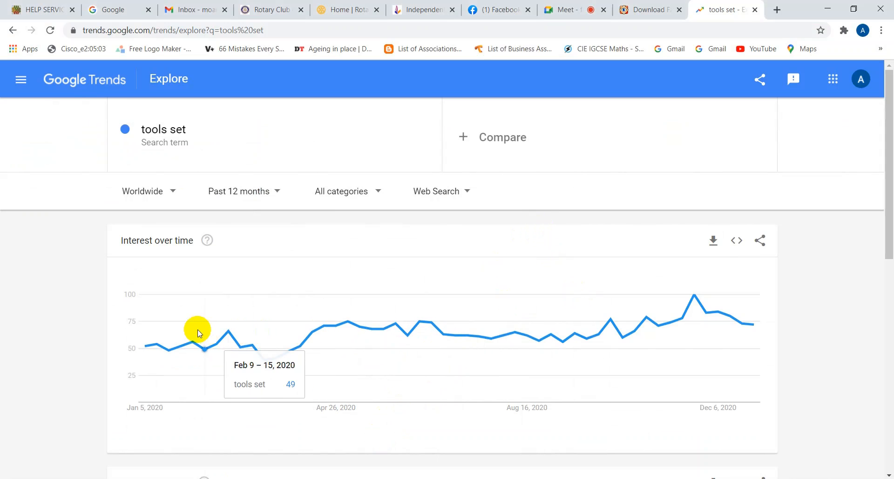
mouse_move(169, 350)
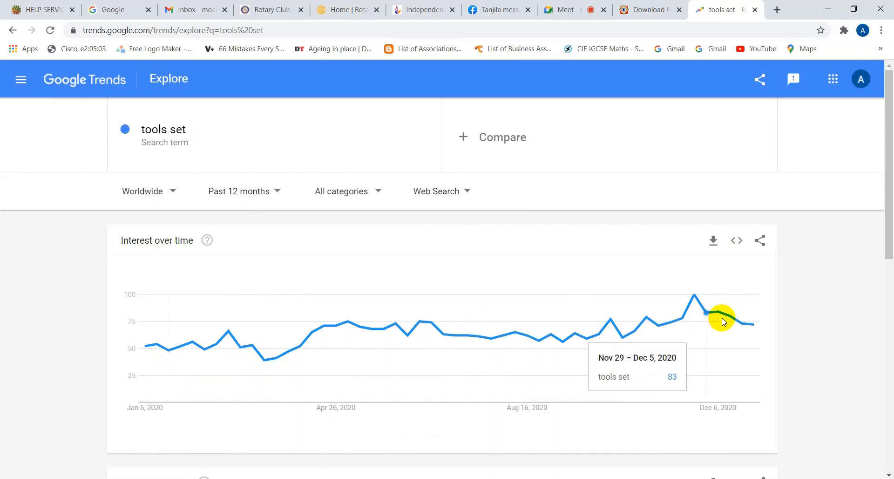
scroll(721, 316, "down", 5)
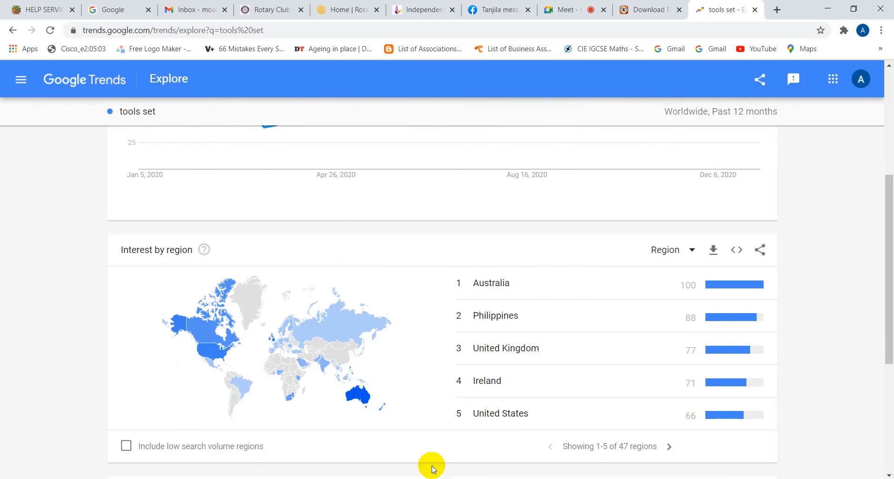
mouse_move(473, 477)
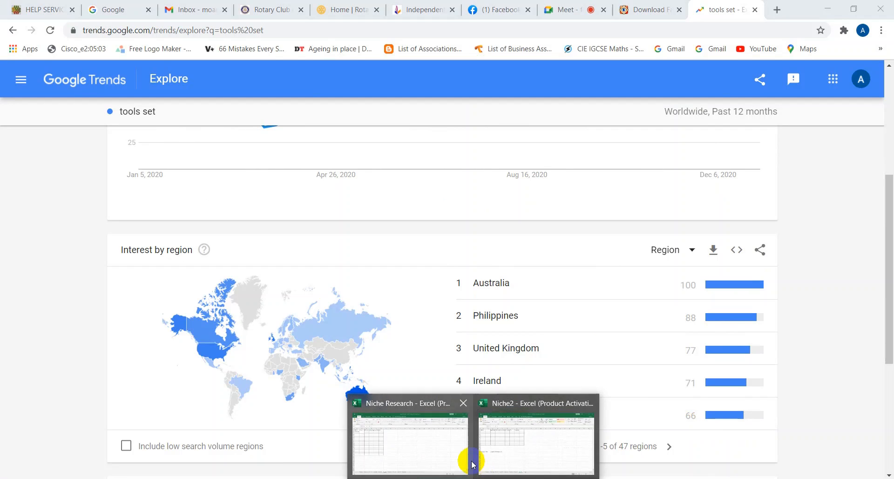
left_click(453, 448)
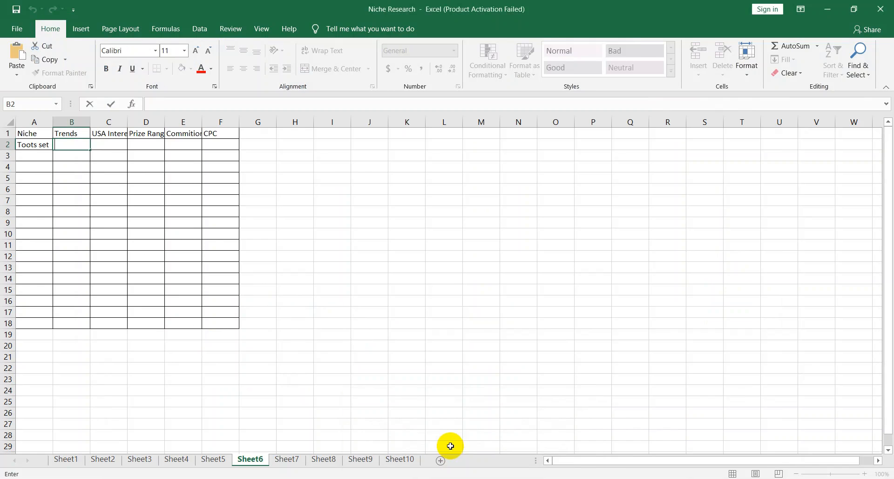
Enter 50 under Trends and 60 under USA Interest for Toots set, and fit the USA Interest column to its contents
key("Return")
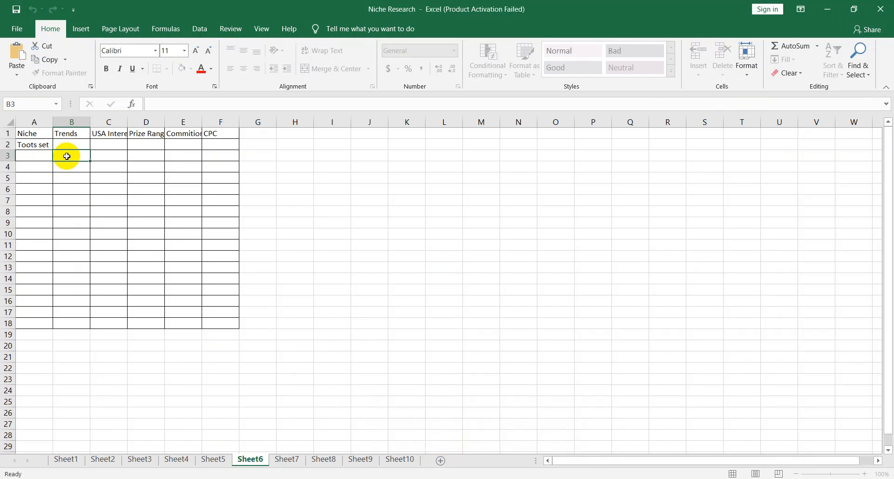
double_click(67, 142)
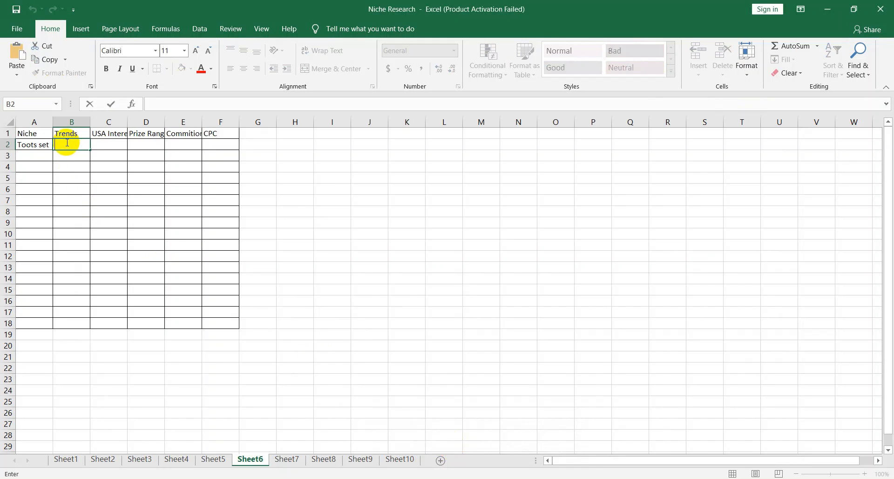
double_click(111, 144)
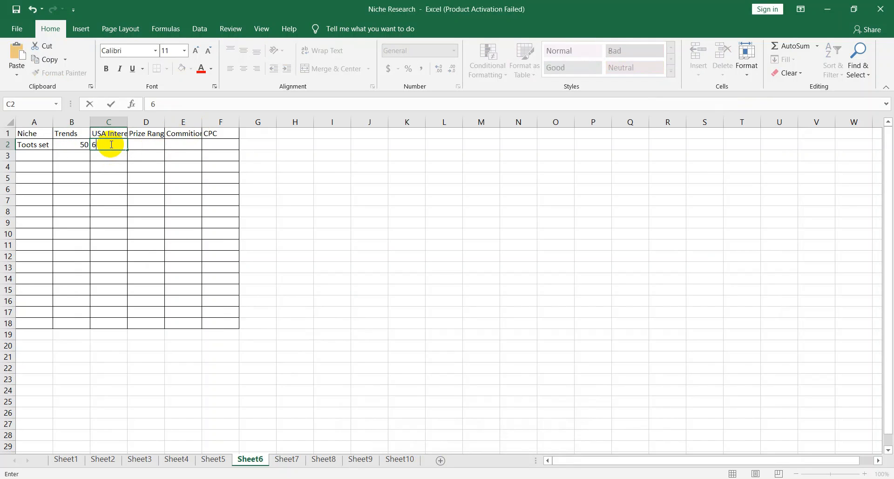
left_click(123, 121)
double_click(127, 121)
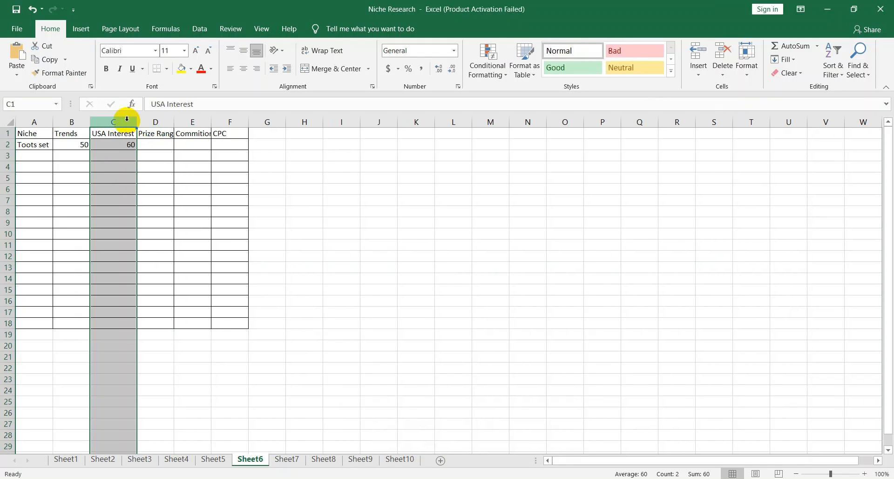
left_click(159, 145)
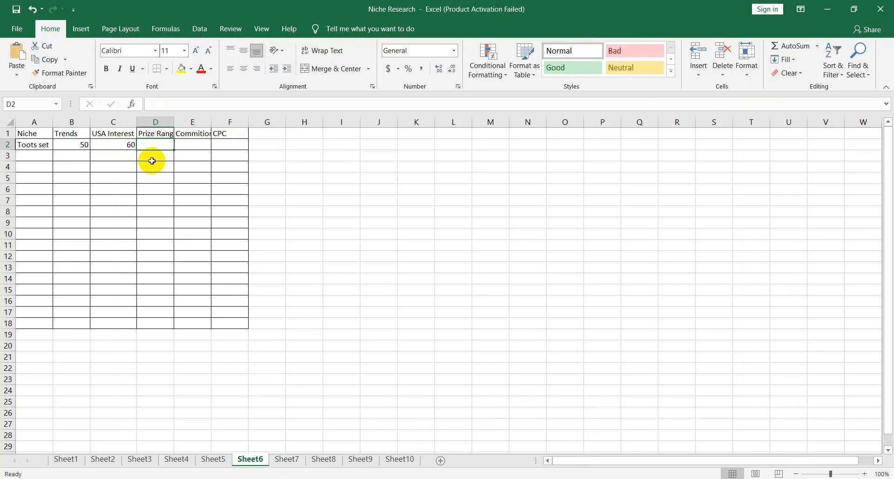
scroll(144, 399, "down", 2)
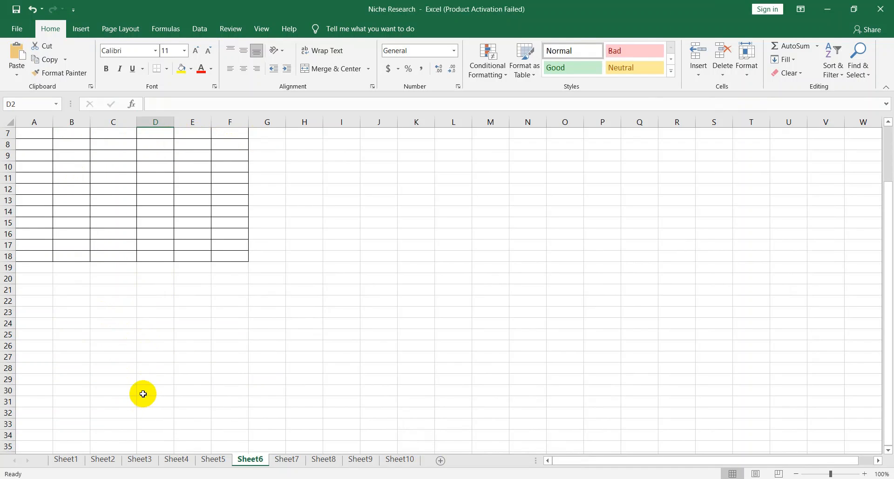
scroll(143, 393, "up", 2)
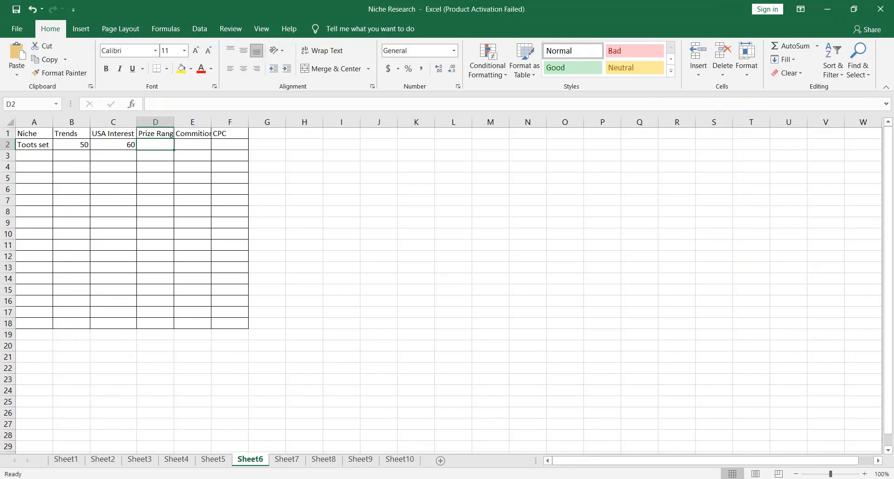
Switch to Chrome and search Google for "tools set" in a new tab
left_click(373, 443)
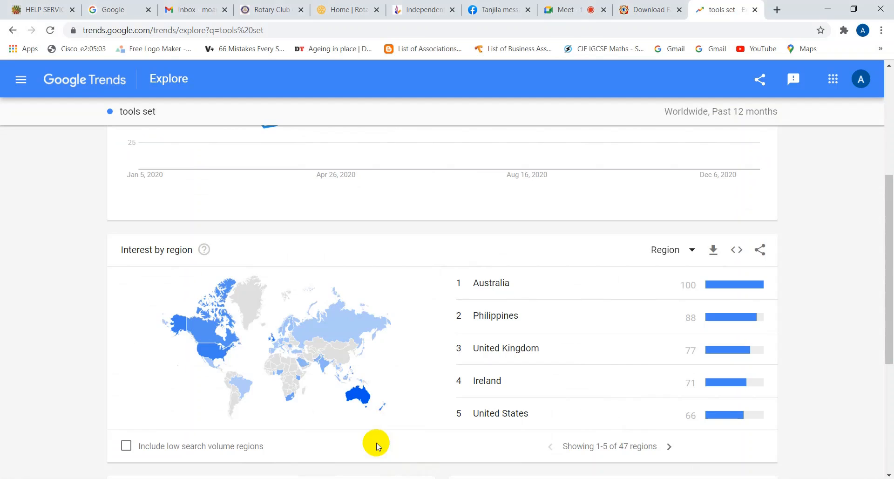
left_click(778, 11)
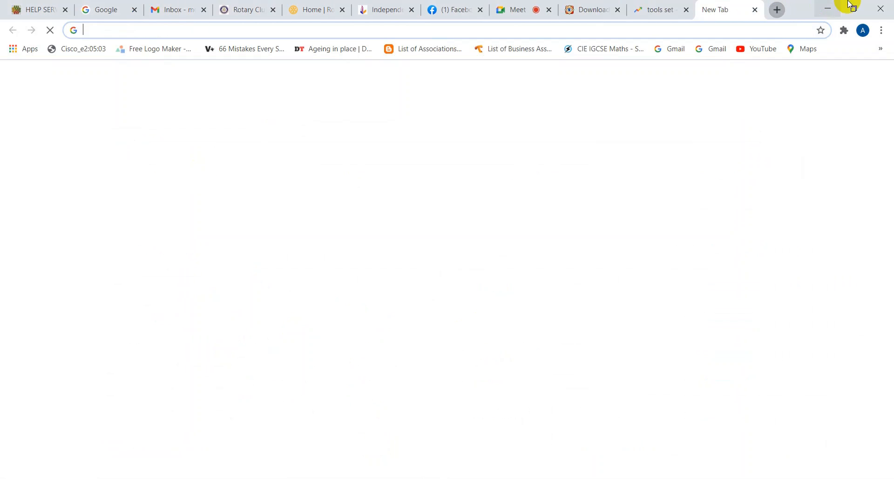
left_click(136, 34)
type("too")
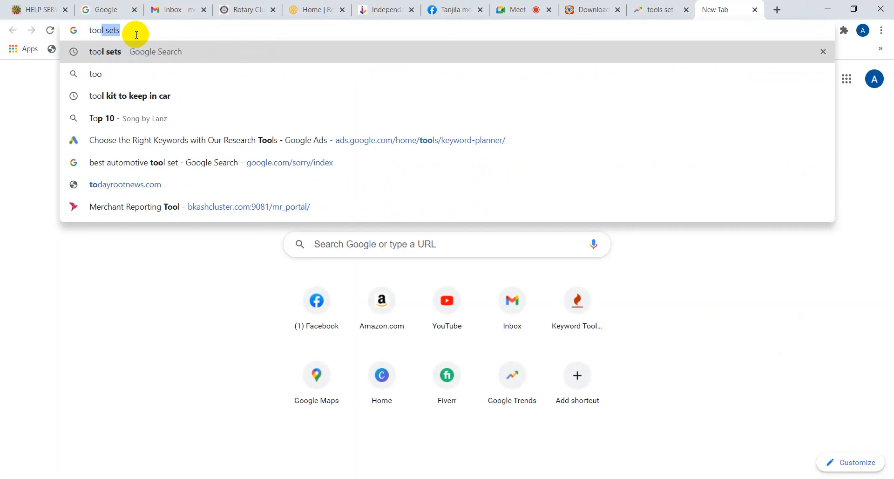
type("ls")
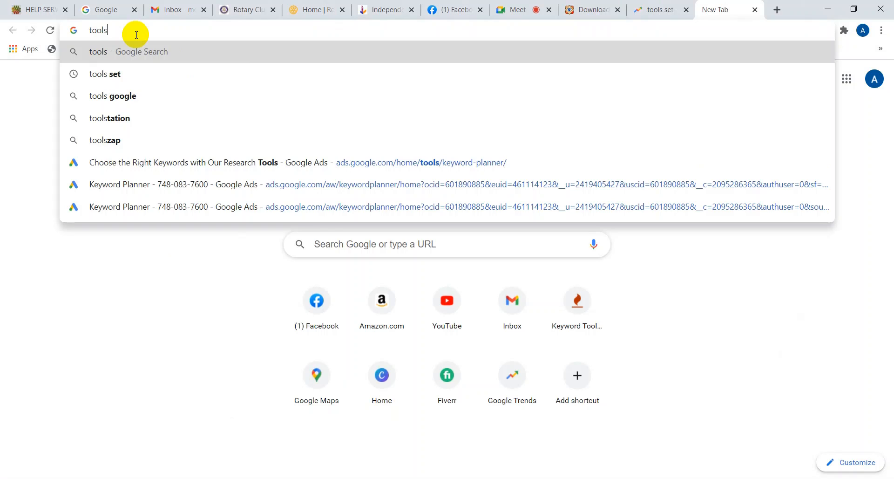
type(" set")
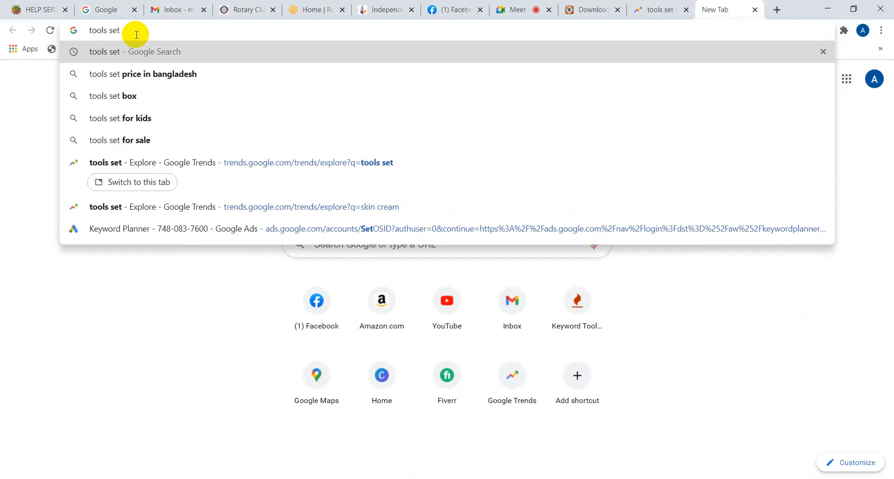
left_click(114, 52)
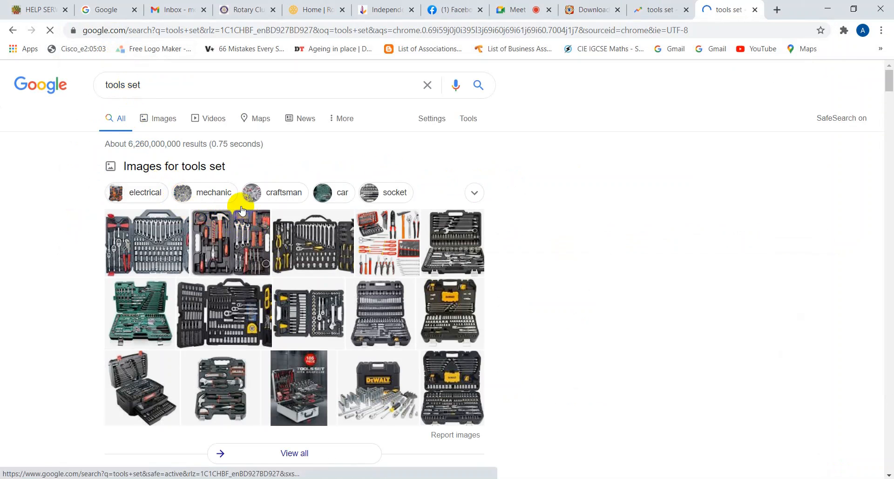
Extend the Google search to the suggested keyword "tools set box"
left_click(168, 84)
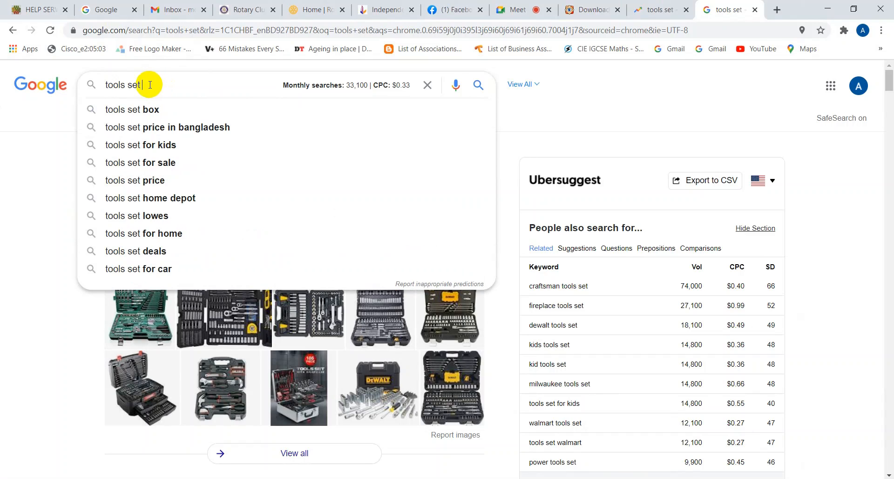
key("BackSpace")
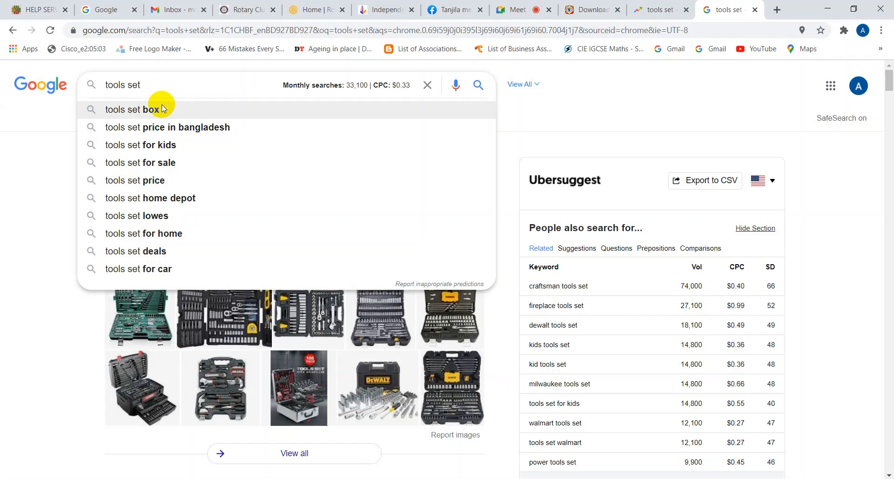
left_click(162, 109)
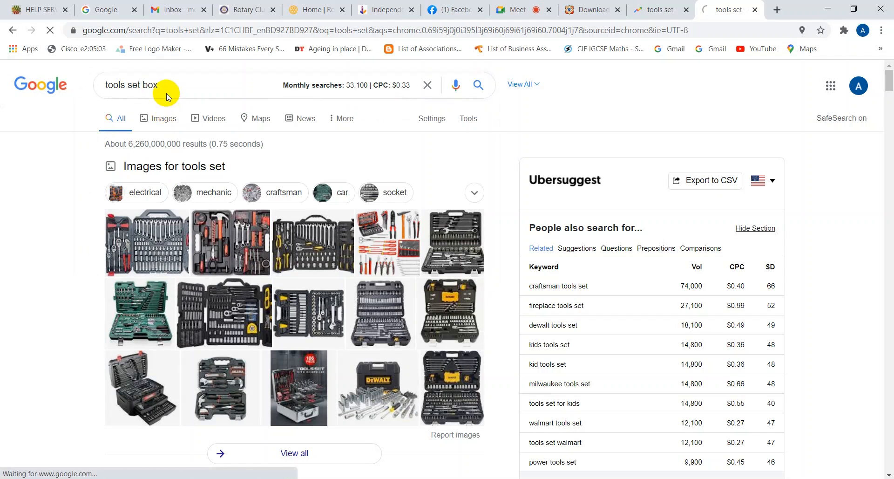
Copy the keyword "tools set box" into a new Notepad note, then minimize Notepad to return to the search page
left_click_drag(162, 84, 105, 86)
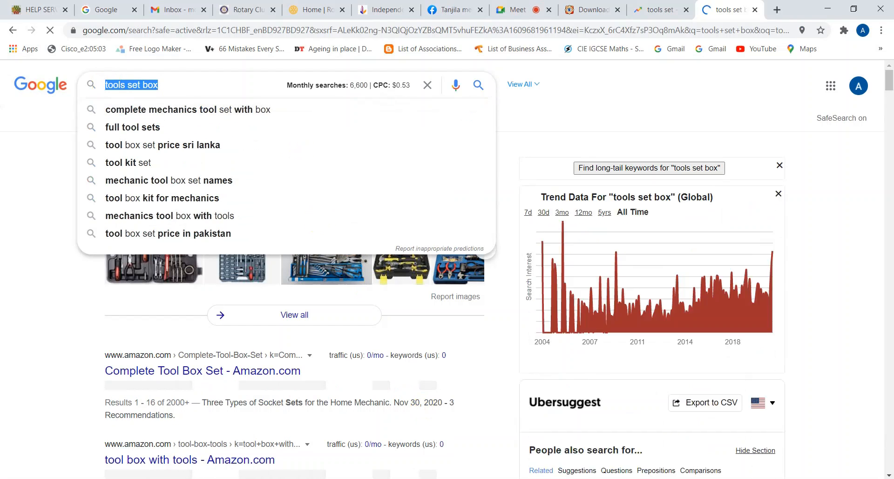
key("super+s")
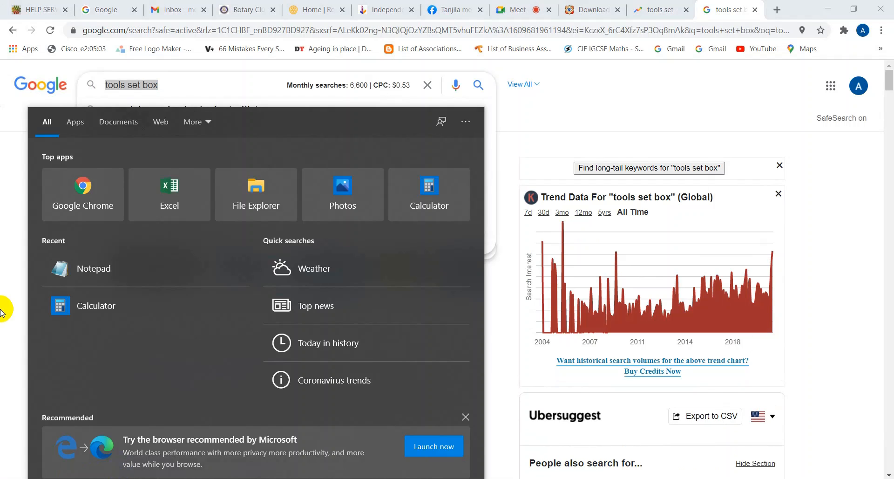
left_click(71, 252)
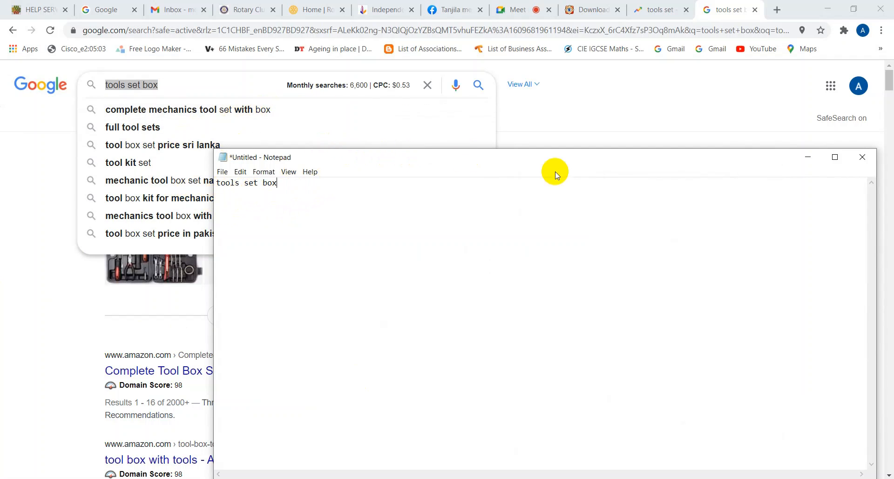
left_click(807, 156)
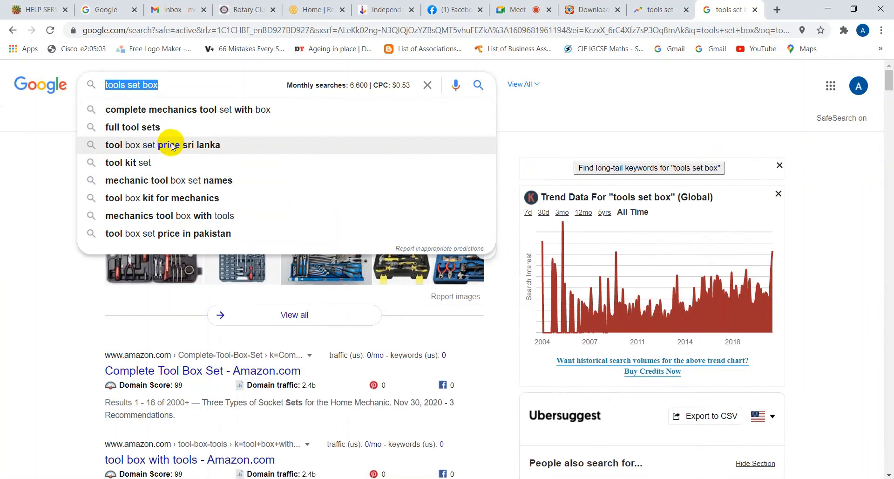
Search Google for the suggested keyword "full tool sets" and add it on a new line in the Notepad list
left_click(156, 126)
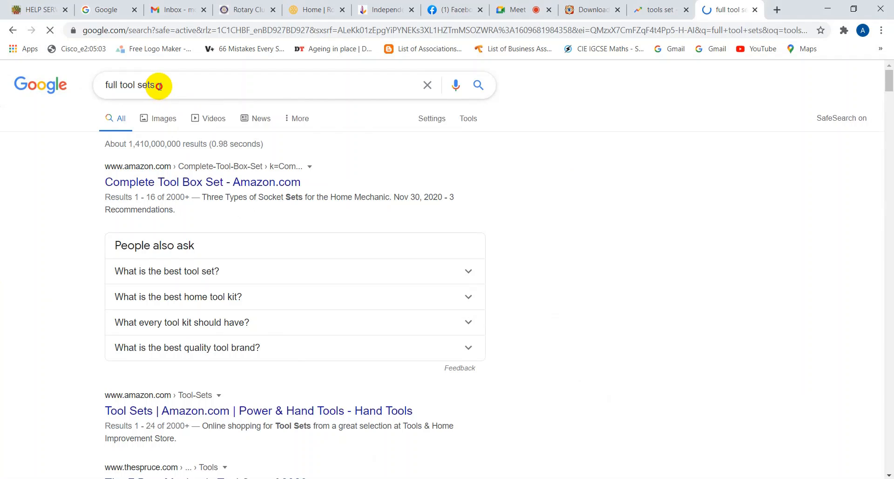
triple_click(92, 88)
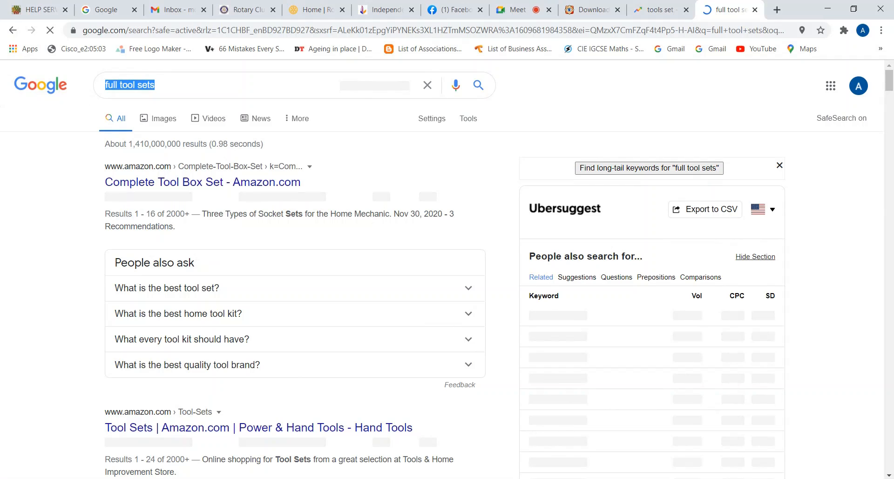
key("alt+Tab")
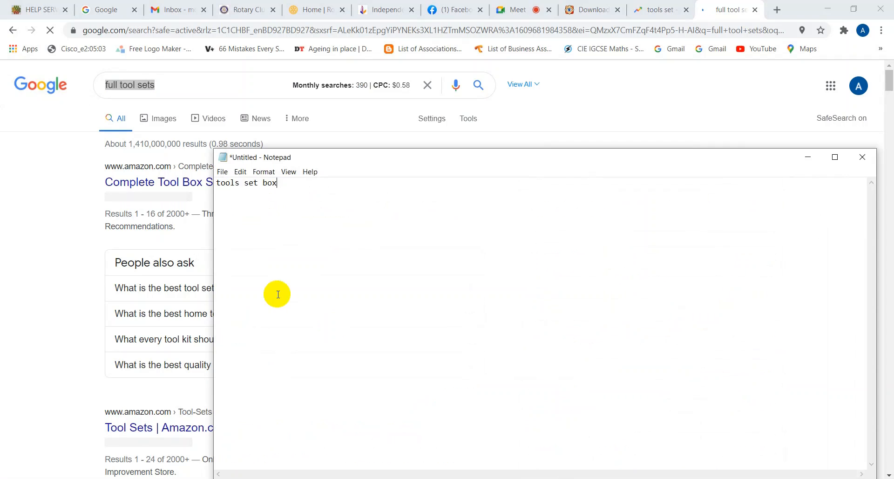
key("Return")
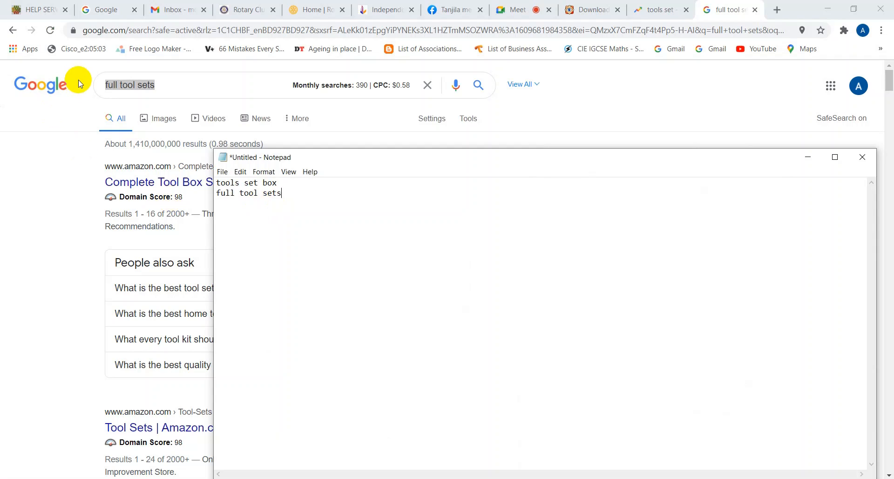
key("alt+Tab")
Search Google for the suggested keyword "master mechanic tool sets" and append it to the Notepad list
left_click(168, 81)
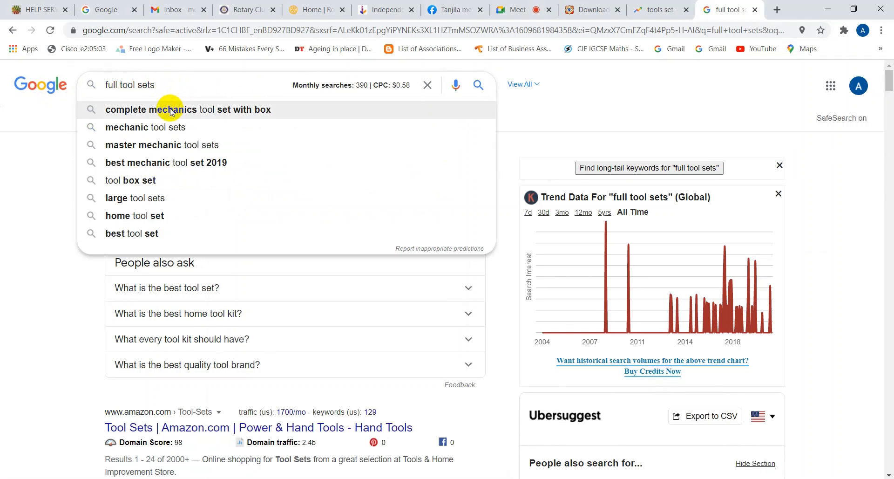
left_click(163, 149)
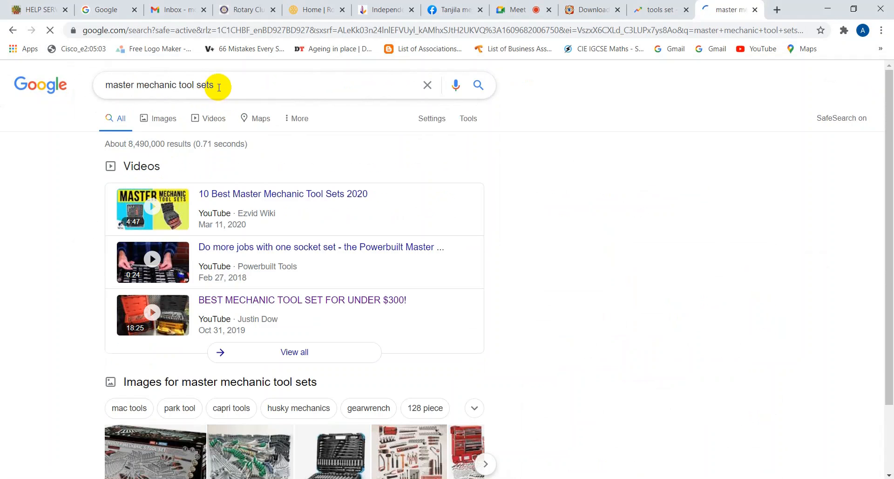
left_click_drag(213, 86, 99, 88)
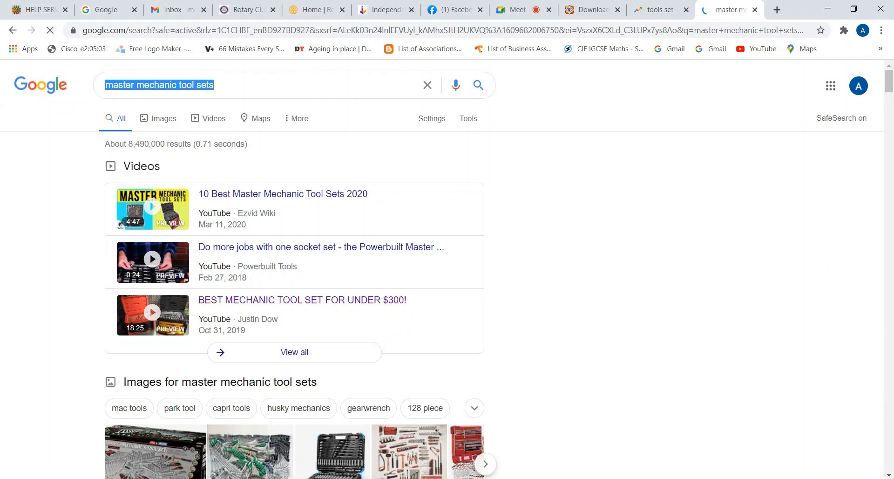
key("alt+Tab")
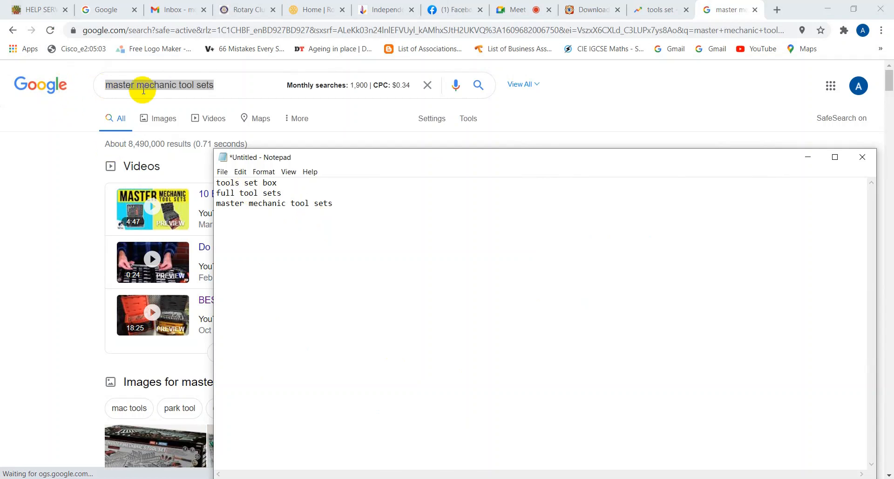
Search the suggestion "complete mechanics tool set with box", add it and "tools set" to the Notepad list, and return to Chrome
left_click(223, 85)
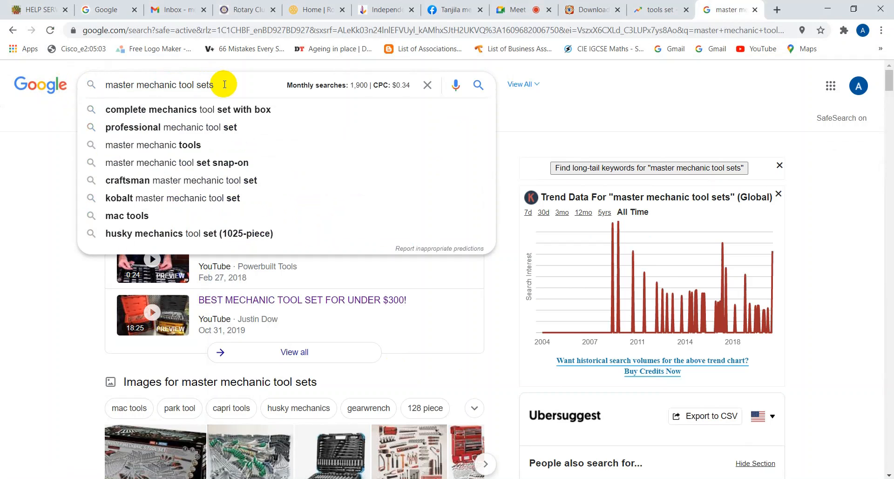
left_click(233, 112)
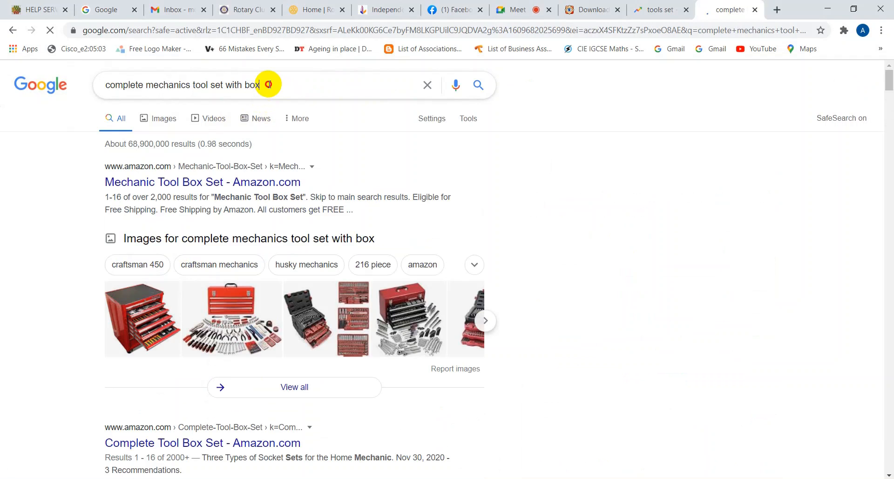
left_click_drag(268, 84, 111, 84)
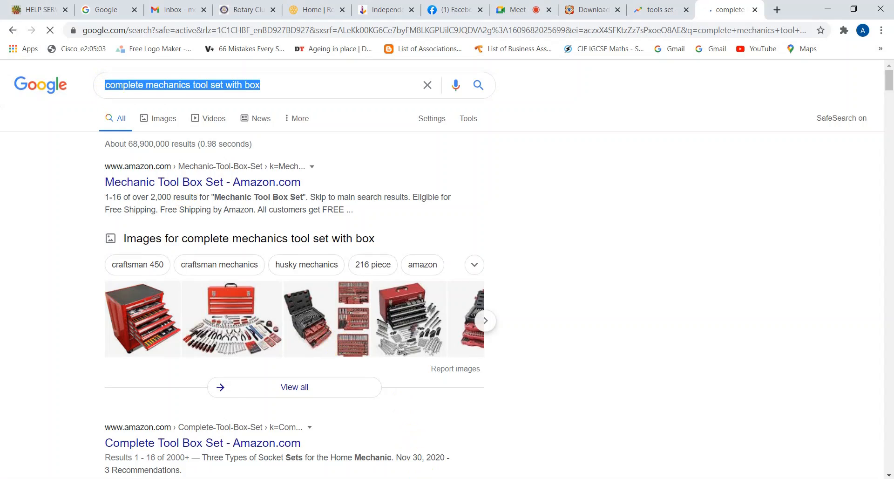
key("alt+Tab")
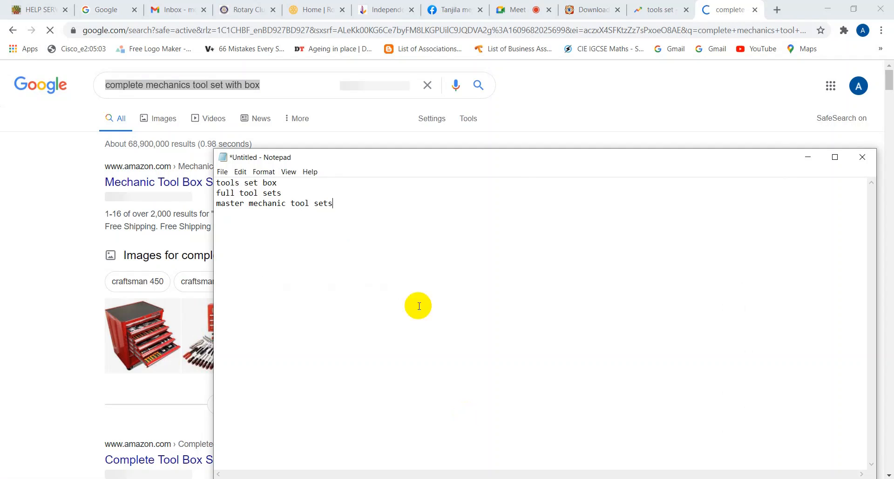
key("Return")
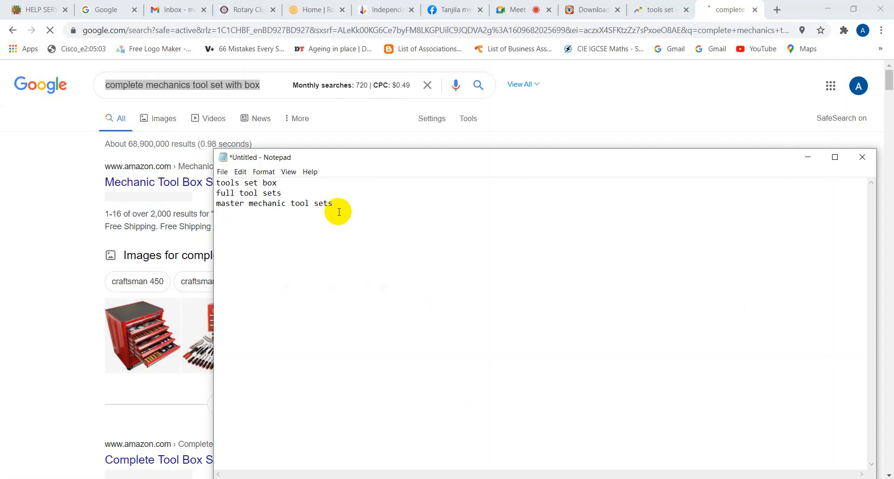
type("complete mechanics tool set with box")
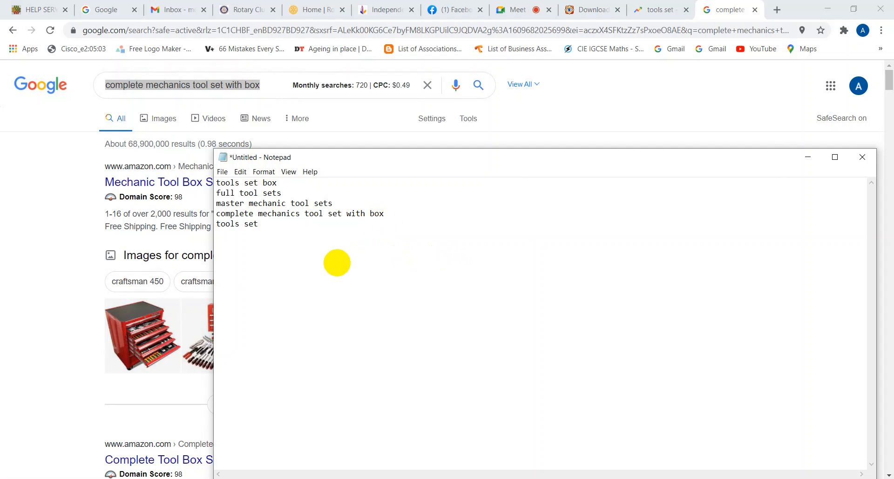
left_click(689, 119)
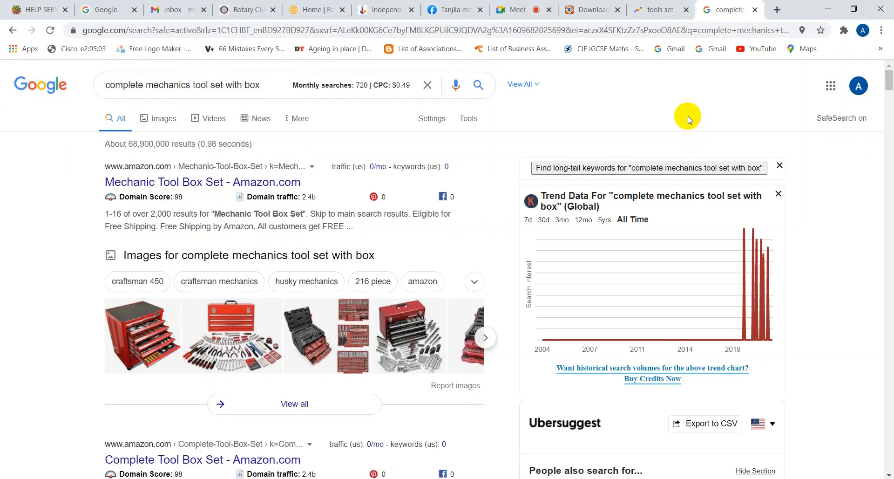
Replace the Google search query with the keyword "tools set" and run the search
triple_click(265, 86)
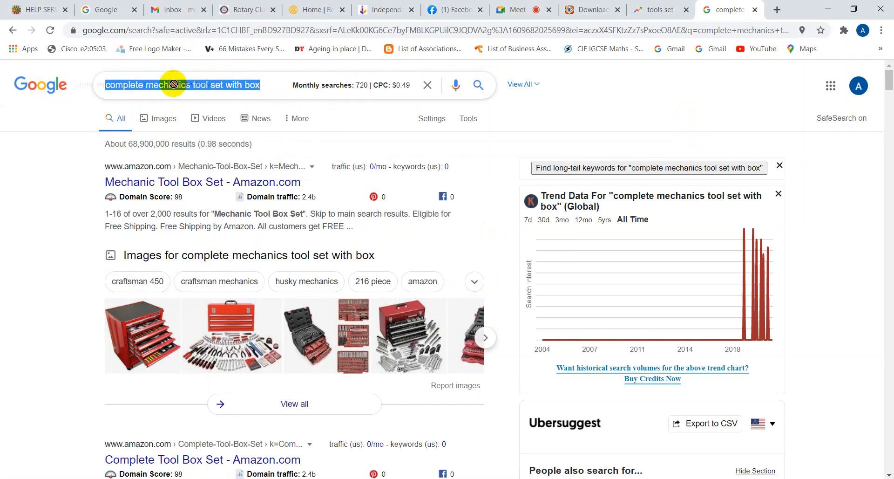
key("BackSpace")
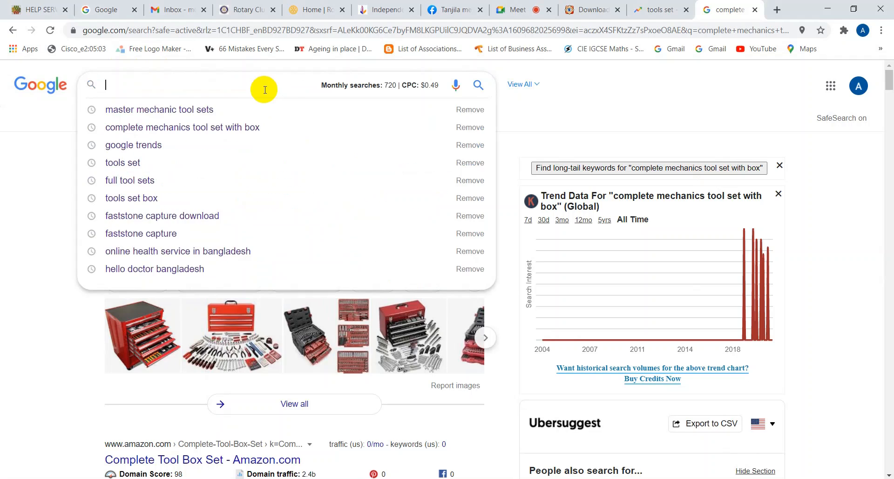
type("tools")
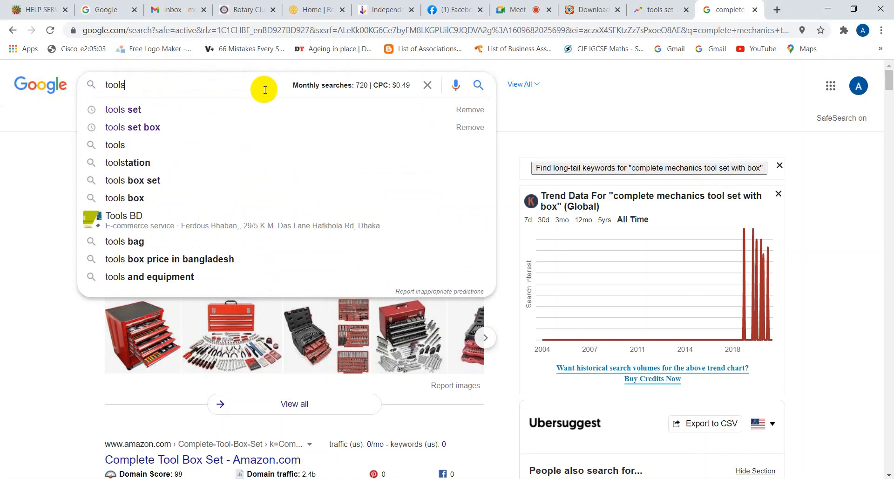
left_click(138, 111)
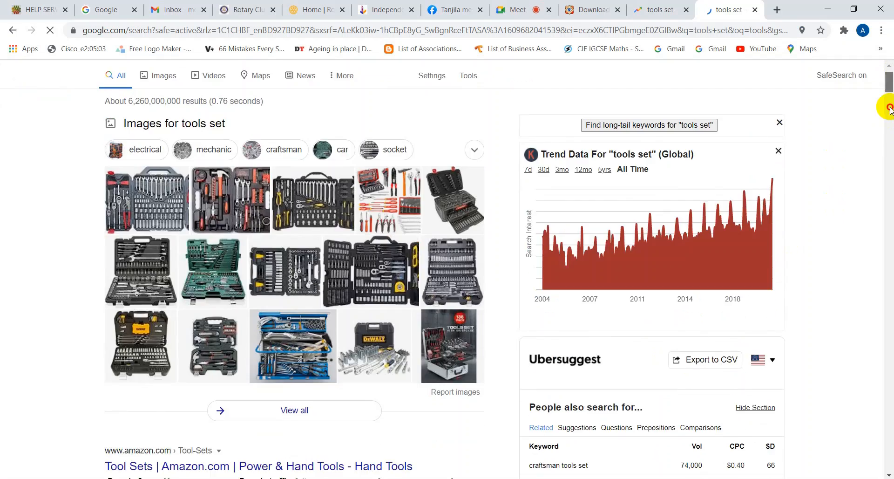
Open the related search "home tool set" from the end of the results and add that keyword to the Notepad list
left_click_drag(888, 100, 889, 461)
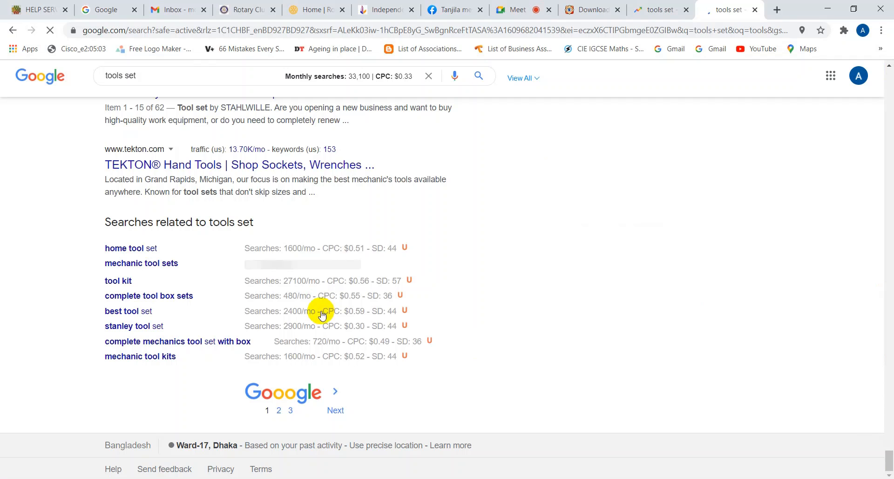
left_click(142, 250)
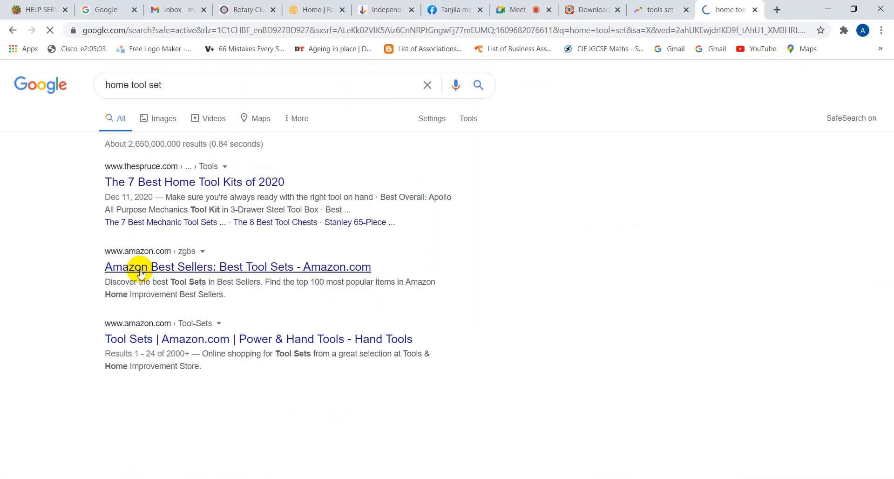
left_click_drag(162, 85, 90, 88)
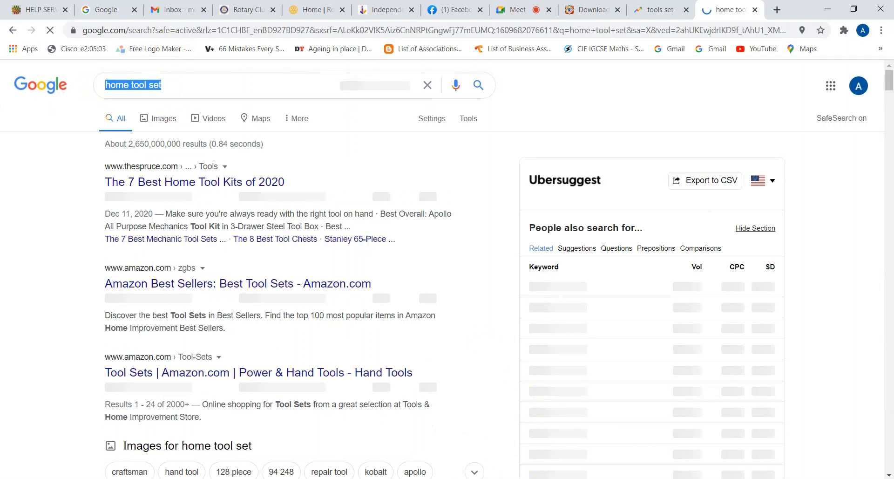
left_click(496, 478)
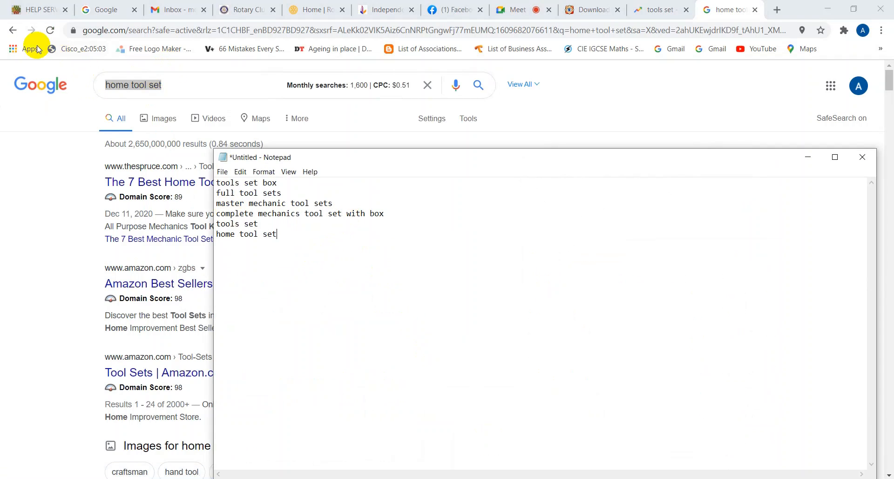
Go back to the "tools set" results, open the related search "mechanic tool sets" and add that keyword to the Notepad list
left_click(13, 31)
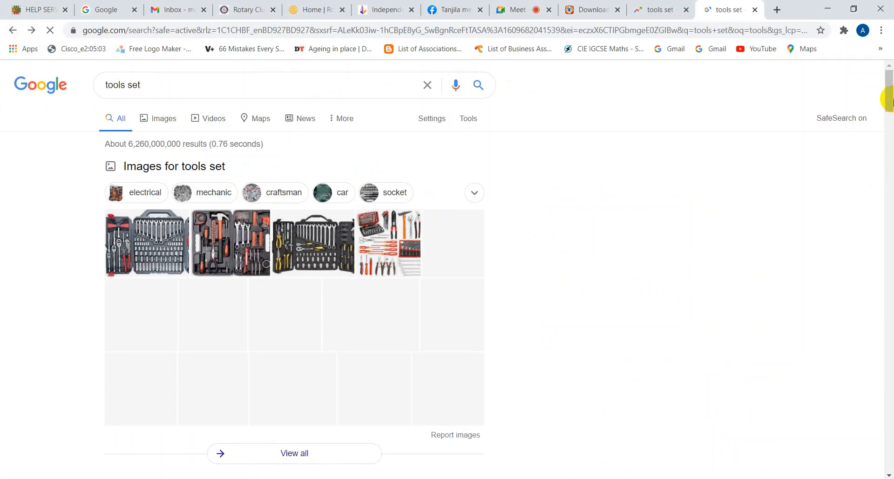
left_click_drag(890, 84, 892, 461)
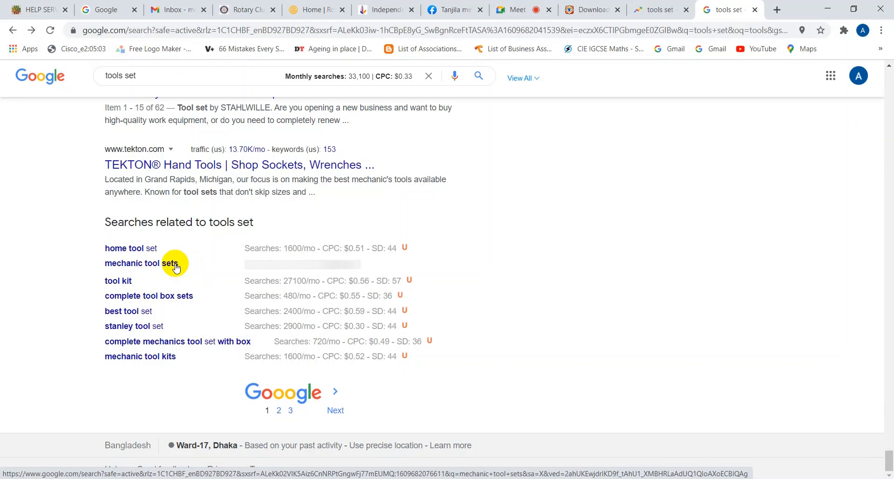
left_click(176, 266)
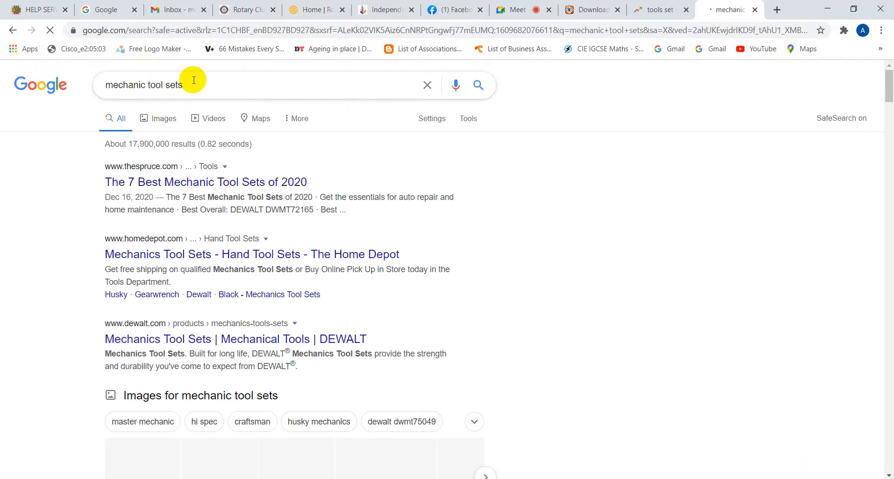
left_click_drag(185, 87, 100, 86)
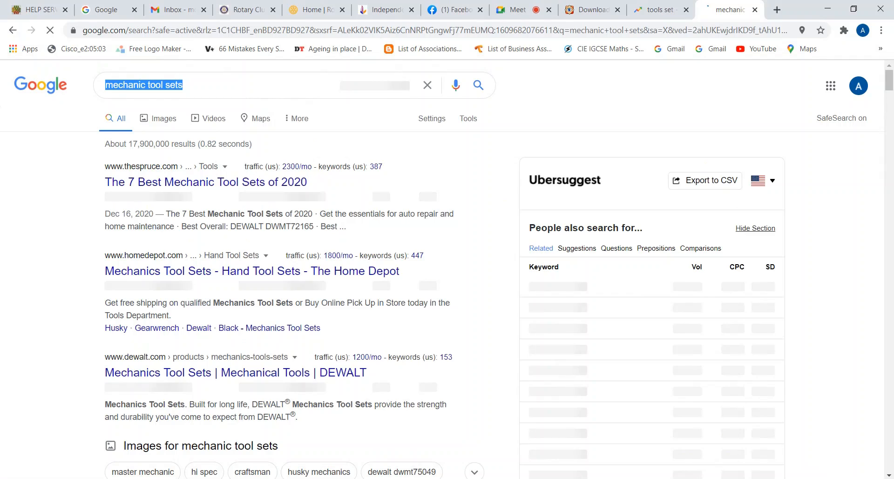
key("alt+Tab")
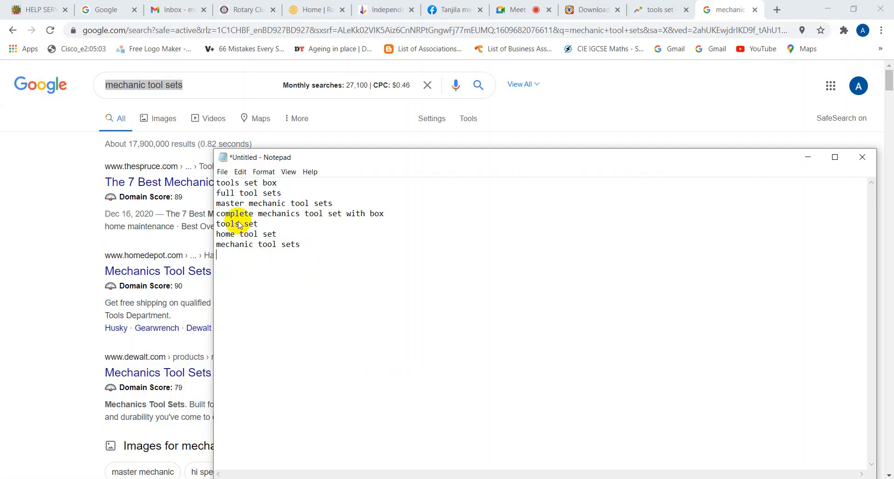
Return to the "tools set" results and copy the related keyword "power tools set" from Ubersuggest into the Notepad list
left_click(13, 30)
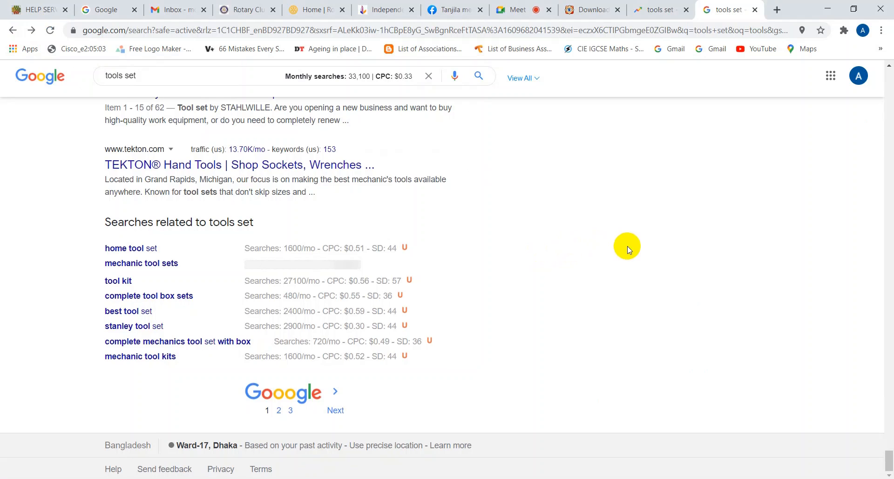
scroll(629, 250, "up", 20)
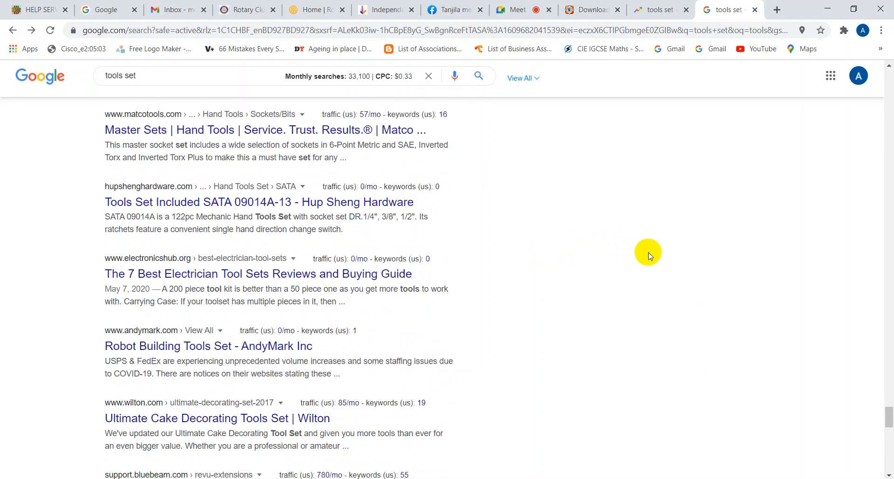
left_click_drag(890, 370, 888, 36)
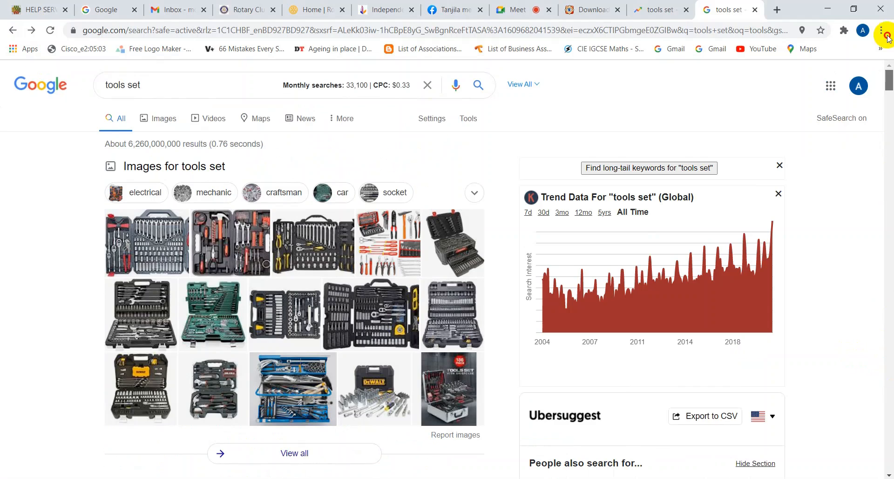
scroll(754, 193, "down", 5)
scroll(741, 214, "down", 1)
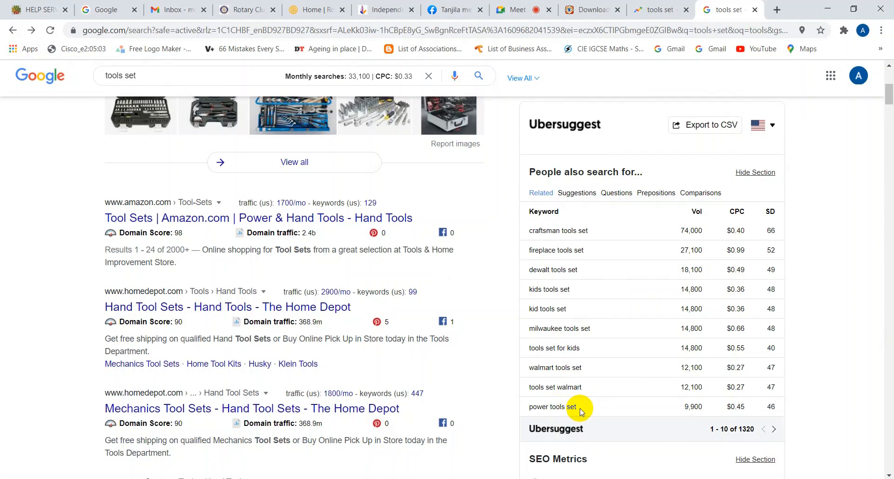
left_click_drag(582, 410, 524, 411)
key("ctrl+c")
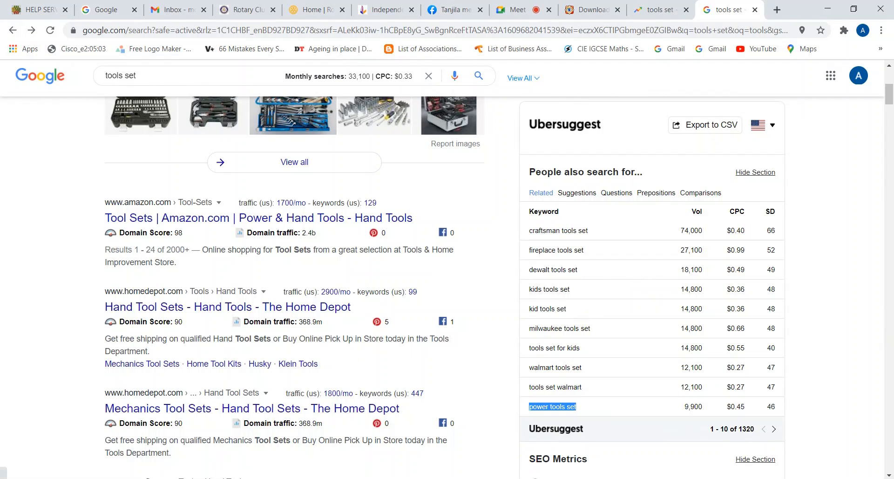
key("alt+Tab")
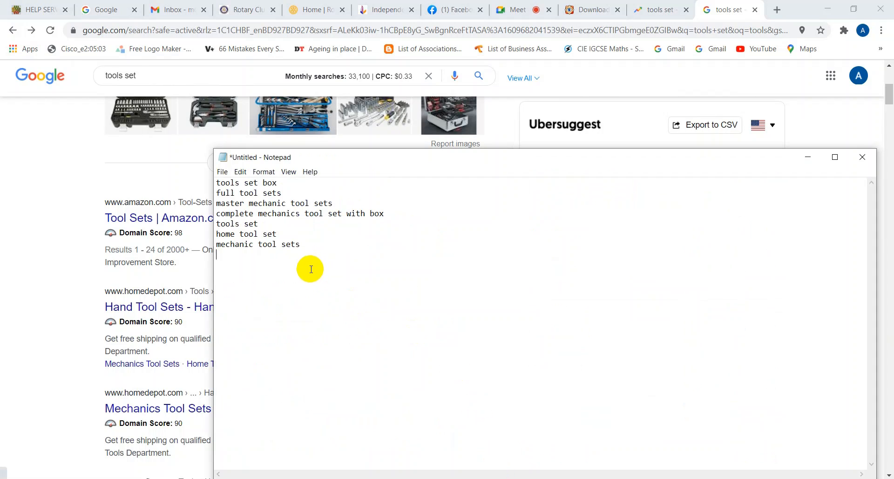
key("ctrl+v")
left_click(801, 116)
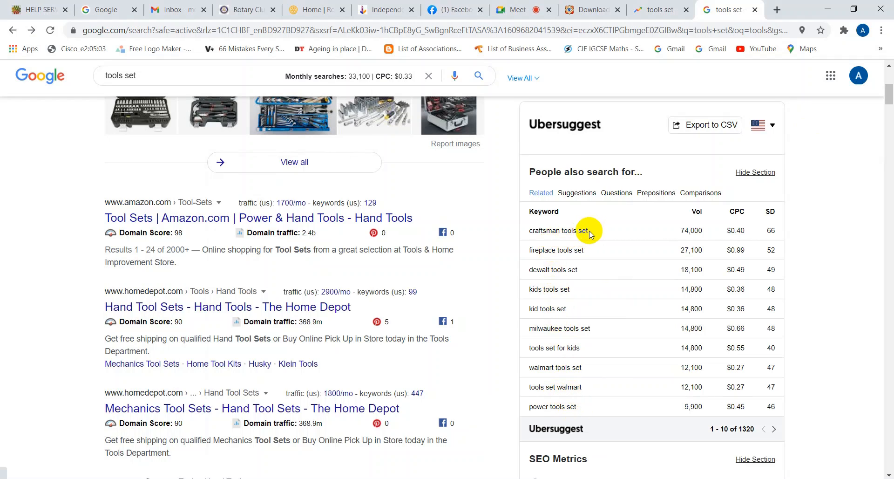
Add the related keyword "craftsman tools set" from Ubersuggest to the Notepad list and select all the collected keywords for copying
left_click_drag(590, 232, 526, 230)
key("ctrl+c")
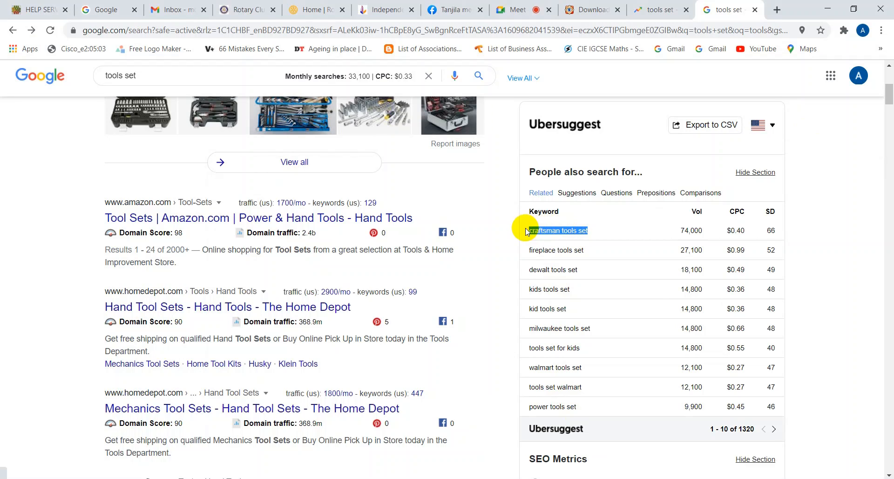
left_click(559, 478)
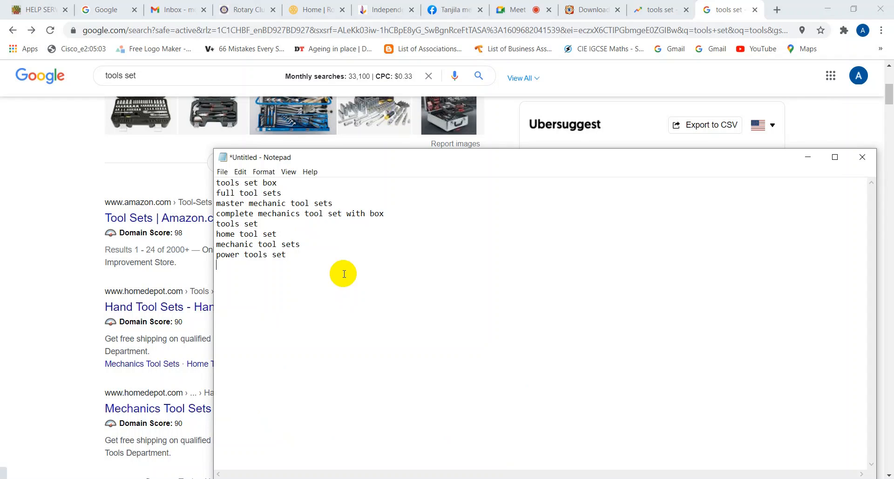
key("ctrl+v")
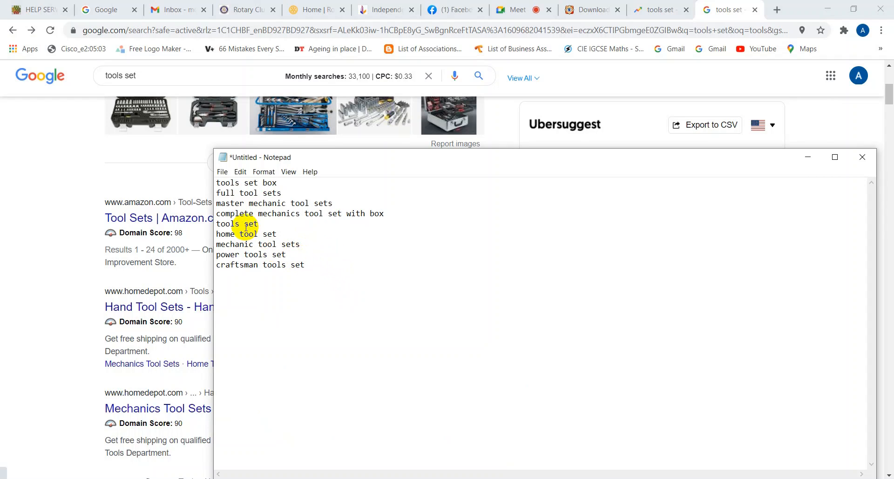
left_click_drag(310, 265, 218, 185)
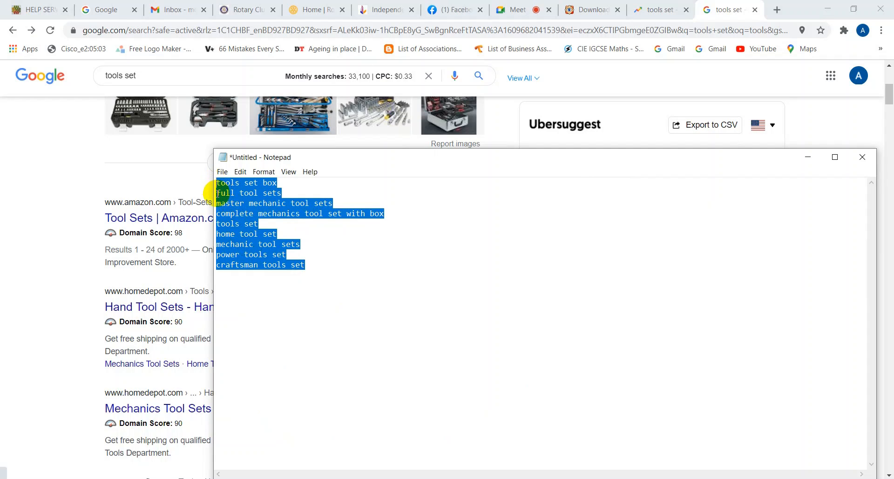
Search Google for "google keyword planner free" in a new browser tab
left_click(777, 11)
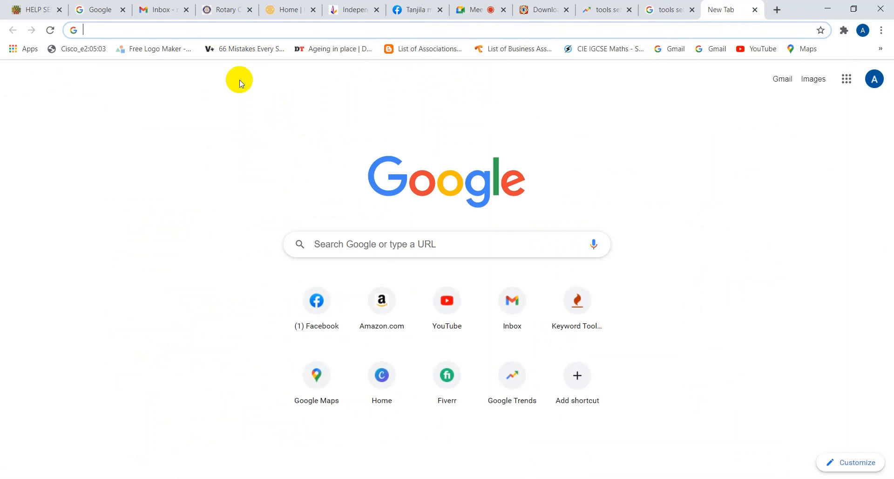
left_click(201, 31)
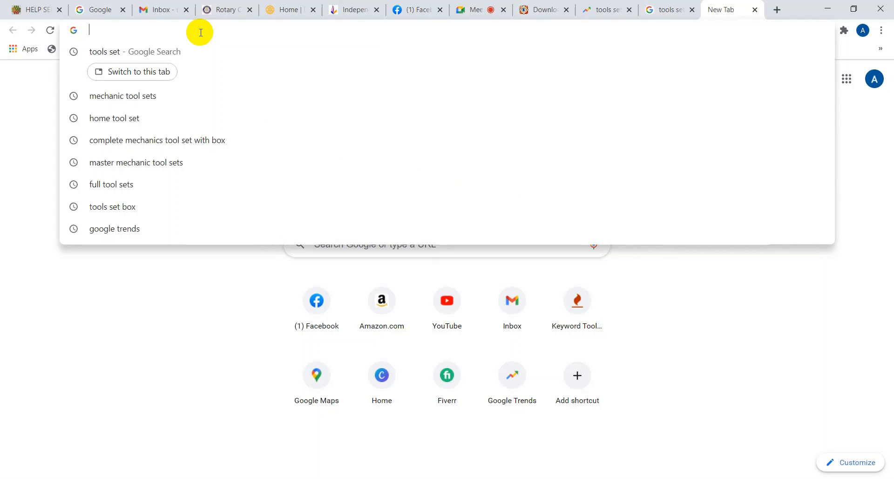
type("goo")
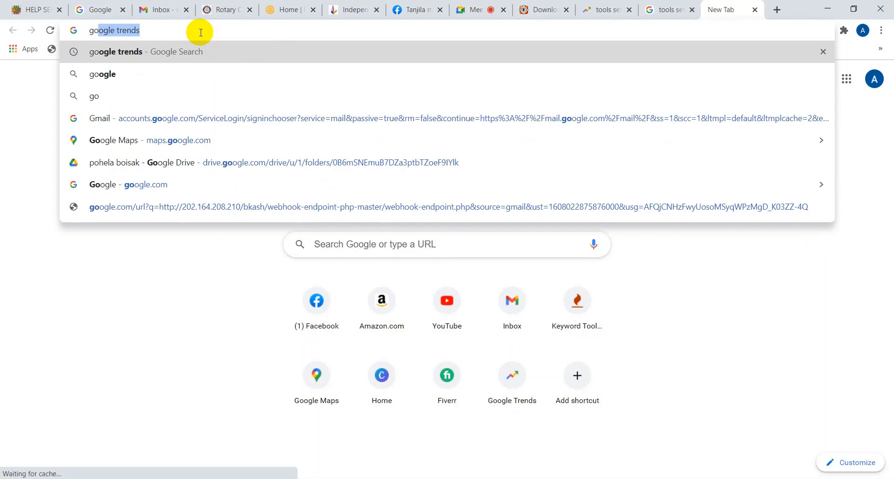
type("gle")
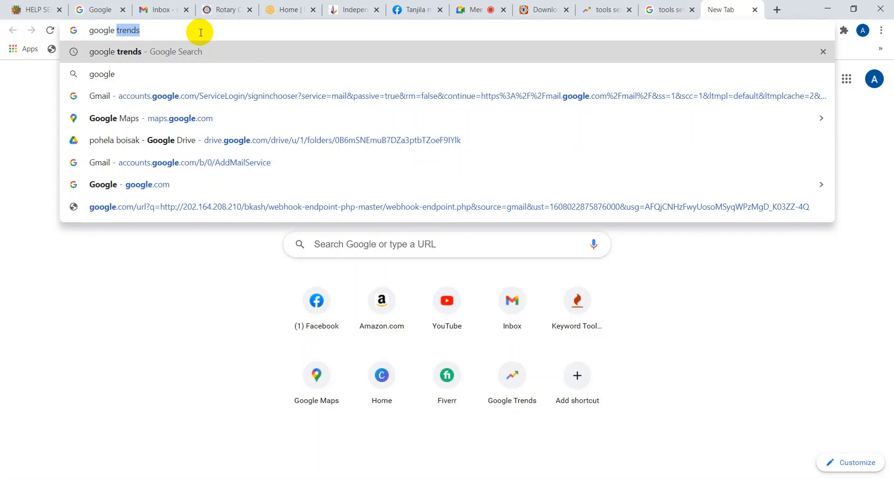
type(" keywor")
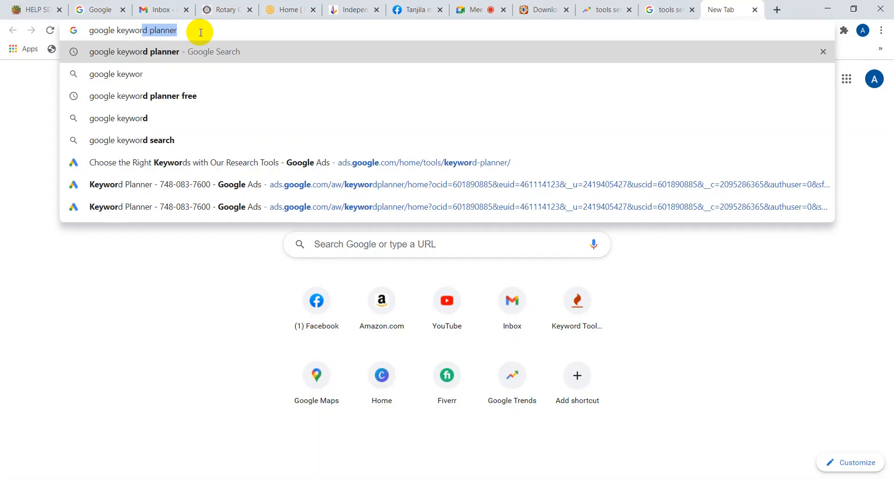
type("d")
left_click(171, 98)
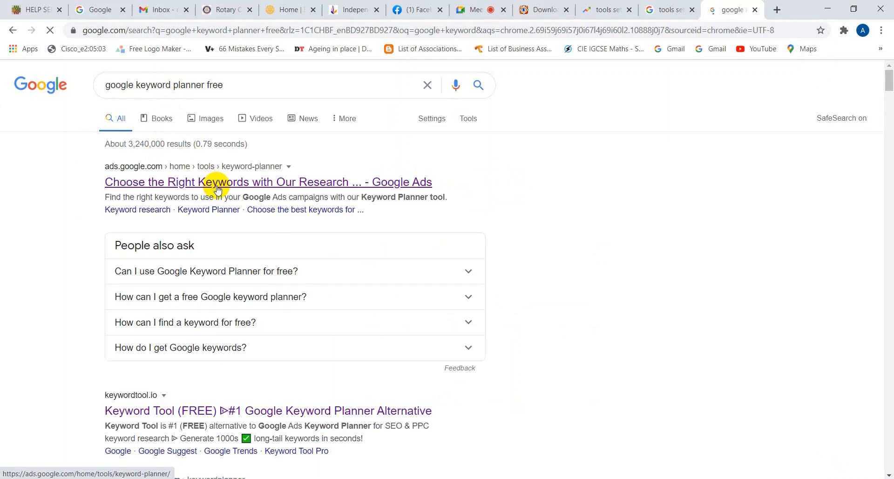
Open Keyword Planner through the Google Ads search result, start discovering new keywords, and fetch the keyword list from Notepad
left_click(218, 187)
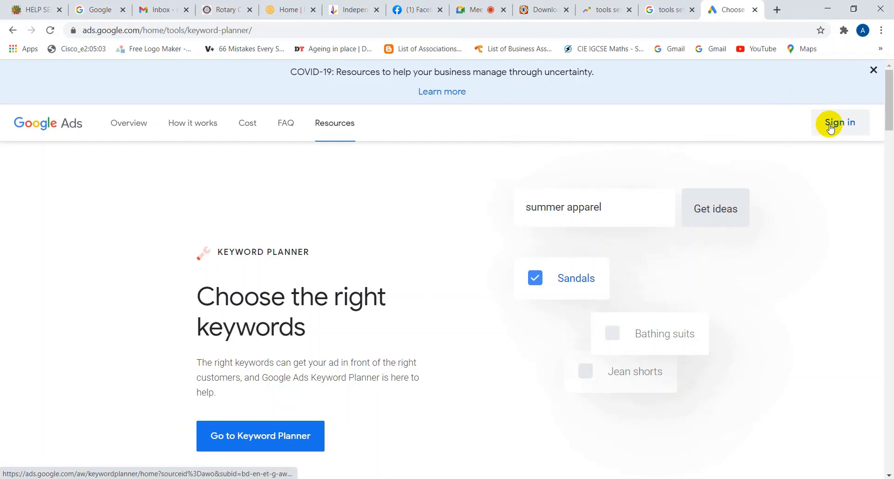
left_click(835, 124)
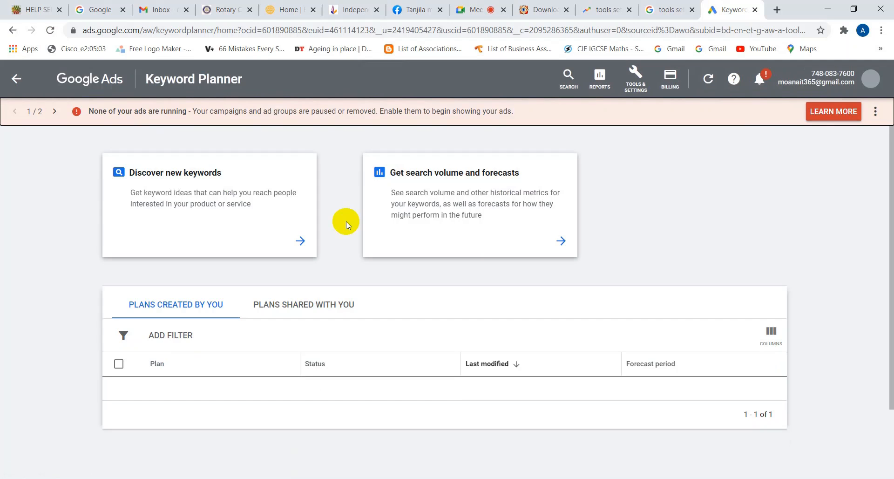
left_click(299, 241)
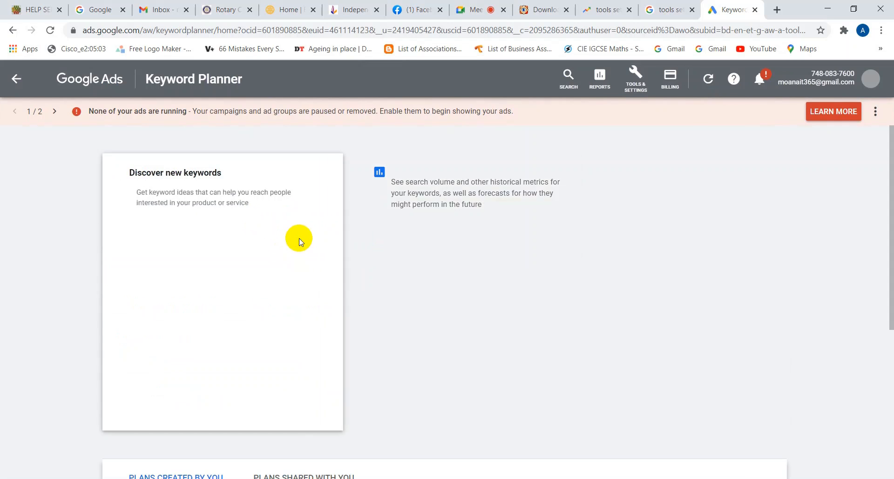
key("alt+Tab")
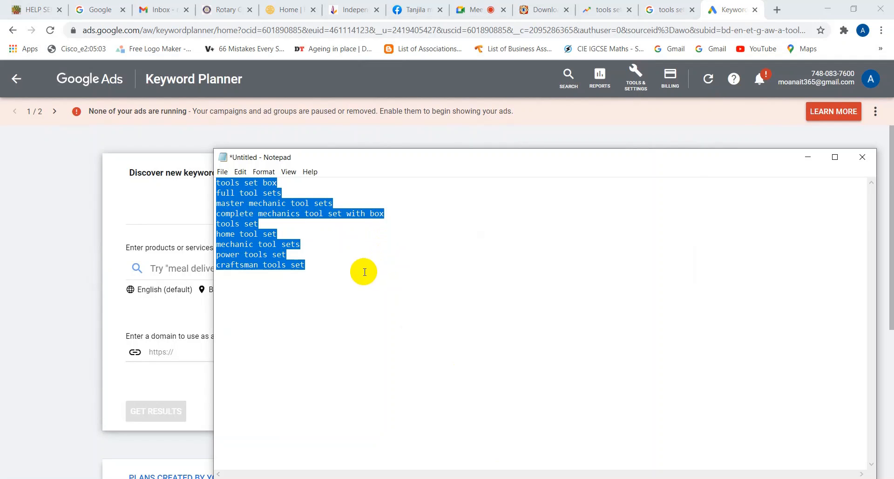
left_click(152, 208)
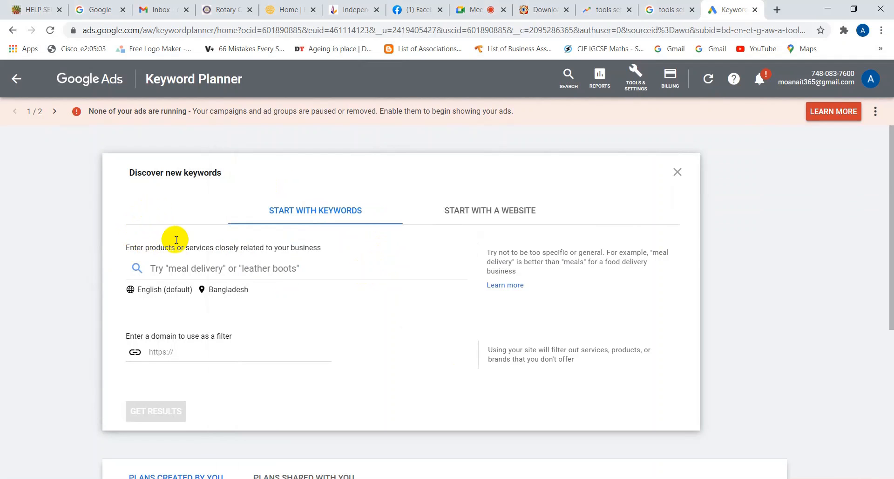
Replace the targeted location Bangladesh with the country United States and save the location setting
left_click(217, 292)
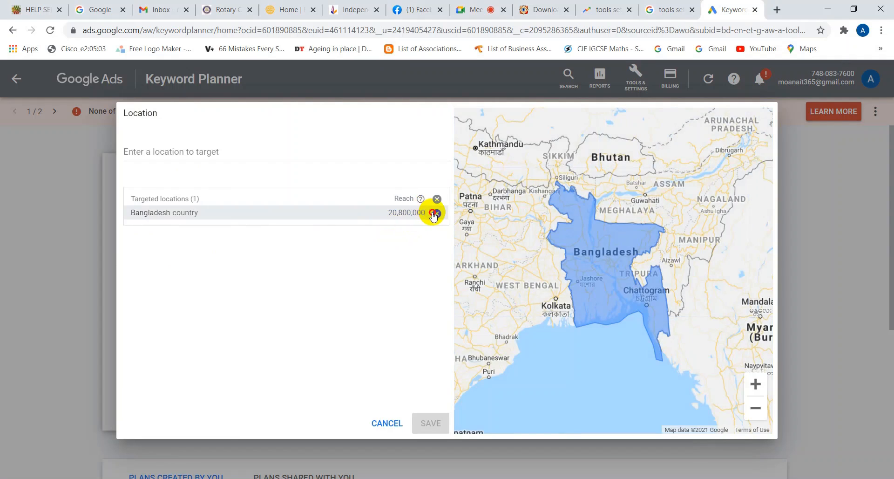
left_click(433, 213)
left_click(173, 152)
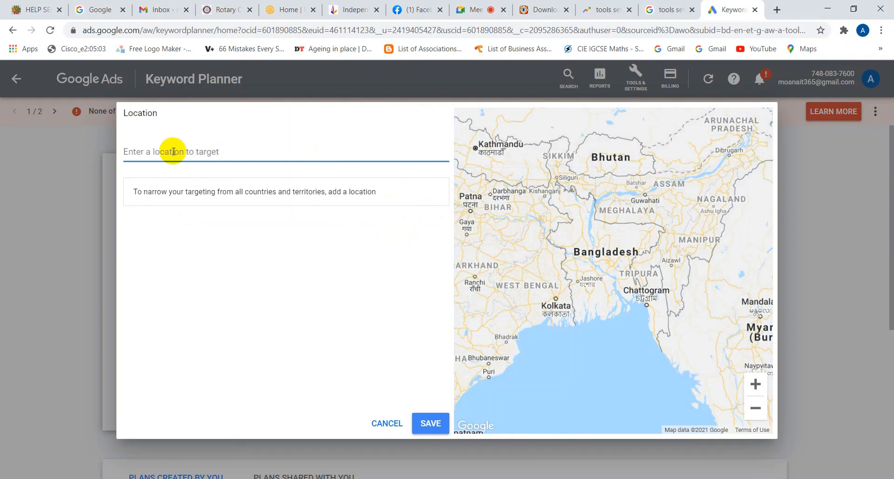
type("un")
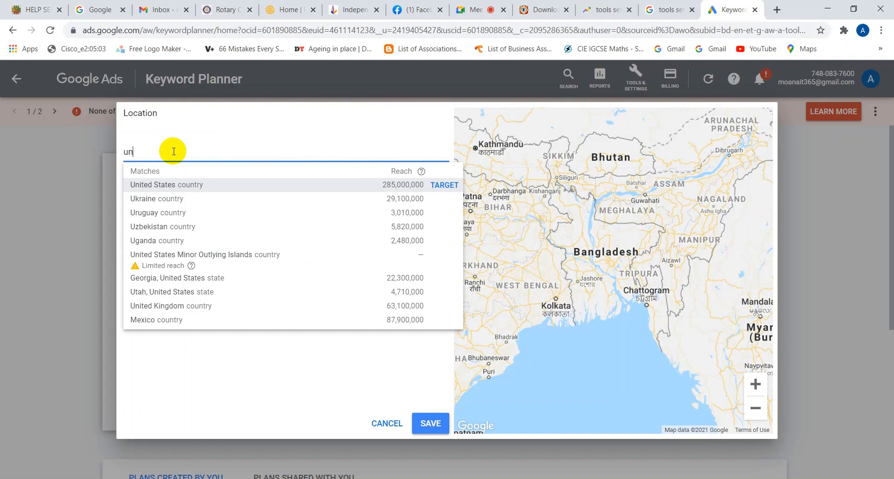
left_click(193, 185)
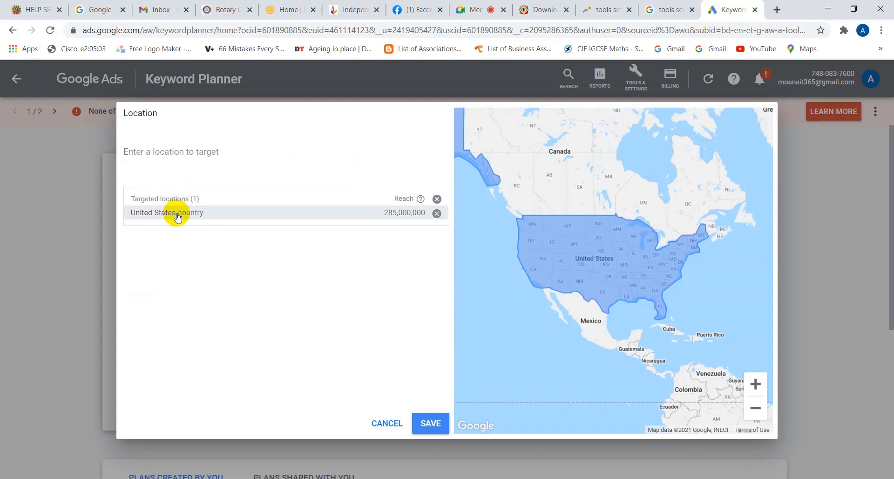
left_click(425, 424)
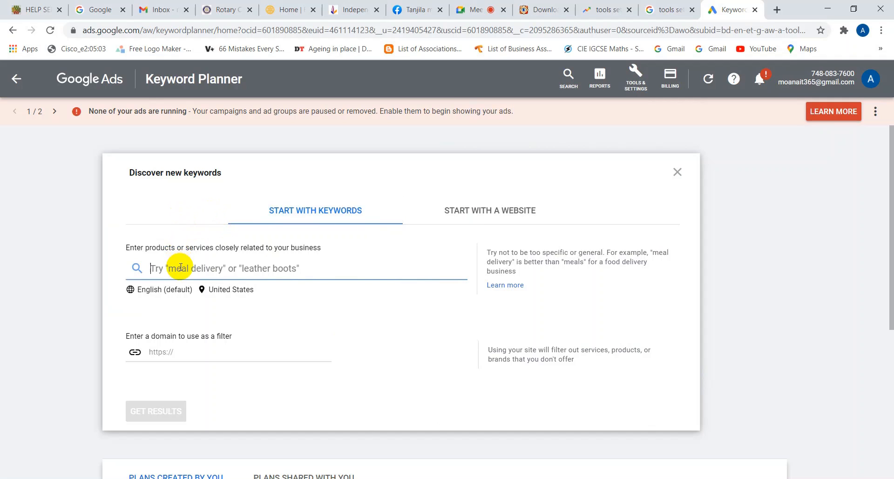
Paste the copied Notepad keywords as the products or services, get the results, and look over the keyword ideas
key("ctrl+v")
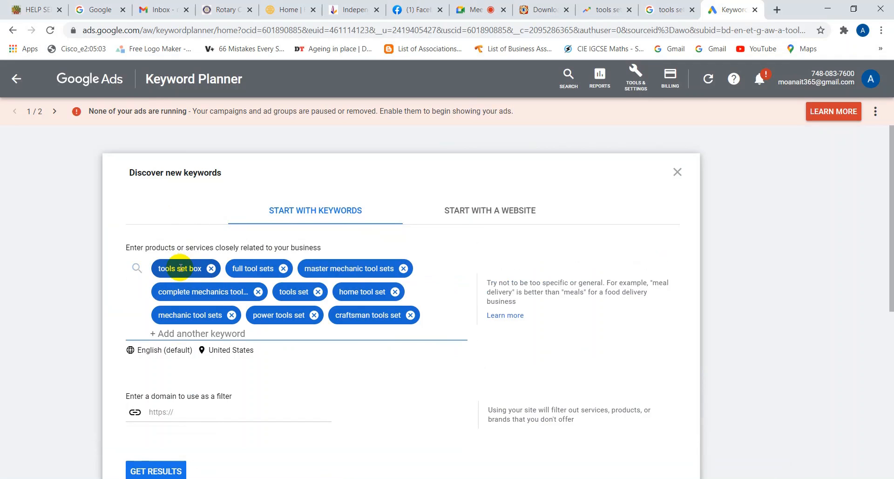
left_click(157, 470)
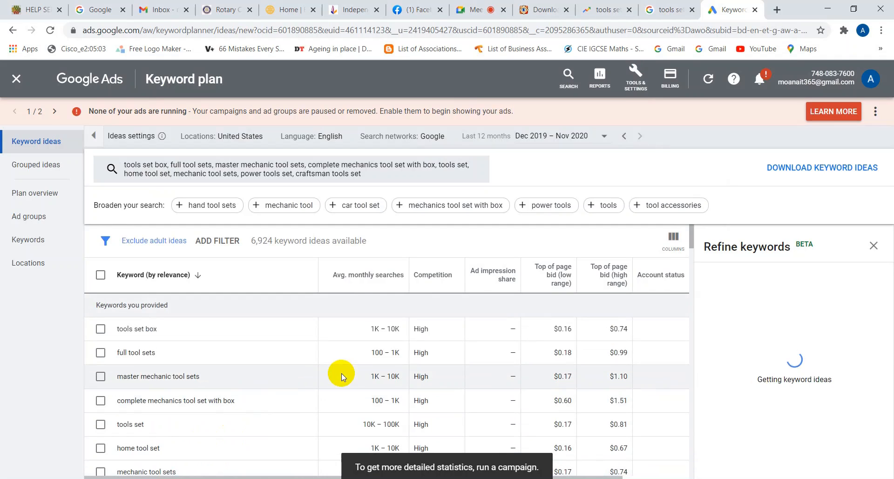
scroll(341, 376, "down", 3)
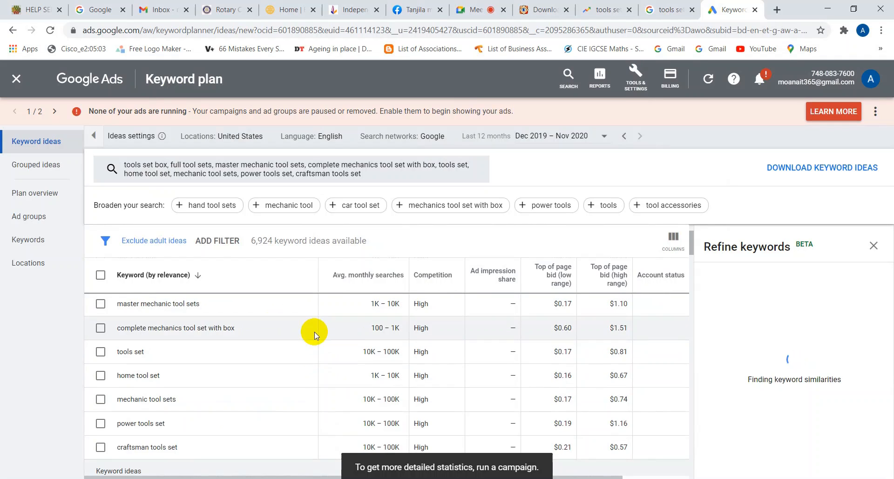
scroll(314, 331, "down", 8)
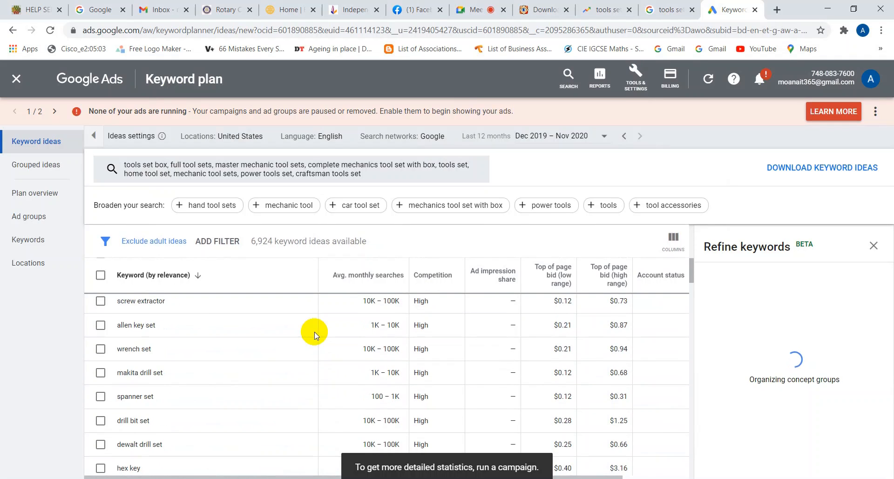
scroll(320, 338, "down", 5)
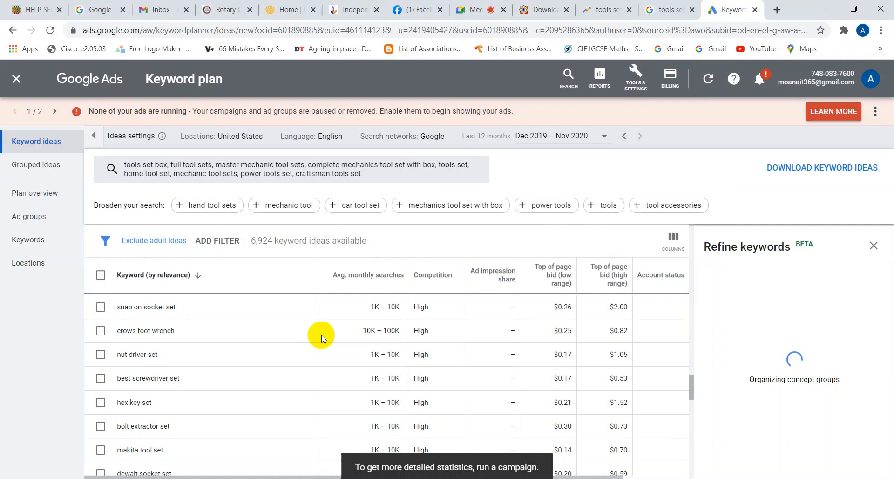
scroll(321, 335, "up", 20)
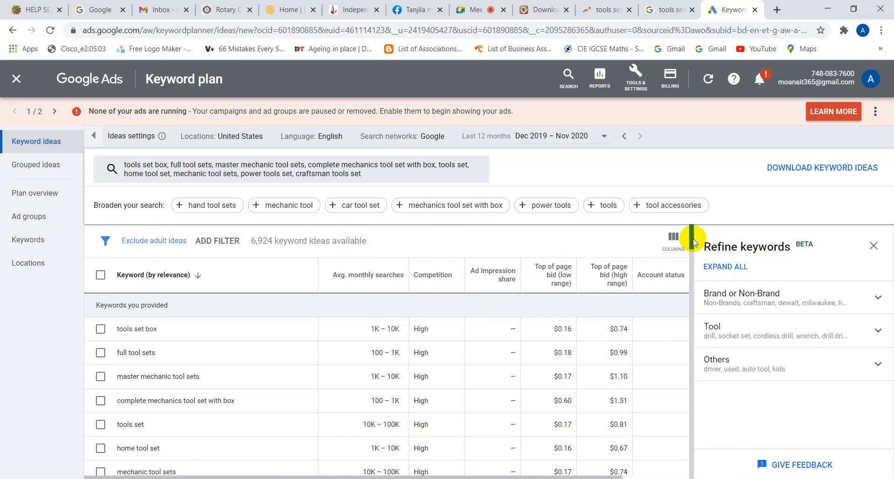
Select the keywords "master mechanic tool sets" and "complete mechanics tool set with box" in the results
scroll(693, 242, "down", 1)
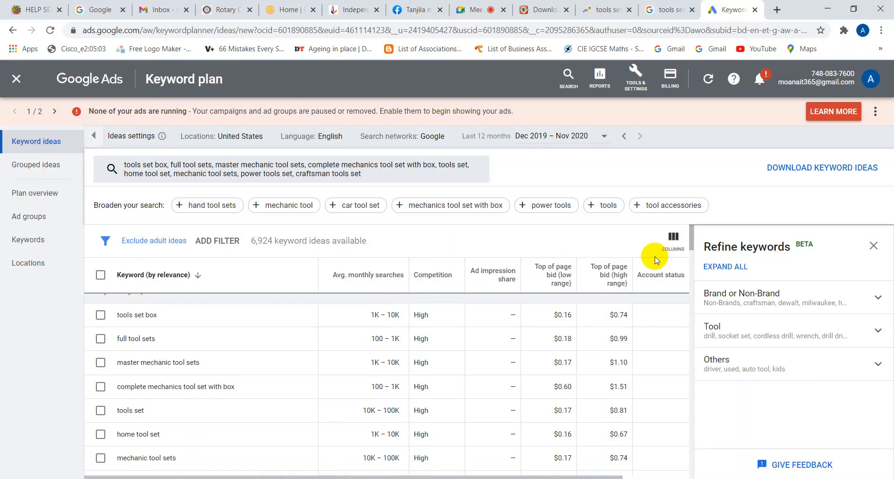
left_click(102, 363)
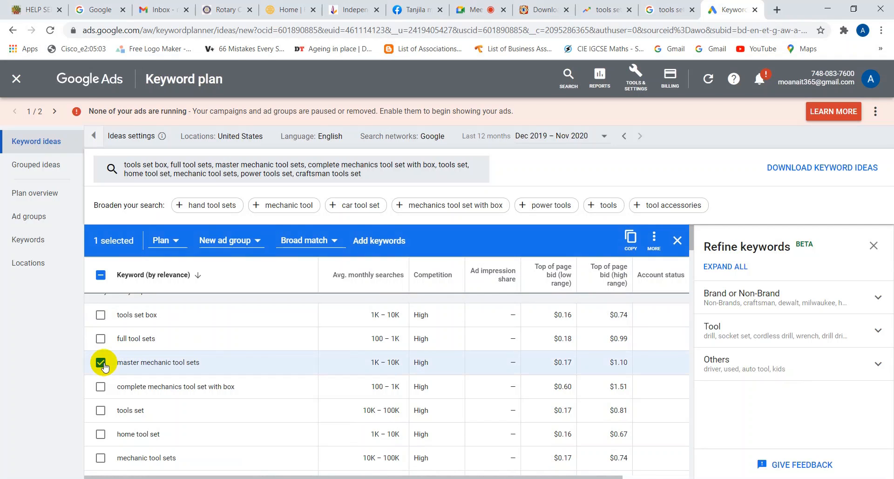
left_click(100, 387)
Examine the remaining provided keywords and keyword ideas for average monthly searches, competition and top-of-page bids
scroll(605, 398, "down", 5)
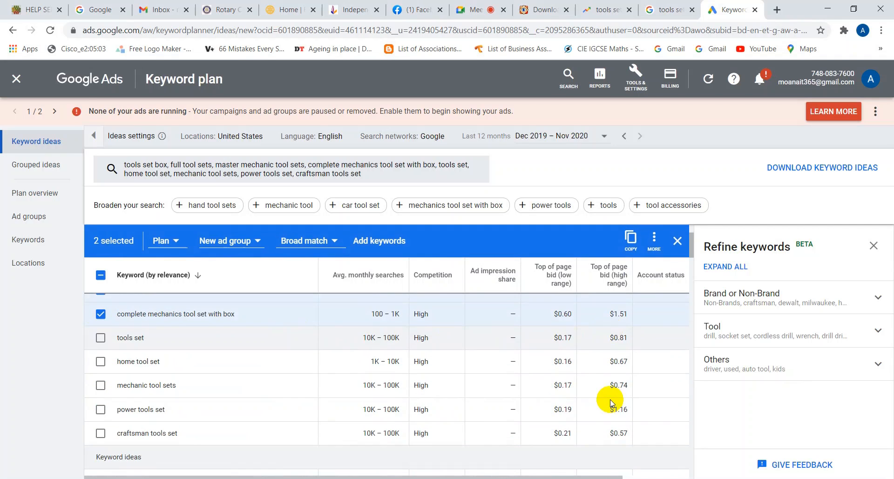
scroll(598, 399, "down", 8)
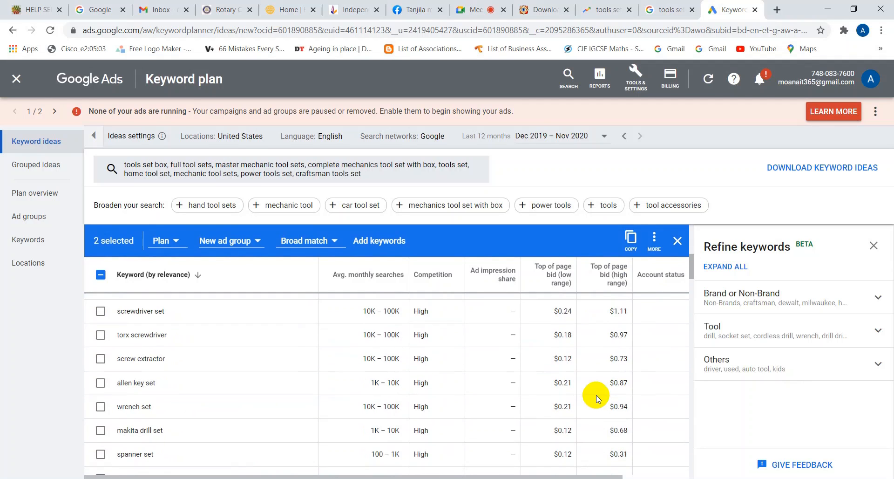
scroll(598, 399, "down", 6)
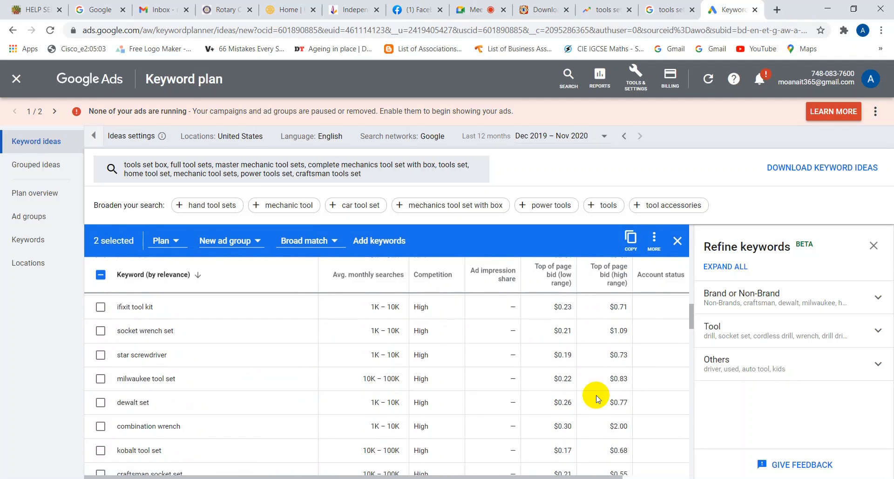
scroll(598, 398, "down", 10)
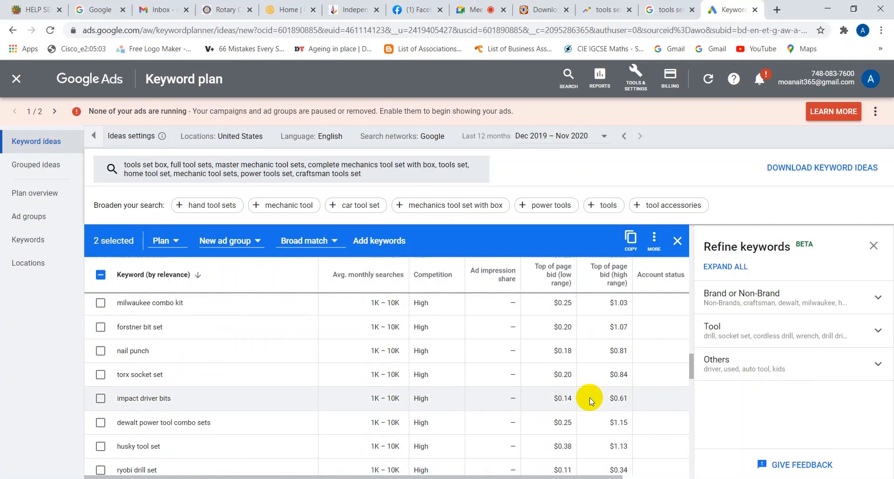
scroll(589, 398, "down", 3)
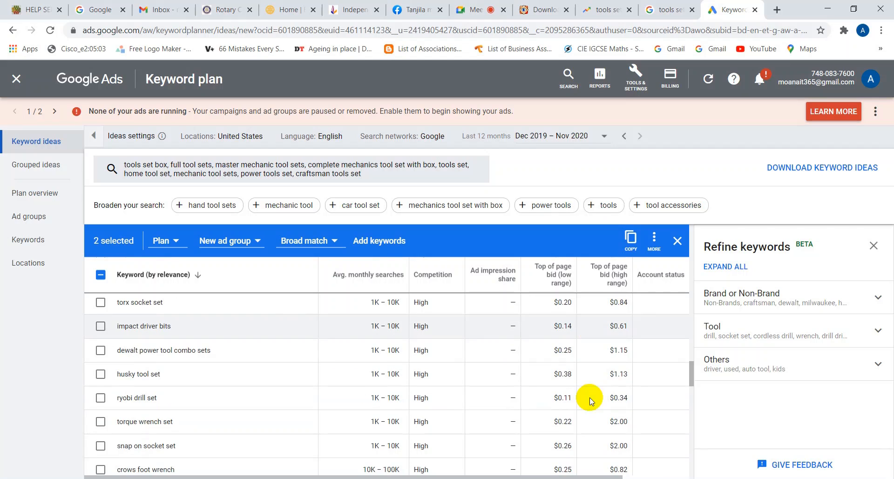
scroll(589, 398, "down", 3)
scroll(590, 397, "down", 6)
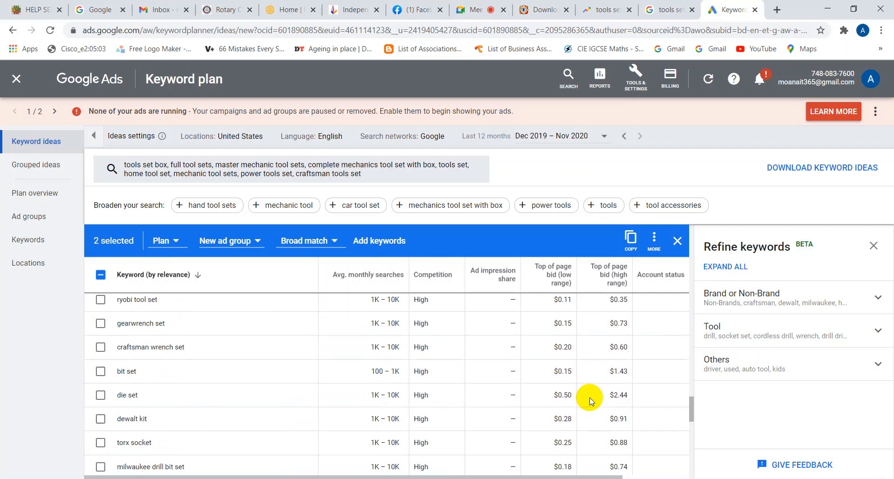
scroll(589, 398, "down", 2)
scroll(589, 397, "down", 3)
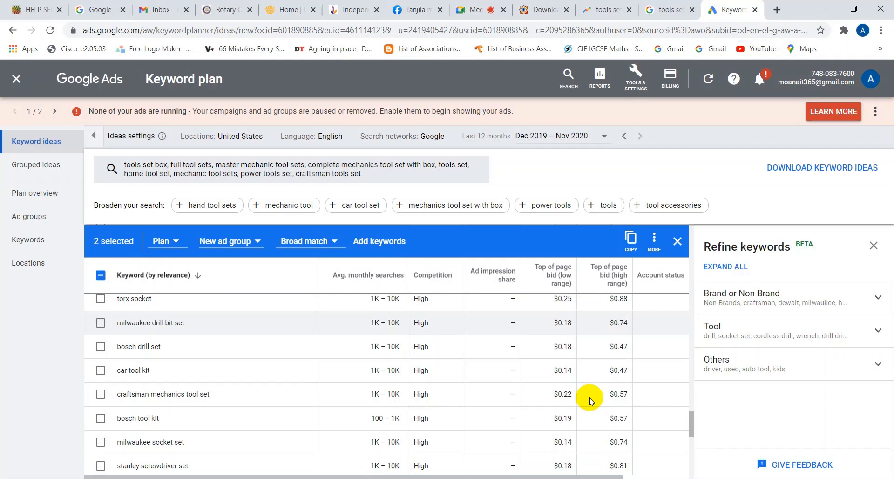
Add the keywords "craftsman mechanics tool set" and "craftsman screwdriver set" to the selection in the keyword ideas
left_click(100, 394)
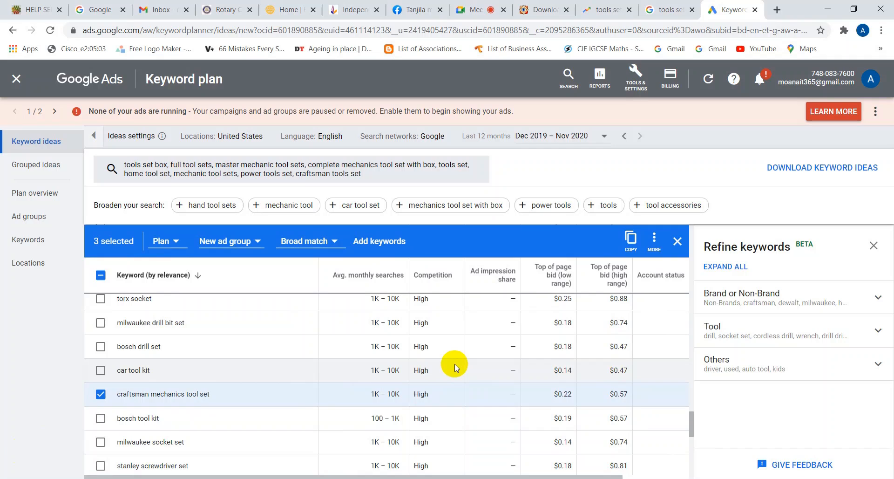
scroll(454, 365, "down", 3)
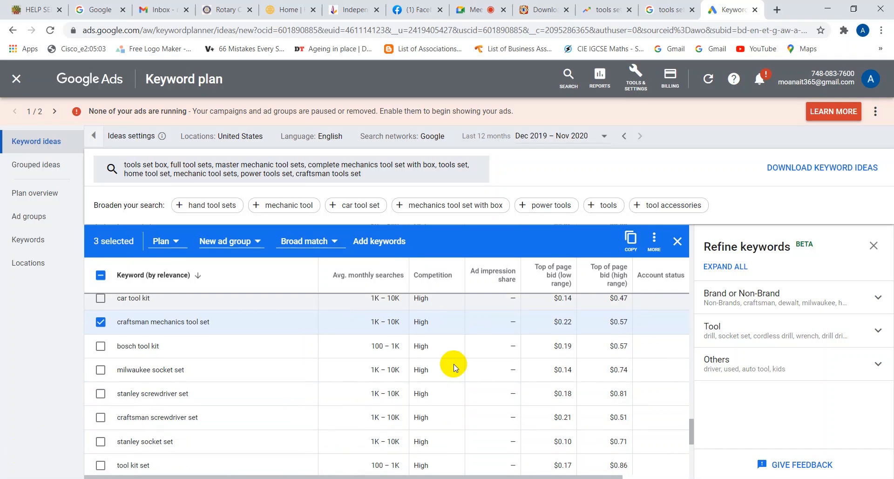
scroll(454, 366, "down", 3)
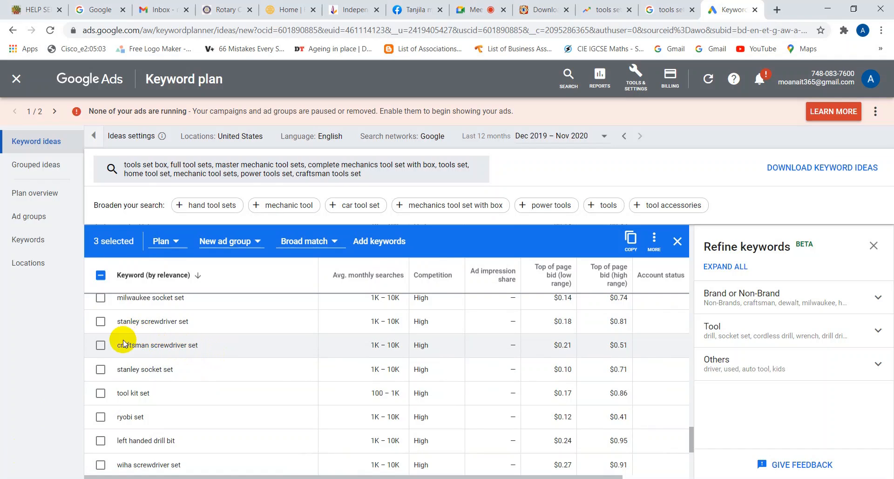
left_click(102, 346)
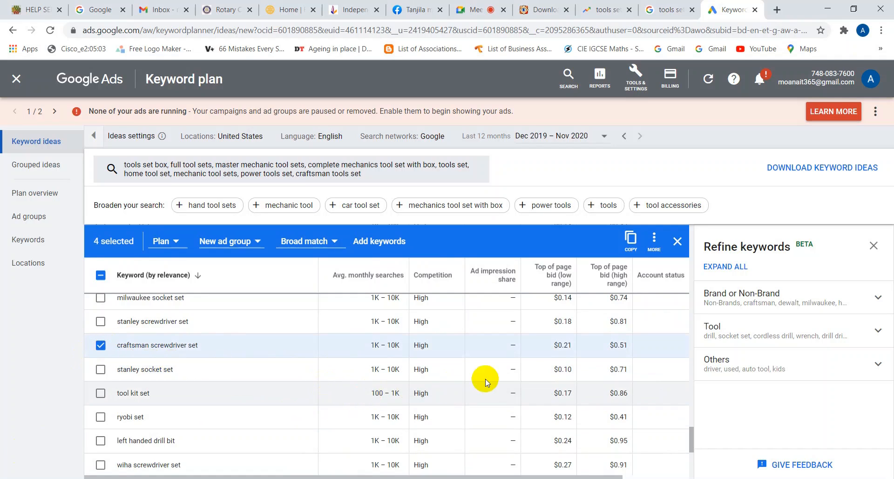
Look through the remaining keyword ideas on this page and copy the four selected keywords
scroll(488, 378, "down", 2)
scroll(494, 377, "down", 2)
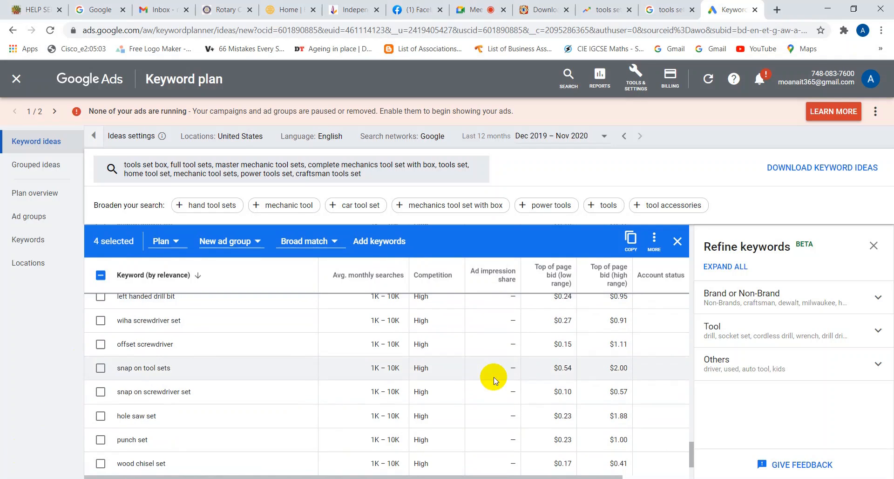
scroll(493, 376, "down", 2)
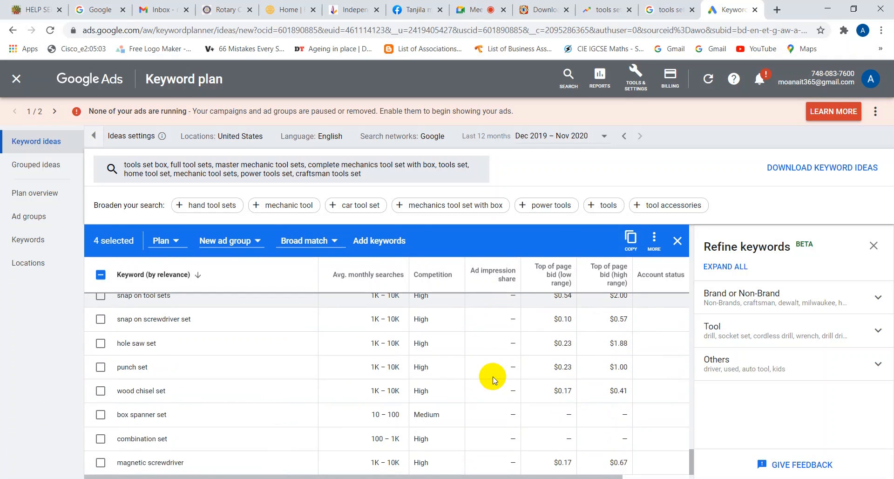
scroll(494, 378, "down", 2)
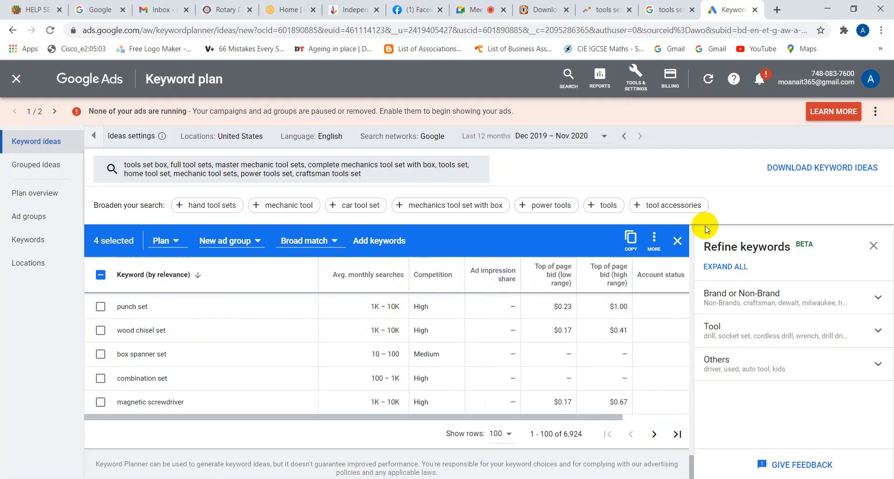
left_click(633, 240)
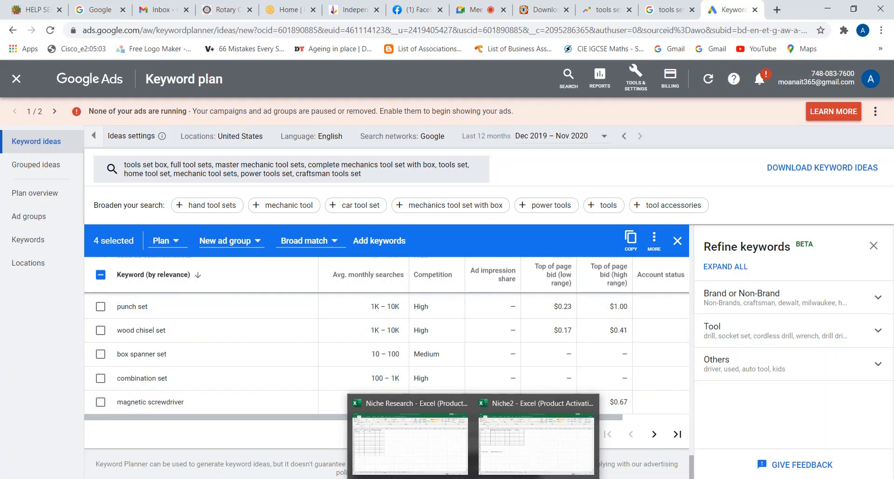
Switch to the Niche Research workbook in Excel, paste the copied keywords into cell A22 of Sheet6, and widen column A to fit them
left_click(473, 478)
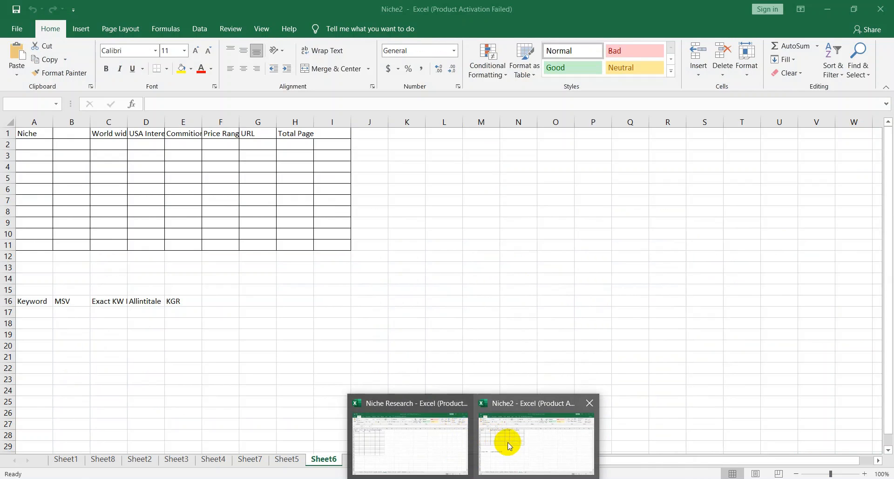
mouse_move(447, 442)
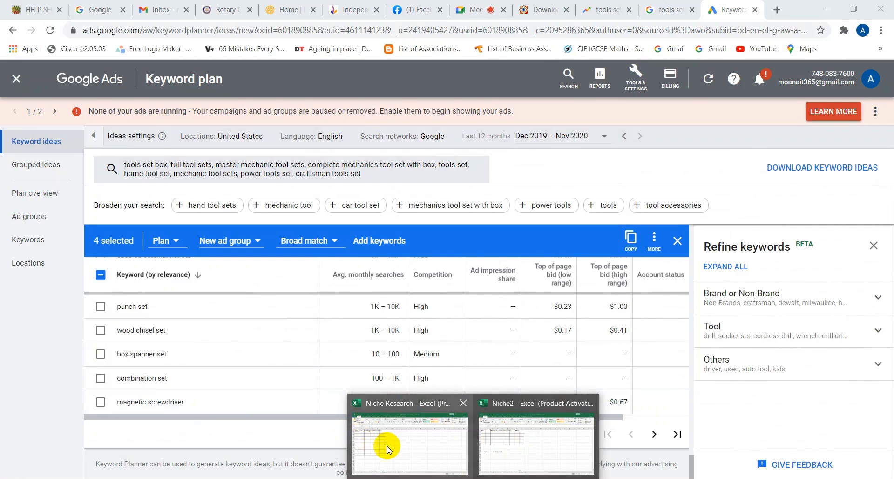
left_click(366, 418)
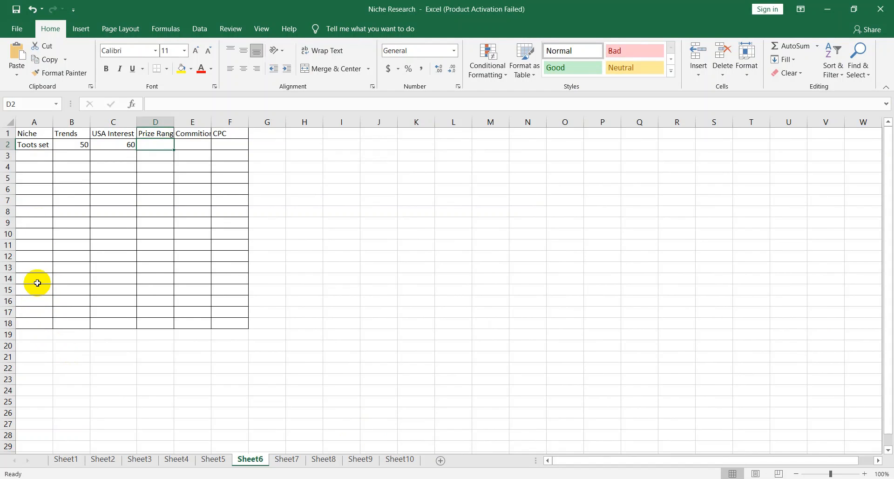
double_click(41, 371)
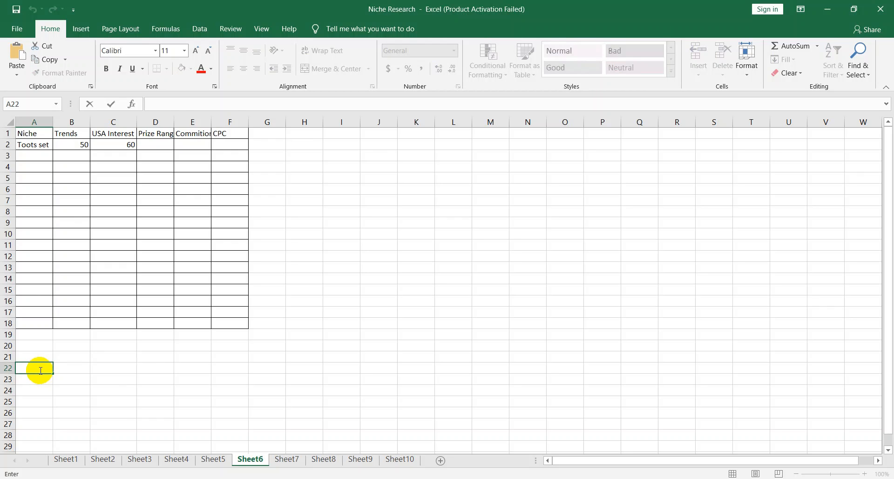
key("ctrl+v")
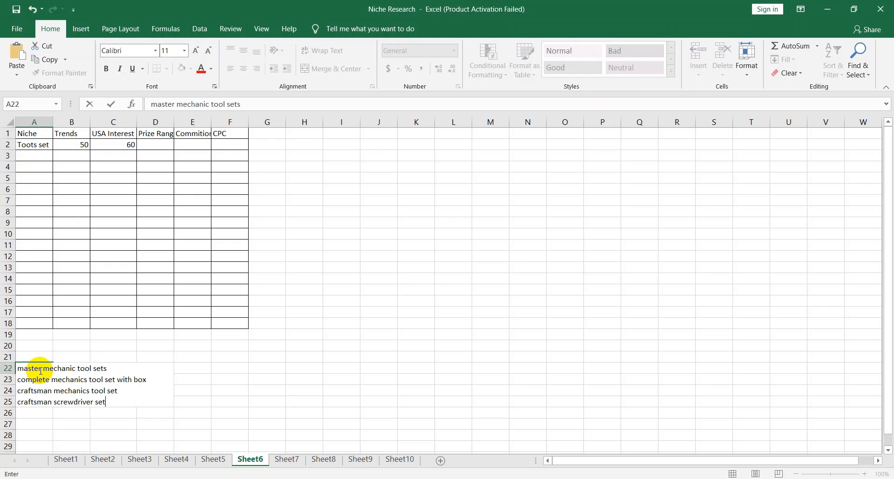
left_click(200, 370)
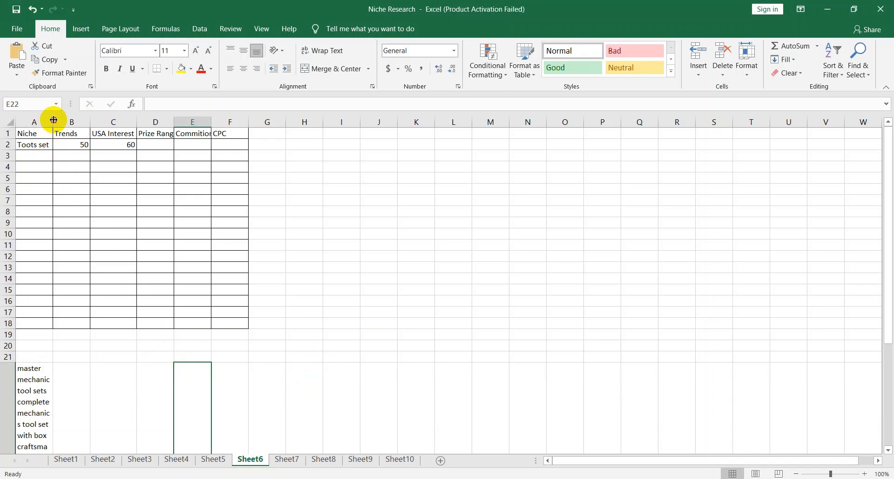
left_click_drag(54, 120, 127, 119)
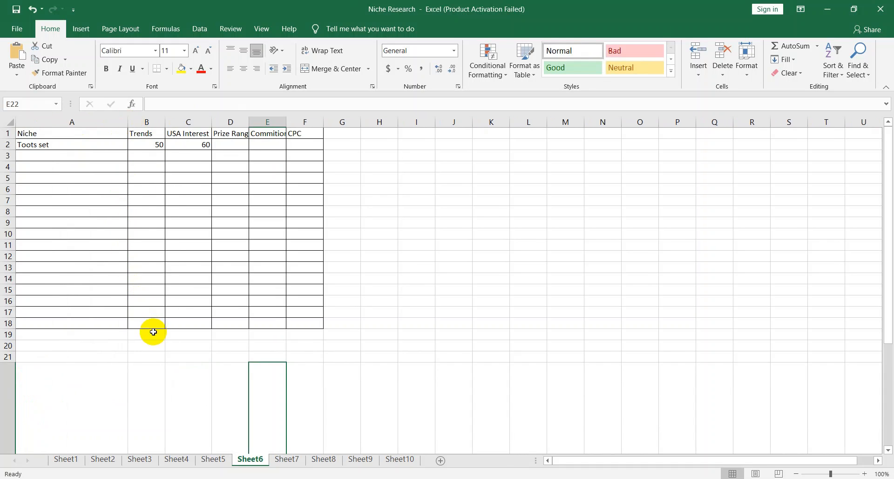
scroll(413, 359, "down", 3)
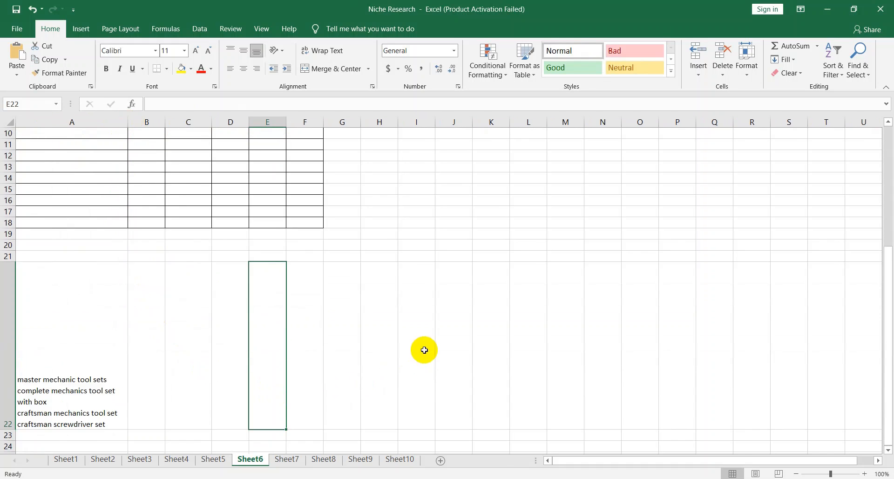
double_click(116, 374)
left_click_drag(117, 377, 17, 377)
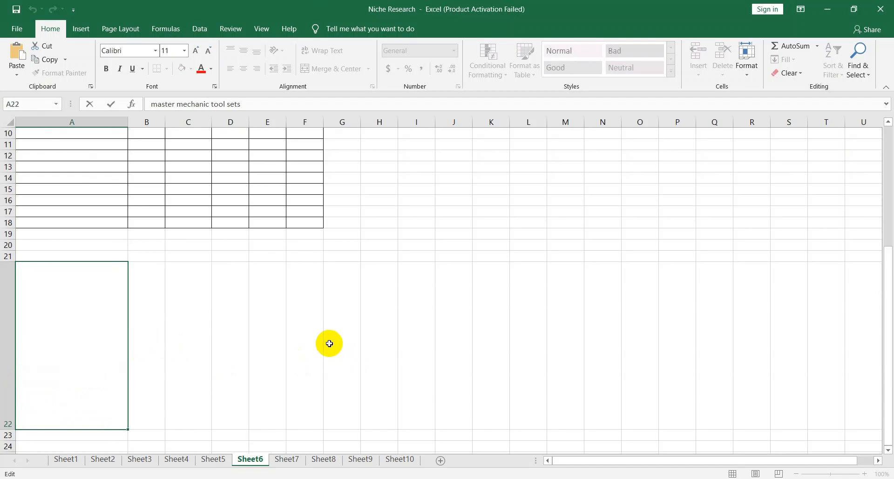
scroll(330, 342, "down", 3)
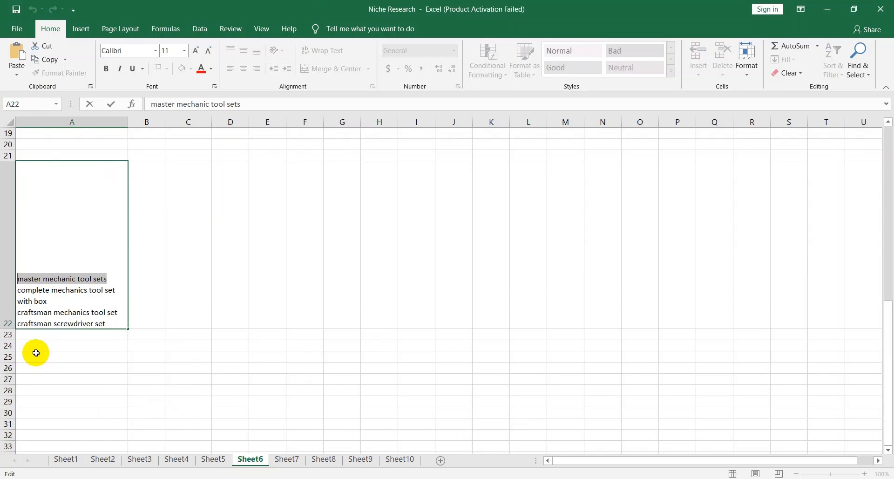
left_click_drag(36, 355, 35, 355)
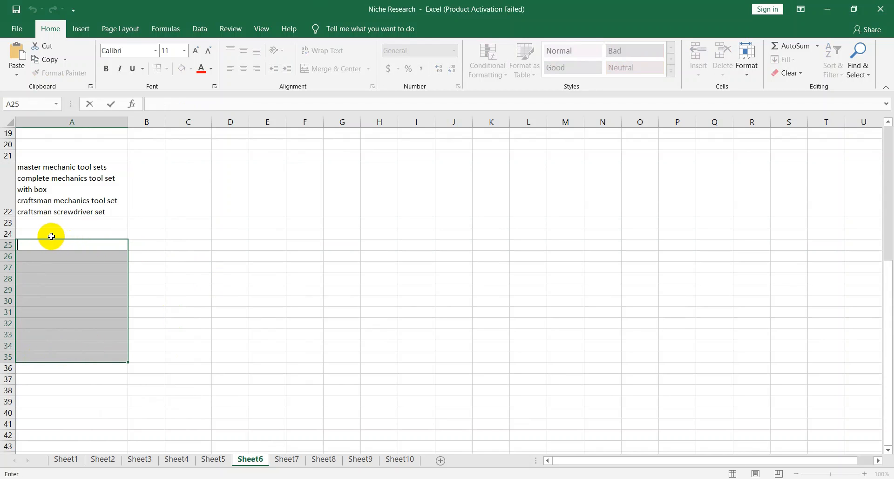
double_click(28, 246)
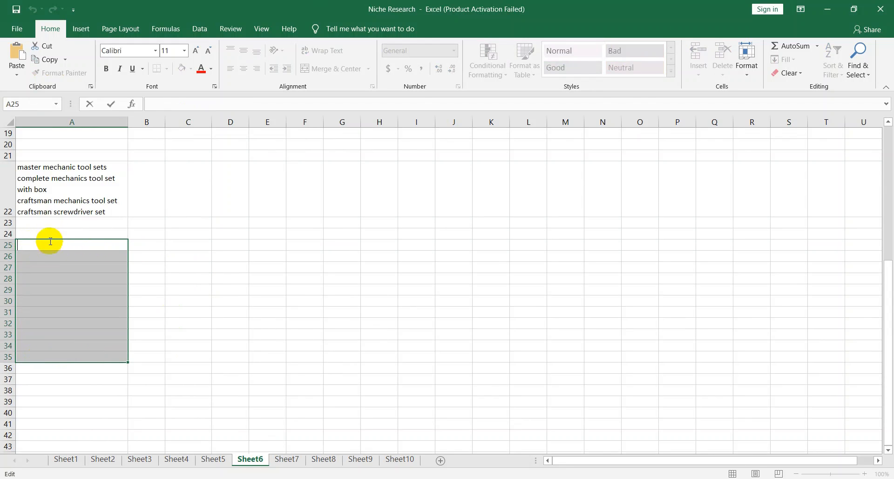
left_click(144, 229)
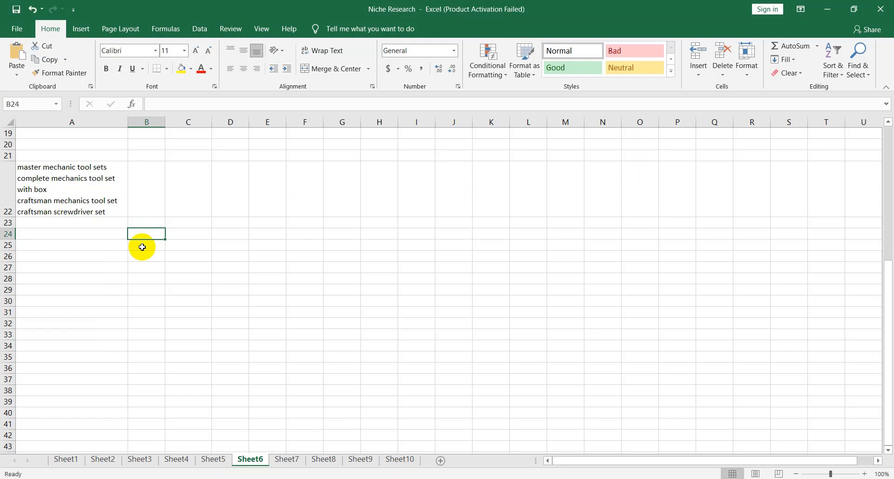
Start a keyword table below the pasted list with the headers "kd" in A24 and "MSV" in B24
double_click(44, 235)
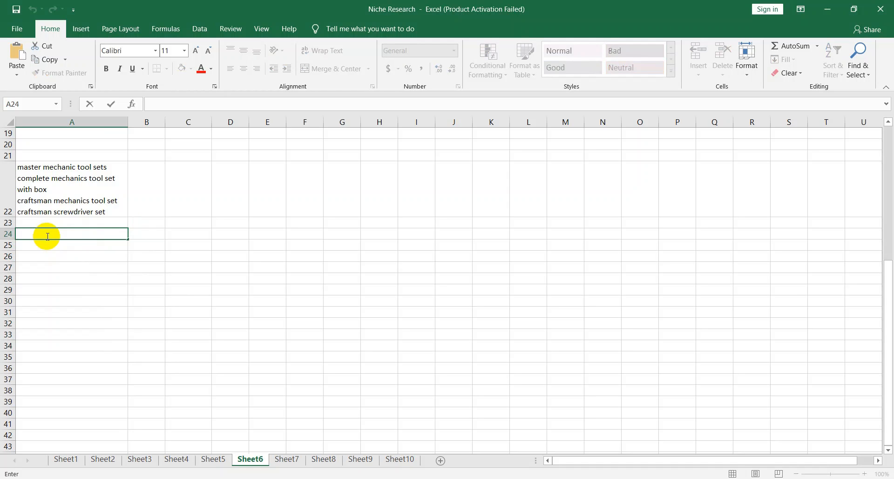
type("keywo")
key("BackSpace")
key("BackSpace")
key("BackSpace")
key("BackSpace")
type("d")
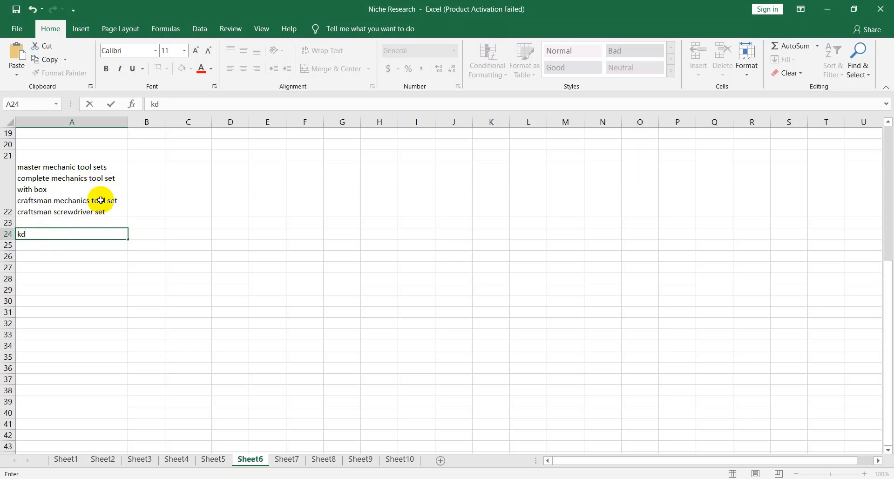
left_click(144, 236)
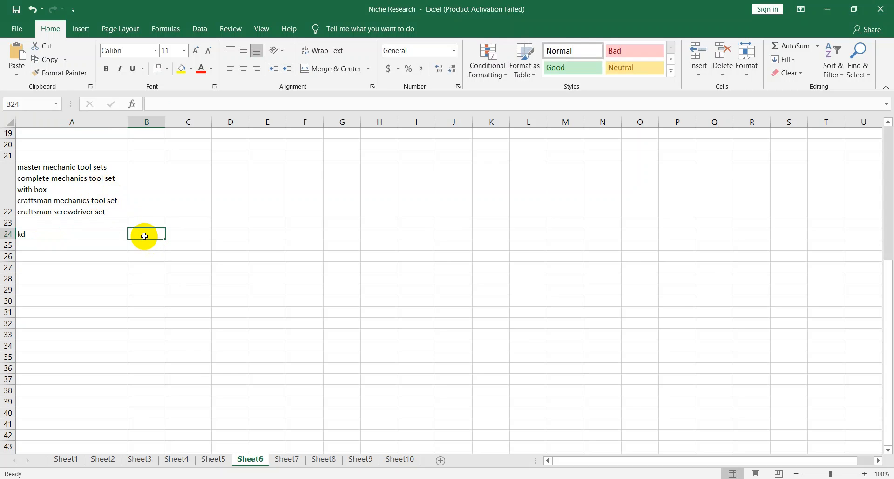
type("MSV")
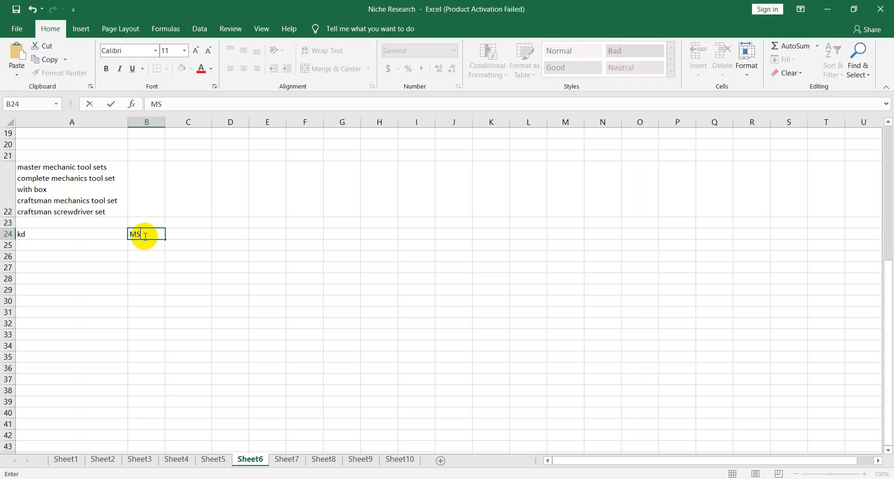
Enter the headers "Top in 100" in C24, "Allintitale" in D24 and "kgr" in E24
left_click(199, 236)
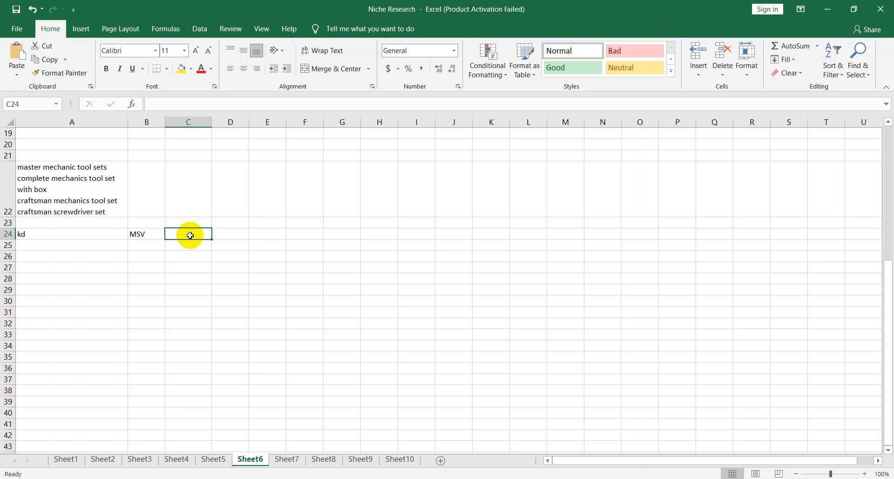
type("To")
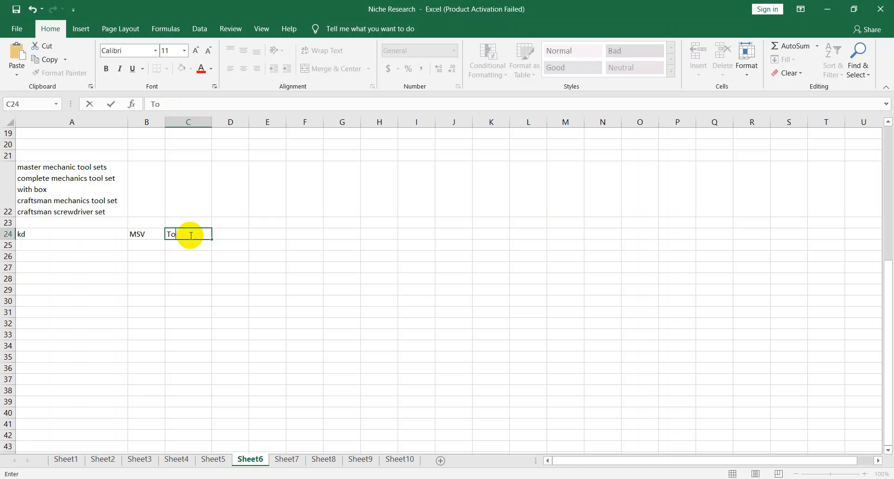
type("p in 100")
left_click(230, 235)
double_click(229, 235)
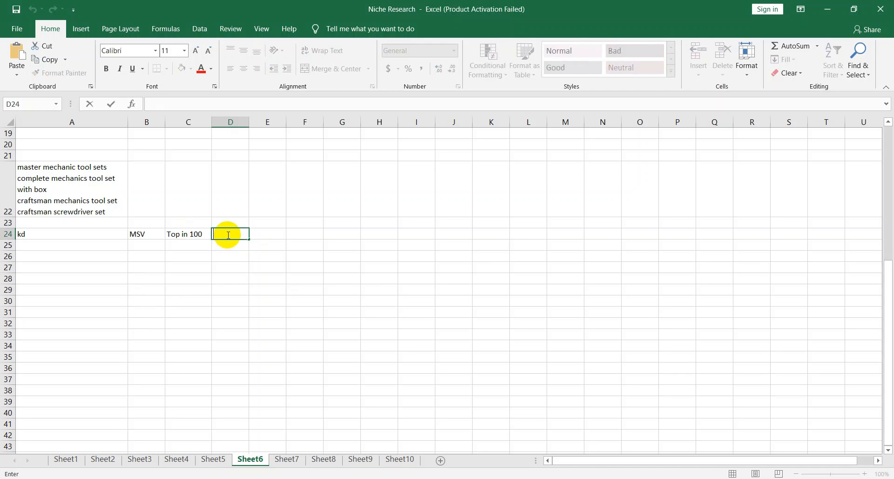
type("Allintitale")
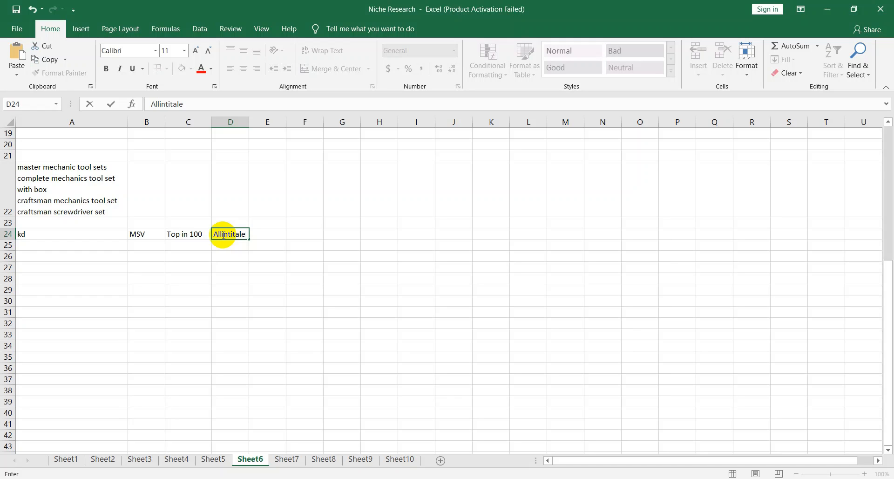
left_click(269, 235)
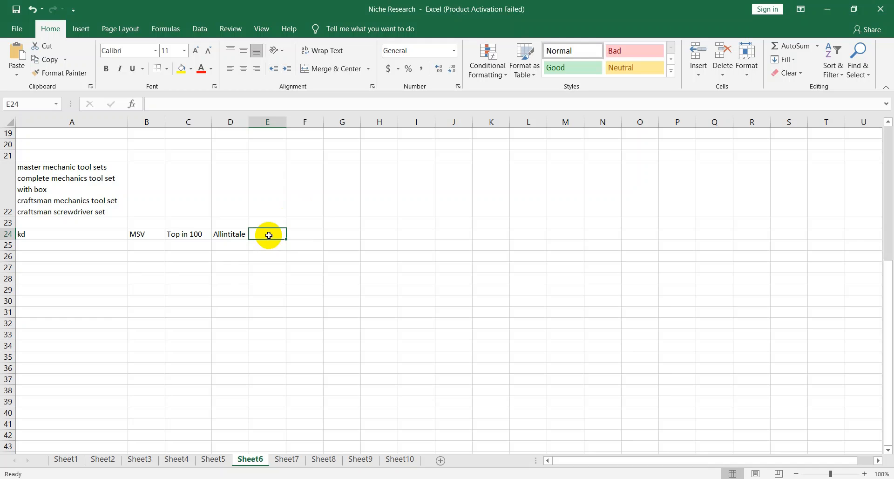
type("kgr")
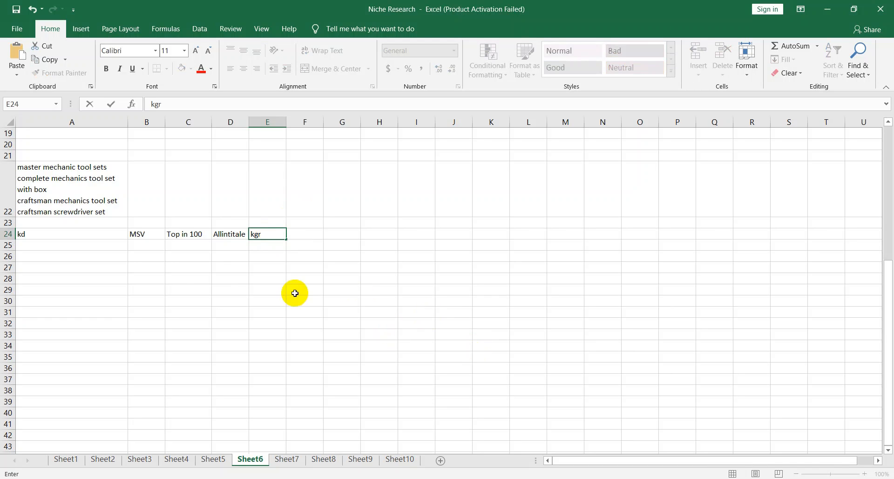
Copy the line "master mechanic tool sets" from the list in A22 and paste it into cell A25
left_click(78, 244)
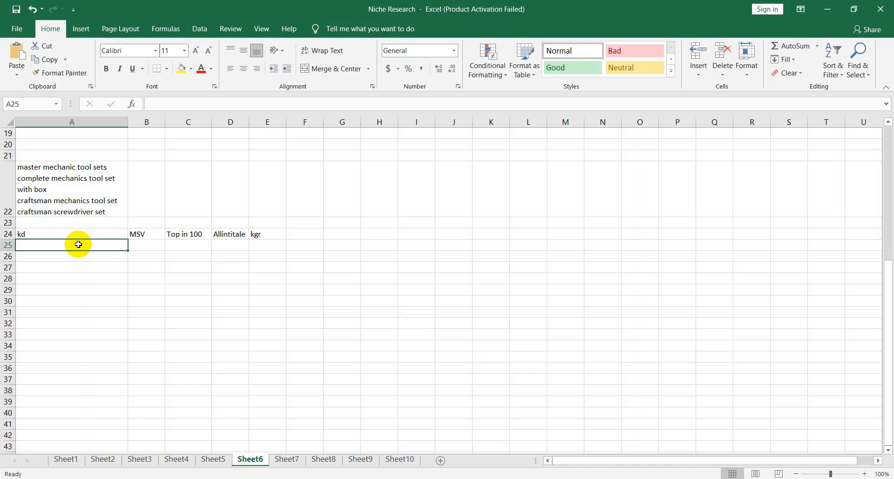
double_click(118, 166)
left_click_drag(119, 165, 7, 170)
key("ctrl+c")
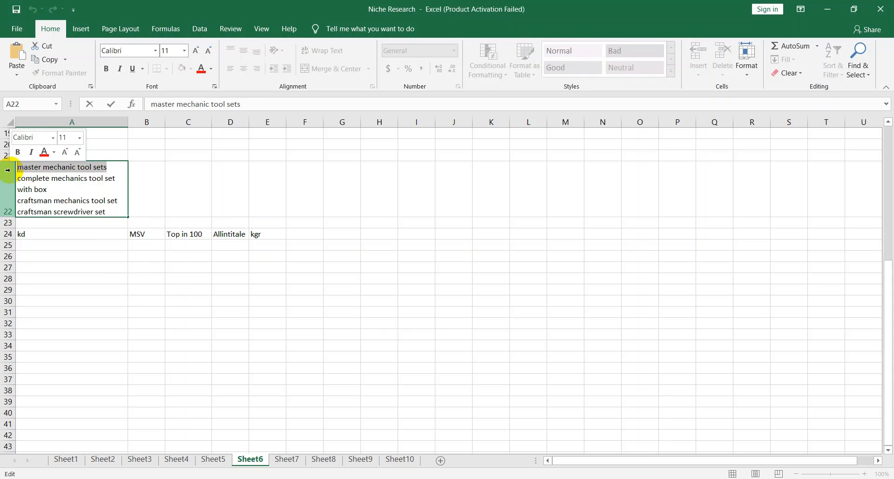
left_click(36, 247)
key("ctrl+v")
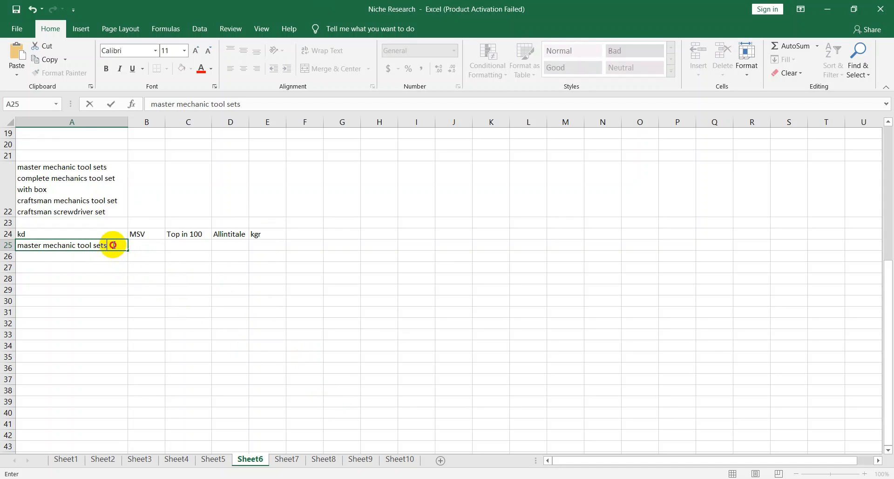
Copy the keyword "master mechanic tool sets" from cell A25, switch to Chrome, and search Google for it in a new tab
left_click_drag(115, 244, 19, 244)
key("ctrl+c")
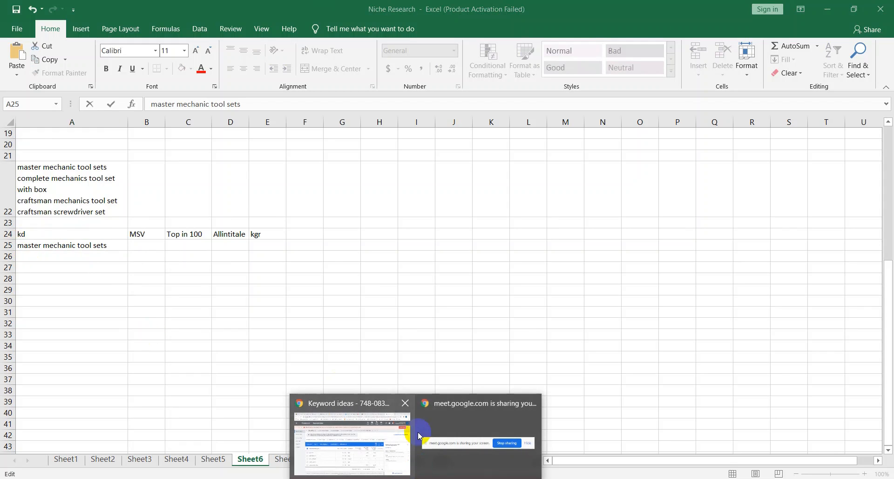
left_click(393, 433)
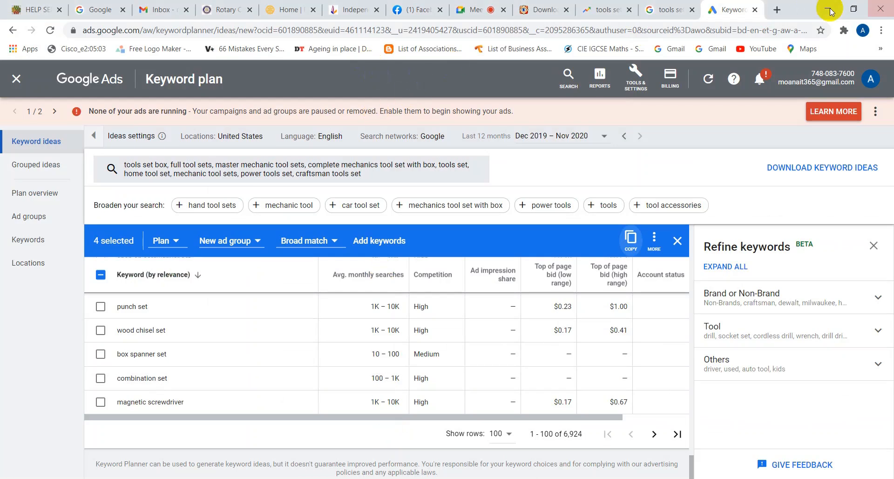
left_click(777, 10)
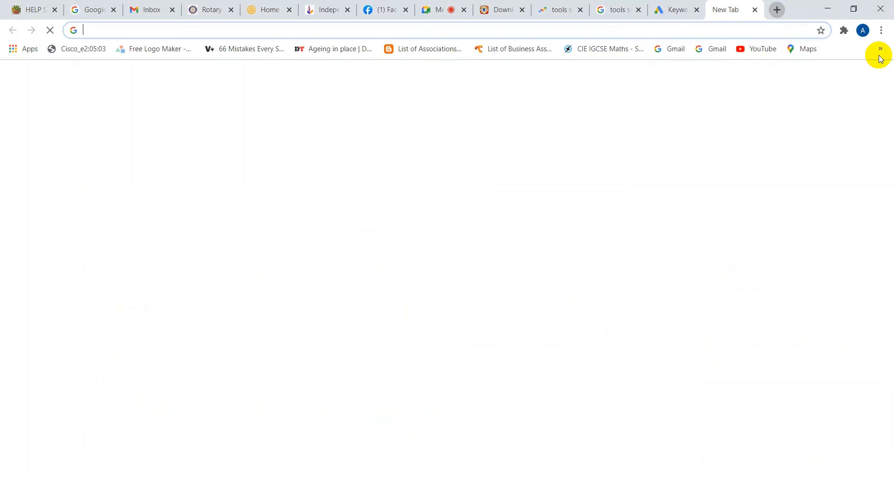
left_click(149, 28)
type("master mechanic tool sets")
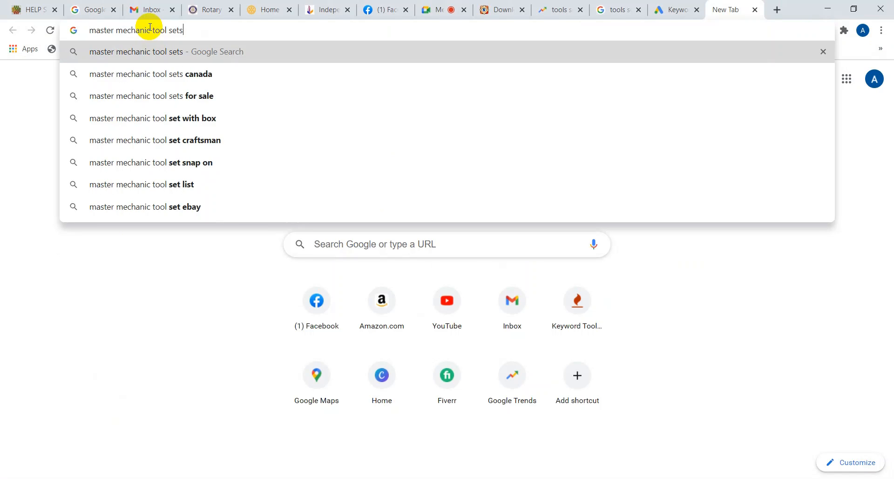
key("Return")
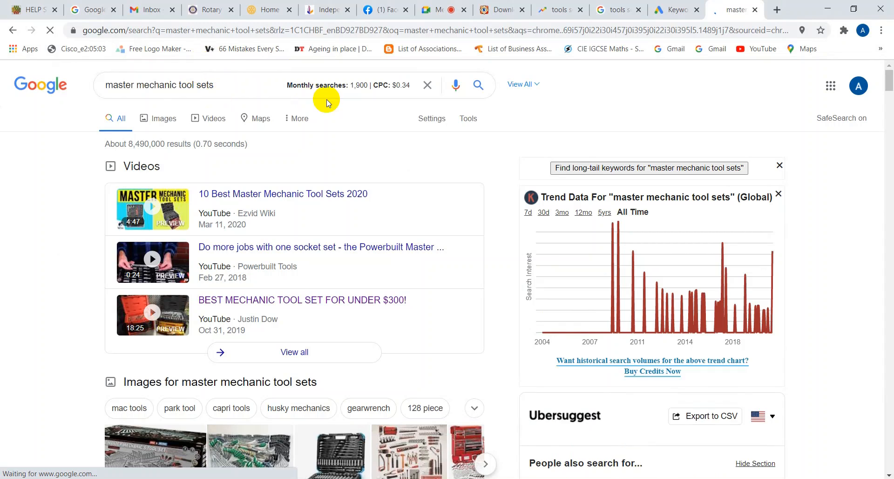
mouse_move(362, 89)
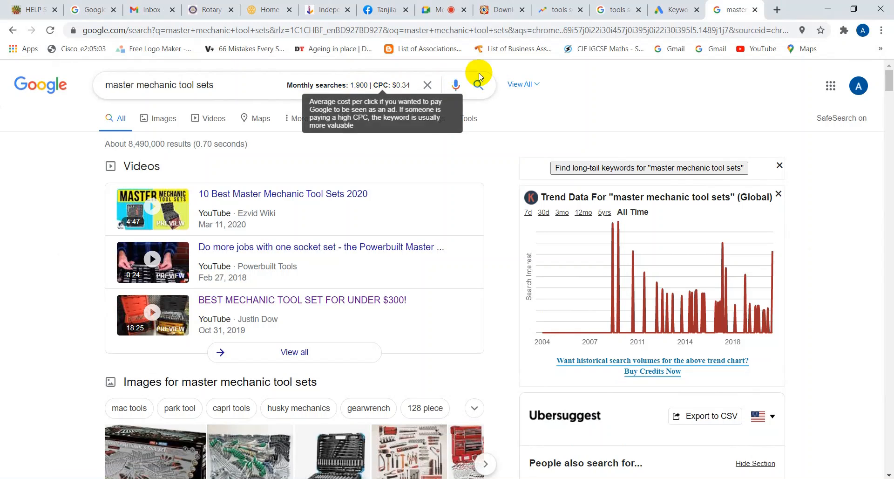
In another new tab, run the Google search "allintitale:master mechanic tool sets" by adapting the earlier "allintitale:mechanic tool sets" query
left_click(777, 10)
type("a")
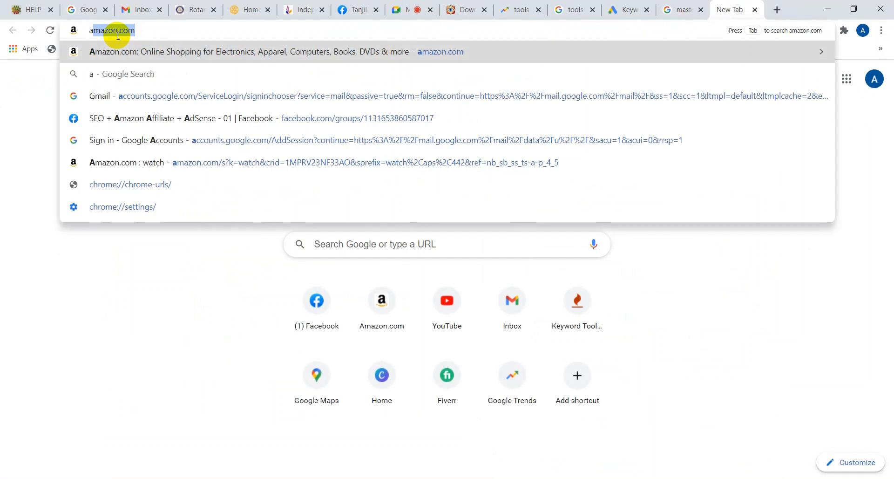
type("ll")
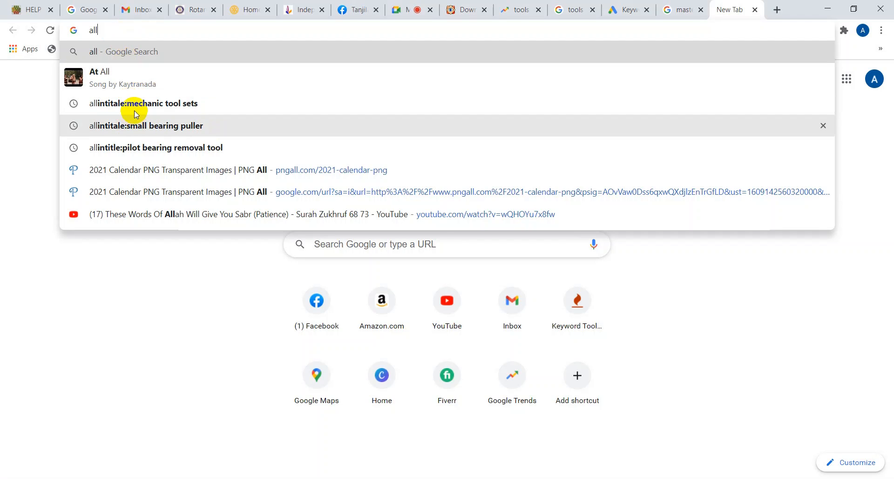
left_click(135, 111)
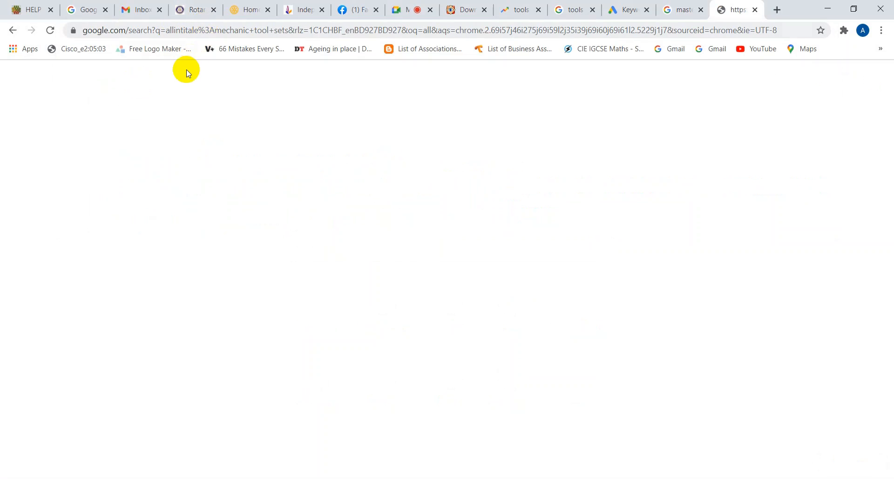
left_click_drag(224, 85, 144, 84)
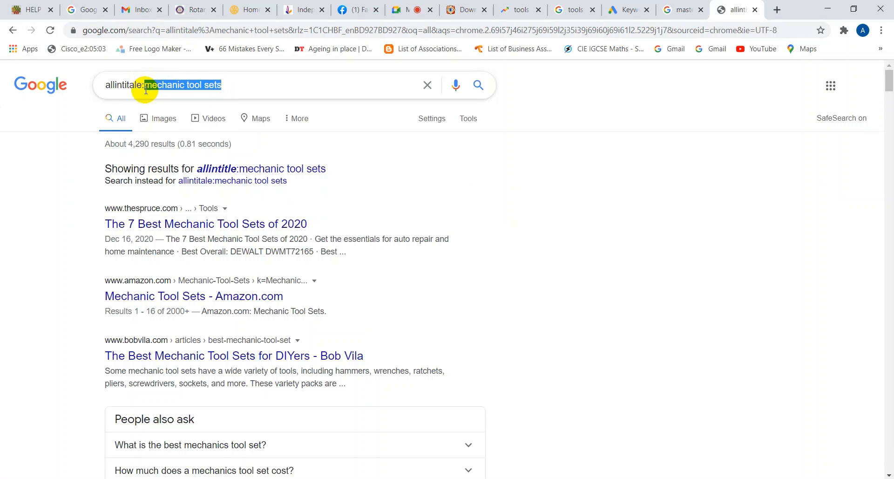
key("ctrl+v")
key("Return")
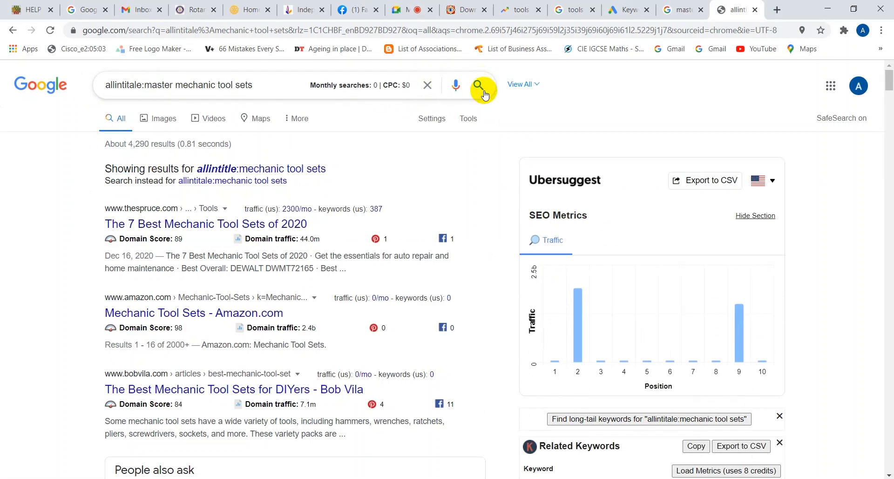
left_click(483, 92)
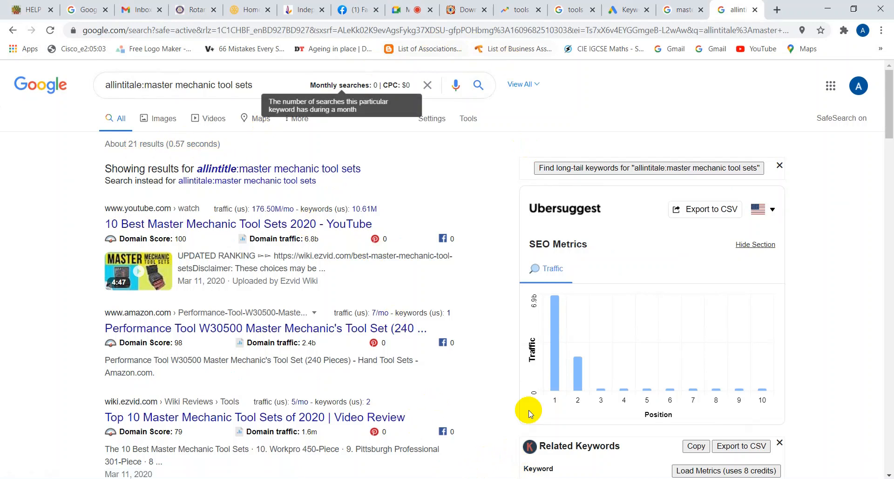
Switch to the Niche Research workbook in Excel and enter 1900 under MSV in B25 and 21 under Allintitale in D25
mouse_move(474, 477)
left_click(445, 455)
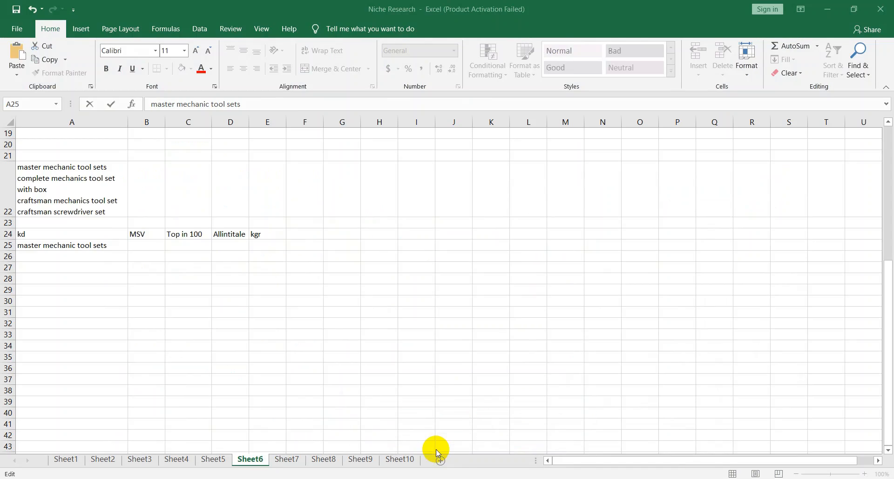
left_click(147, 245)
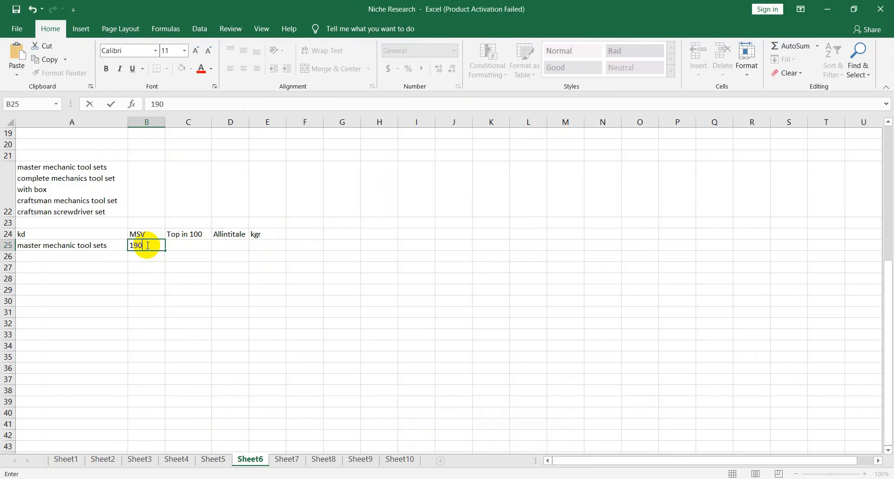
left_click(239, 242)
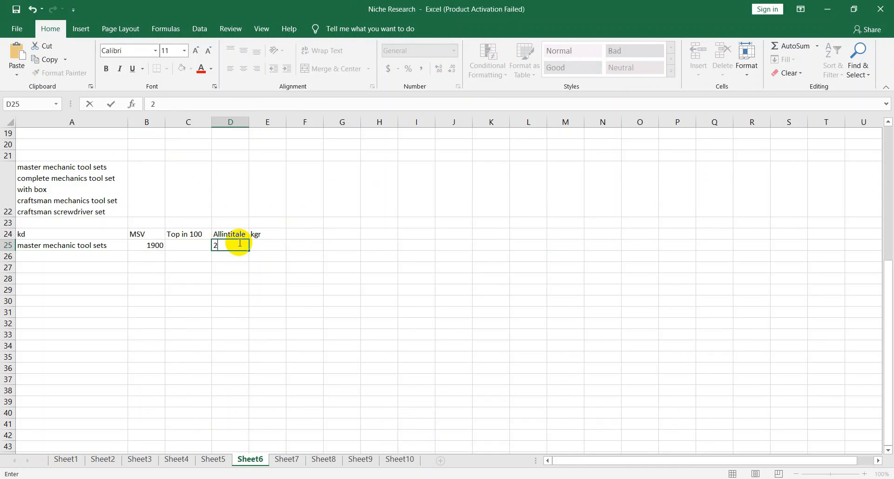
left_click(191, 248)
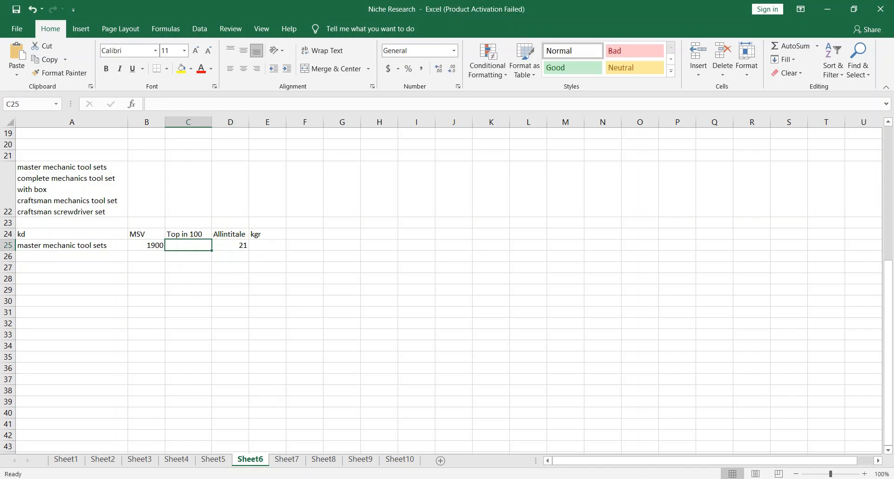
Switch back to Chrome and find the phrase "master mechanic tool sets" within the allintitle results page
mouse_move(416, 437)
left_click(379, 440)
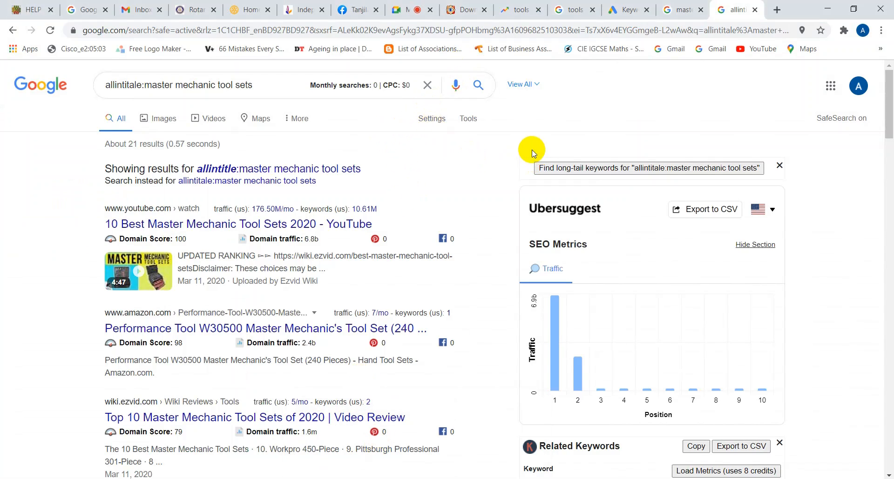
key("ctrl+f")
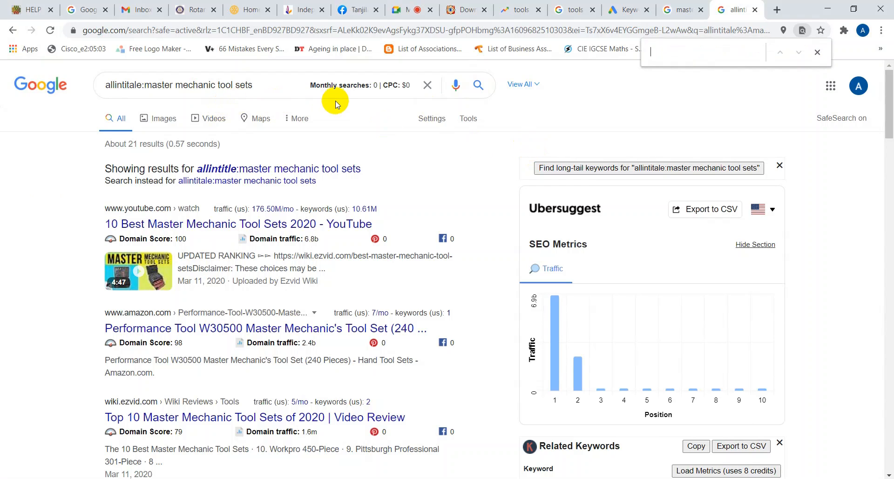
key("ctrl+v")
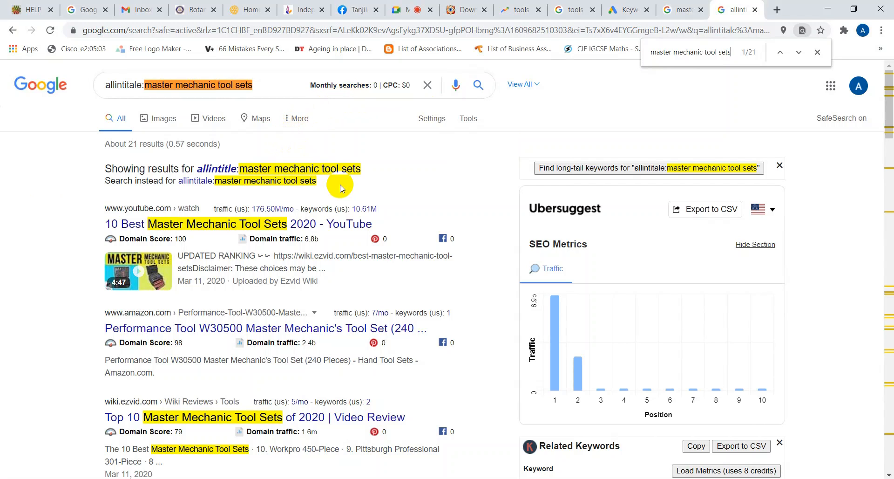
Examine the highlighted phrase in the result titles throughout the allintitle page to judge how many contain the exact keyword
scroll(386, 171, "down", 1)
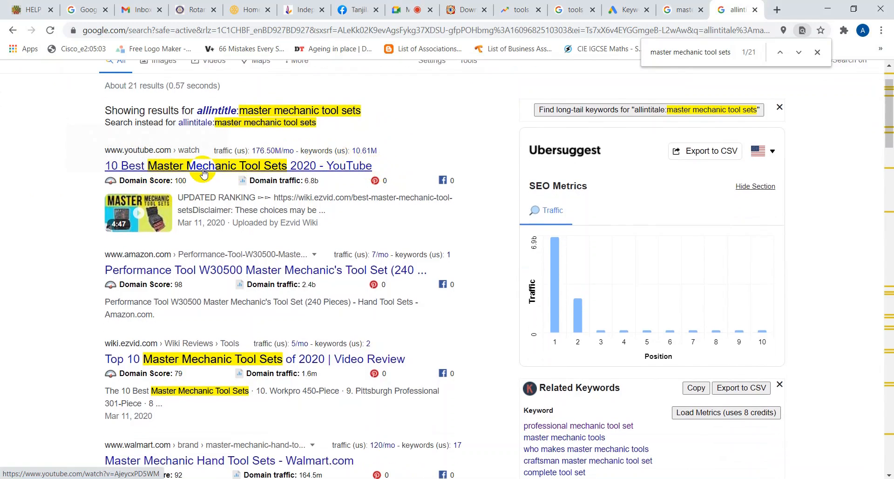
scroll(240, 176, "down", 1)
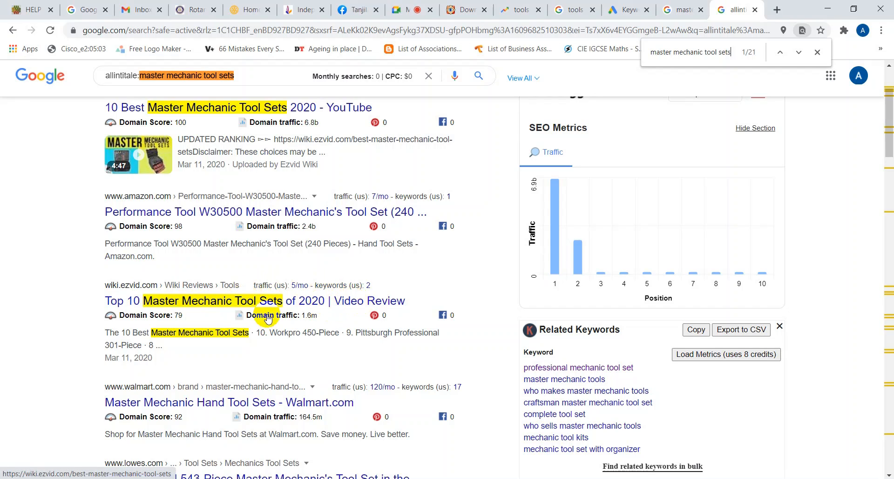
scroll(300, 294, "down", 1)
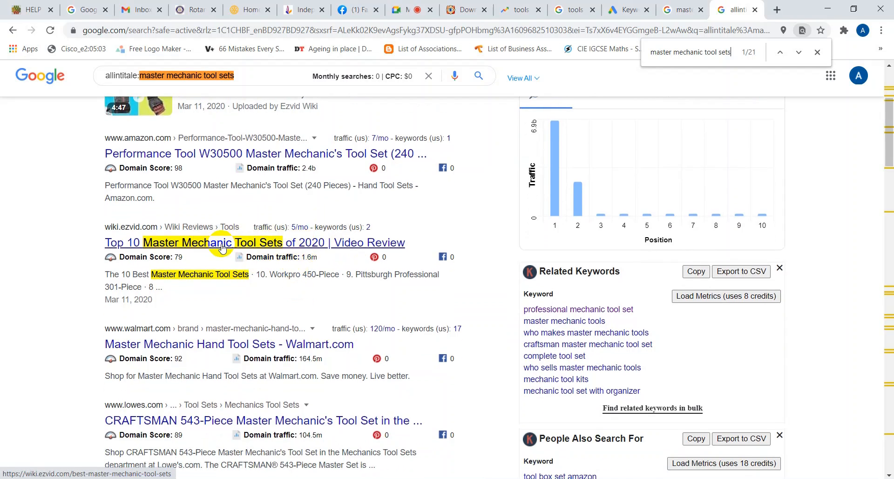
scroll(250, 252, "down", 2)
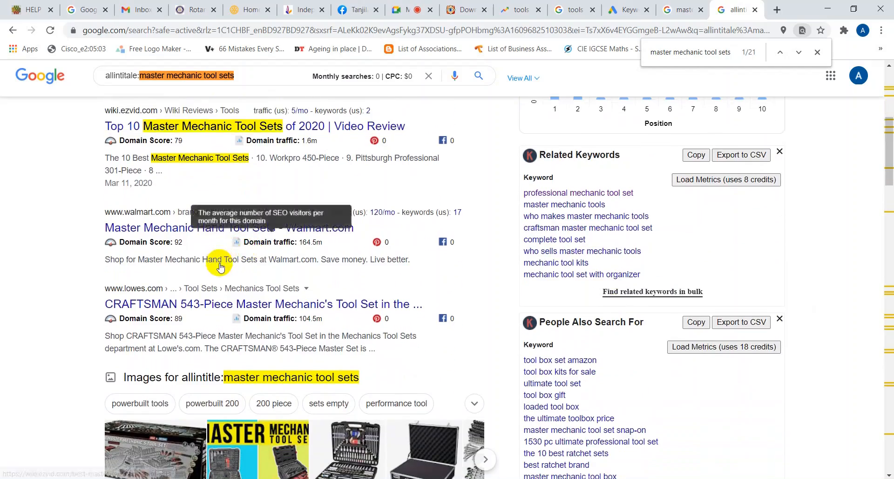
scroll(227, 261, "down", 2)
scroll(221, 265, "down", 8)
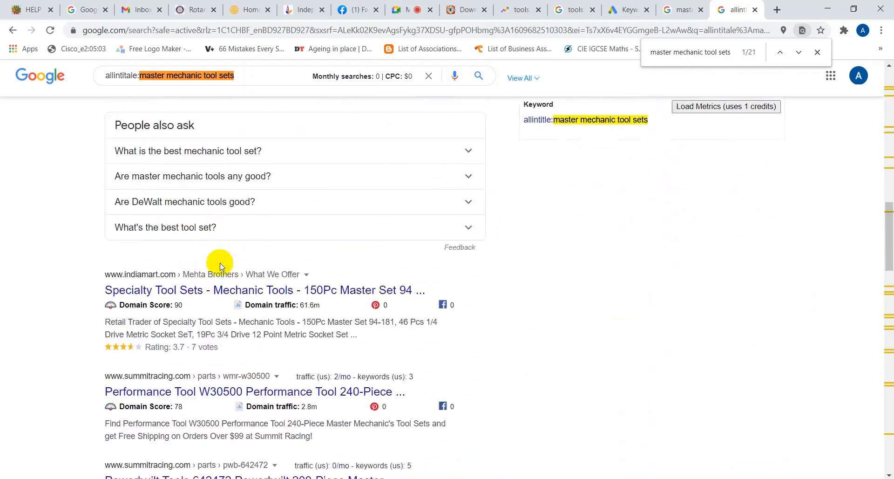
scroll(220, 265, "down", 3)
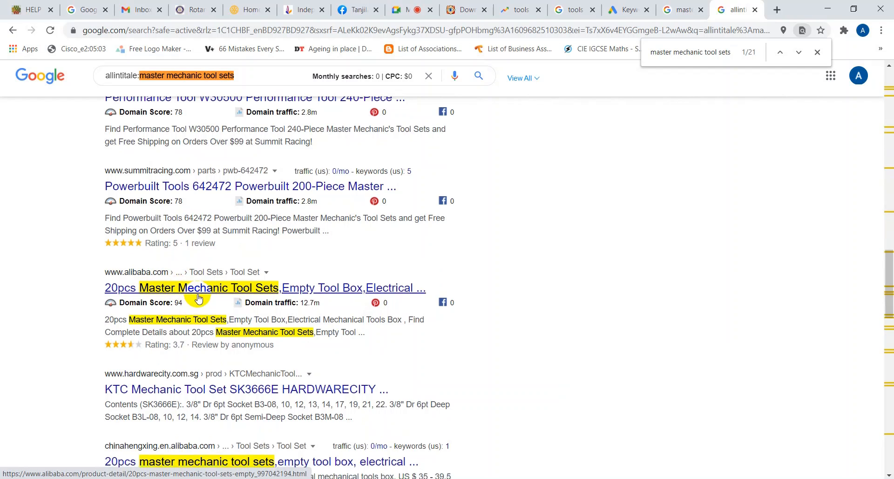
scroll(205, 298, "down", 1)
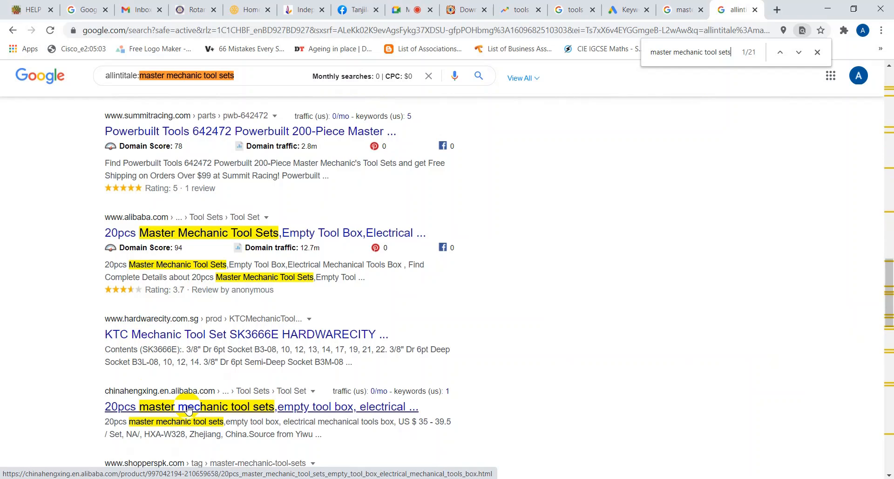
scroll(190, 259, "up", 1)
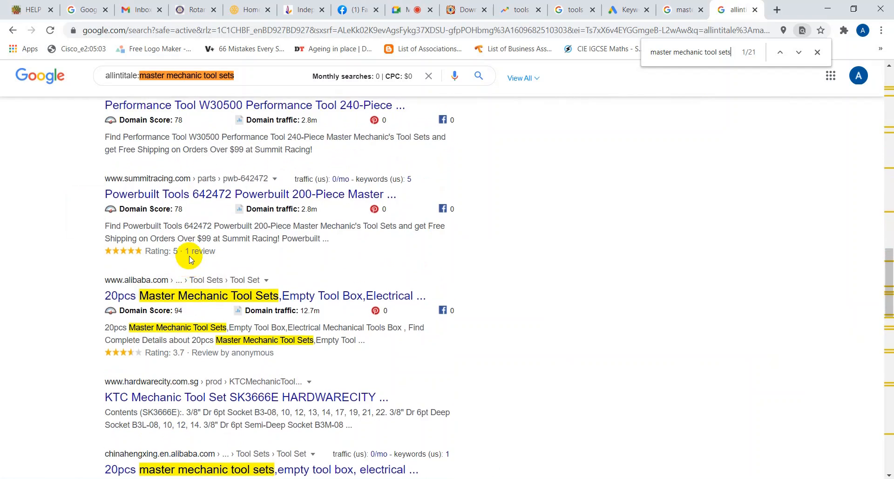
scroll(189, 256, "up", 1)
scroll(186, 209, "up", 3)
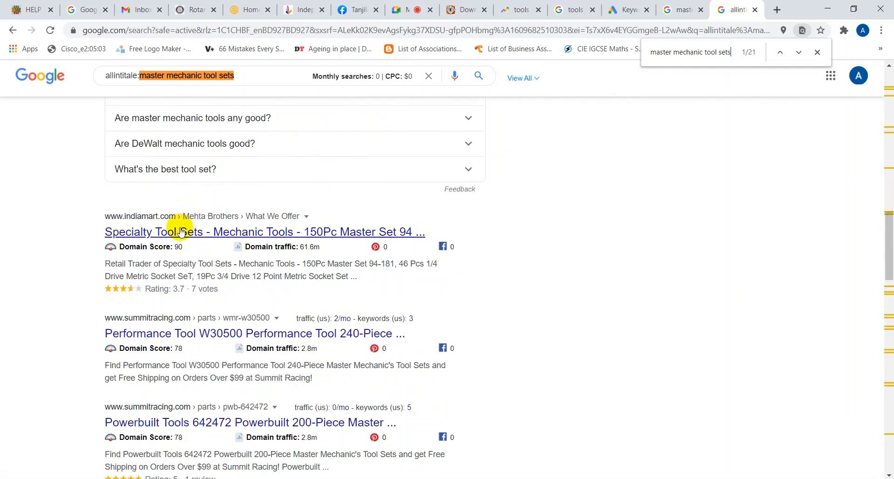
scroll(182, 231, "up", 10)
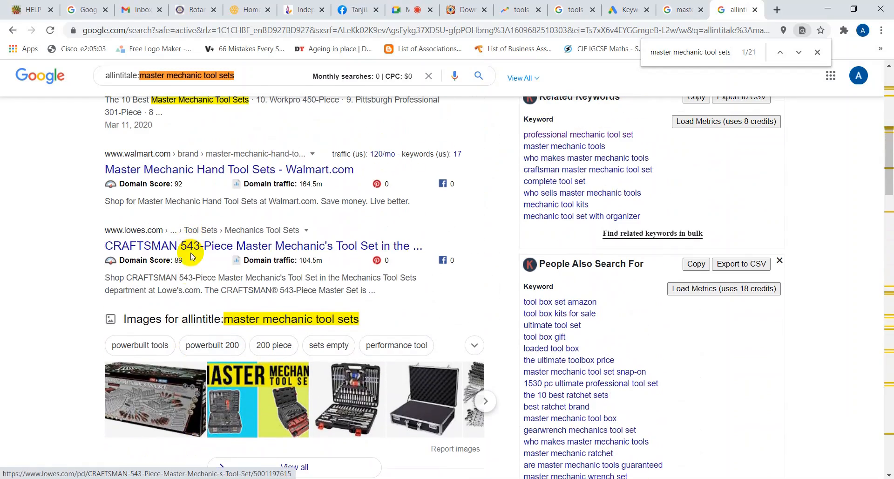
scroll(203, 188, "up", 5)
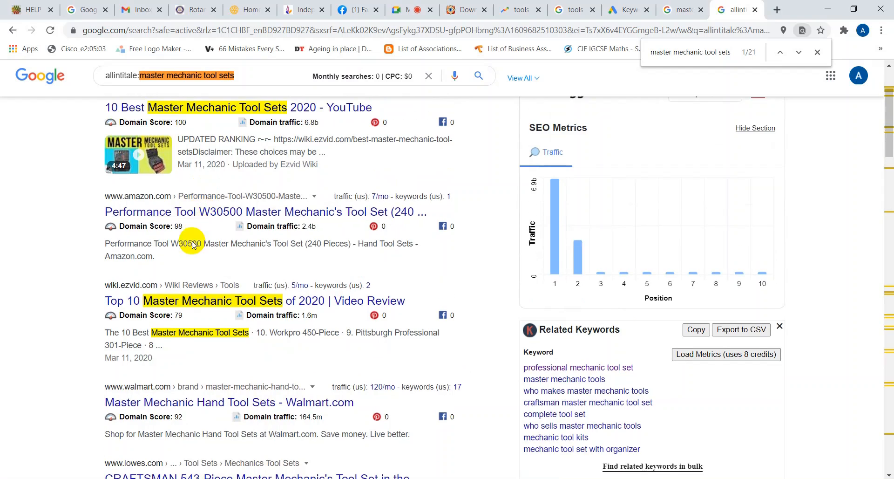
scroll(175, 292, "up", 3)
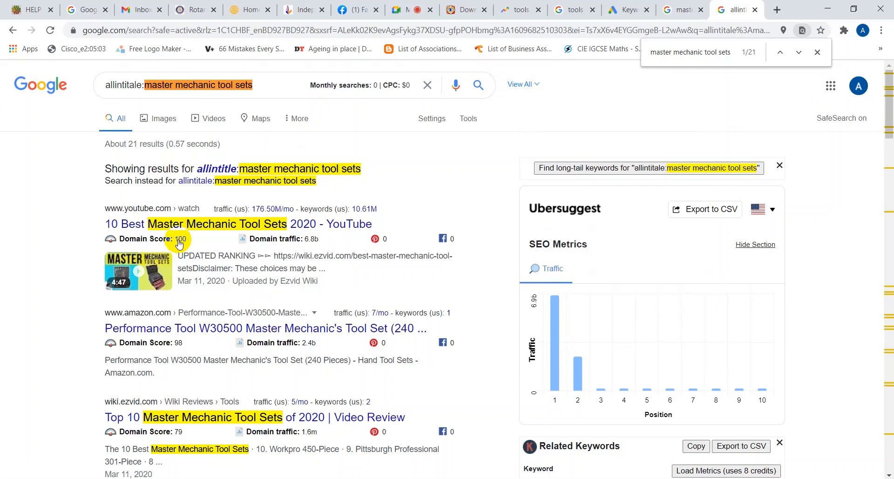
scroll(260, 225, "down", 10)
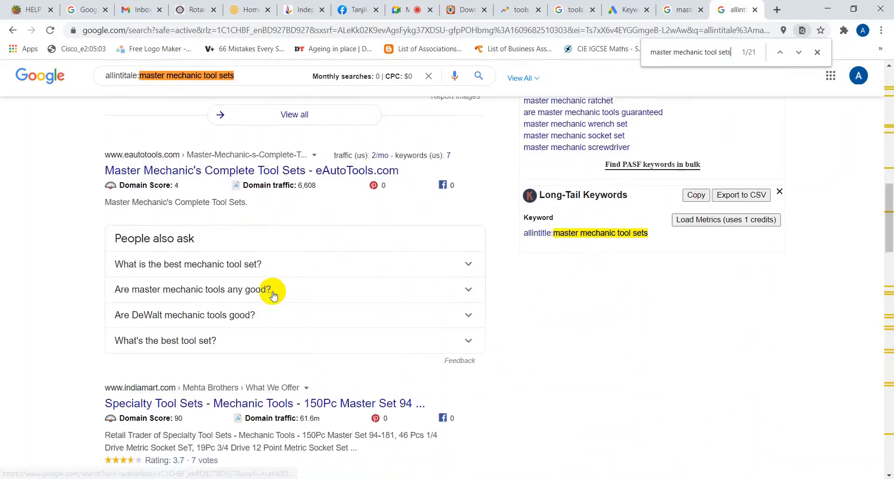
scroll(273, 295, "down", 20)
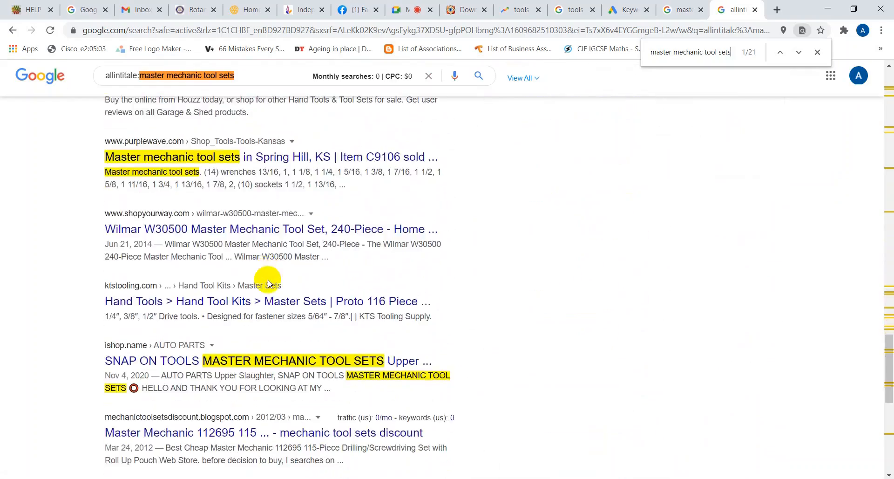
scroll(269, 284, "down", 10)
scroll(299, 274, "up", 20)
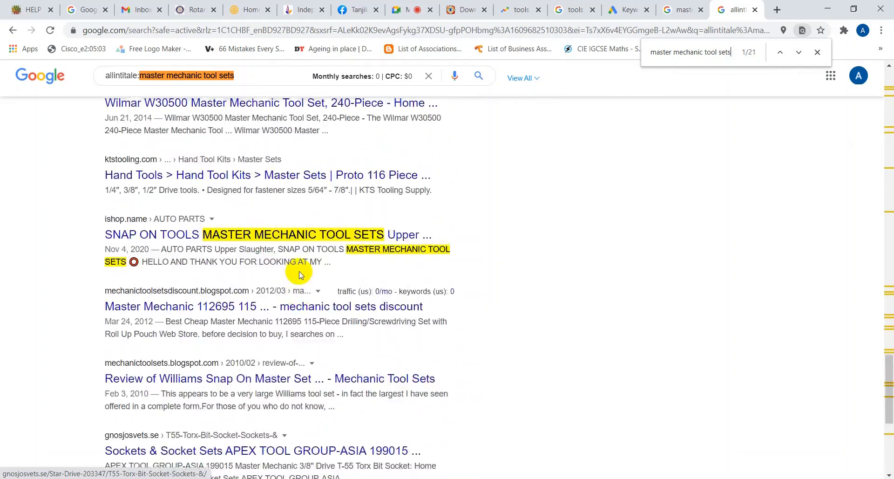
scroll(297, 274, "up", 5)
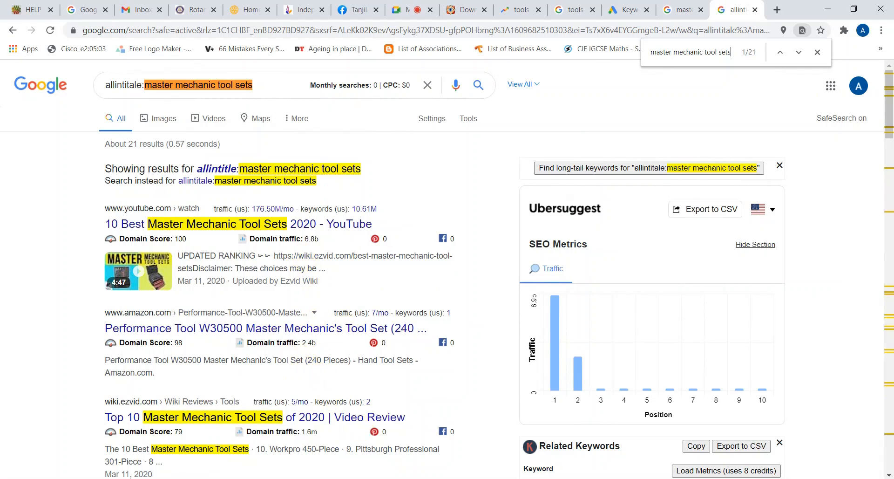
Review the allintitle results from the first listing down to the related searches for titles containing exactly "master mechanic tool sets"
left_click(473, 478)
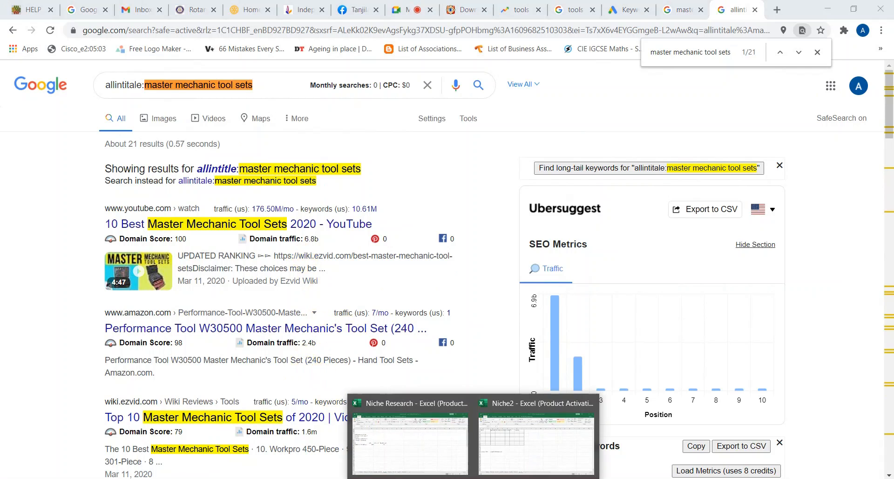
left_click(481, 173)
scroll(321, 238, "down", 1)
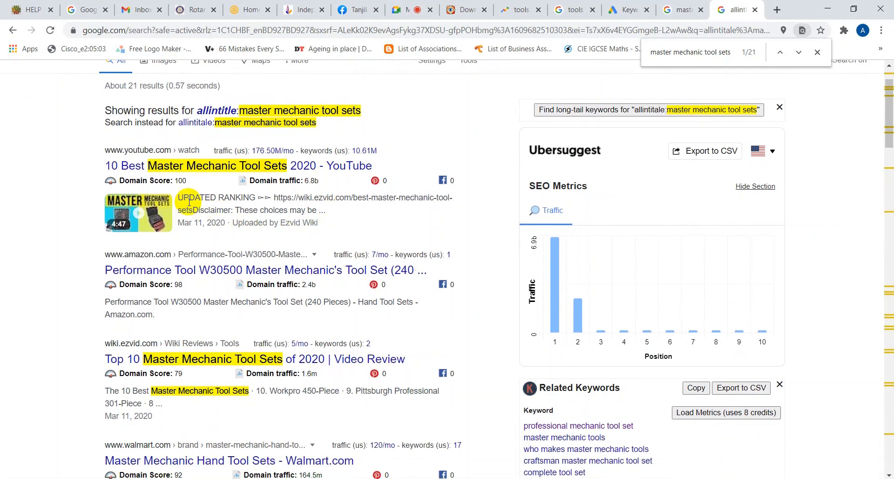
scroll(214, 296, "down", 1)
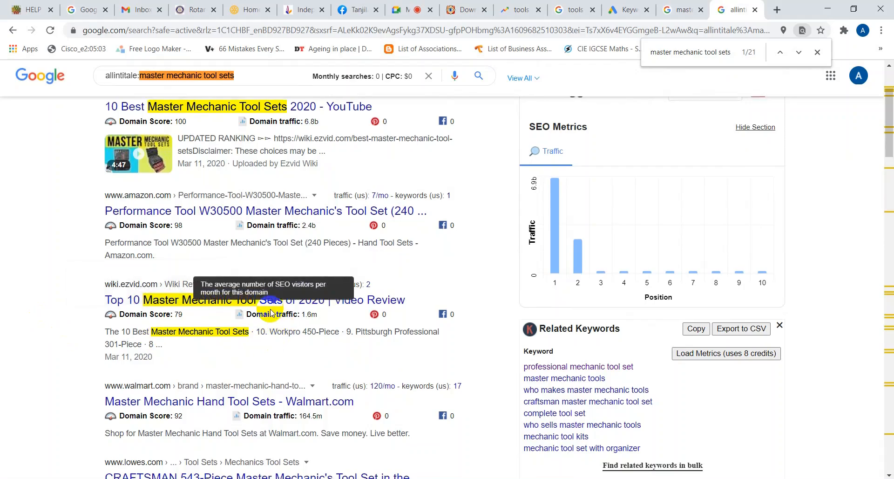
scroll(271, 313, "down", 2)
scroll(272, 313, "down", 10)
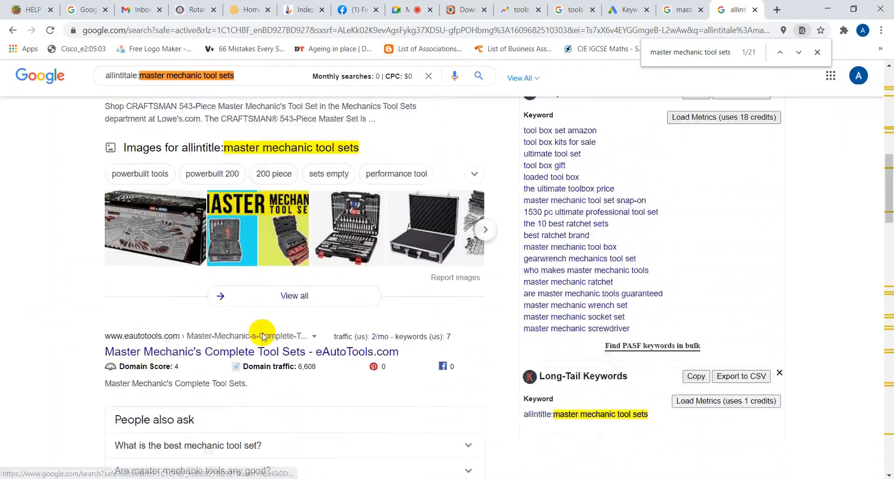
scroll(260, 335, "down", 9)
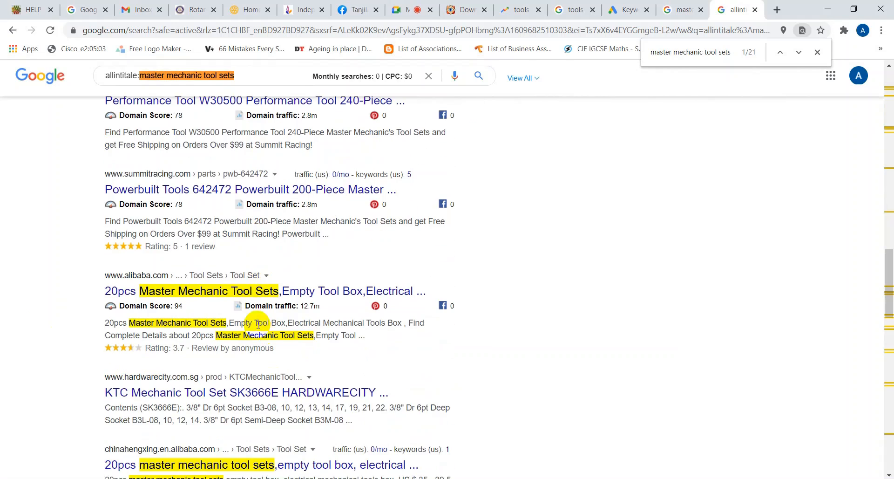
scroll(248, 306, "down", 3)
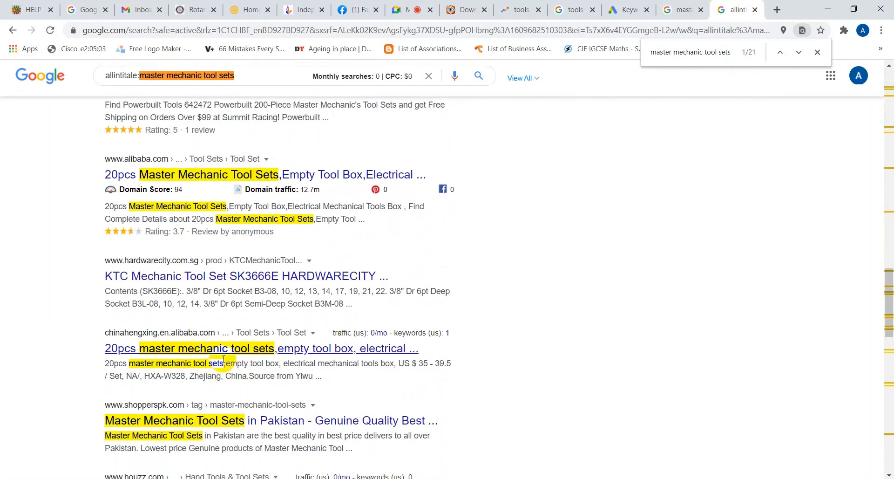
scroll(197, 434, "down", 5)
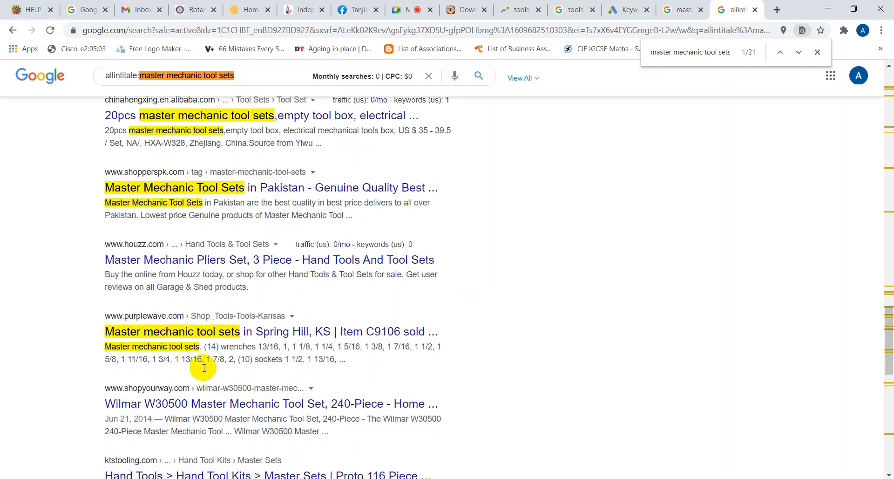
scroll(251, 401, "down", 5)
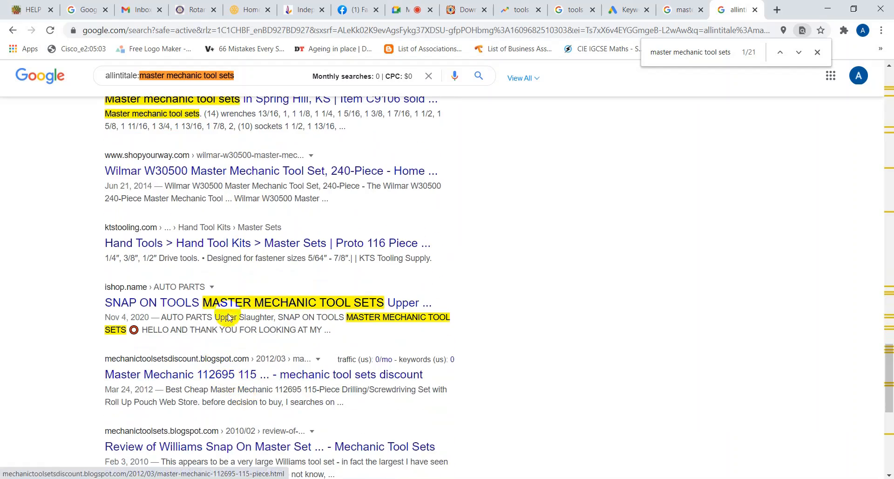
scroll(238, 309, "down", 8)
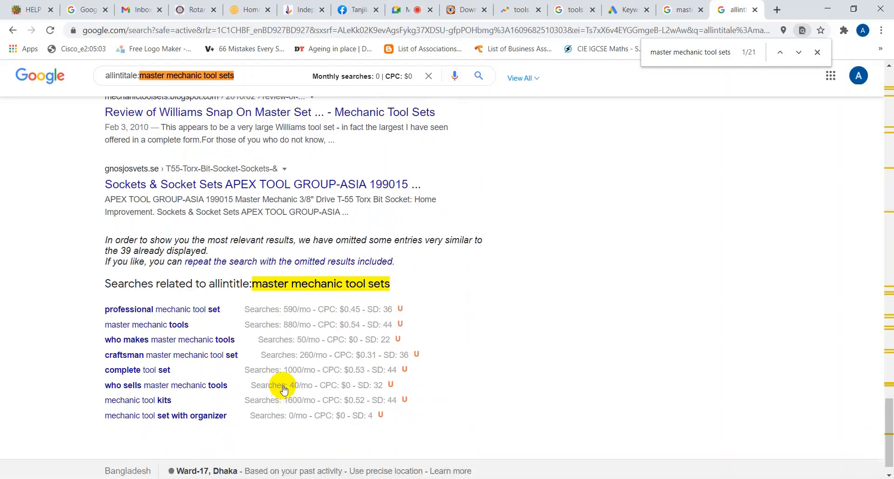
scroll(433, 381, "up", 14)
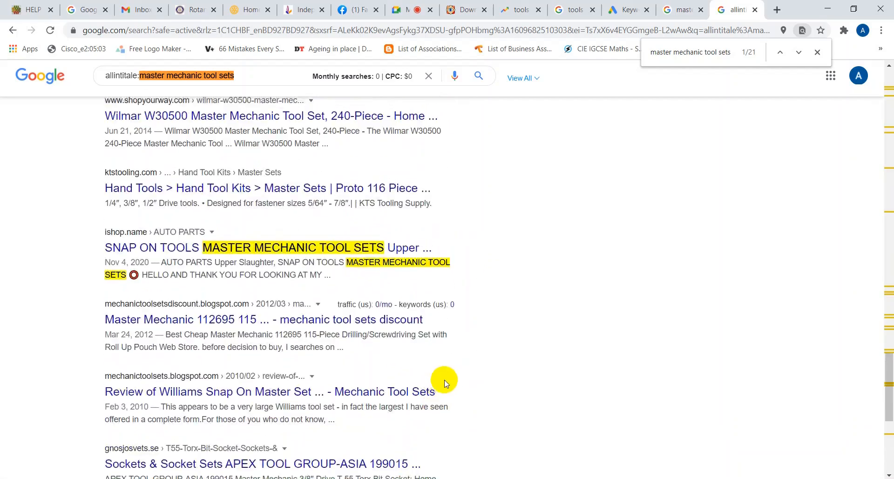
scroll(444, 383, "up", 15)
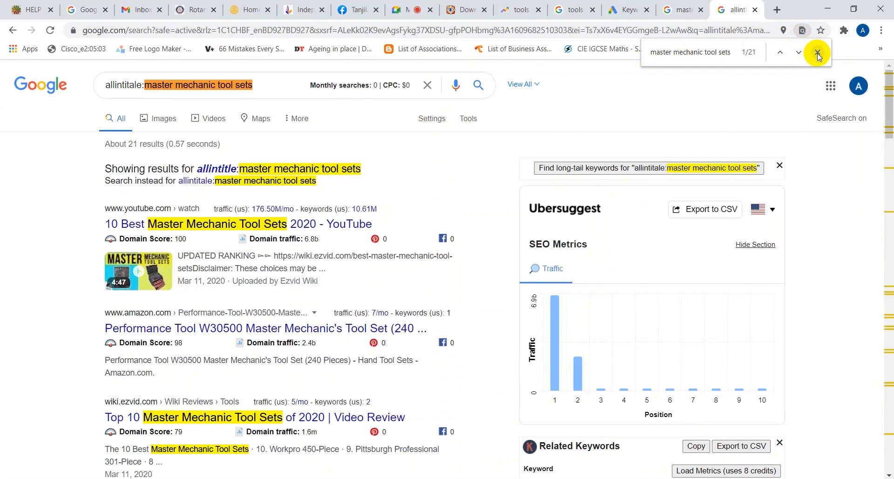
Open Google's Search Settings and save the preferences with 100 results per page
left_click(429, 121)
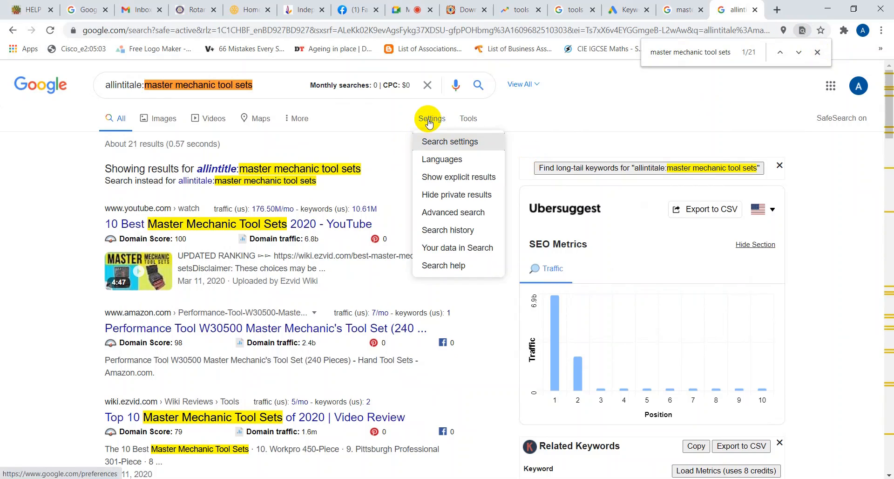
left_click(442, 142)
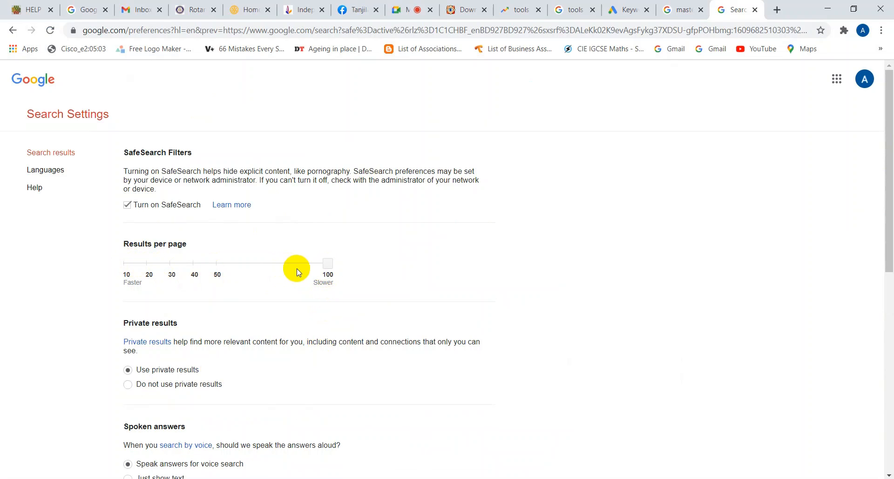
scroll(482, 352, "down", 9)
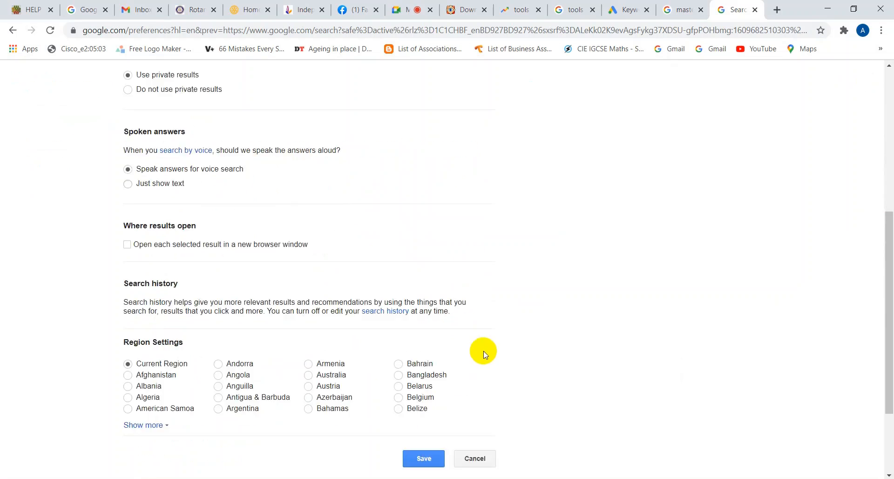
left_click(424, 339)
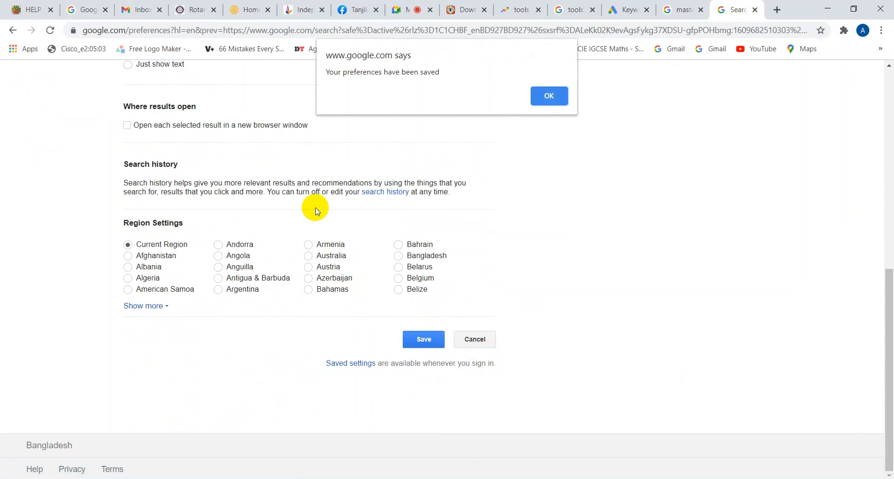
left_click(546, 103)
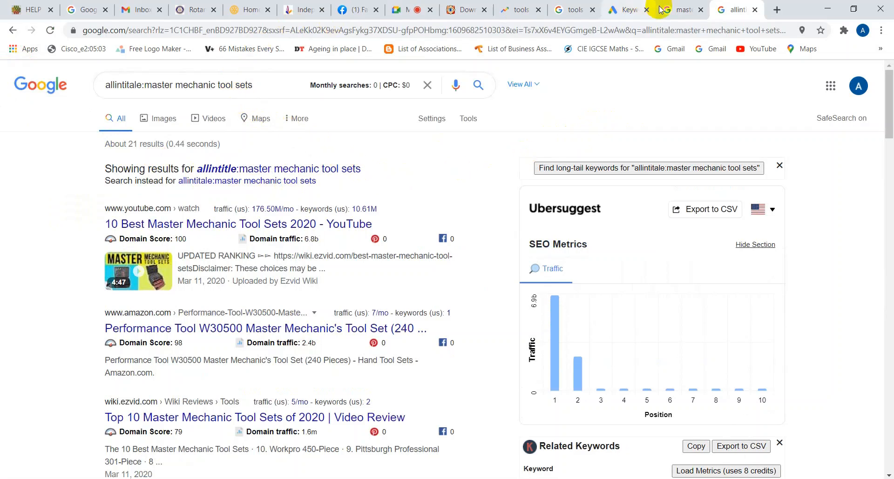
Find "master mechanic tool sets" in the regular Google results for that keyword and examine which of the top 100 titles contain it
left_click(678, 9)
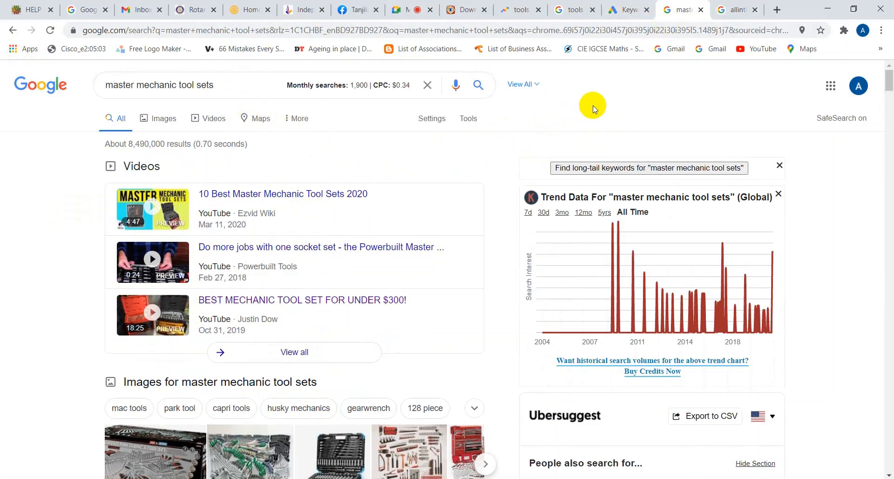
key("ctrl+f")
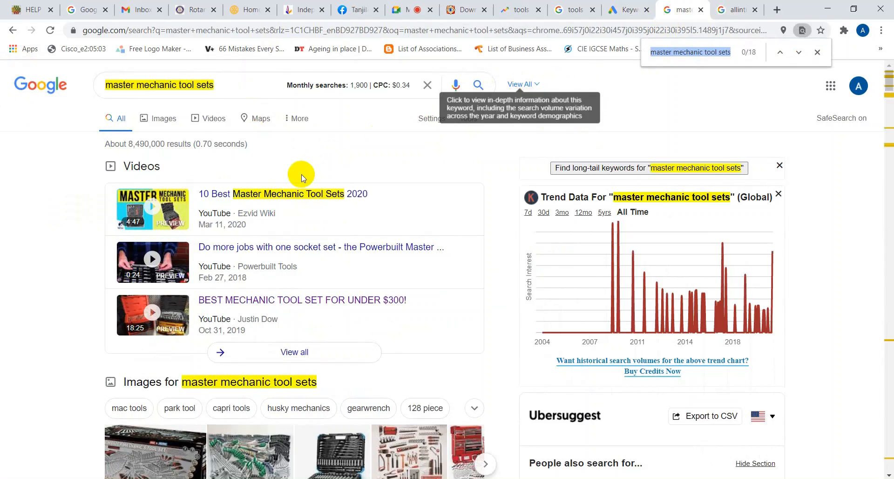
scroll(297, 236, "down", 2)
scroll(297, 237, "down", 10)
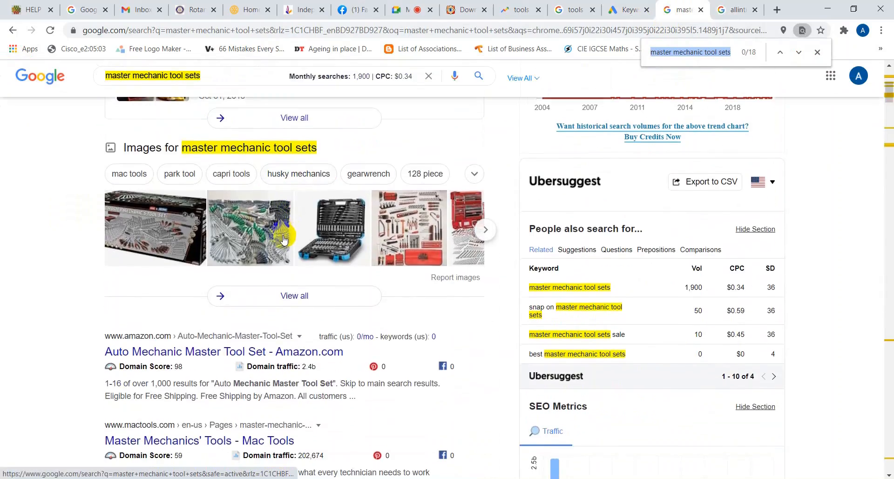
scroll(283, 240, "down", 17)
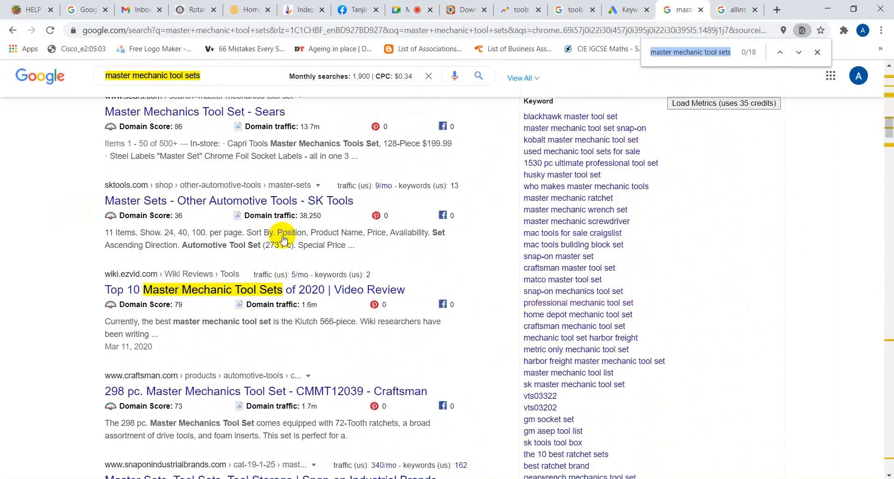
scroll(284, 240, "down", 20)
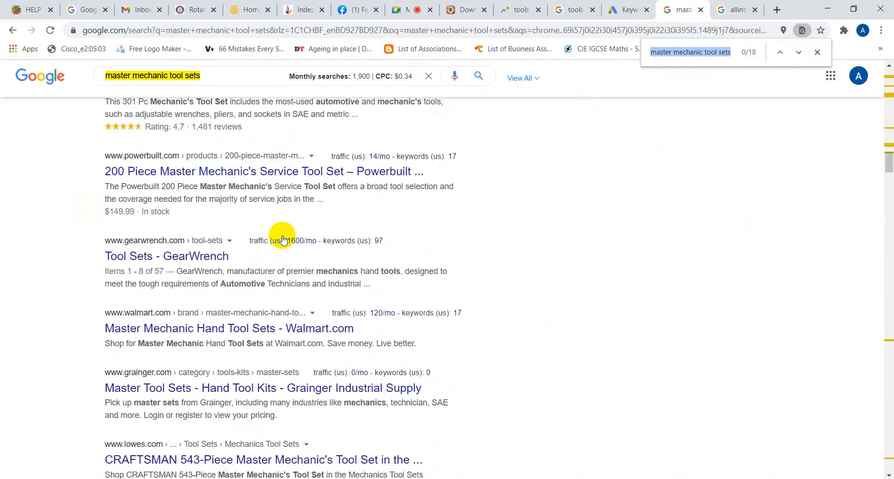
scroll(293, 233, "down", 20)
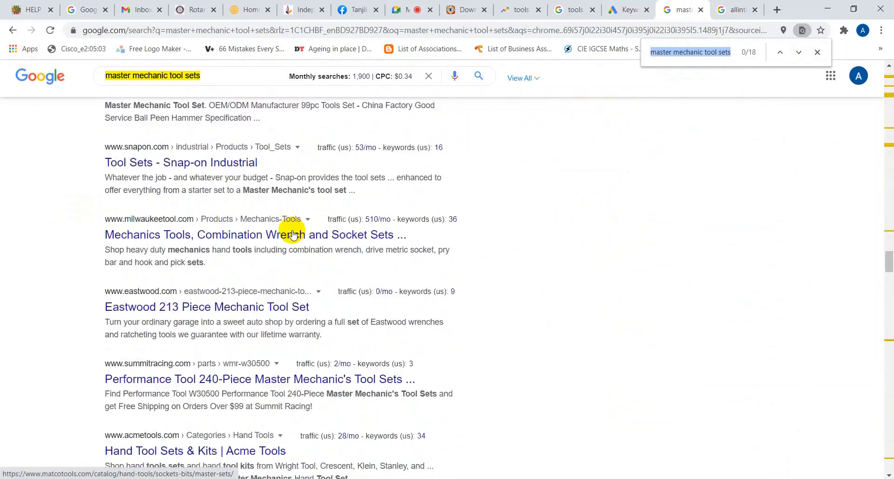
scroll(293, 232, "down", 12)
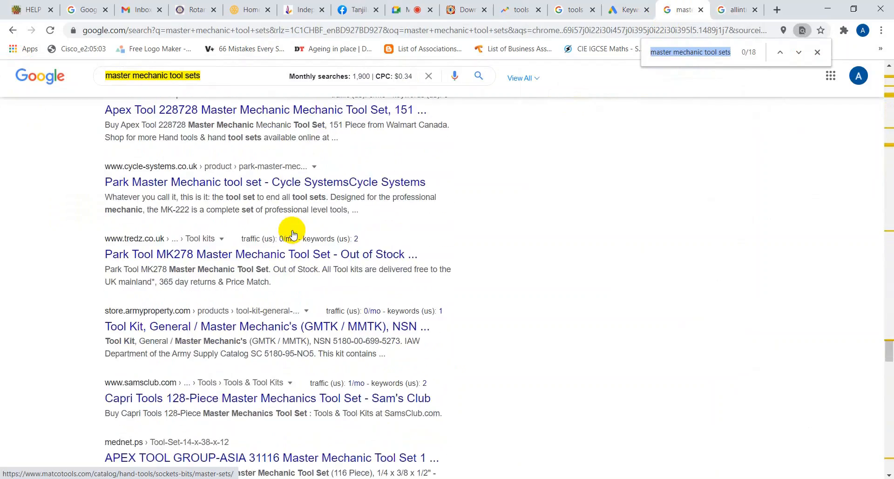
scroll(294, 234, "down", 20)
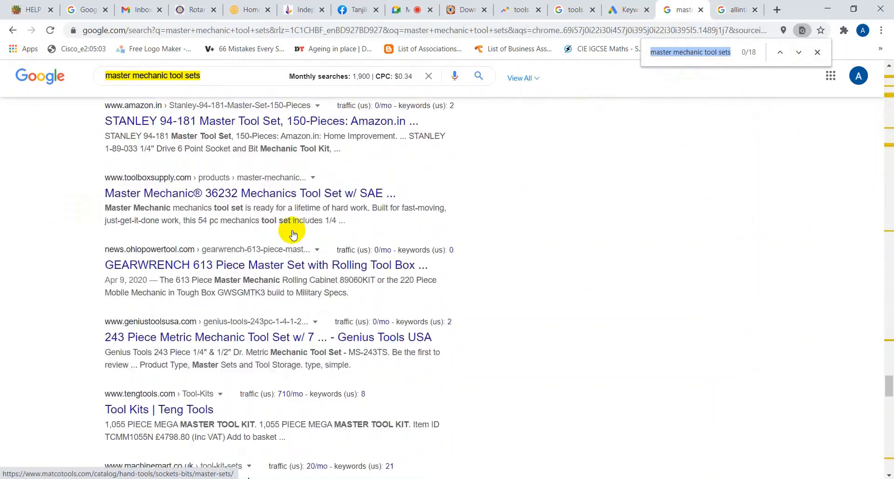
scroll(293, 234, "down", 4)
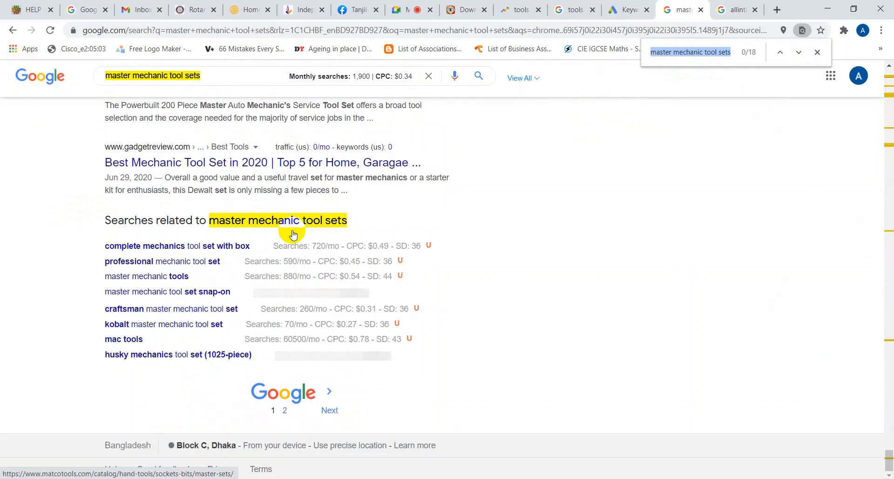
scroll(615, 231, "up", 20)
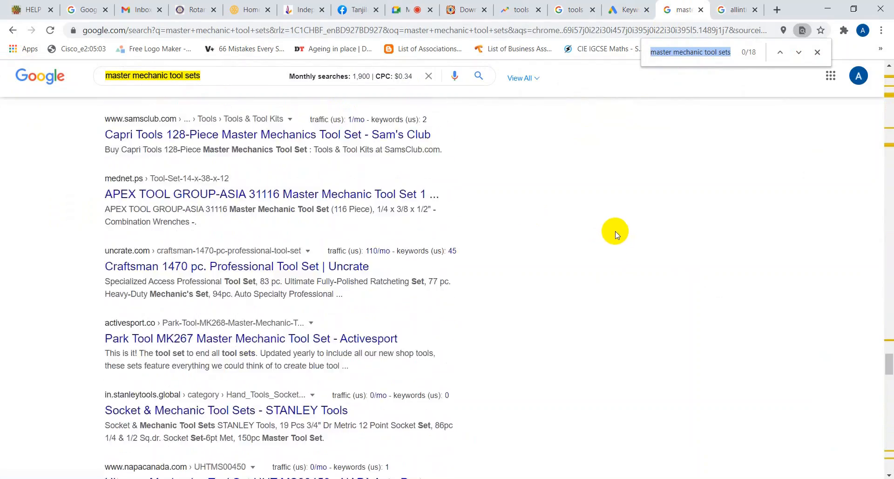
scroll(607, 234, "up", 20)
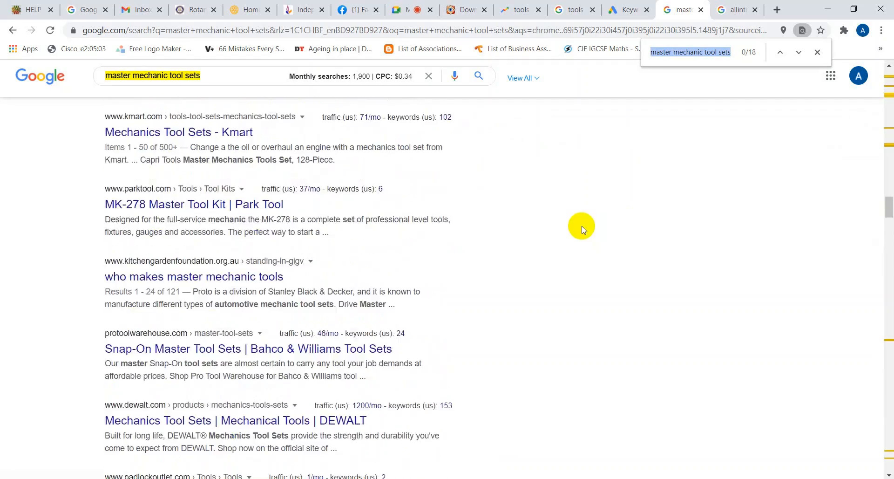
scroll(578, 228, "up", 20)
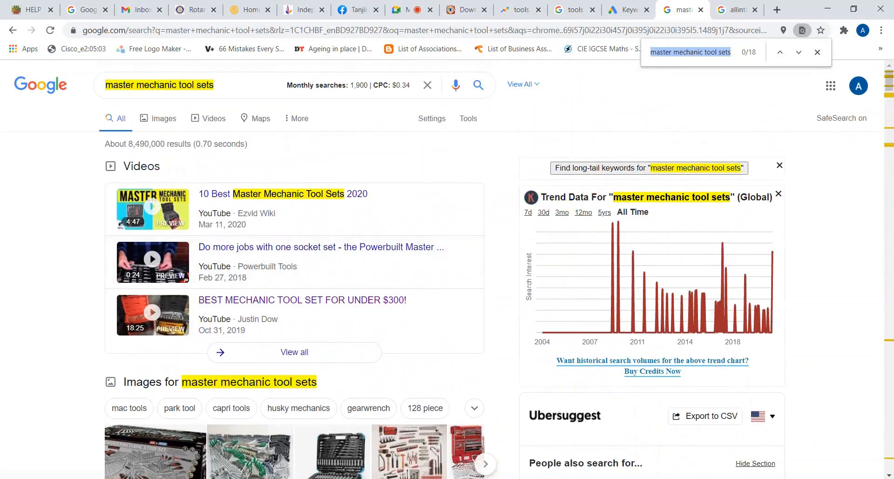
Switch to the Niche Research workbook in Excel and enter 2 under Top in 100 in C25
mouse_move(475, 477)
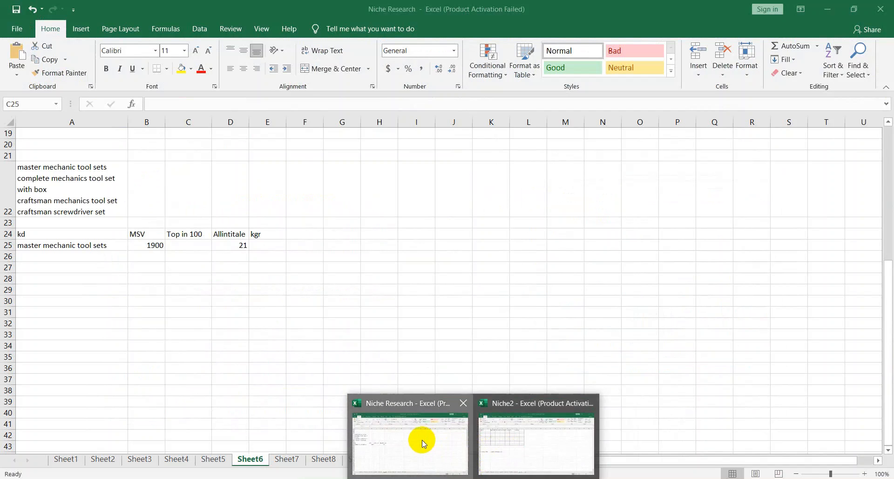
left_click(419, 439)
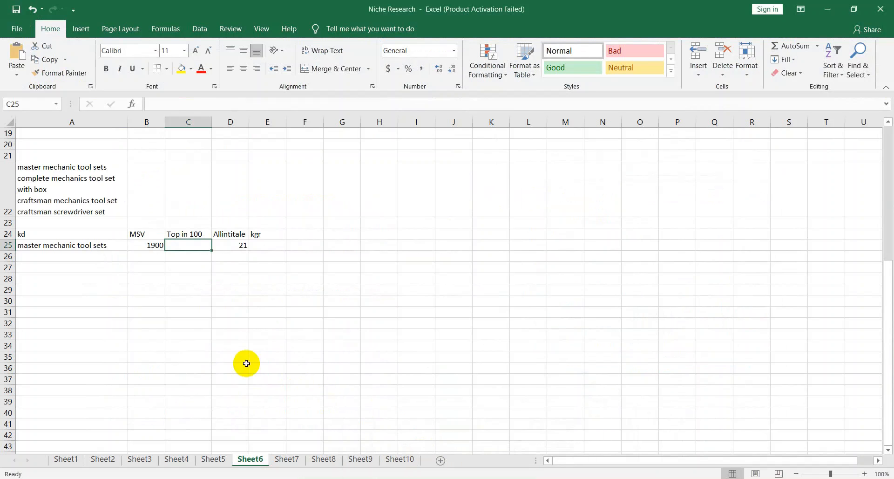
double_click(194, 244)
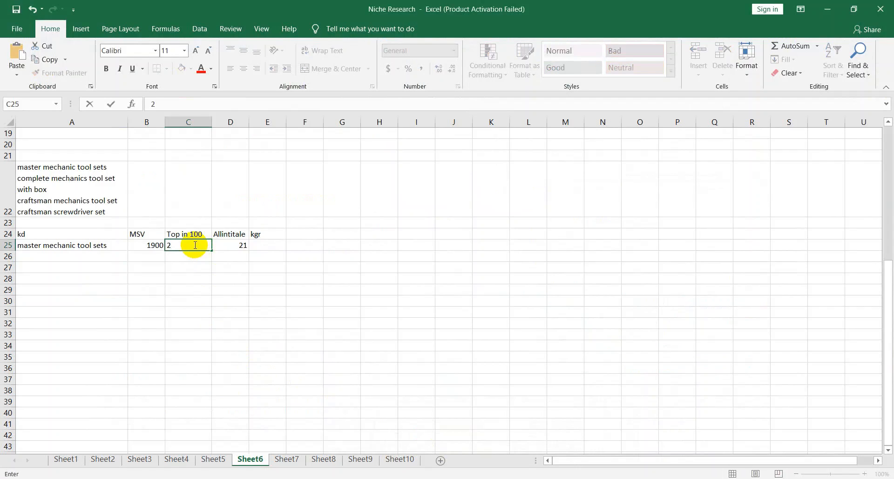
left_click(262, 244)
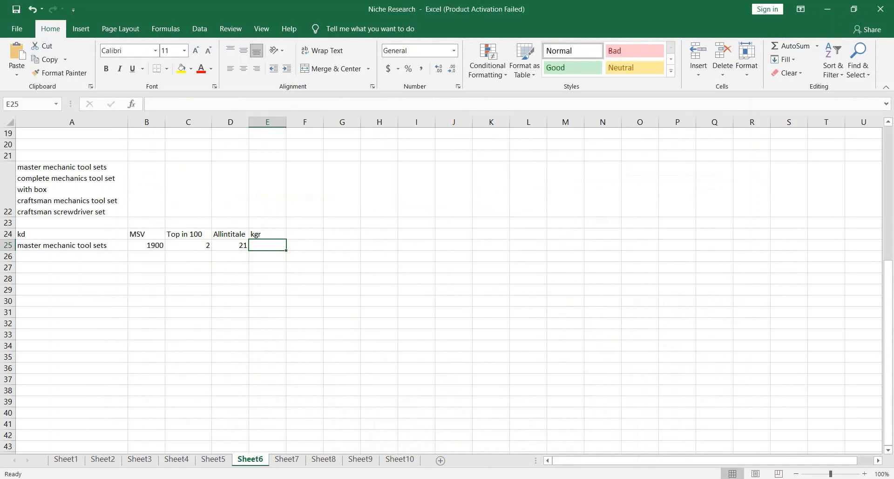
Open the Calculator and divide the allintitle figure 21 by the MSV 1900
key("super")
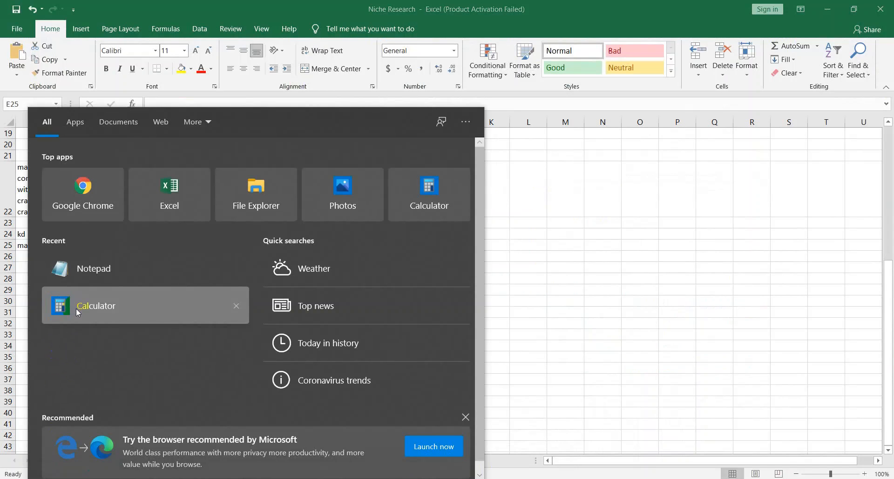
left_click(78, 311)
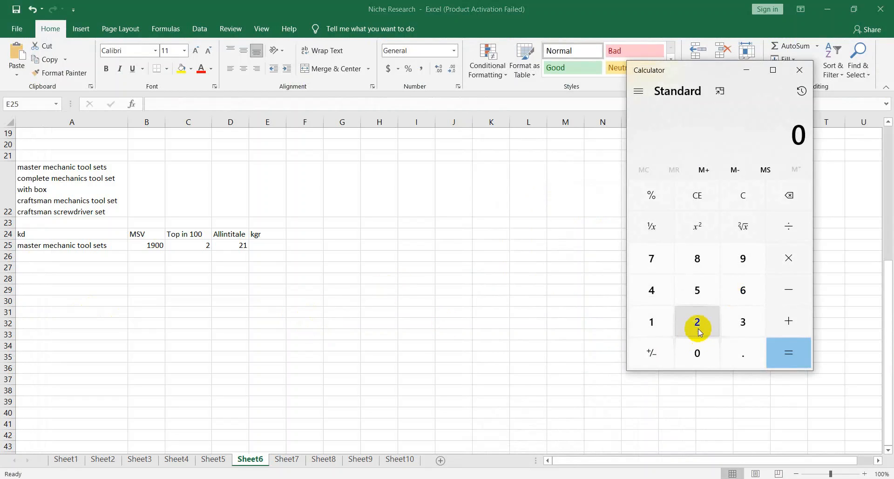
left_click(699, 330)
left_click(651, 322)
left_click(789, 226)
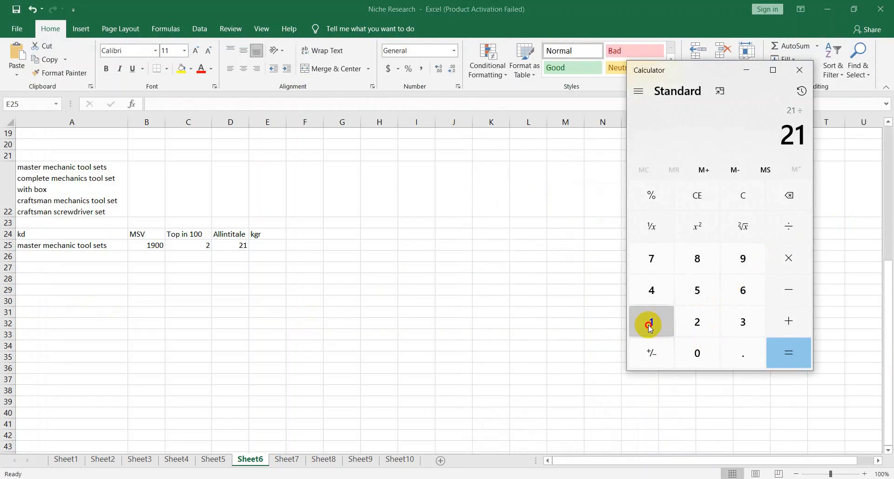
left_click(651, 326)
left_click(742, 259)
left_click(694, 356)
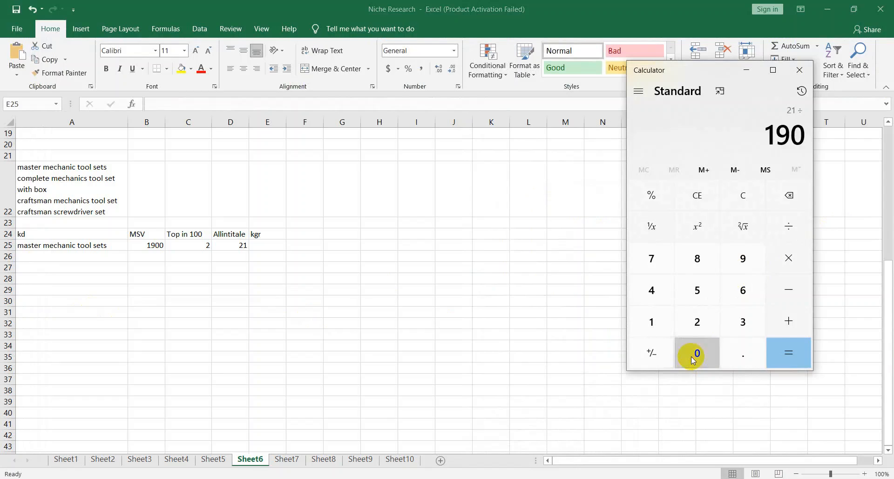
left_click(693, 357)
left_click(800, 344)
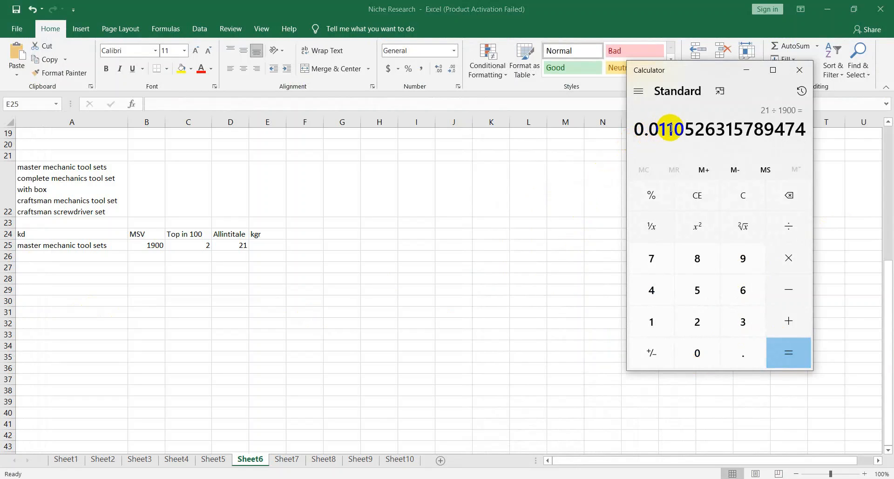
Take the first two decimals of the calculated quotient and enter 0.01 under kgr in E25 of the Niche Research workbook
left_click_drag(666, 130, 634, 130)
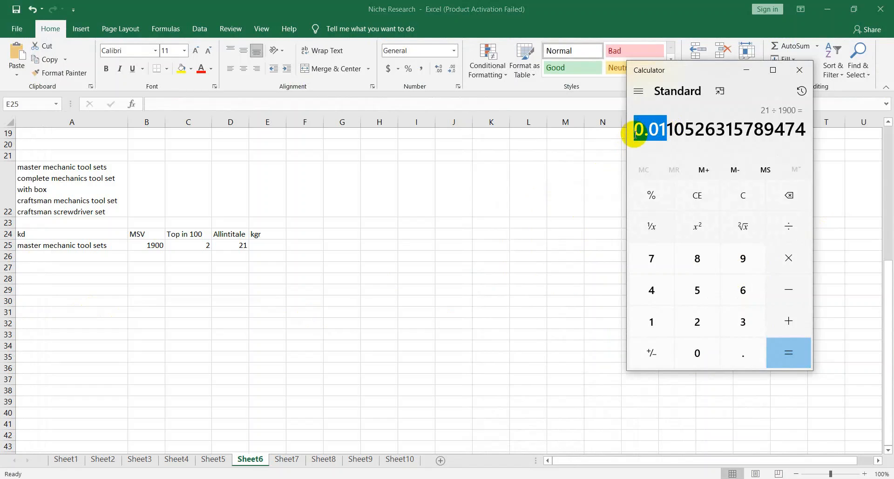
double_click(268, 244)
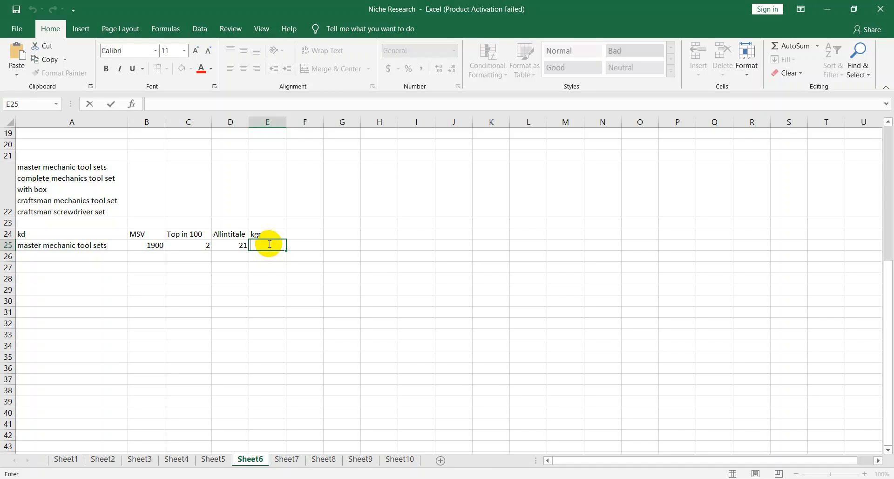
left_click(539, 478)
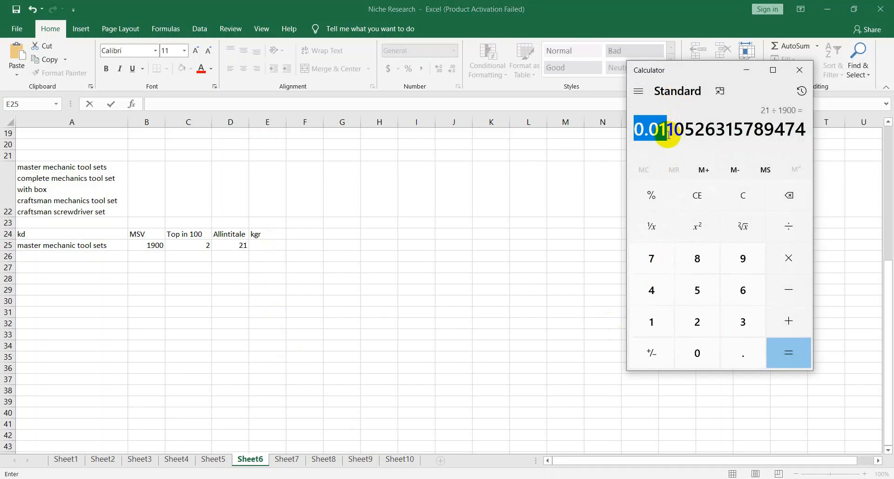
left_click(263, 243)
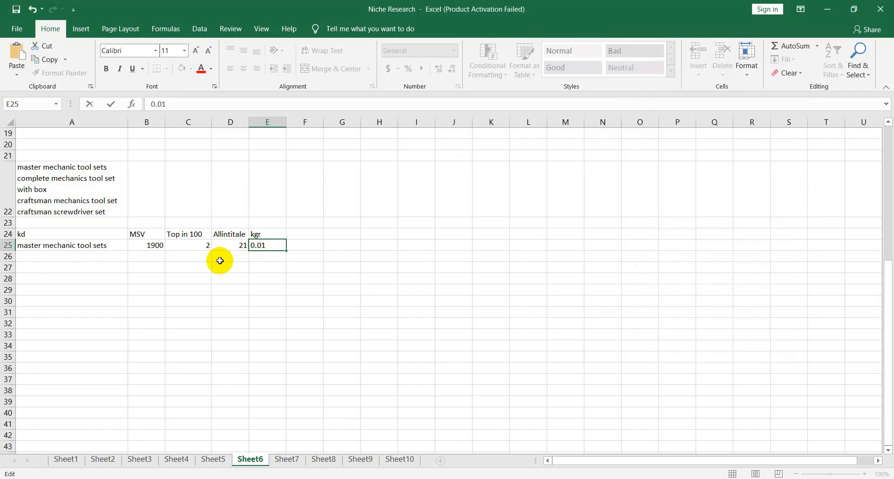
left_click(227, 246)
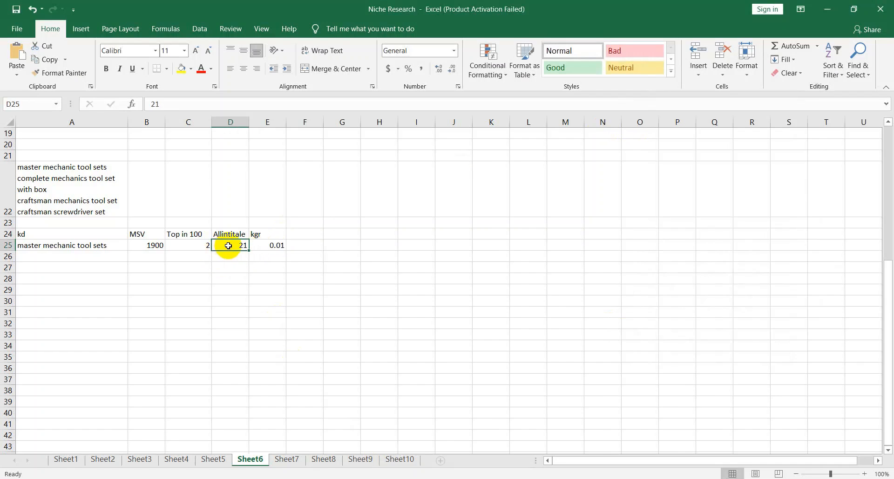
Add the heading R K in F24, then copy the Related Keywords list for "master mechanic tool sets" from the Google results in Chrome
left_click(297, 234)
key("BackSpace")
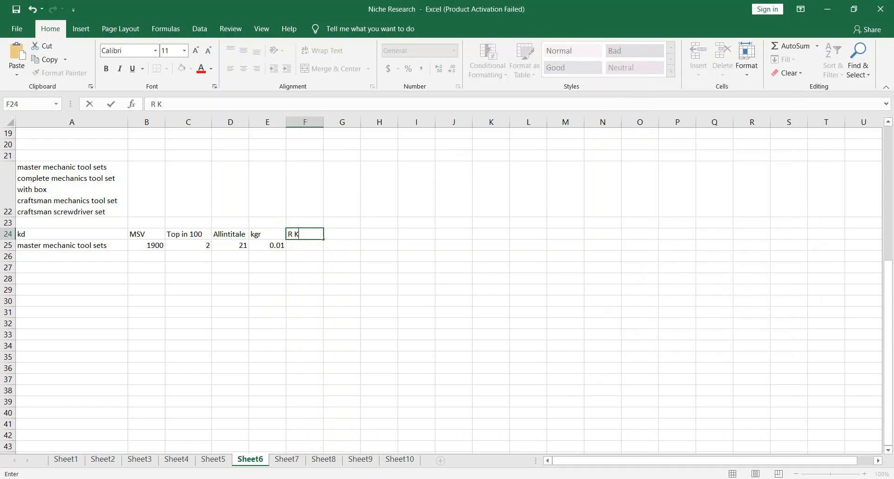
mouse_move(417, 477)
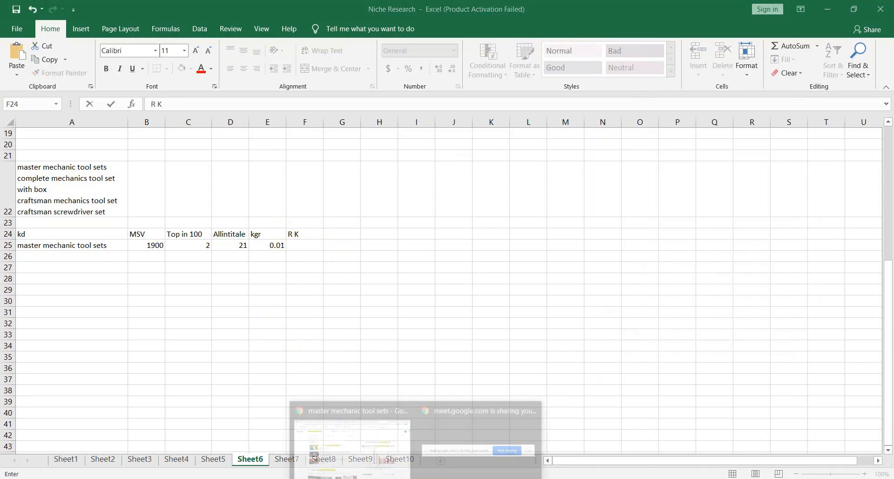
left_click(368, 430)
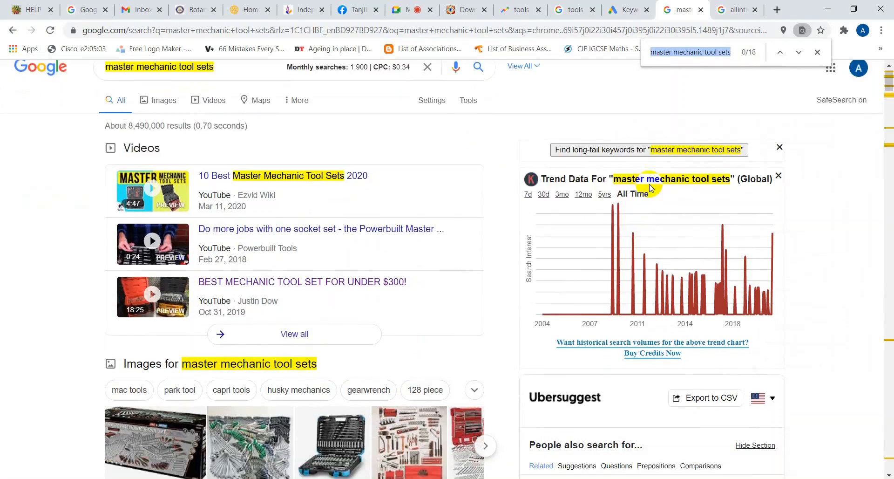
scroll(638, 187, "down", 10)
scroll(661, 268, "down", 3)
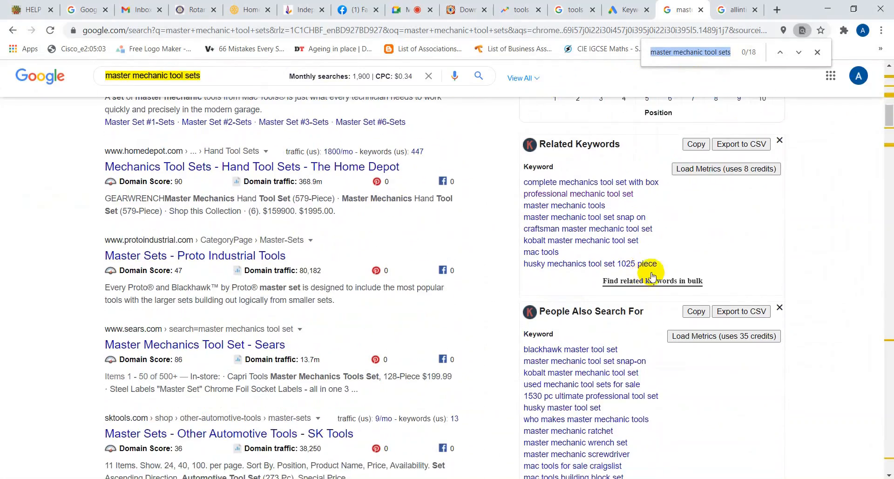
left_click_drag(665, 267, 525, 183)
key("ctrl+c")
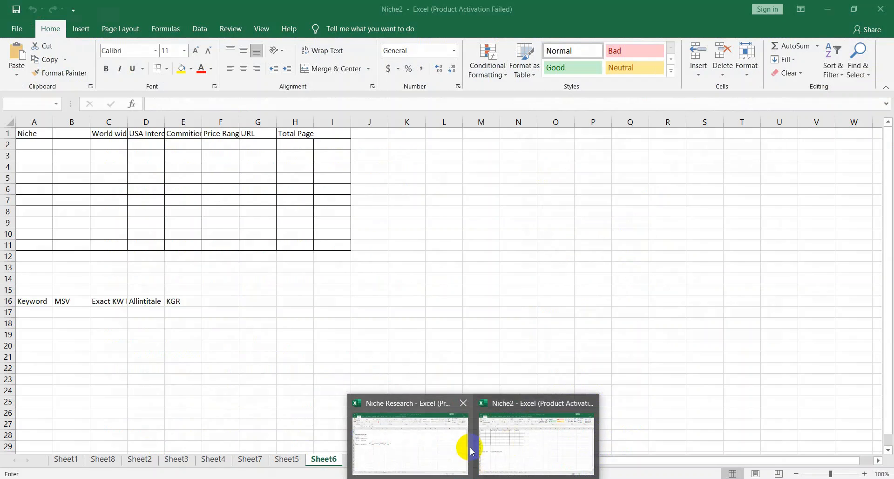
Return to the Niche Research workbook in Excel, widen column F and paste the copied related keywords into the single cell F25
left_click(444, 442)
left_click(301, 247)
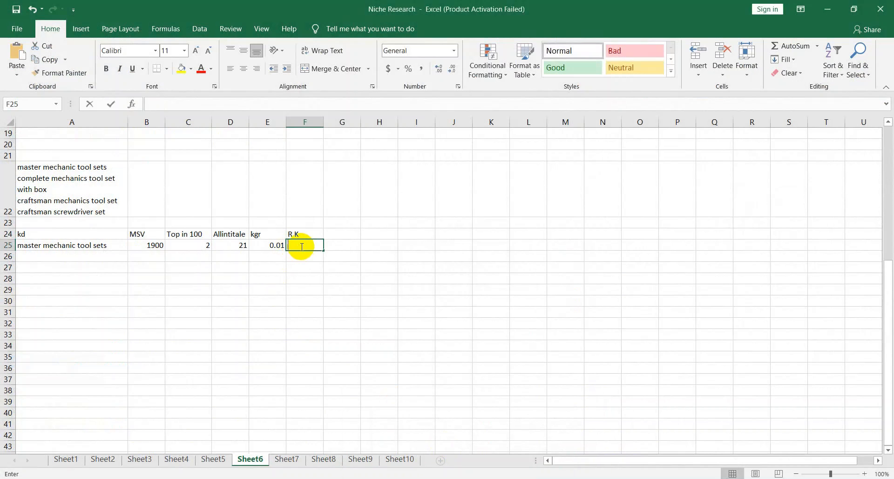
left_click(323, 123)
left_click_drag(325, 122, 451, 124)
left_click(312, 244)
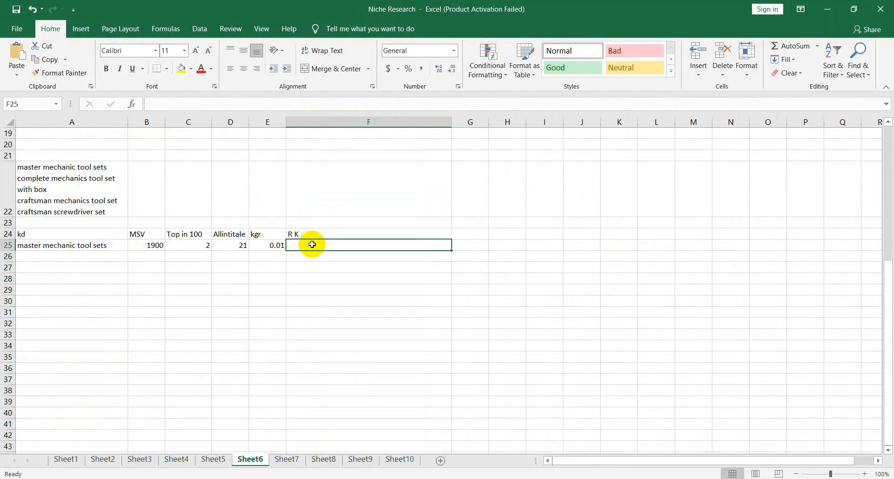
double_click(312, 244)
key("ctrl+v")
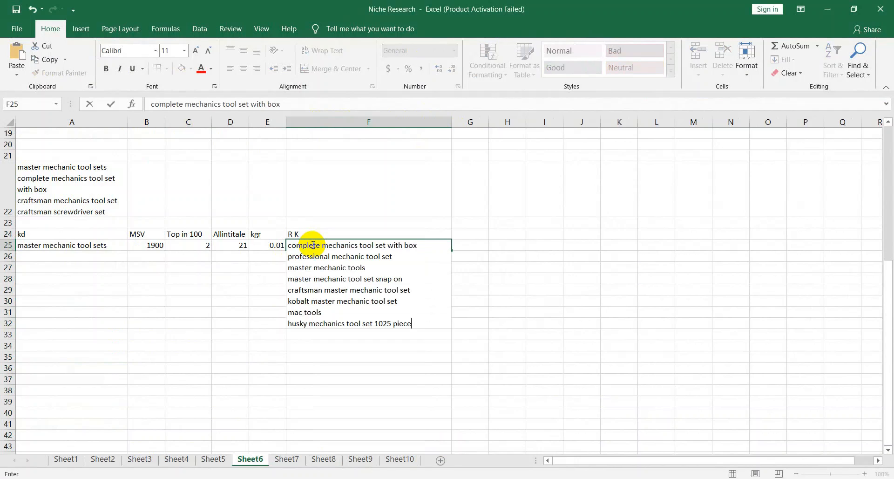
left_click(335, 192)
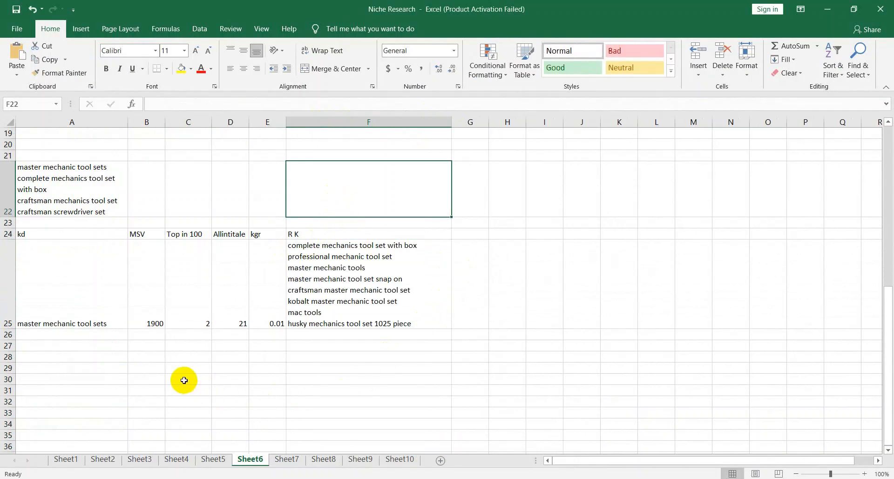
Switch to the Google results for "master mechanic tool sets" in Chrome, close the find bar and show the Ubersuggest keyword list
double_click(120, 176)
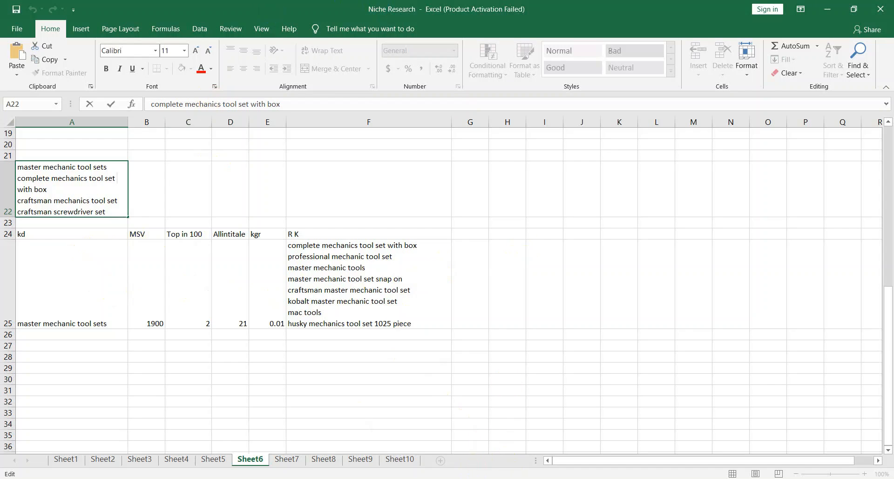
mouse_move(417, 472)
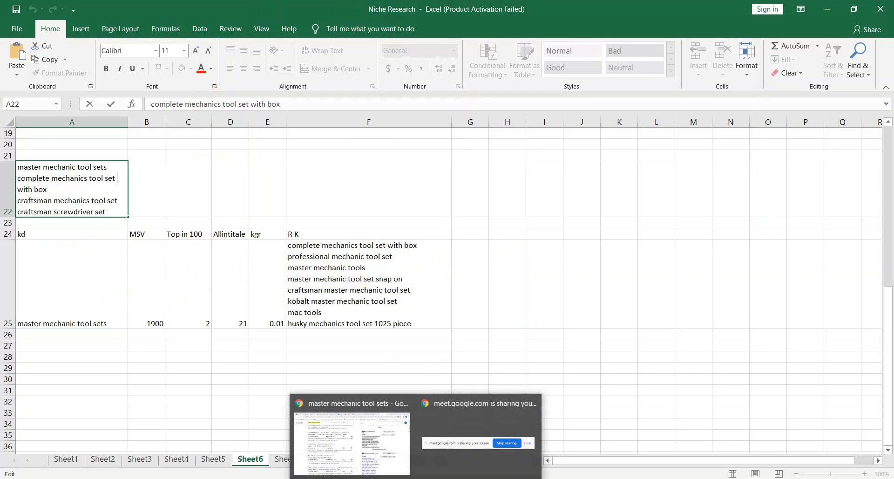
left_click(365, 462)
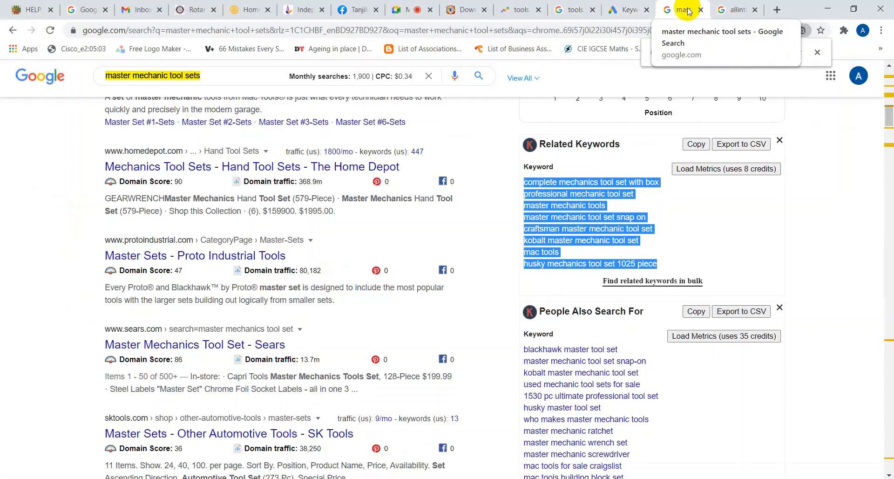
scroll(772, 293, "up", 10)
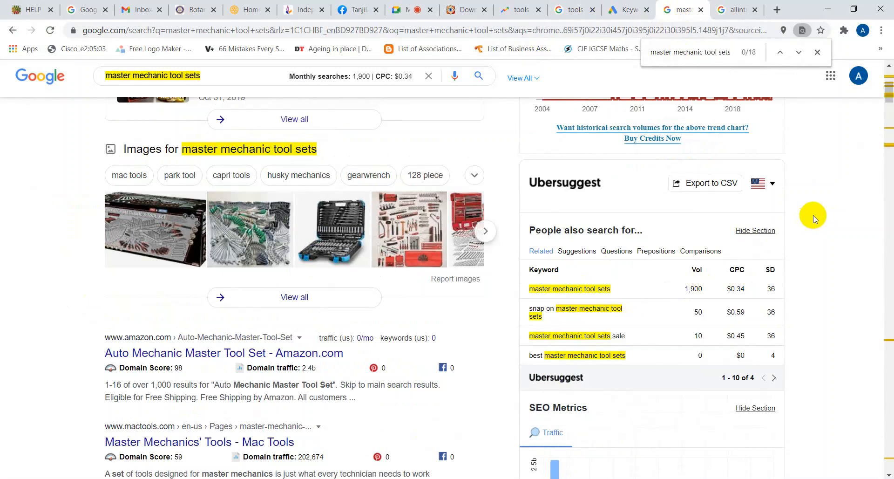
left_click(818, 52)
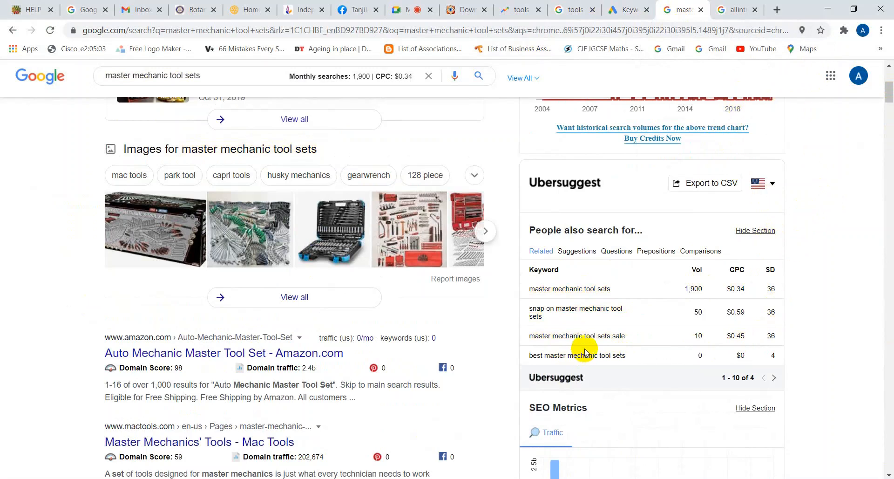
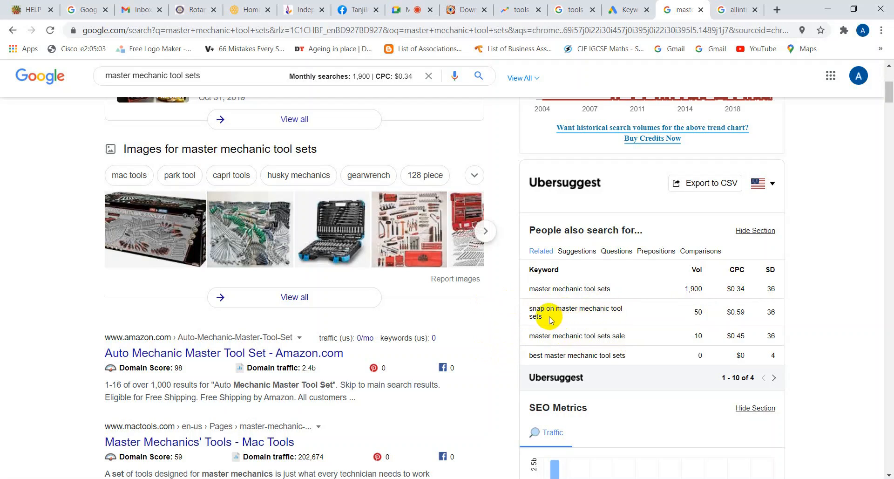
Copy the keyword "snap on master mechanic tool sets" from Ubersuggest into cell A26 of the Niche Research workbook and fit column A's width
left_click_drag(543, 315, 526, 311)
key("ctrl+c")
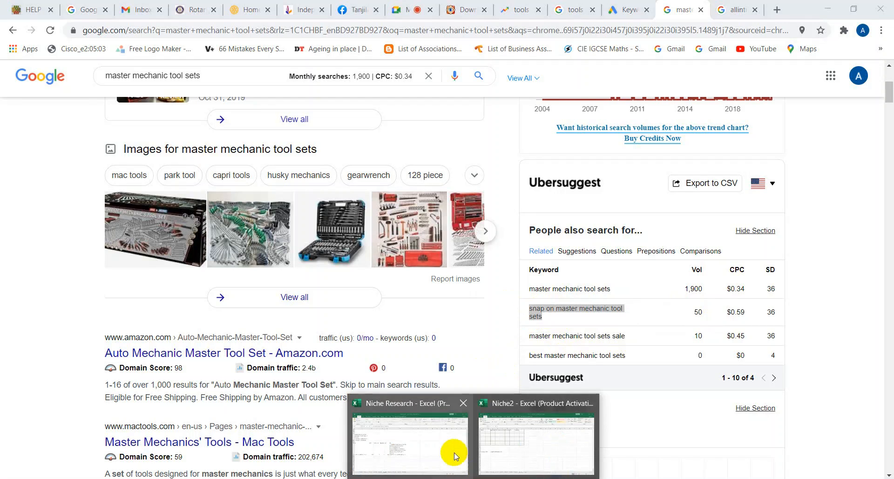
left_click(437, 450)
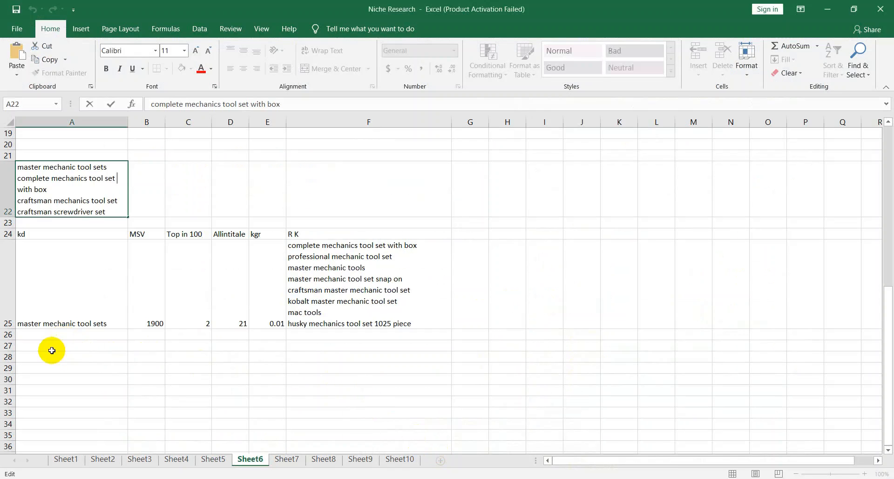
left_click(46, 334)
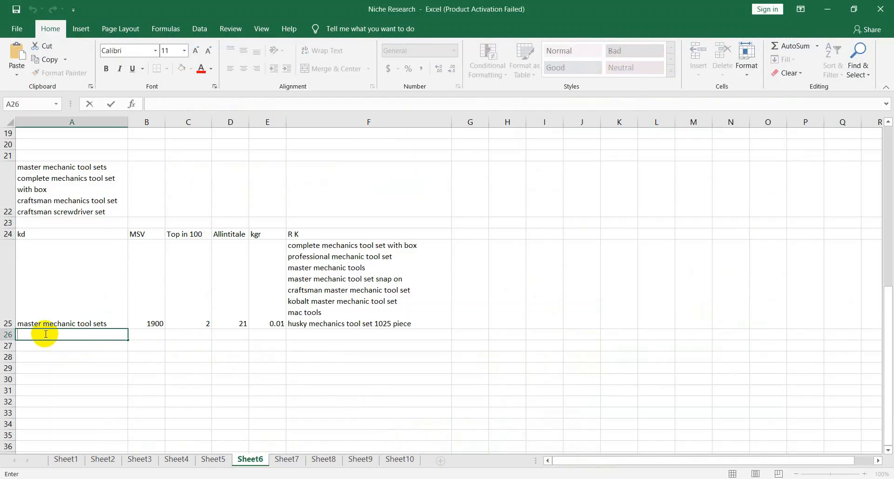
key("ctrl+v")
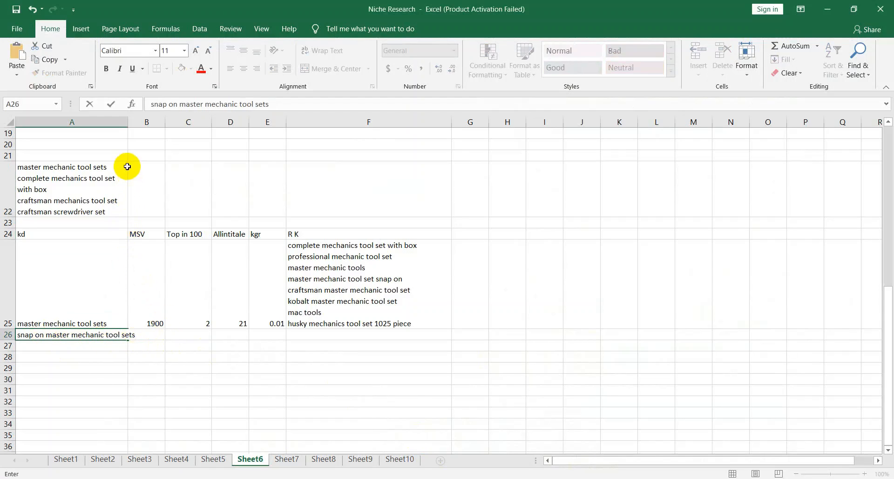
left_click(84, 339)
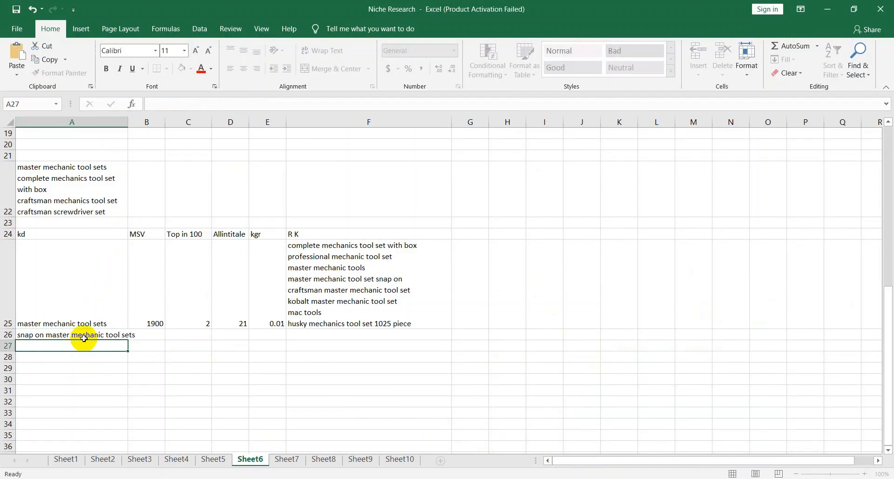
double_click(127, 122)
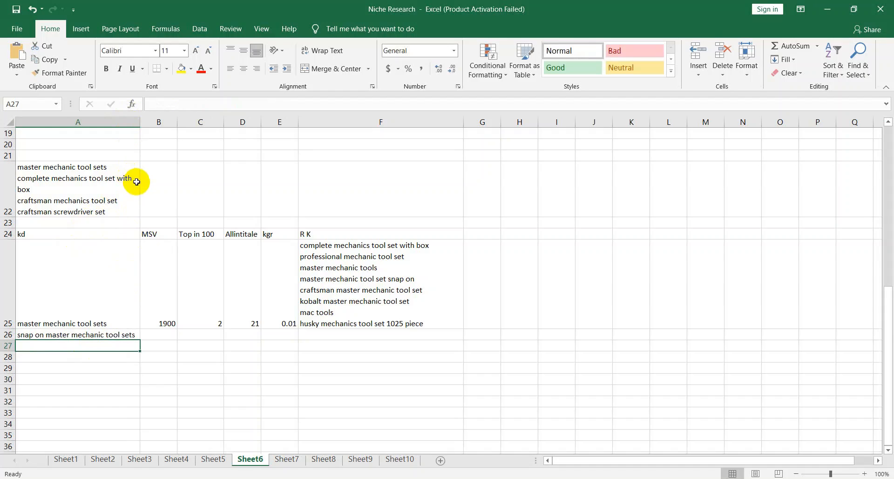
Copy "complete mechanics tool set with box" from the keyword list in A22 into A27 and autofit column A to it
double_click(36, 189)
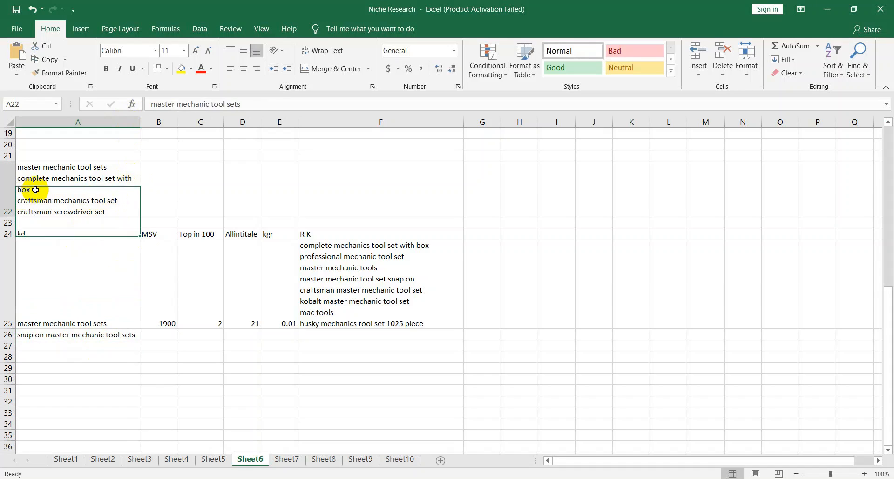
left_click_drag(19, 187, 21, 181)
key("ctrl+c")
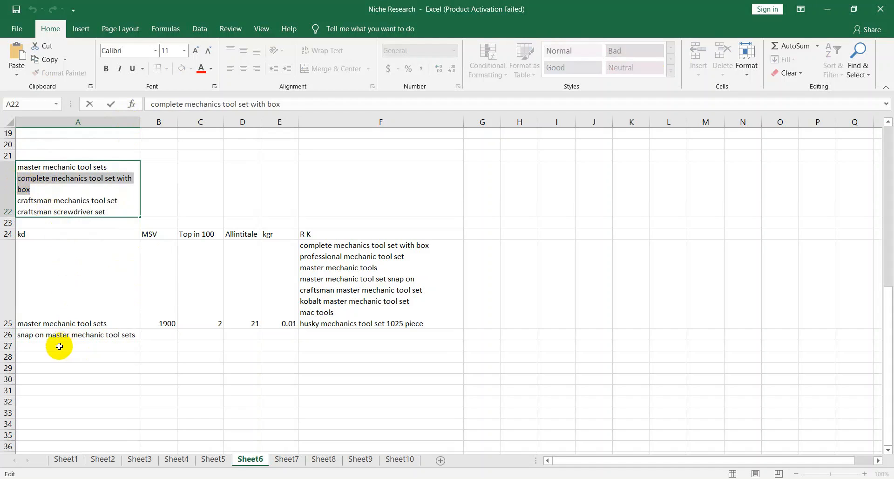
left_click(53, 346)
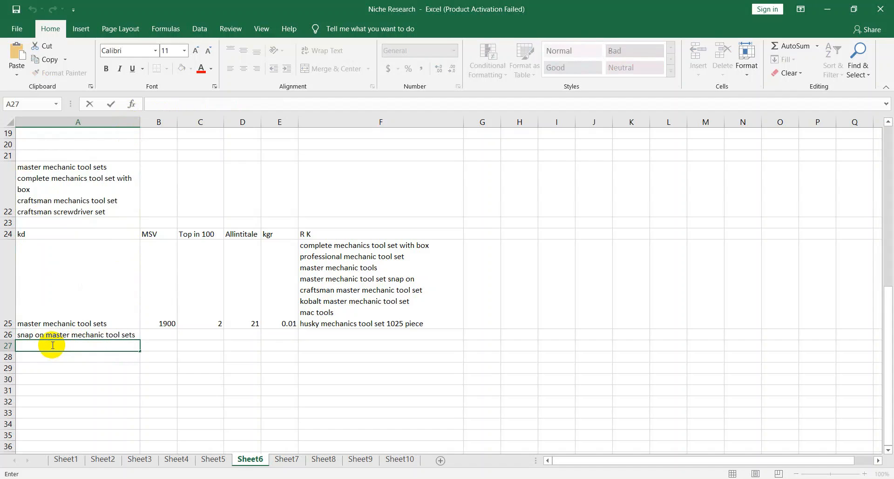
key("ctrl+v")
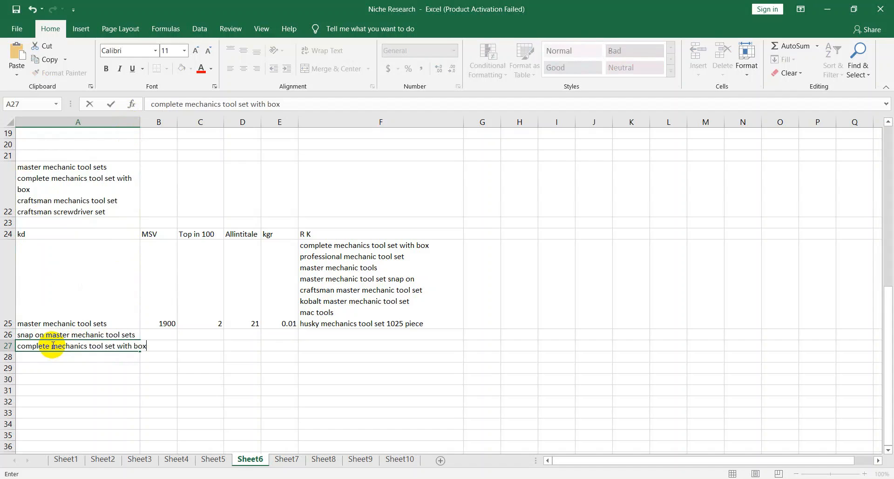
left_click(141, 122)
double_click(140, 122)
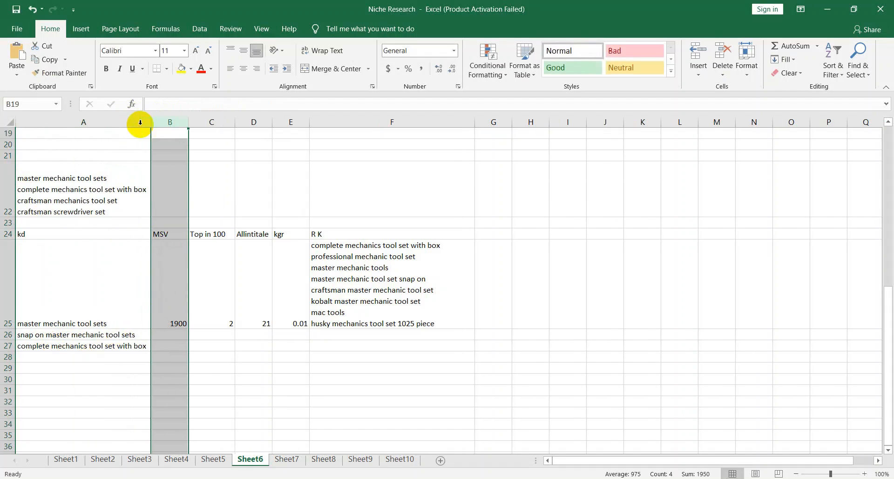
left_click(171, 345)
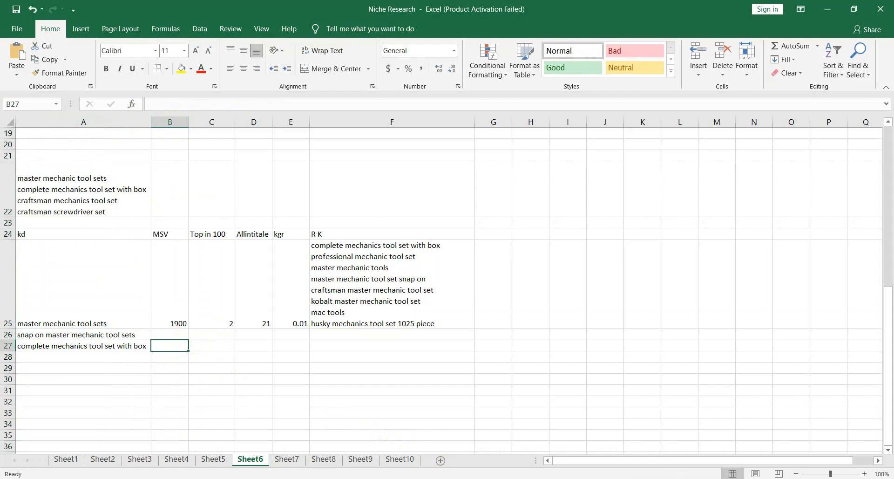
Switch to Chrome, close the "master mechanic tool sets" results and search Google for "complete mechanics tool set with box" in a new tab
left_click(416, 478)
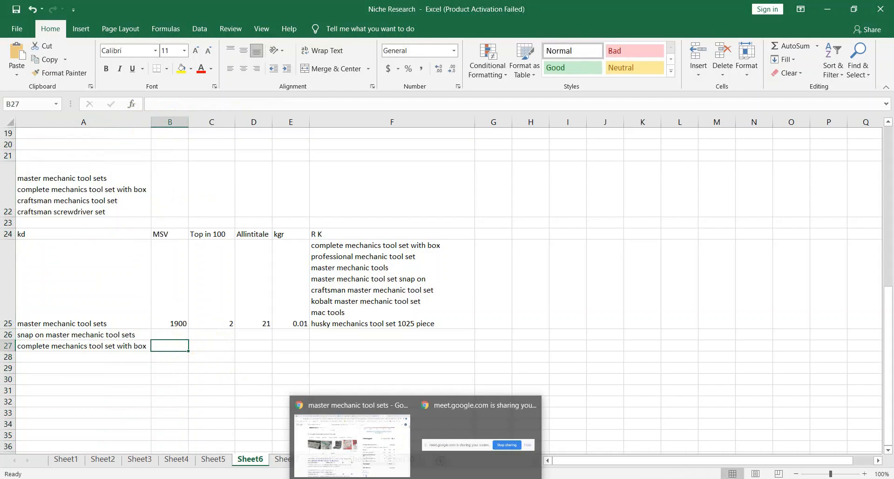
left_click(387, 424)
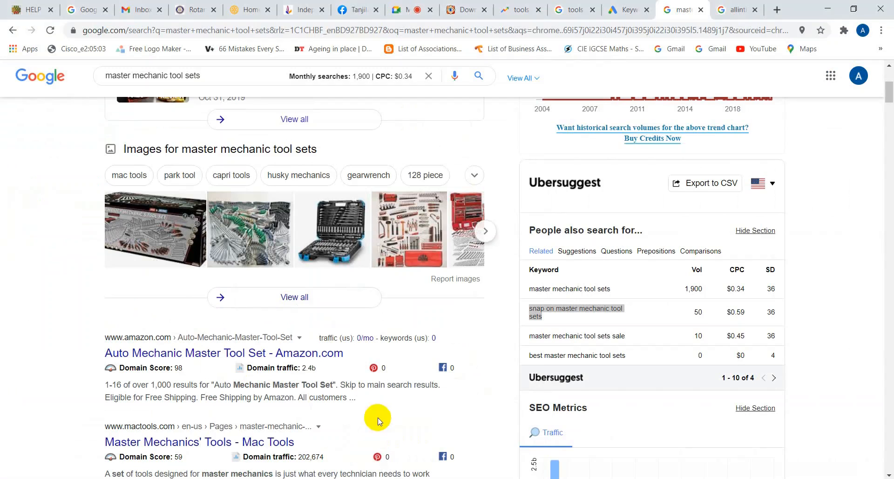
left_click(701, 10)
left_click(723, 10)
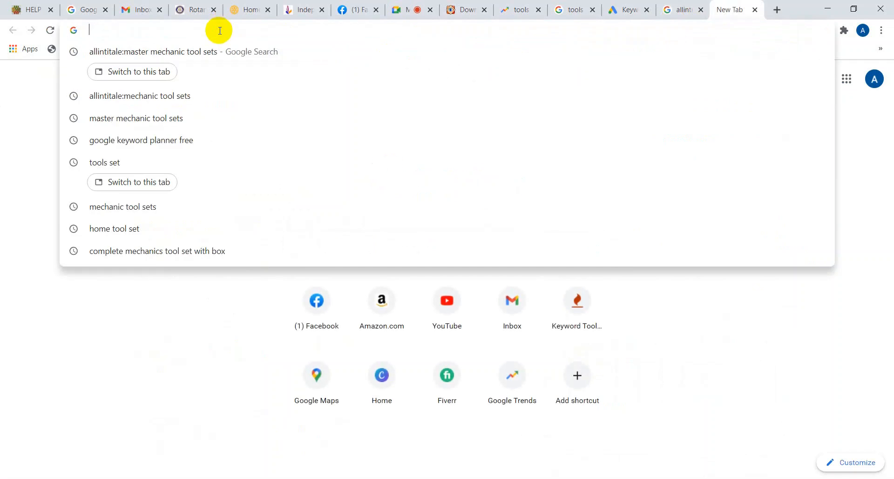
key("ctrl+v")
left_click(192, 52)
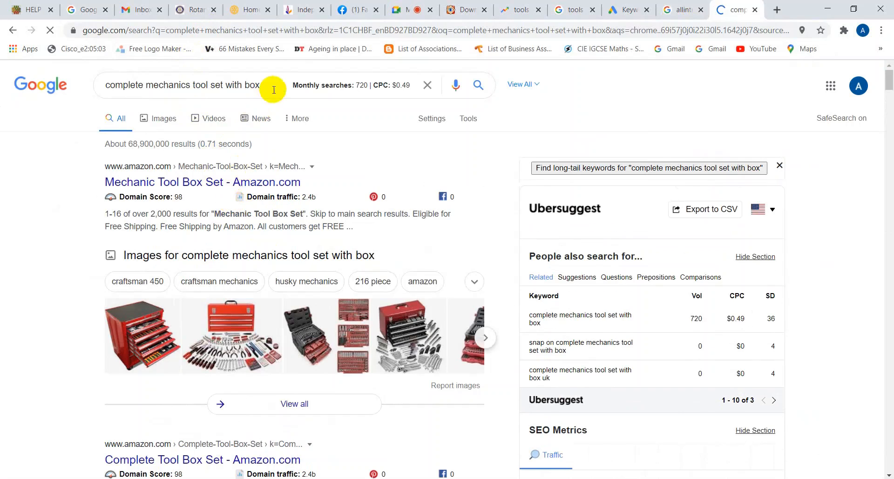
Replace the keyword in the existing allintitale search with "complete mechanics tool set with box" and run it
left_click(691, 13)
left_click_drag(255, 85, 146, 86)
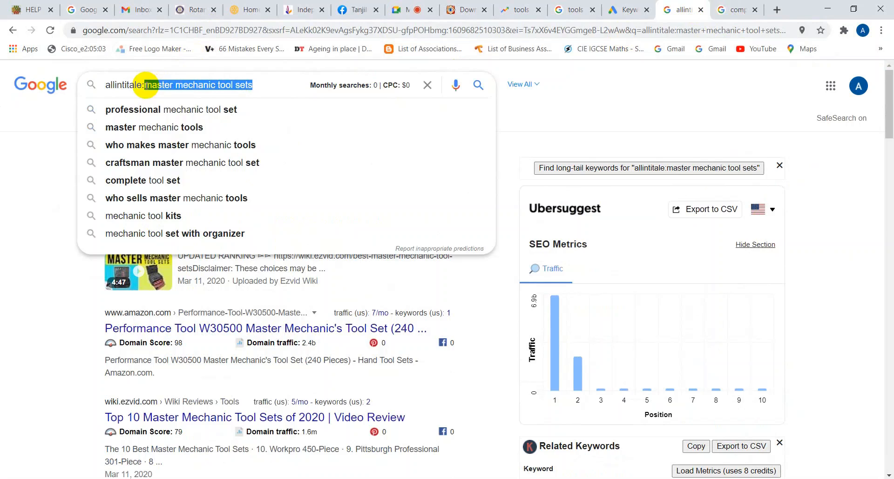
key("ctrl+v")
left_click(478, 86)
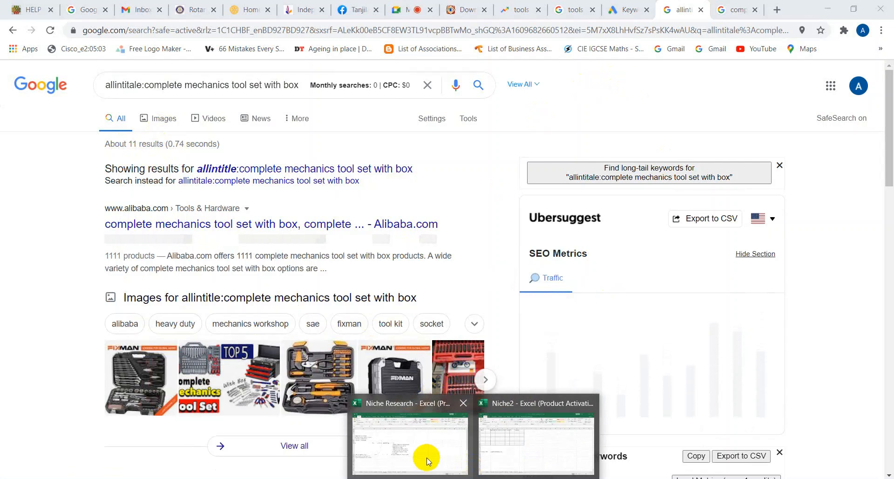
Switch to the Niche Research workbook and enter 720 as MSV in B27 and 11 as Allintitale in D27
left_click(426, 458)
left_click(173, 347)
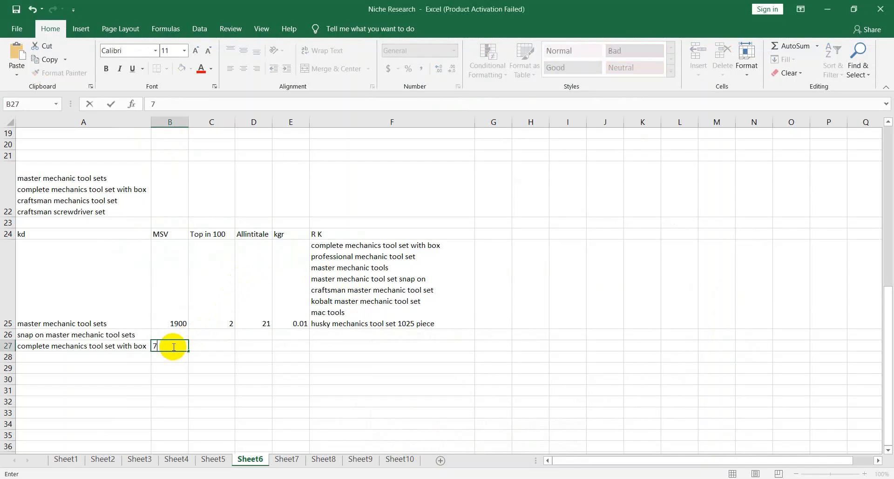
type("720")
double_click(258, 345)
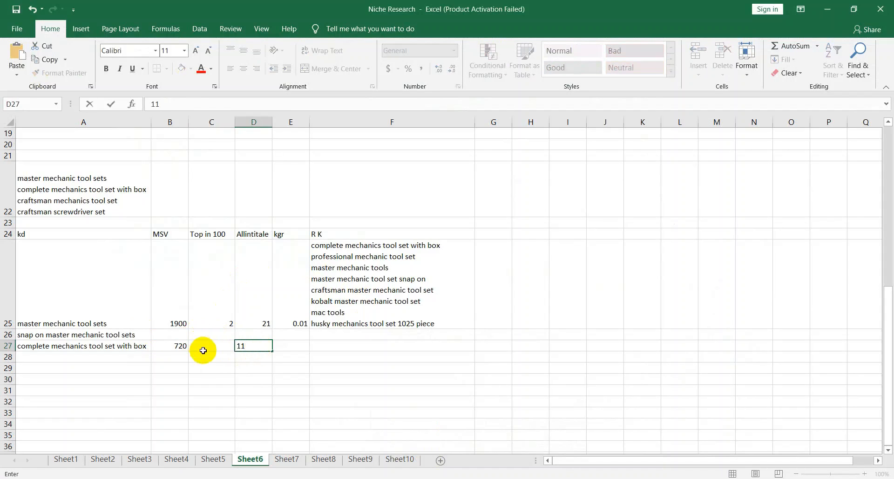
left_click(219, 347)
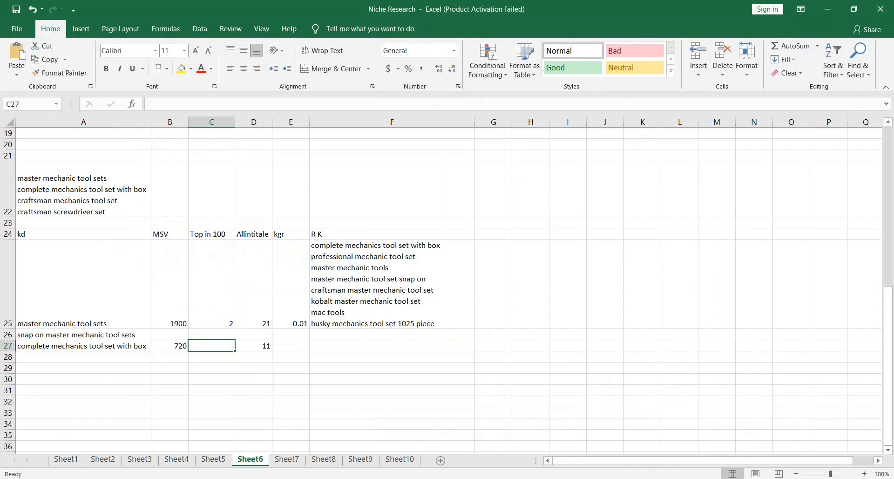
Switch to Chrome's "complete mechanics tool set with box" Google results and find that exact keyword on the page
left_click(370, 443)
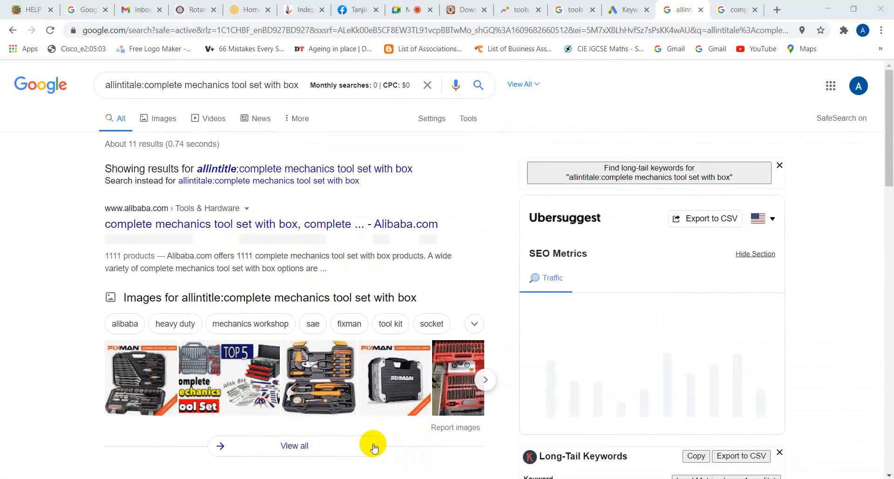
left_click(742, 13)
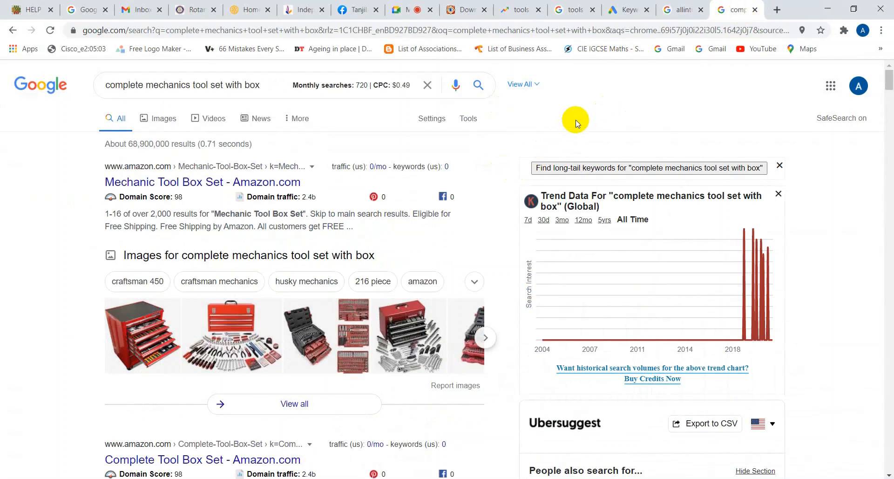
key("ctrl+f")
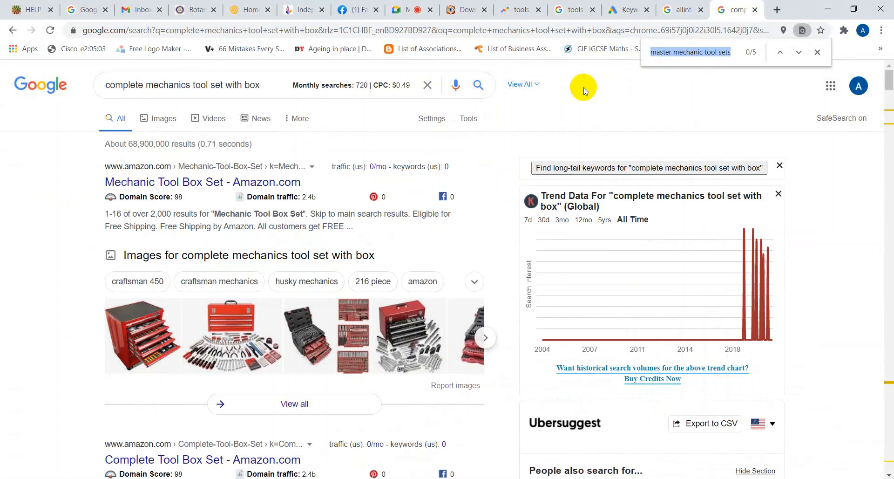
key("ctrl+v")
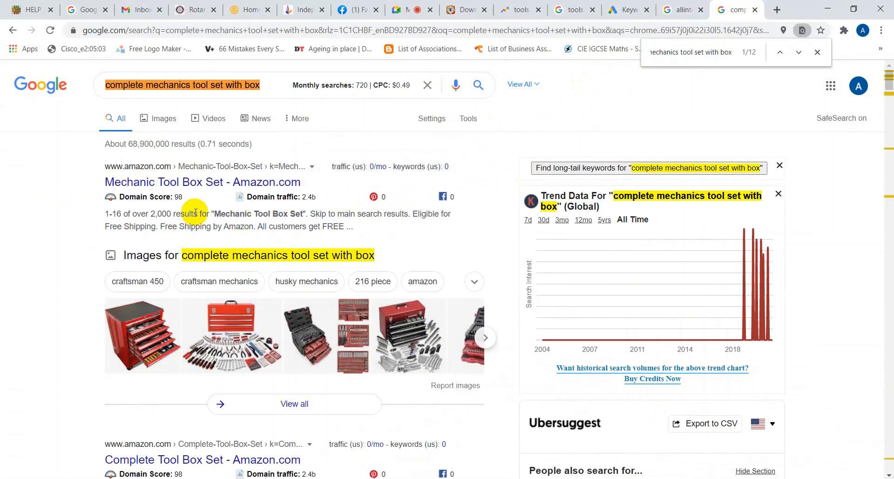
Check the result titles for exact matches of "complete mechanics tool set with box" and review the related keyword lists beside them
scroll(198, 215, "down", 1)
scroll(198, 216, "down", 8)
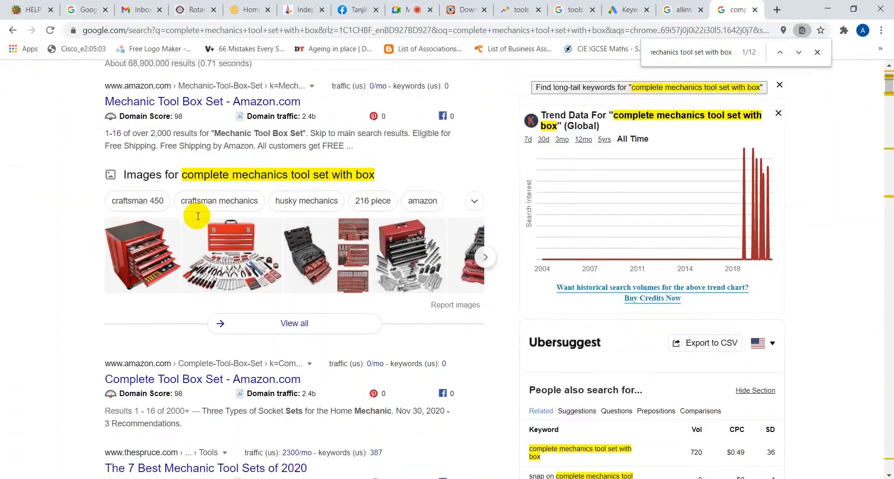
scroll(198, 216, "down", 10)
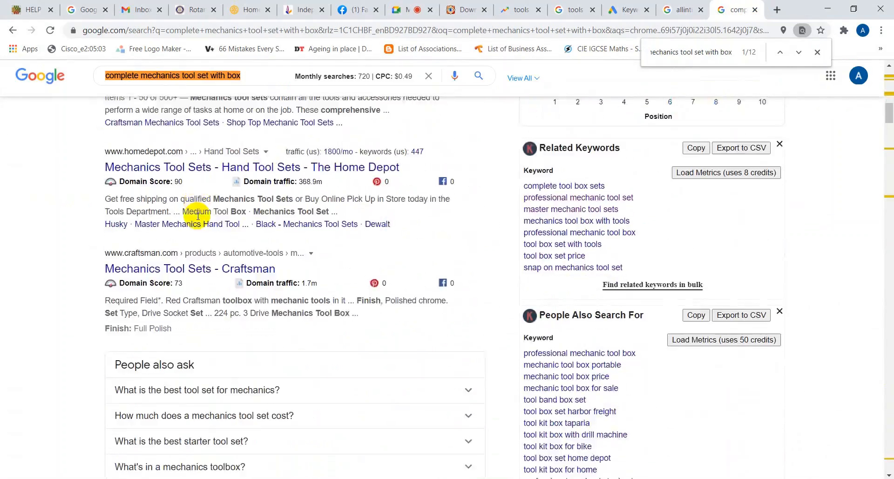
scroll(198, 216, "down", 20)
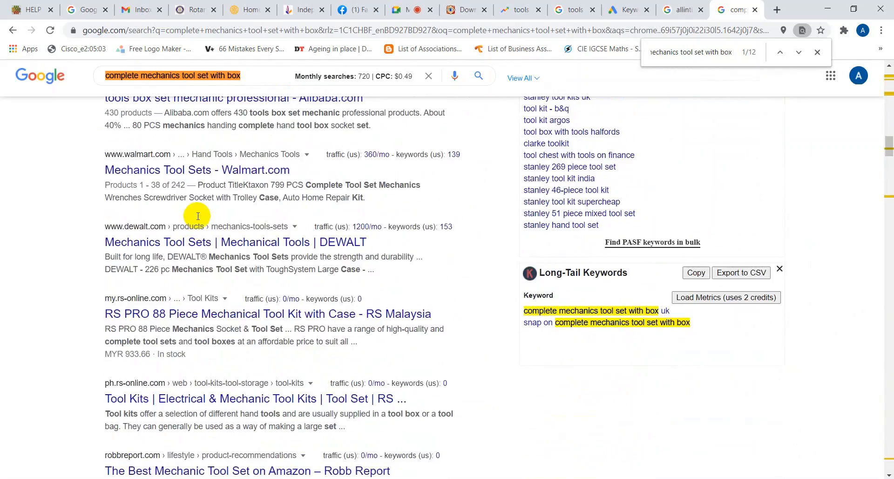
scroll(198, 215, "down", 5)
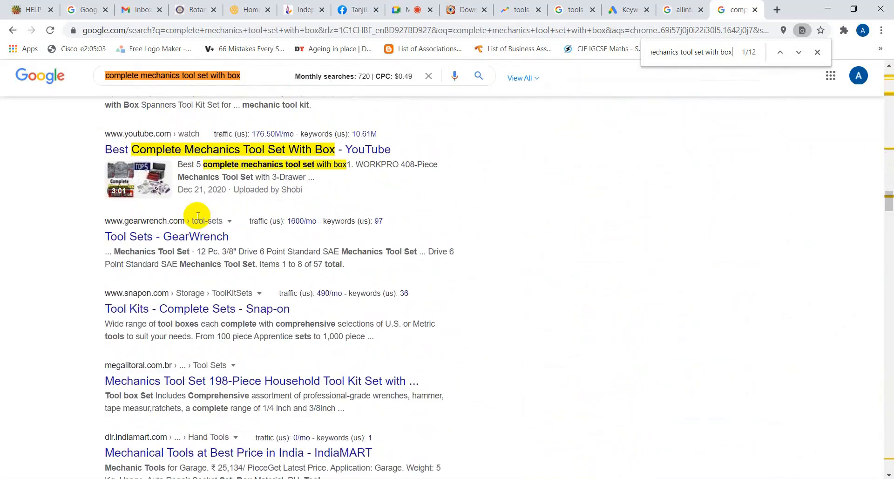
scroll(198, 215, "down", 7)
scroll(198, 215, "up", 7)
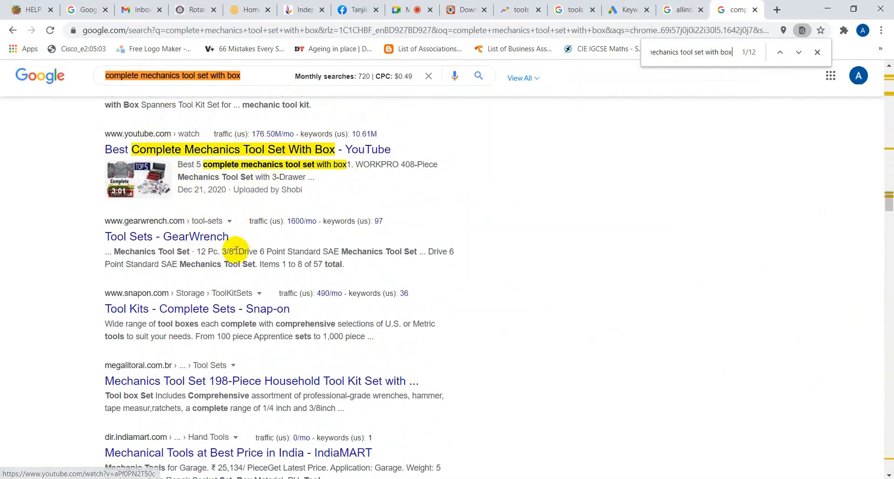
scroll(235, 250, "down", 20)
scroll(231, 251, "down", 20)
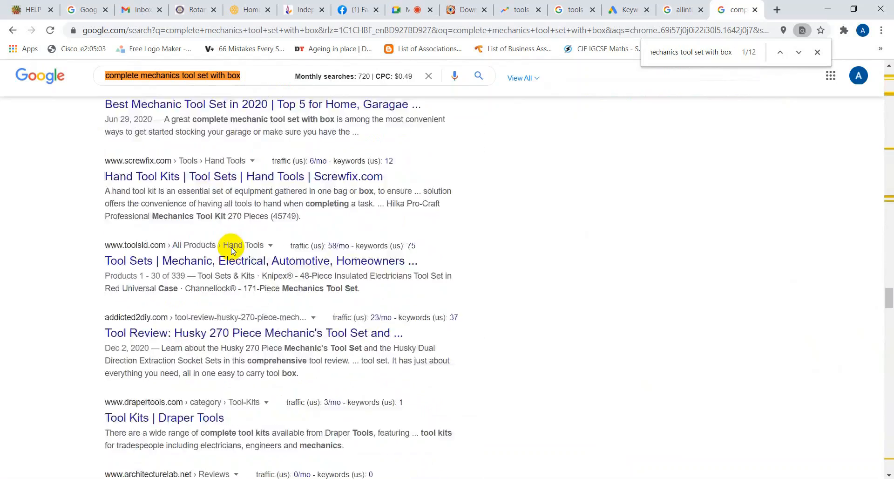
scroll(232, 251, "down", 20)
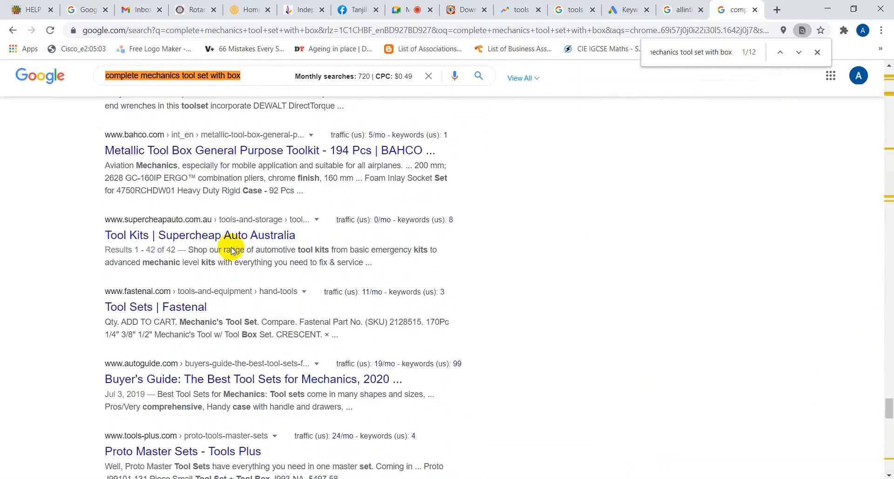
scroll(233, 252, "up", 20)
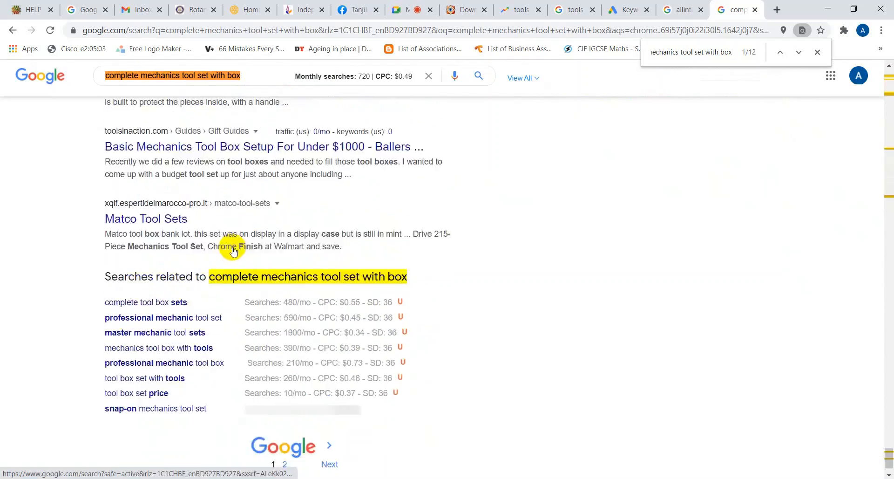
scroll(236, 250, "up", 20)
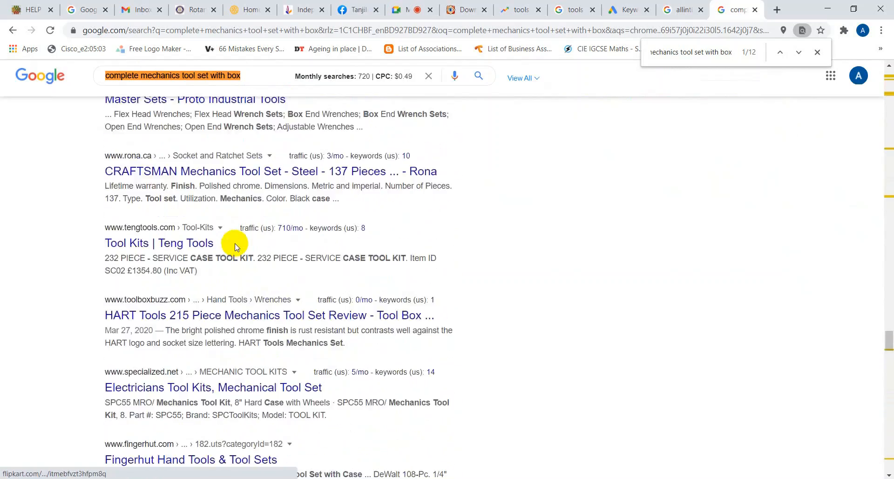
scroll(237, 239, "up", 20)
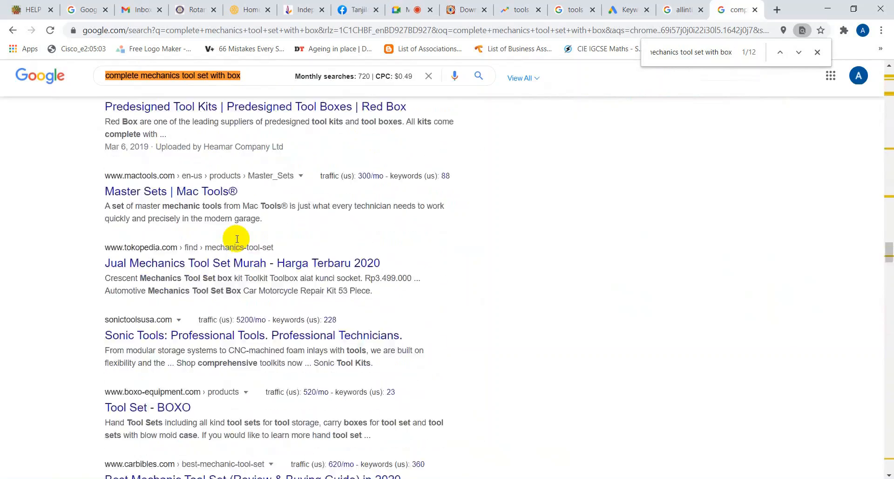
scroll(236, 238, "up", 20)
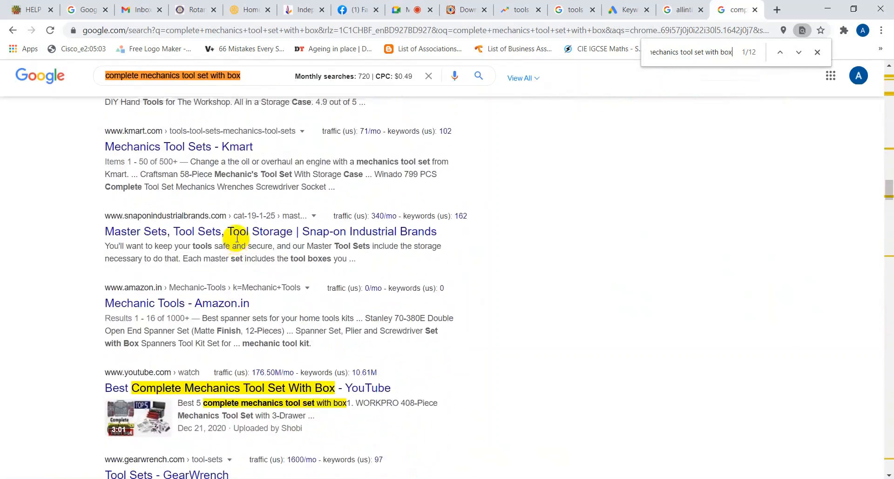
scroll(236, 241, "up", 15)
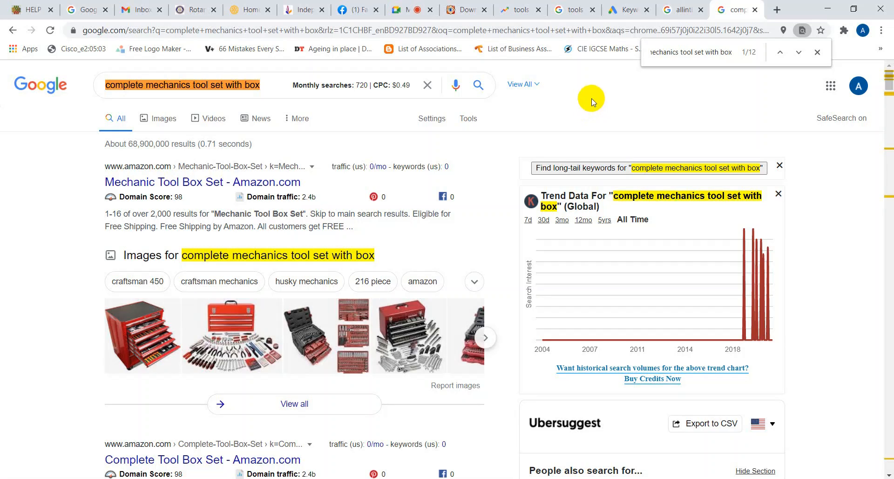
double_click(133, 88)
scroll(469, 135, "down", 12)
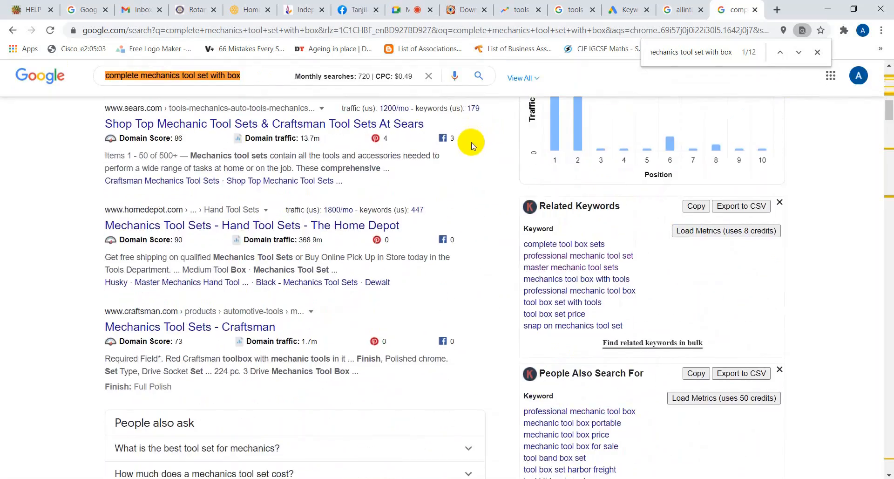
scroll(527, 176, "up", 4)
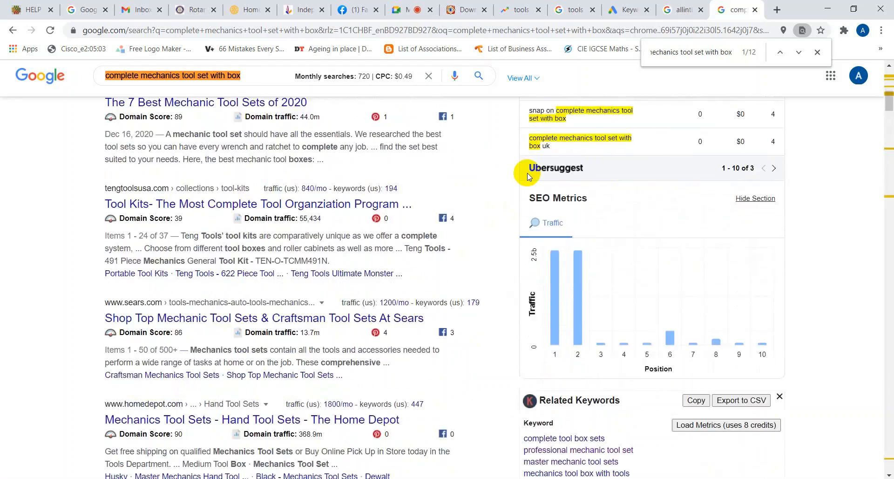
scroll(528, 176, "down", 5)
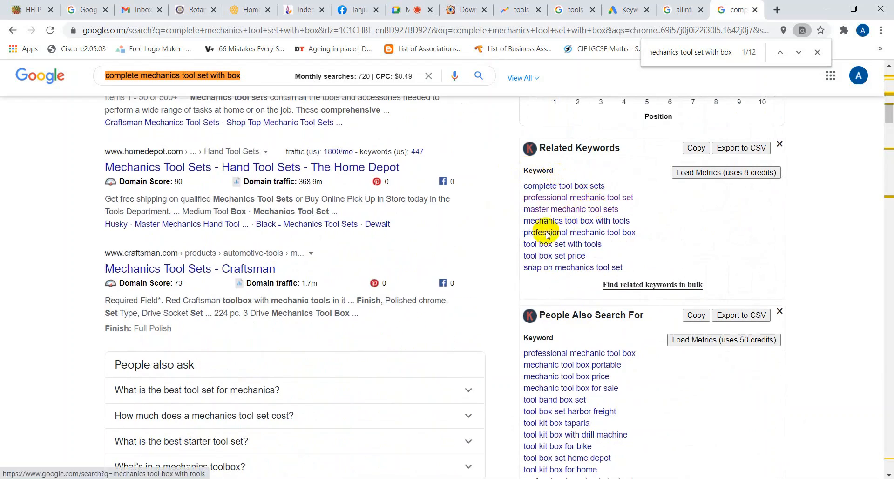
scroll(446, 333, "up", 5)
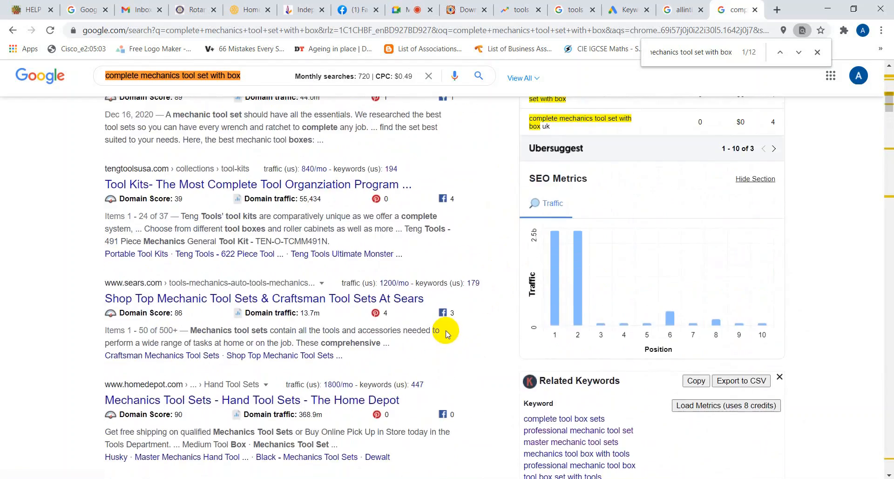
scroll(447, 333, "up", 6)
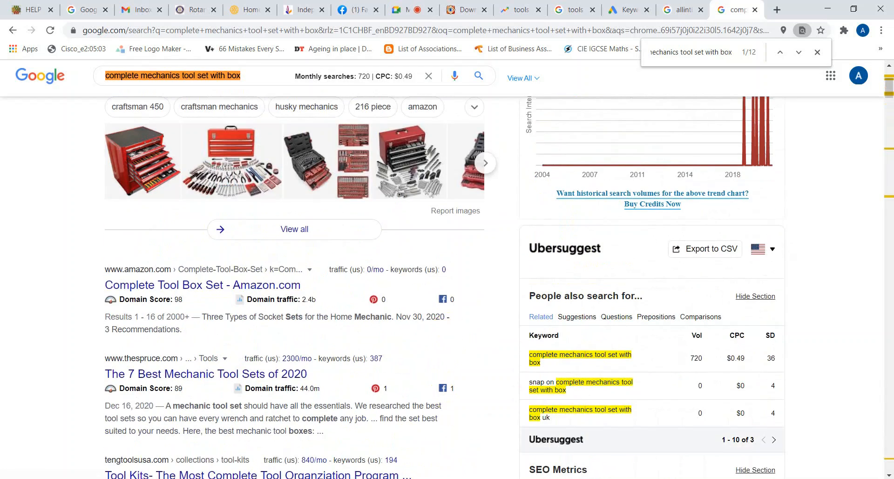
Switch to the Niche Research workbook and enter 0 as Top in 100 in C27
left_click(433, 439)
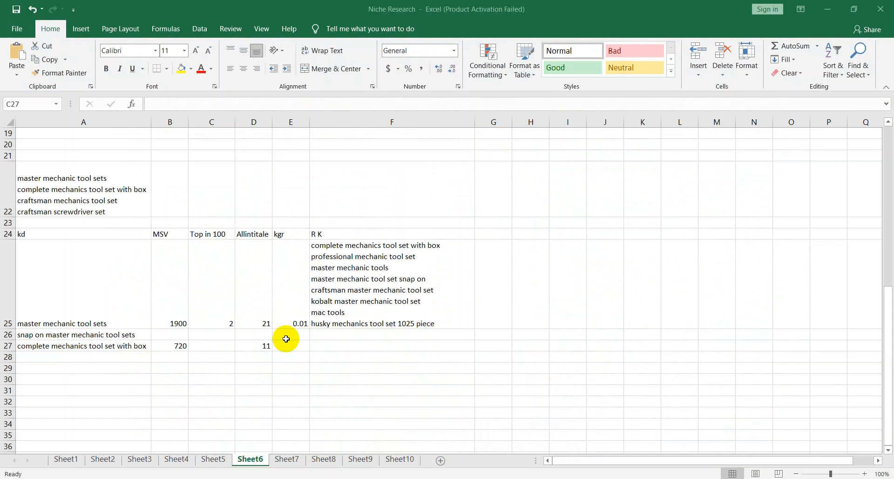
double_click(213, 347)
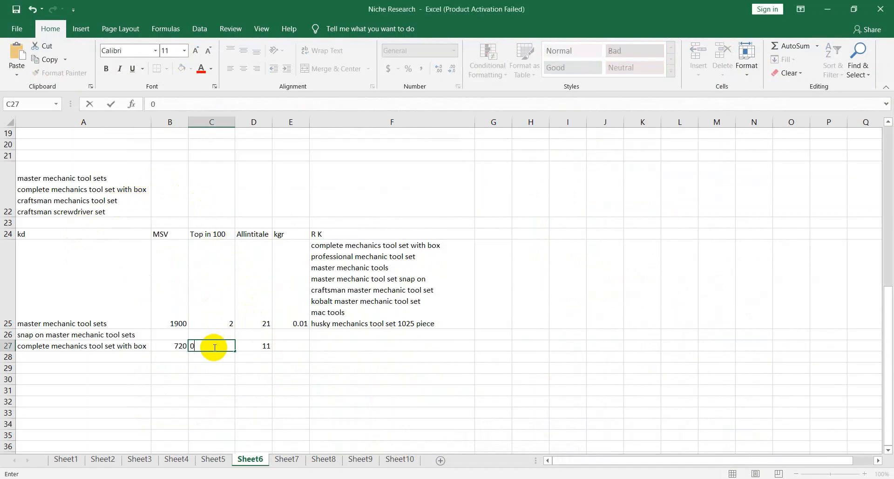
left_click(305, 347)
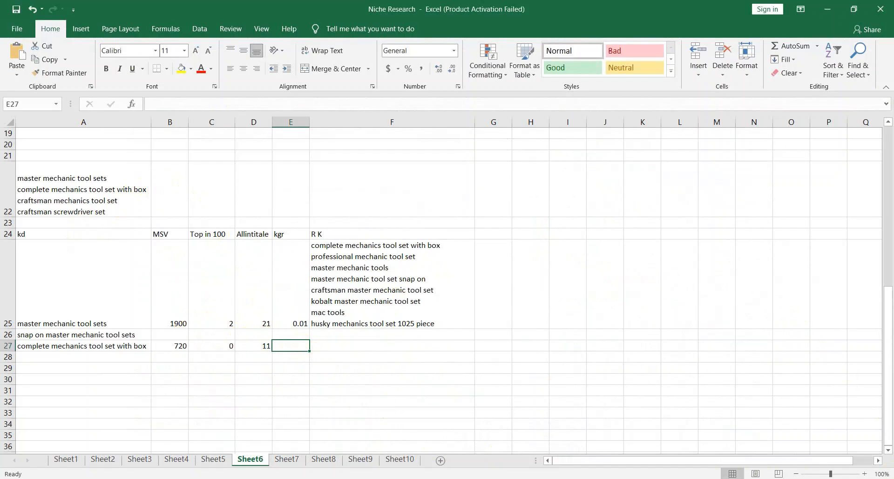
Switch to Calculator, divide 11 by 720 and copy the first digits of the result, 0.01
left_click(533, 478)
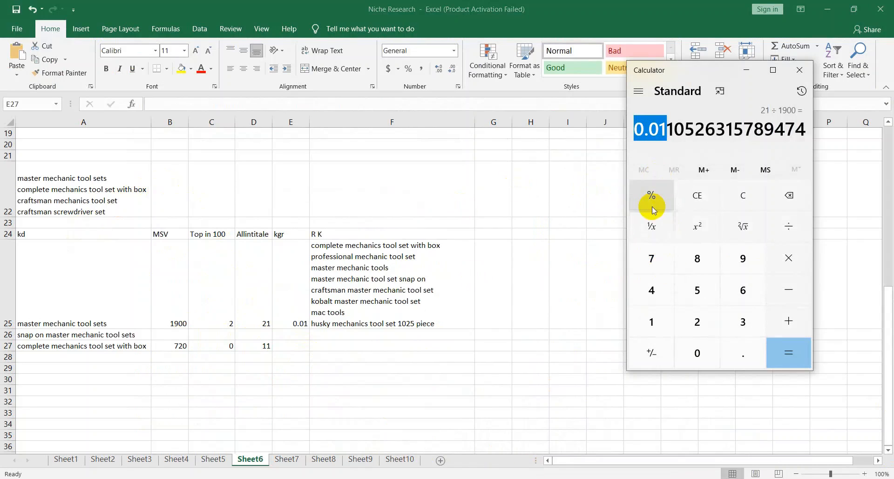
double_click(653, 322)
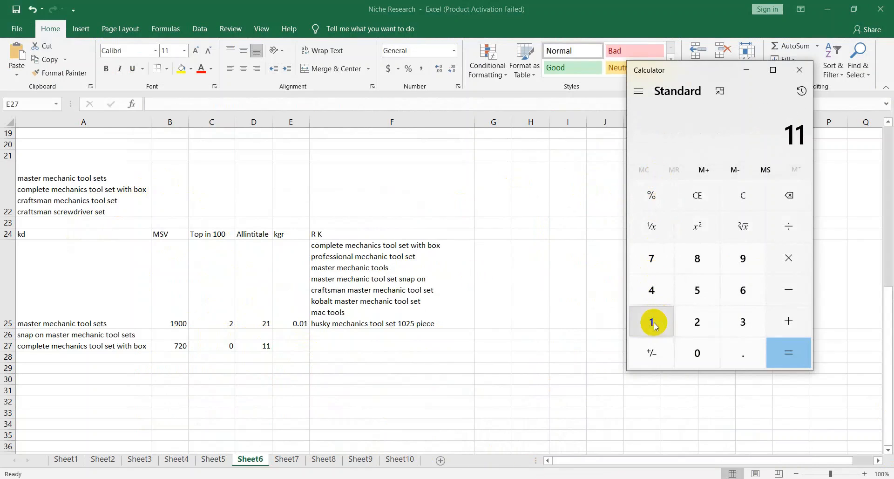
left_click(773, 231)
left_click(656, 262)
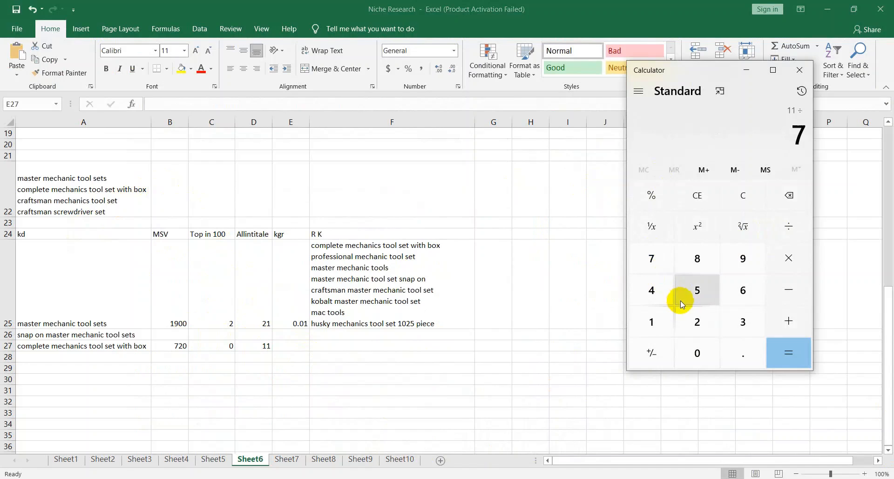
left_click(697, 321)
left_click(696, 353)
left_click(789, 353)
left_click_drag(688, 122, 629, 135)
key("ctrl+c")
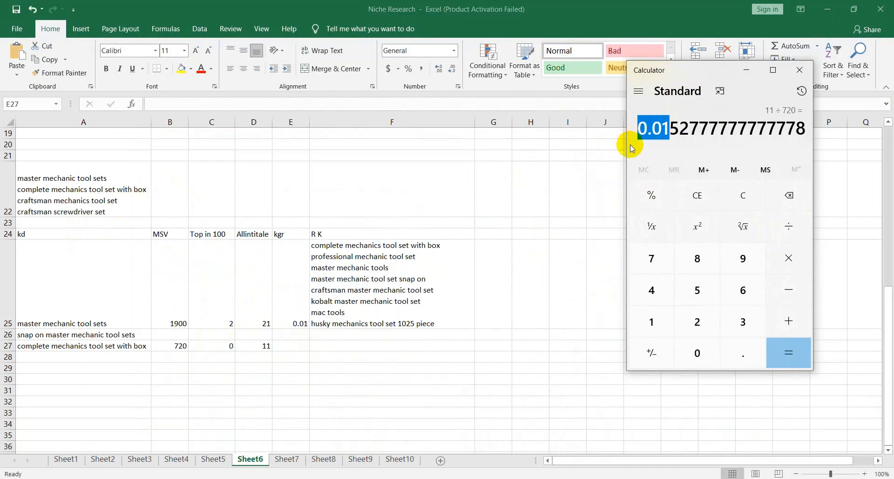
Paste 0.01 as the kgr value in E27 of the Niche Research workbook
double_click(290, 349)
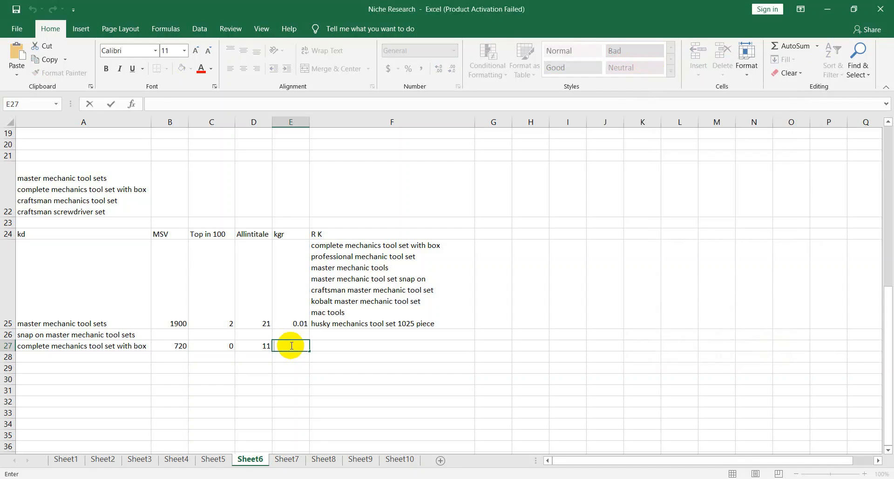
key("ctrl+v")
left_click(331, 346)
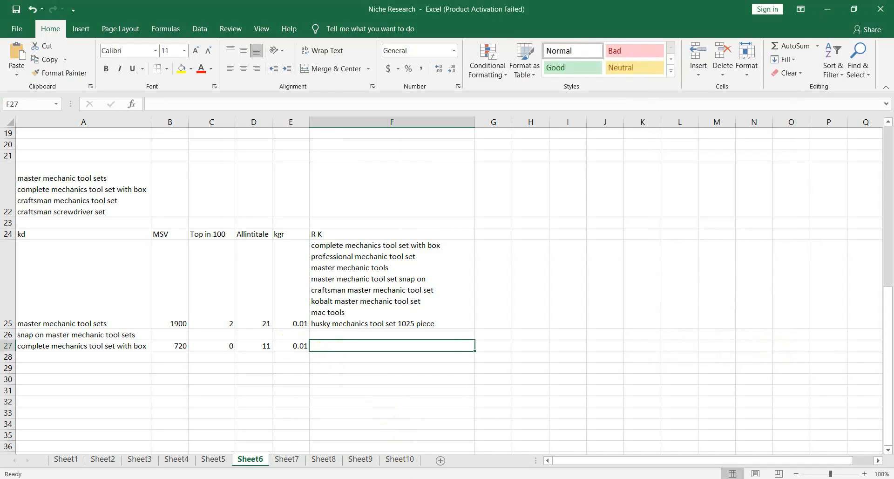
Switch to Chrome and copy the Related Keywords list for "complete mechanics tool set with box", from complete tool box sets to snap on mechanics tool set
mouse_move(410, 475)
left_click(355, 394)
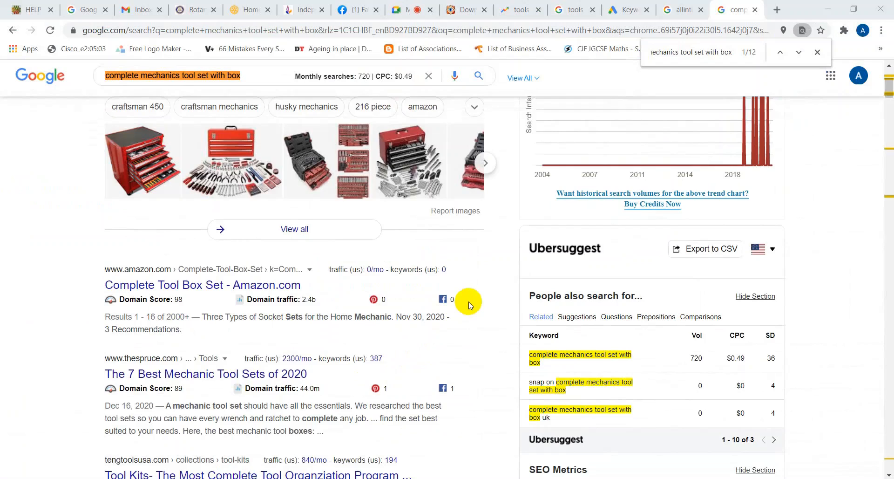
scroll(565, 219, "down", 10)
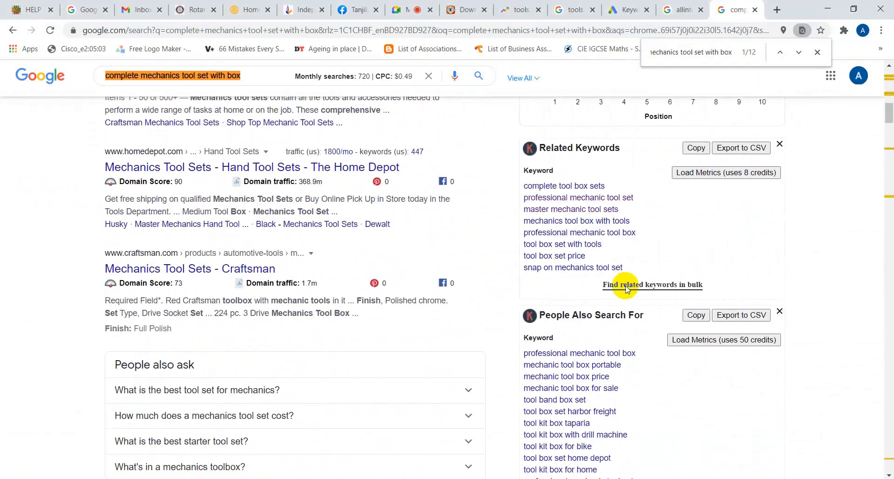
left_click_drag(624, 269, 529, 186)
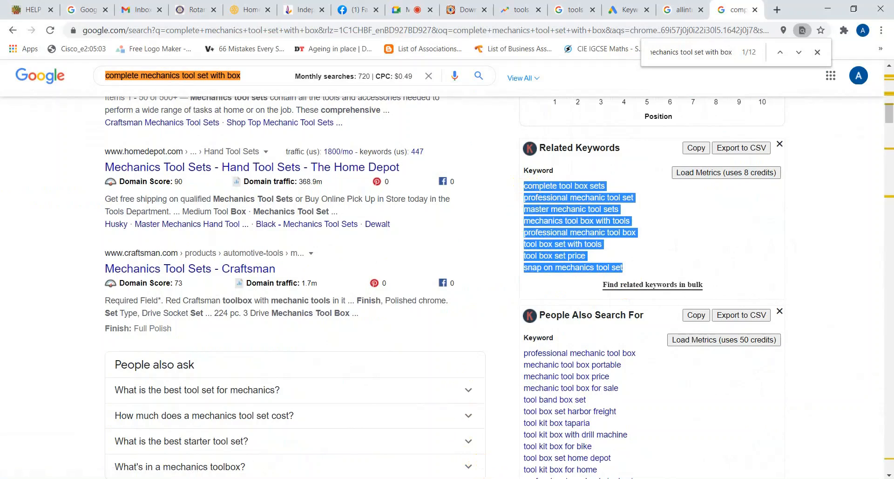
Switch to the Niche Research workbook and paste the copied related keywords into the R K cell F27
mouse_move(416, 478)
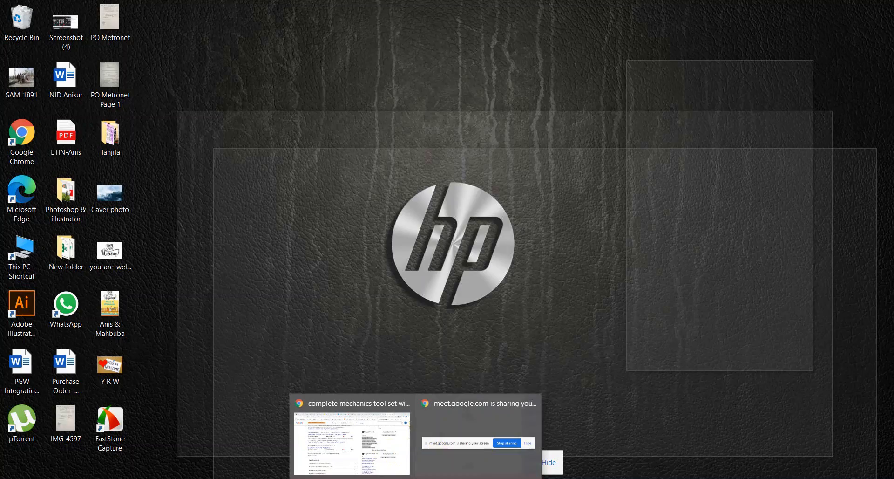
left_click(378, 429)
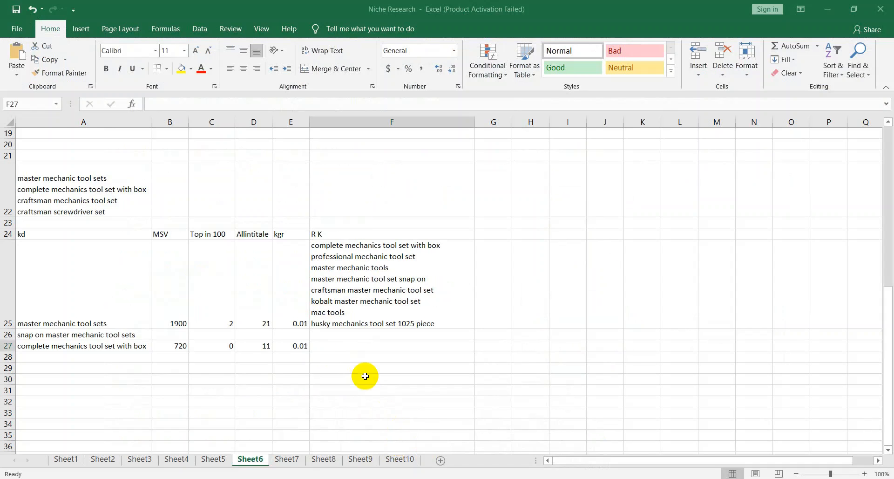
double_click(360, 346)
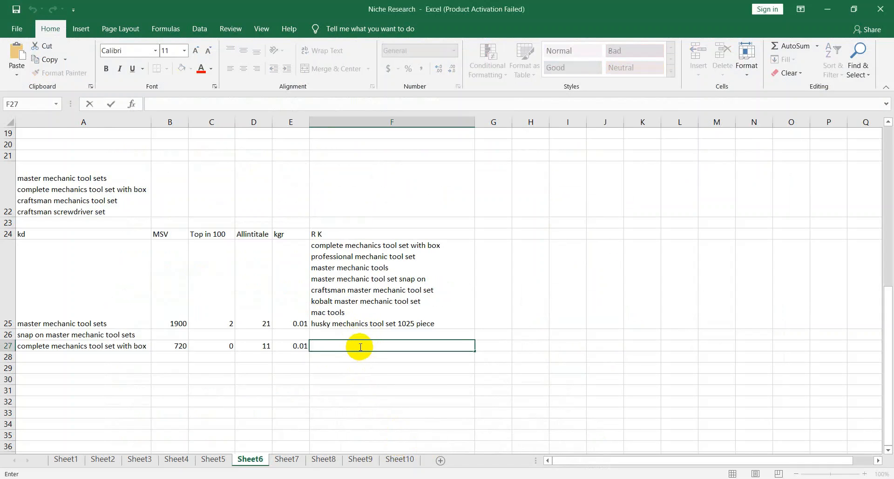
type("complete tool box sets professional mechanic tool set master mechanic tool sets mechanics tool box with tools professional mechanic tool box tool box set with tools tool box set price snap on mechanics tool set")
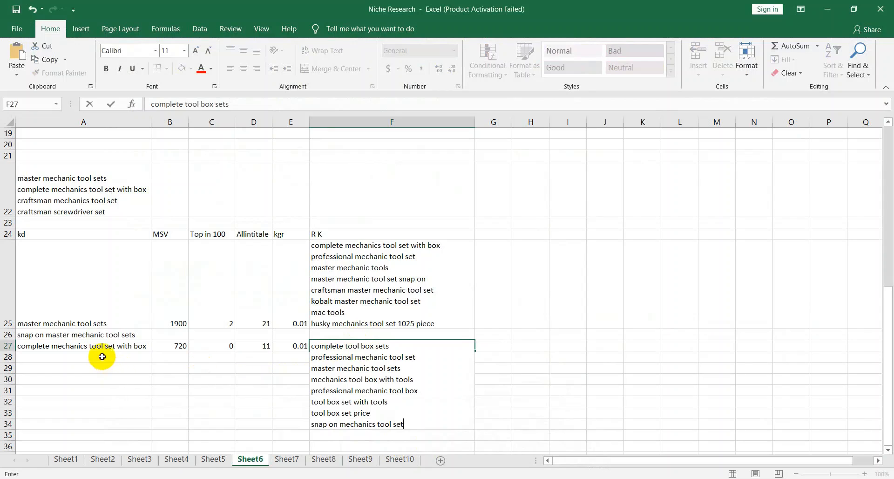
left_click_drag(102, 359, 102, 357)
Copy the keyword "craftsman mechanics tool set" from the keyword list in A22
double_click(127, 201)
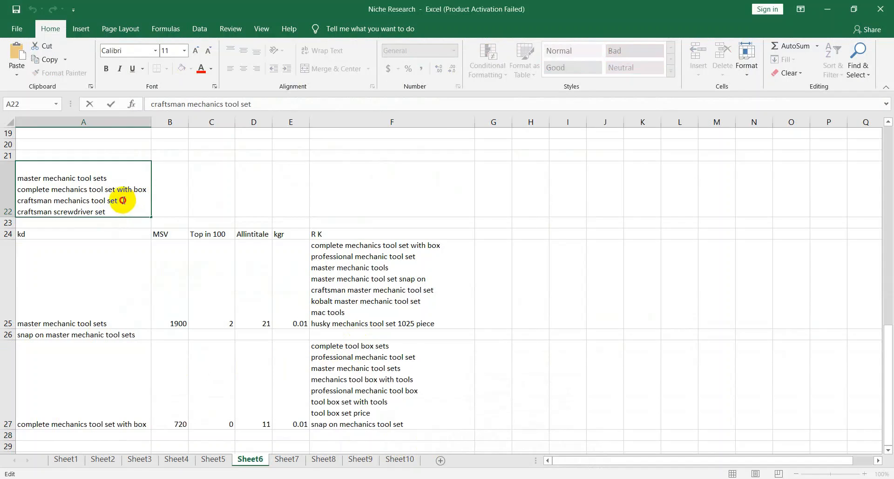
left_click_drag(123, 200, 18, 200)
key("ctrl+c")
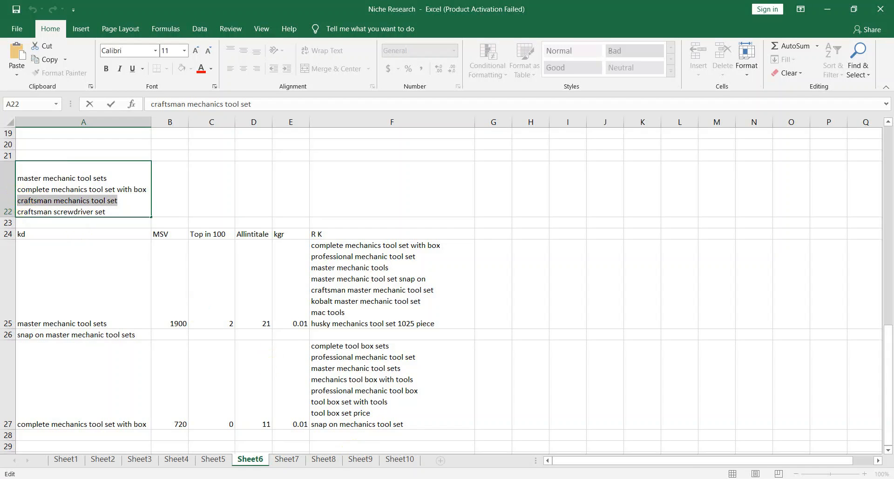
Switch to Chrome and search Google for "craftsman mechanics tool set" in place of the previous keyword
mouse_move(417, 476)
left_click(385, 459)
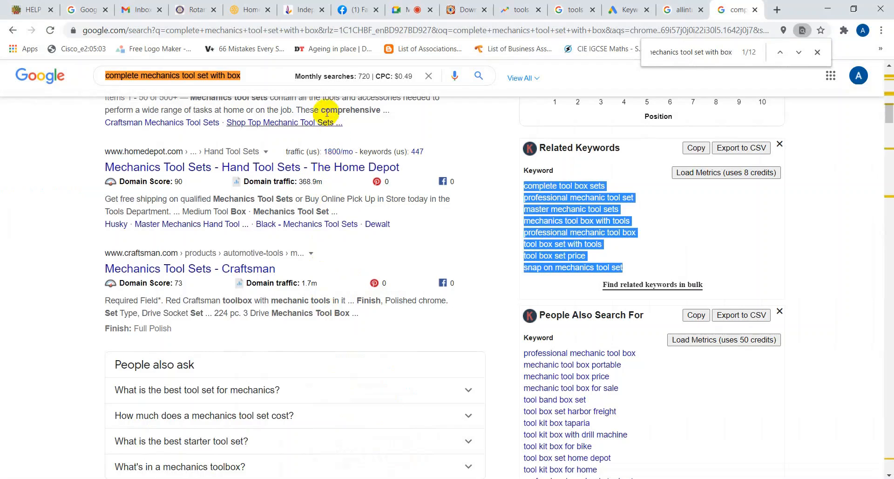
left_click_drag(241, 78, 107, 86)
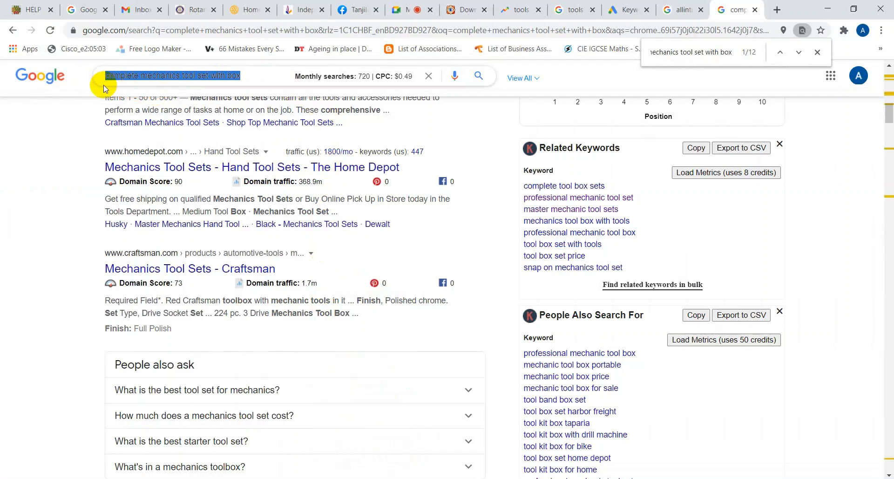
key("ctrl+v")
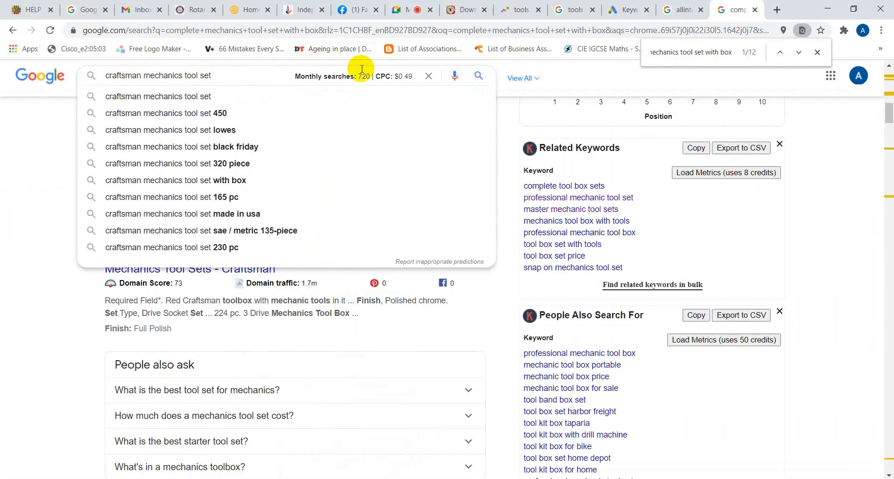
left_click(479, 77)
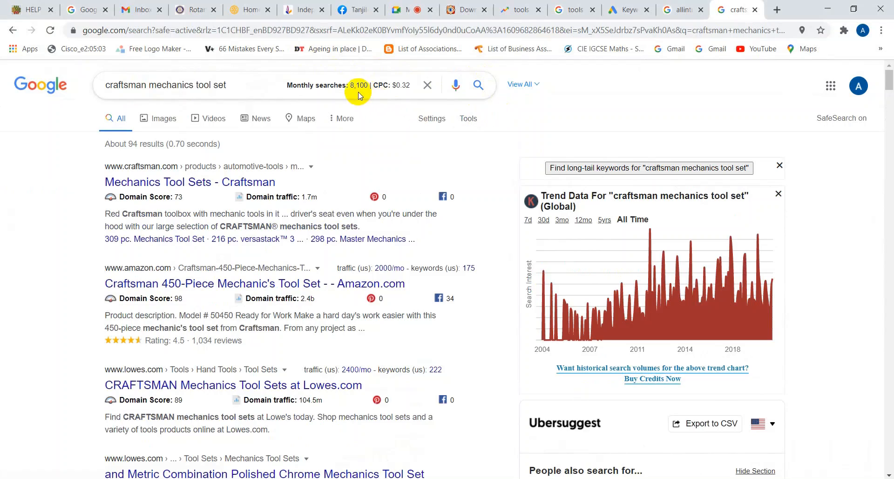
Replace the keyword in the existing allintitale query with "craftsman mechanics tool set" and run the search
left_click(691, 15)
left_click_drag(297, 86, 145, 87)
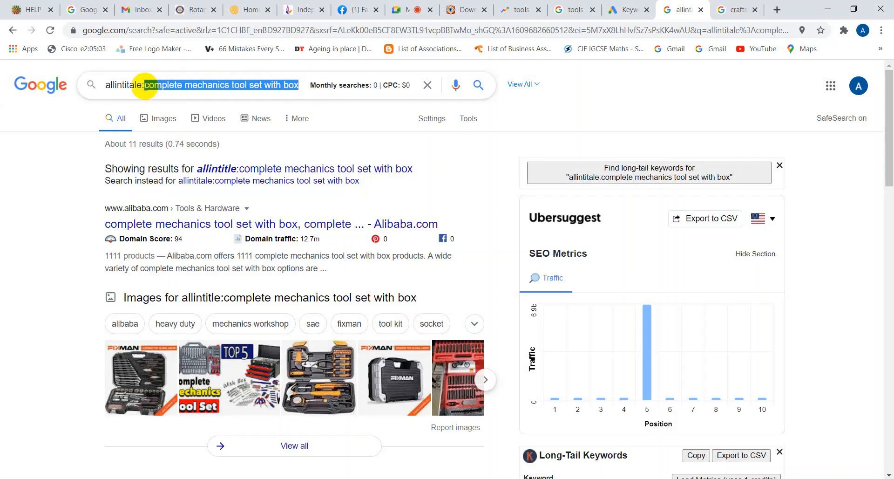
key("ctrl+v")
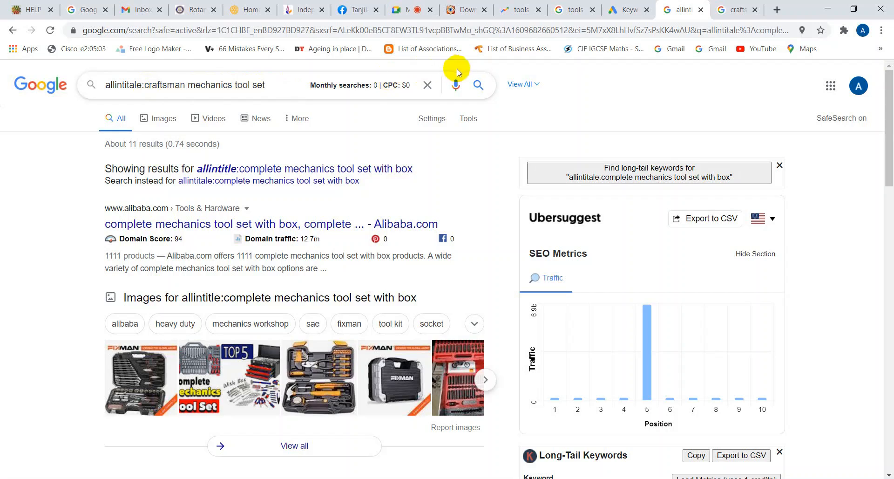
left_click(477, 86)
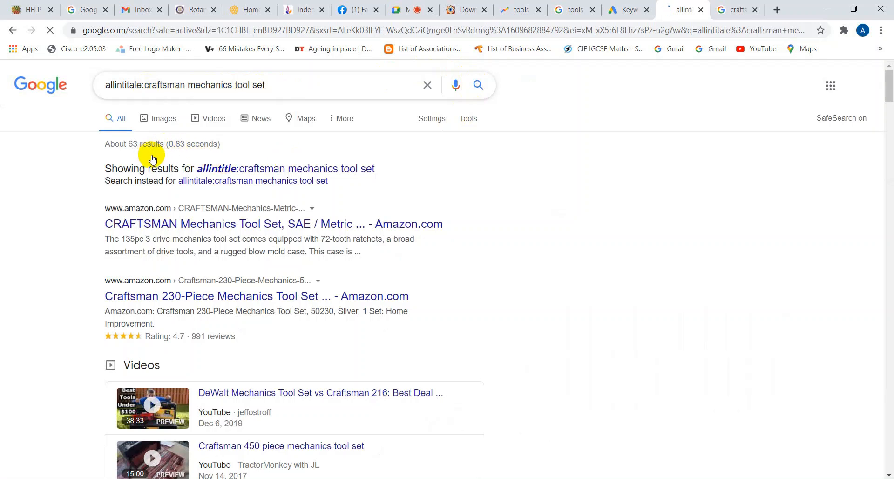
scroll(159, 154, "down", 1)
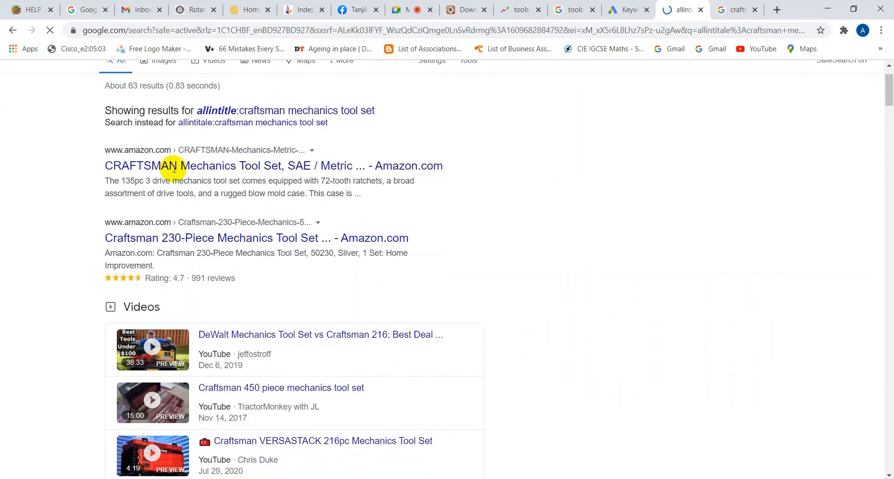
scroll(198, 228, "up", 1)
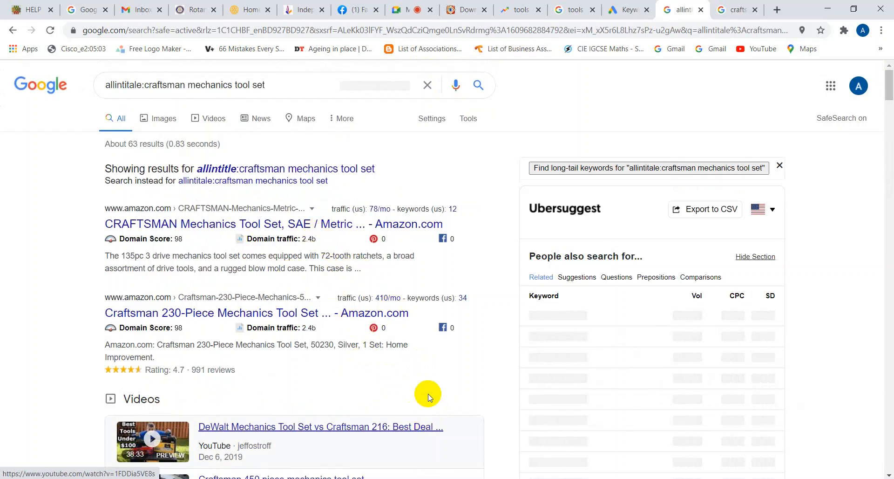
left_click(426, 478)
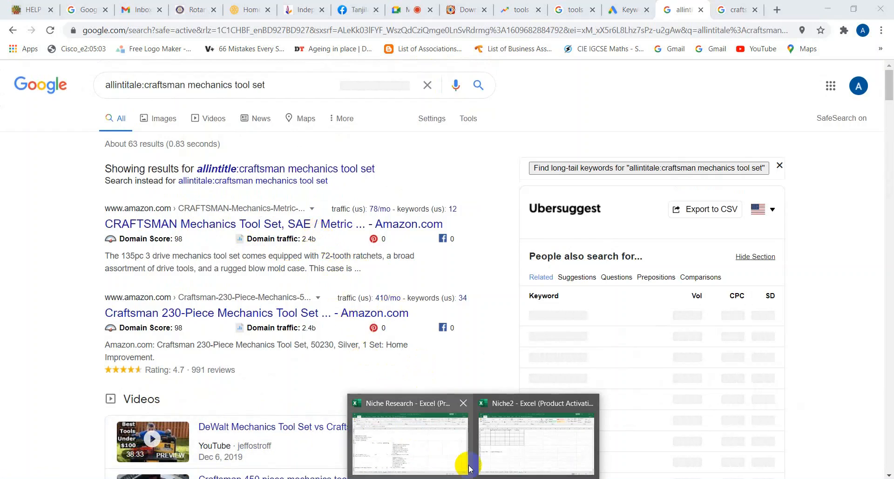
left_click(435, 449)
scroll(378, 395, "down", 2)
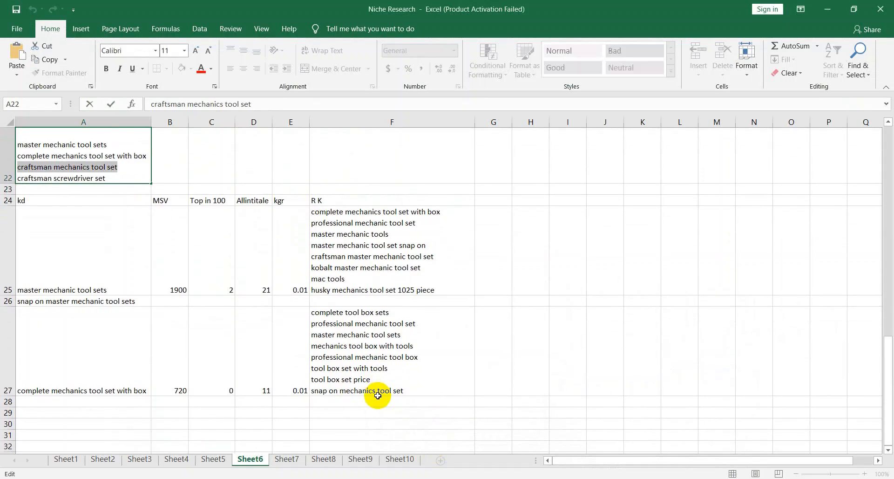
scroll(378, 395, "up", 3)
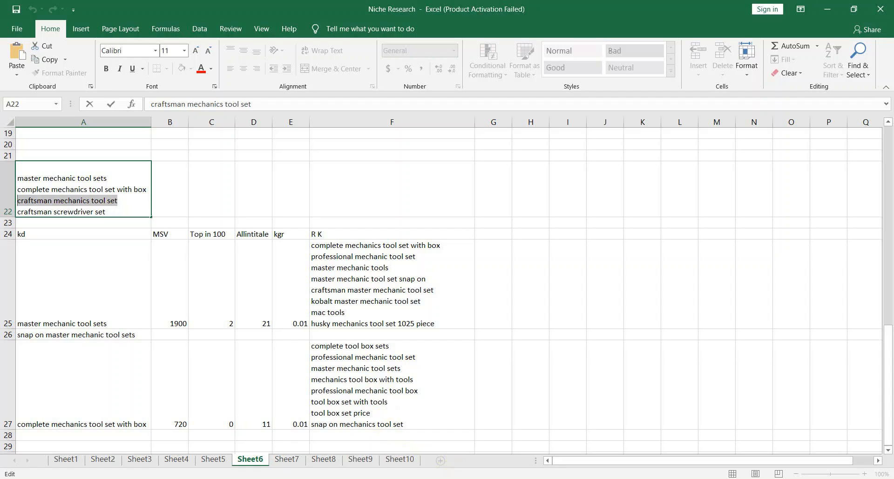
mouse_move(415, 477)
mouse_move(409, 448)
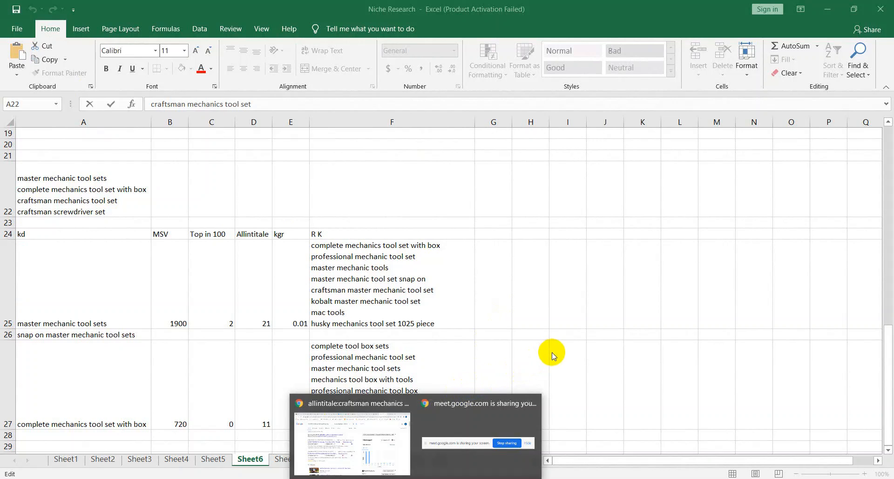
scroll(552, 352, "down", 1)
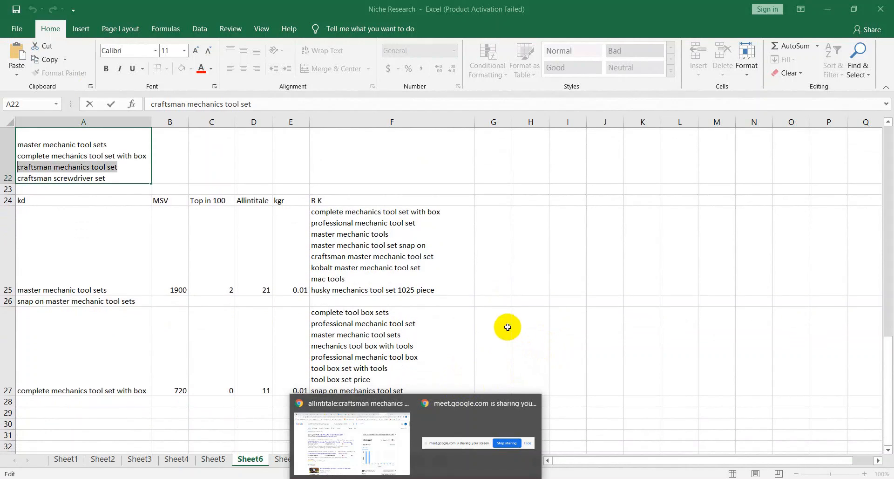
scroll(507, 327, "down", 1)
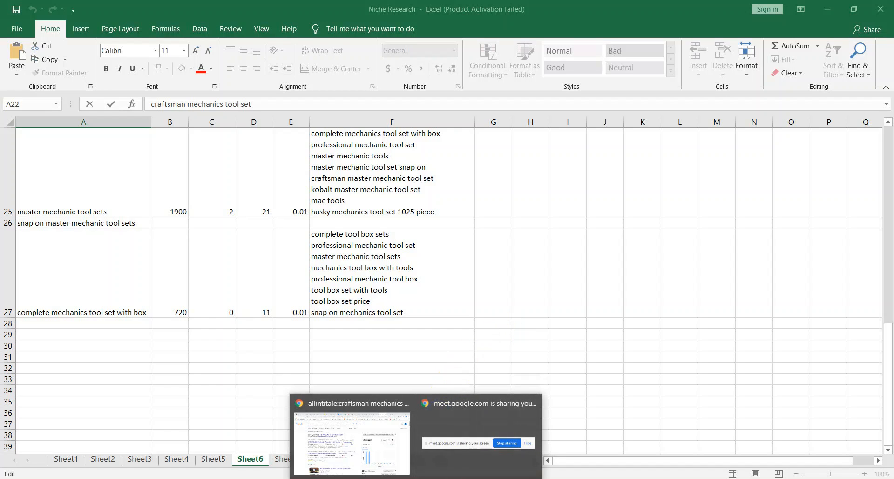
mouse_move(425, 478)
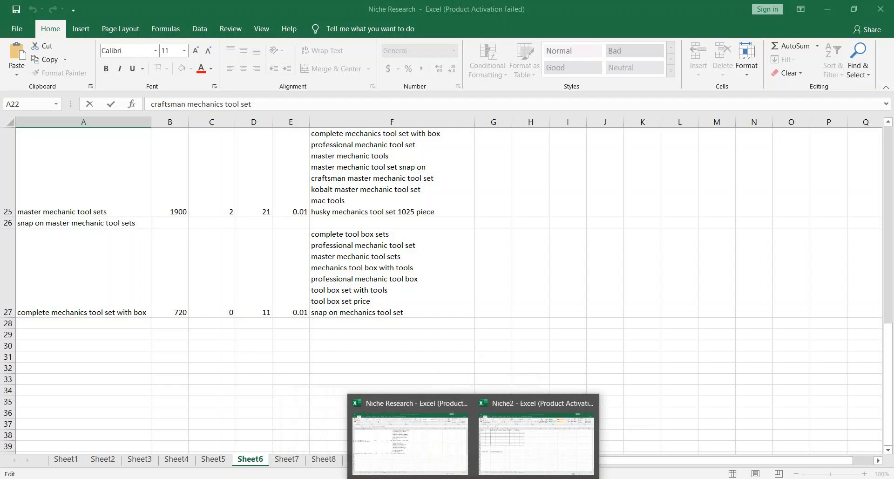
left_click(380, 461)
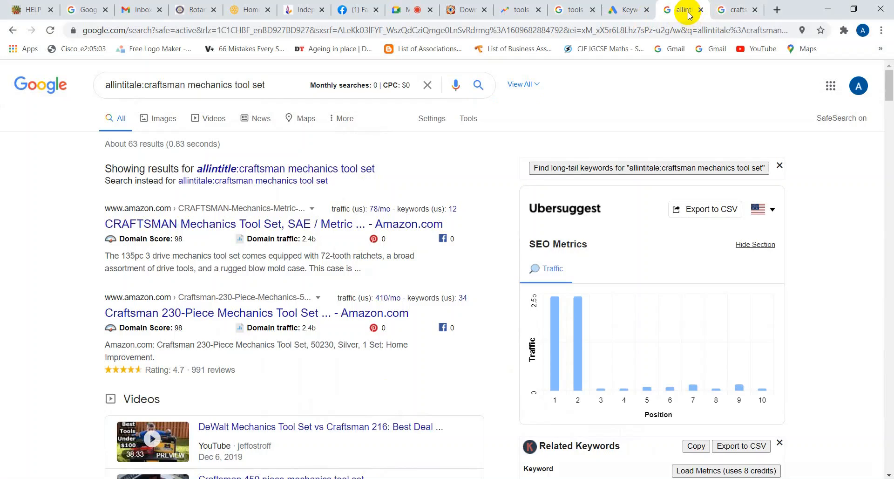
Try other spellings of the title operator and rerun the search as "allintitale:craftsman mechanics tool set"
left_click(136, 87)
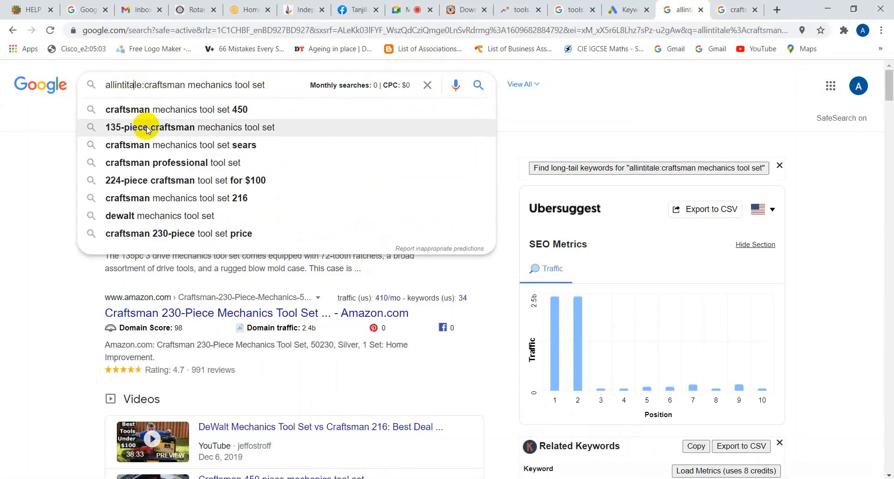
key("BackSpace")
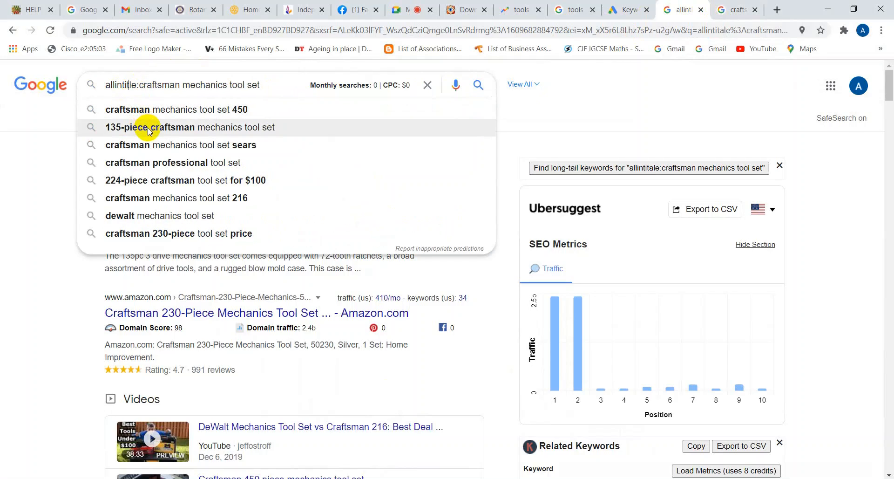
type("i")
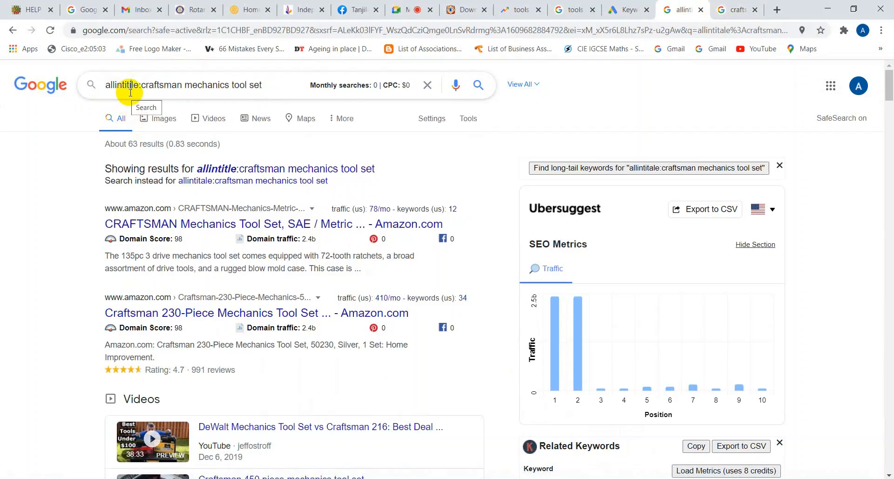
key("BackSpace")
key("BackSpace")
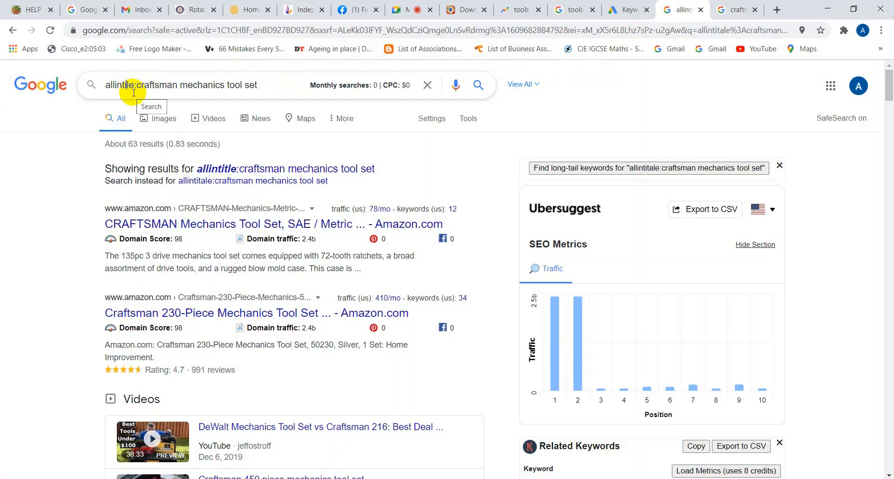
type("t")
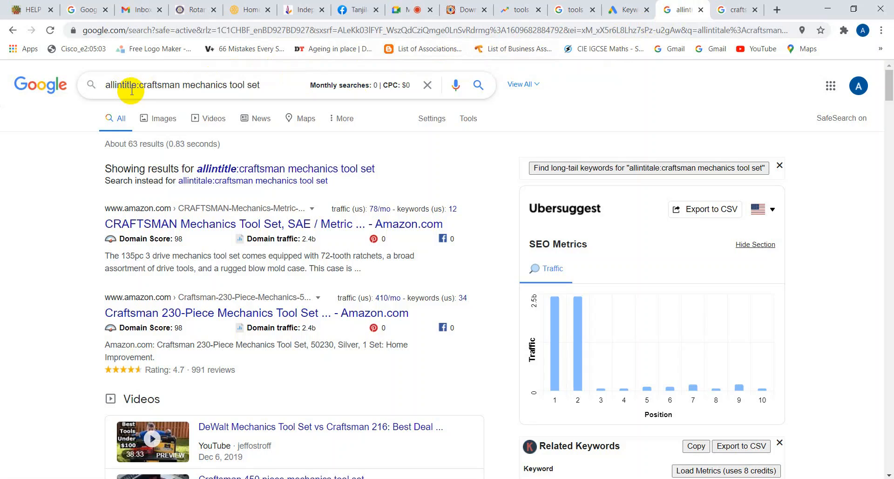
type("a")
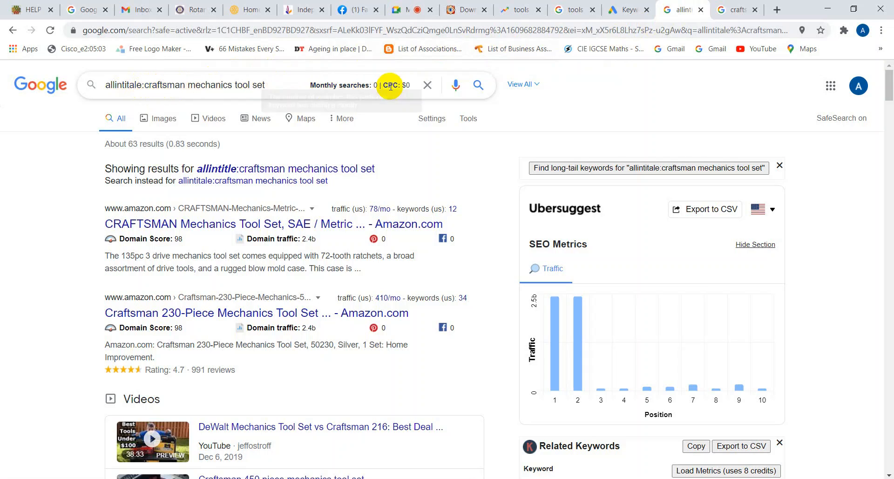
left_click(479, 86)
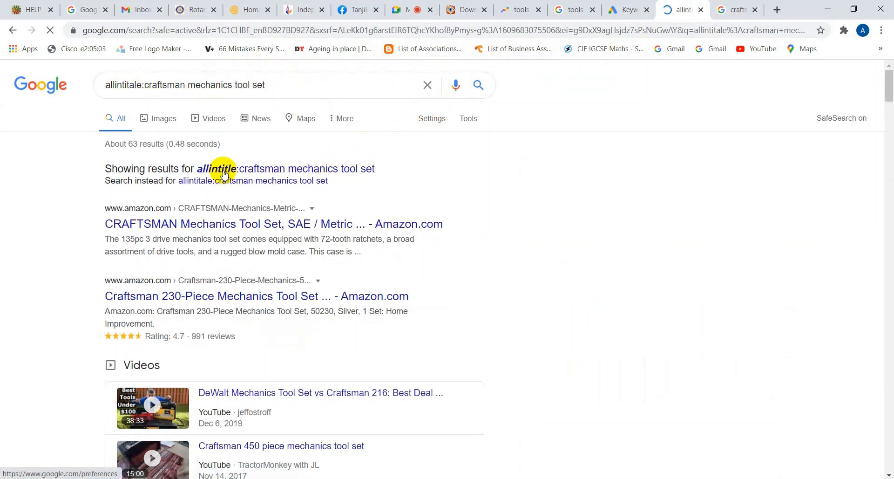
Correct the misspelled title operator and rerun the Google search as "allintitle:craftsman mechanics tool set"
left_click(135, 85)
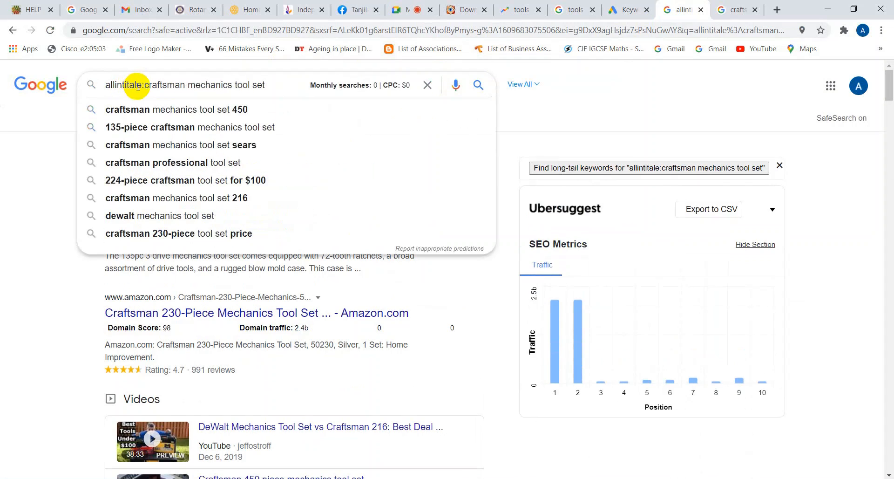
key("BackSpace")
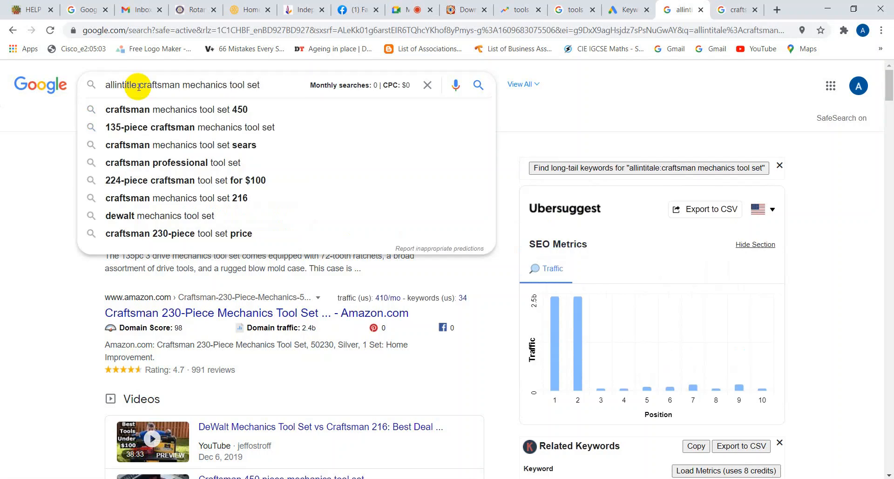
left_click(477, 85)
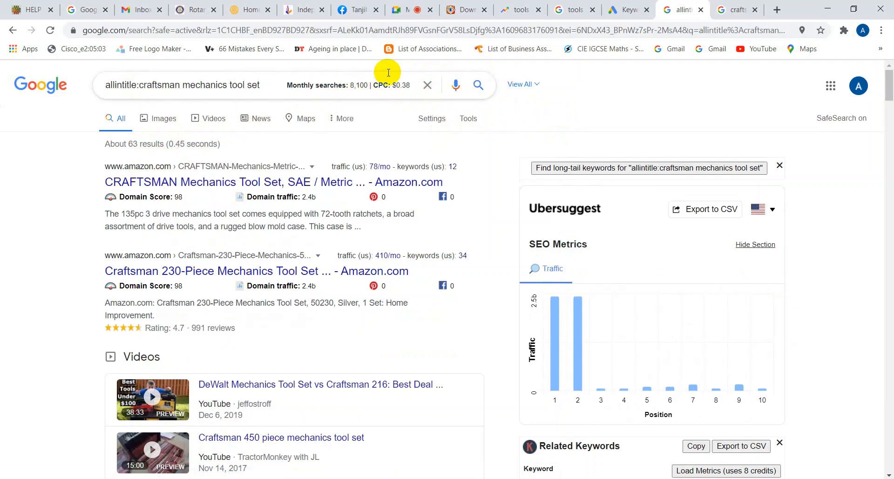
Bring up the plain keyword results, switch to the Niche Research workbook in Excel and put "craftsman mechanics tool set" in A28
left_click(745, 10)
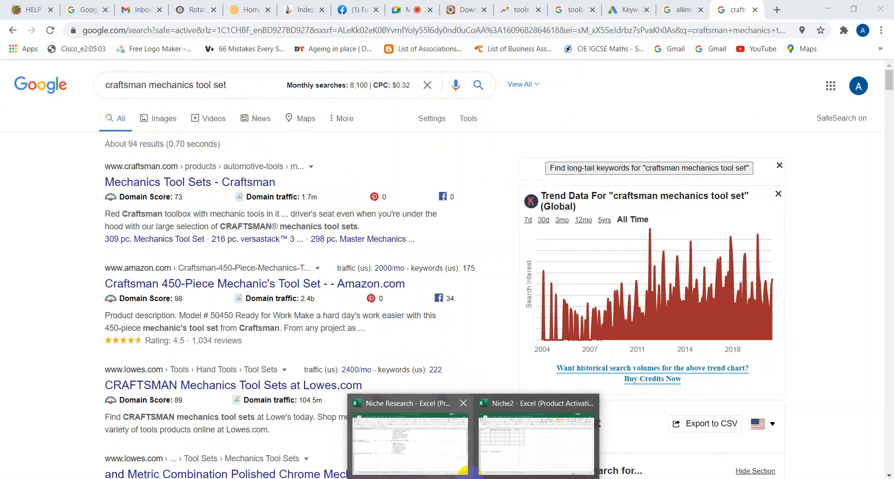
left_click(441, 457)
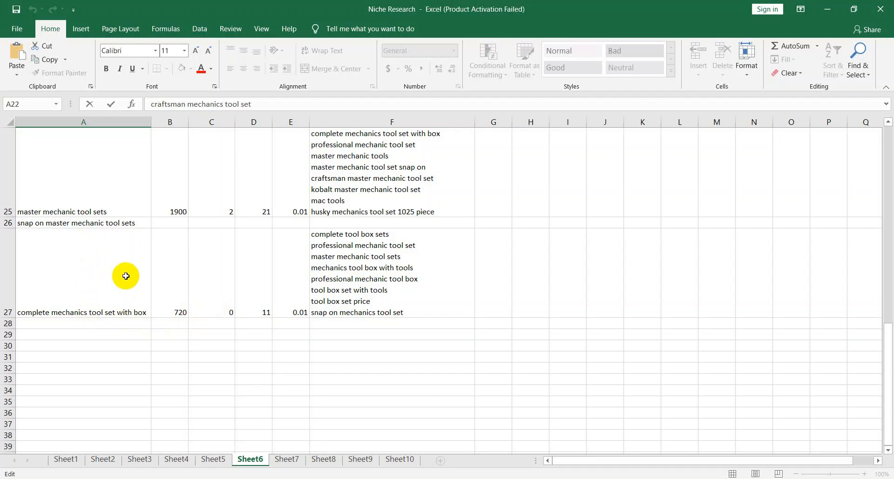
scroll(127, 273, "up", 2)
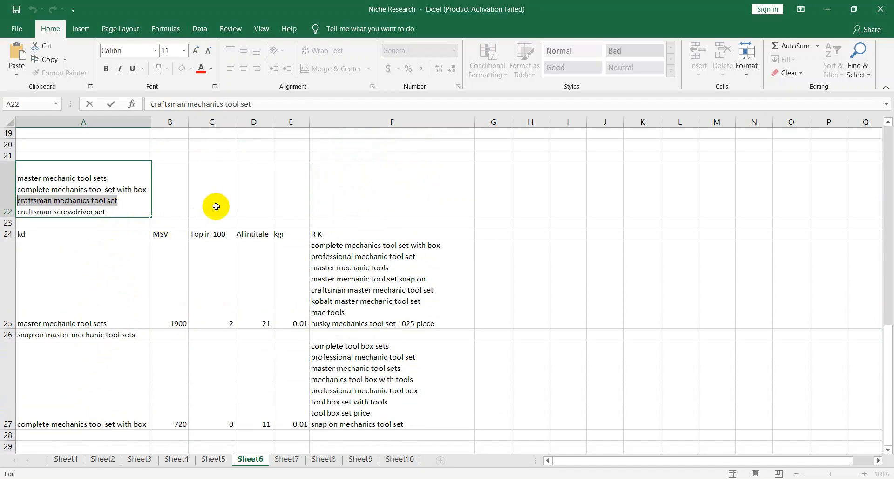
scroll(214, 205, "down", 3)
scroll(205, 261, "up", 2)
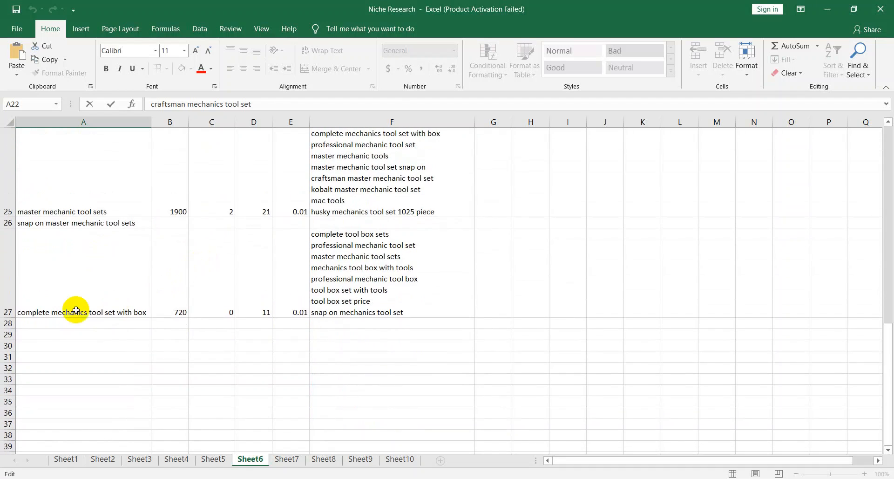
left_click(38, 326)
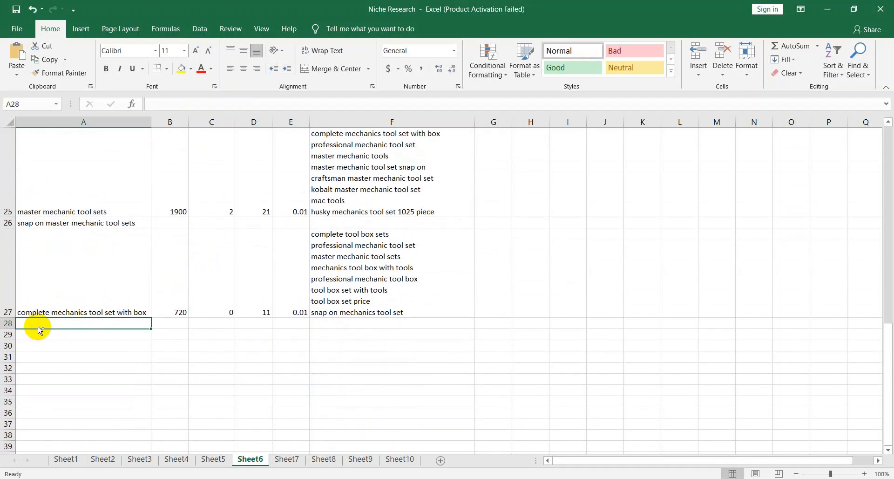
type("craftsman mechanics tool set")
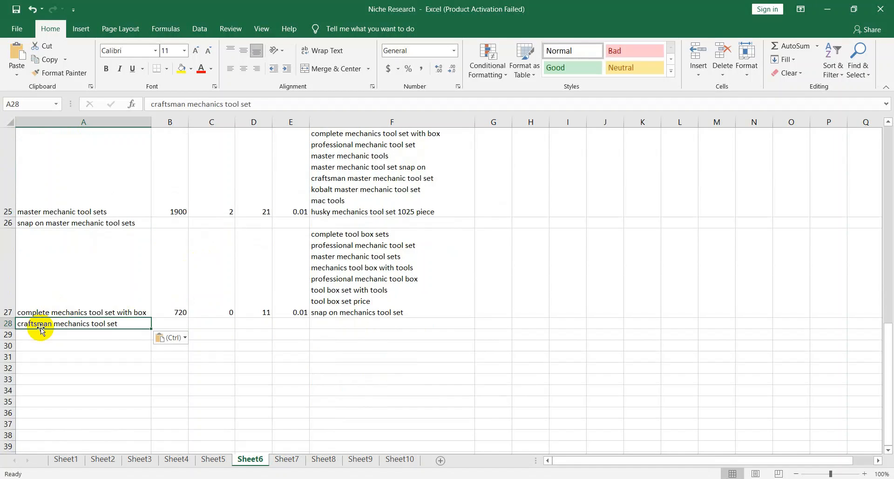
Enter 8100 as the keyword's monthly search volume in B28, checking the figure against the Google results in Chrome
double_click(174, 323)
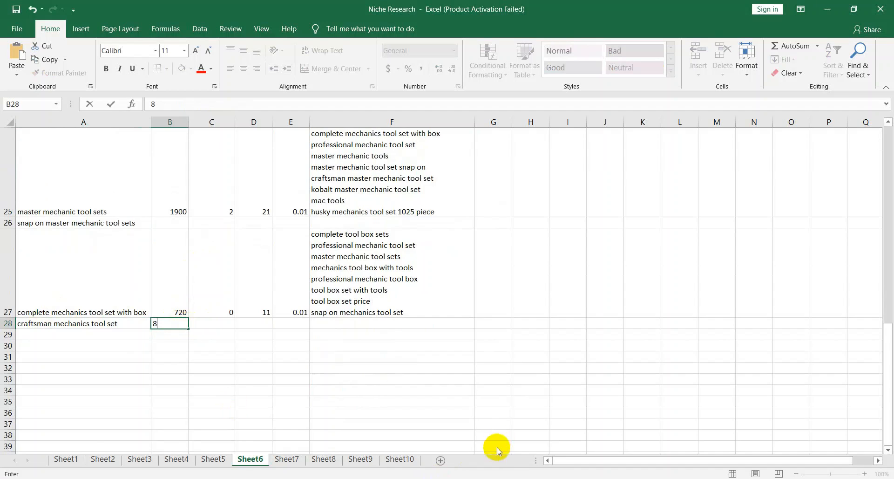
mouse_move(415, 477)
left_click(377, 415)
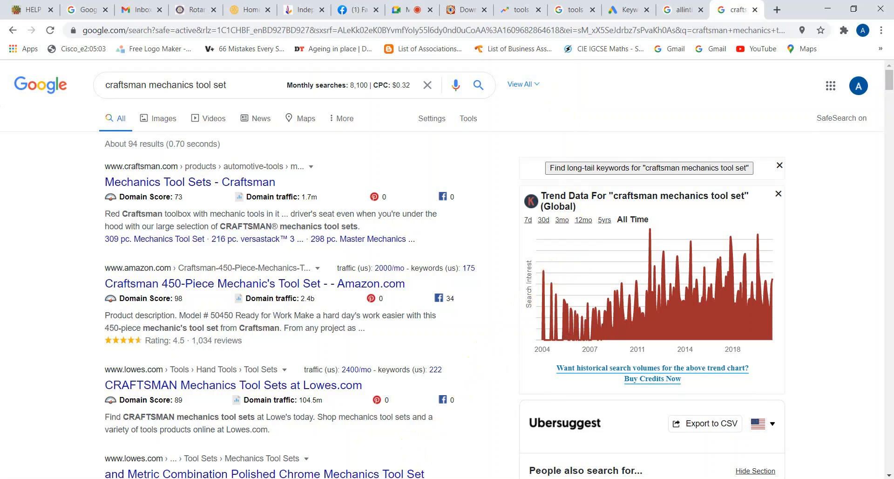
mouse_move(416, 478)
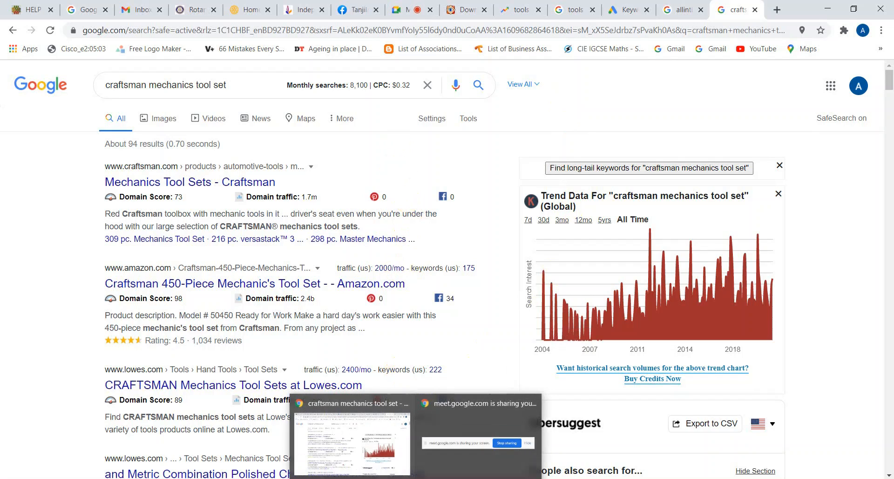
left_click(396, 445)
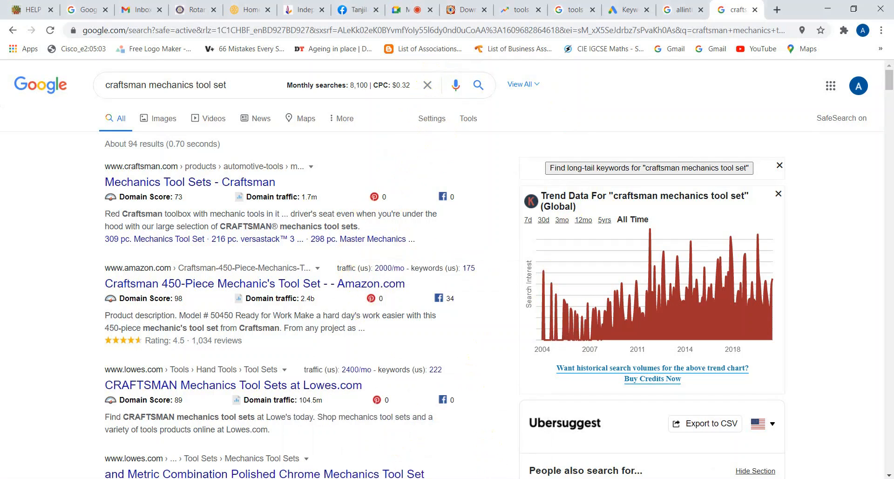
mouse_move(416, 478)
left_click(419, 454)
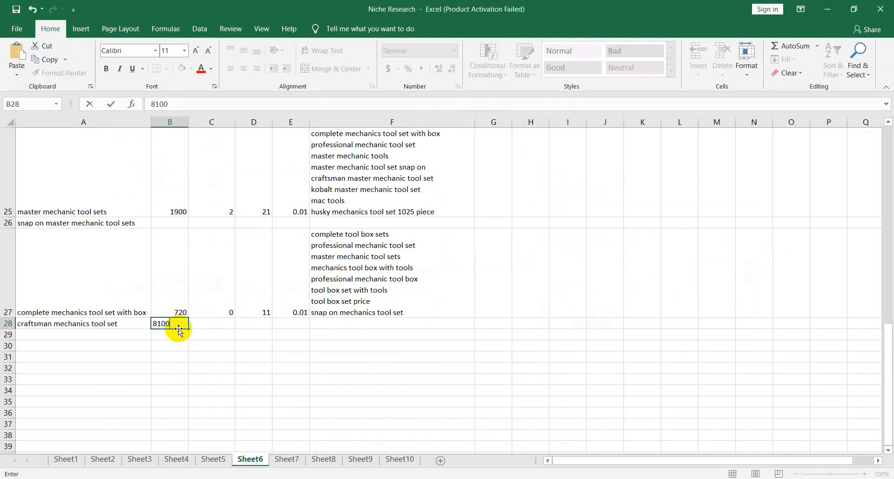
Enter 63 as the keyword's allintitle count in D28 and select its "Top in 100" cell, C28
left_click(252, 324)
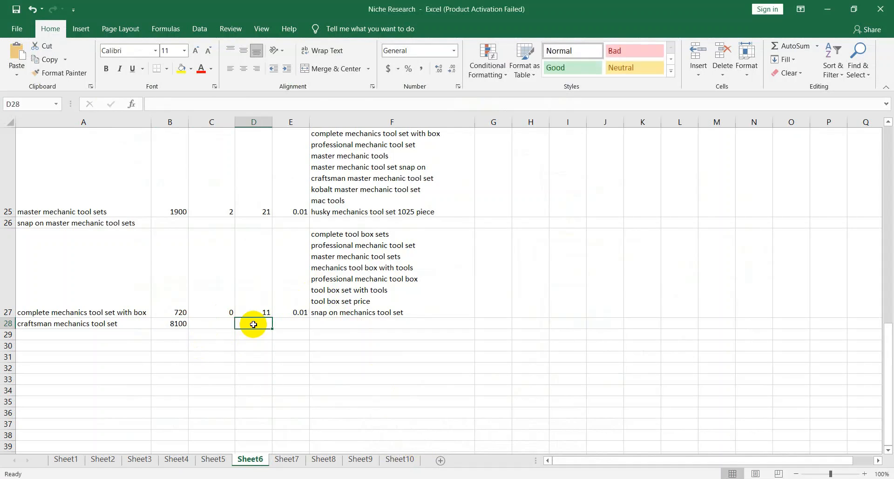
type("63")
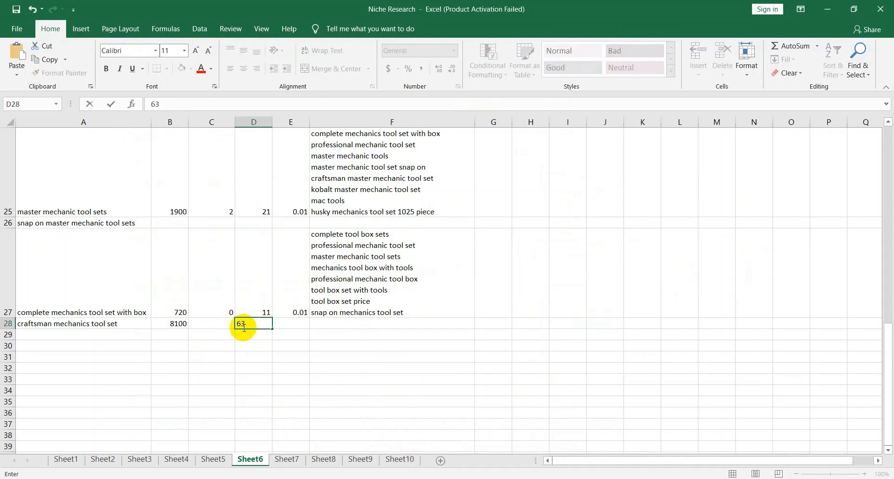
left_click(218, 322)
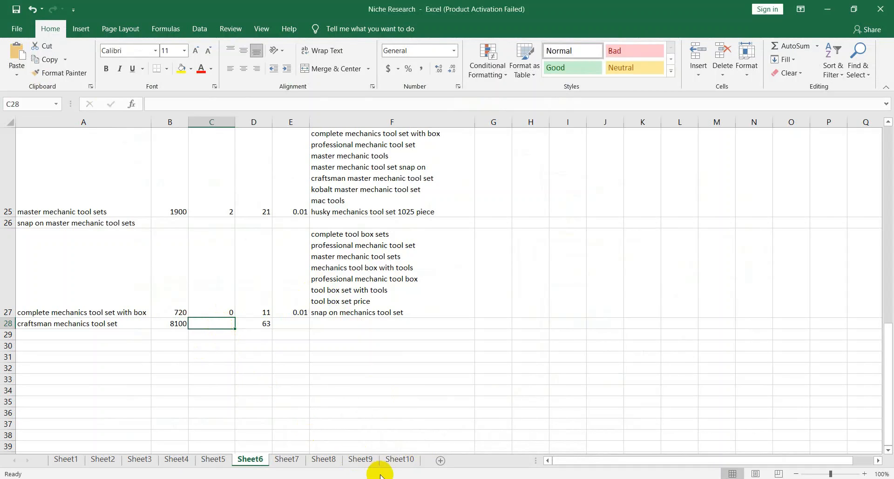
Switch to Chrome and find "craftsman mechanics tool set" within the plain keyword results page
mouse_move(473, 478)
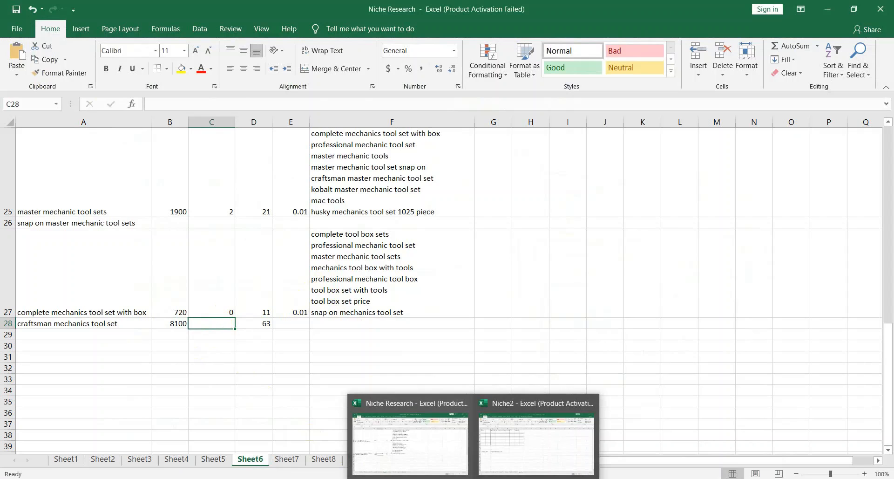
left_click(415, 478)
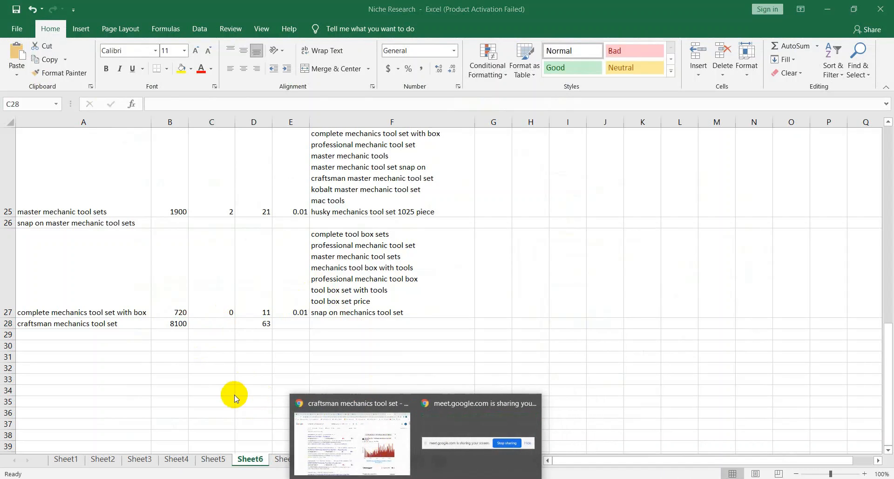
left_click(362, 459)
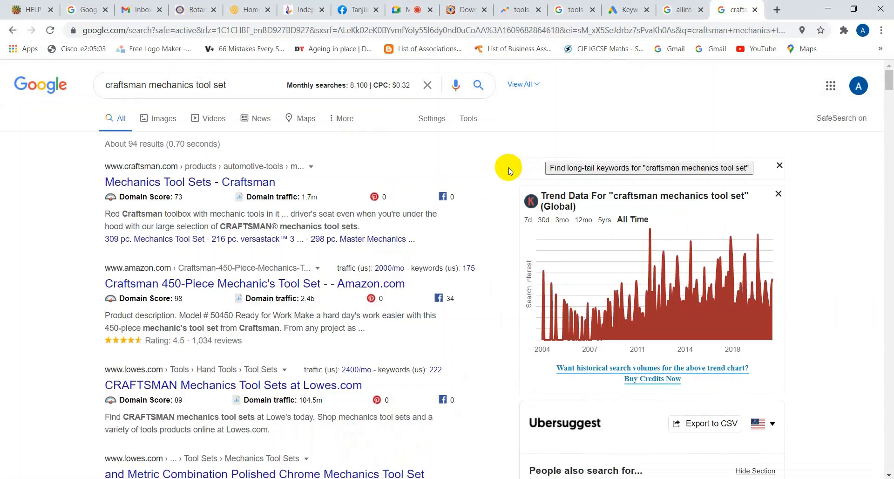
key("ctrl+f")
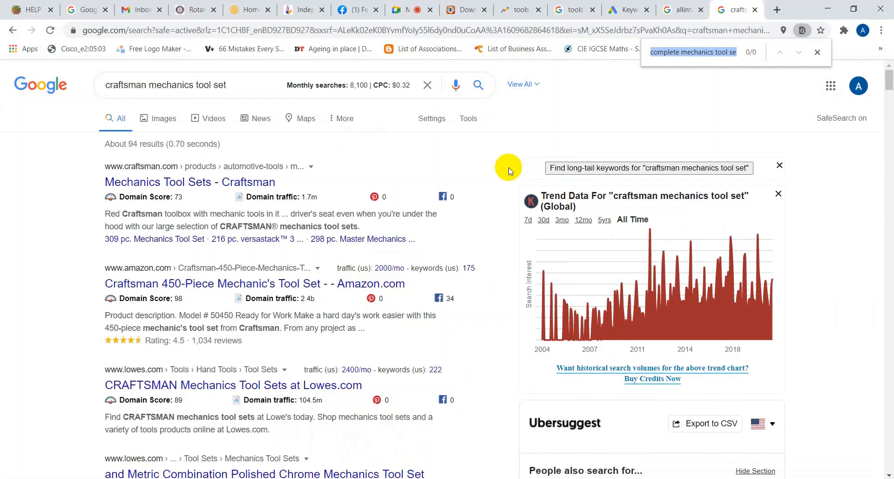
type("craftsman mechanics tool set")
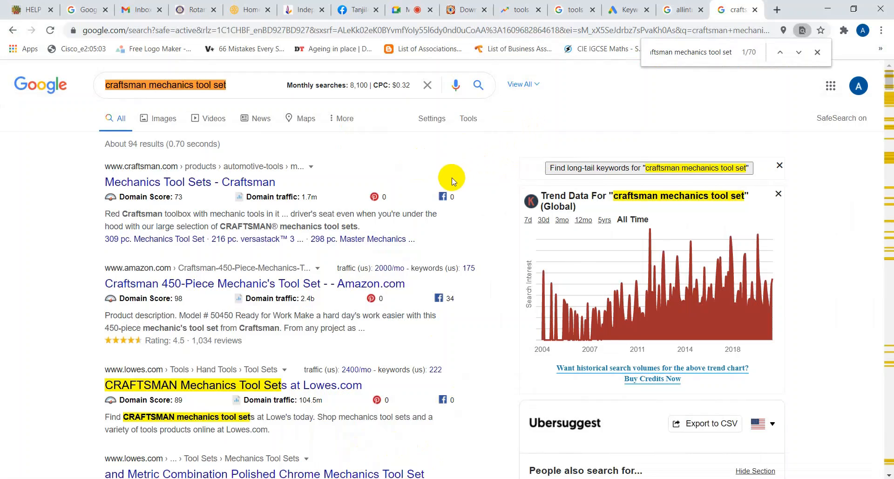
Examine the plain Google results from first to last for page titles containing the exact phrase "craftsman mechanics tool set"
scroll(444, 213, "down", 5)
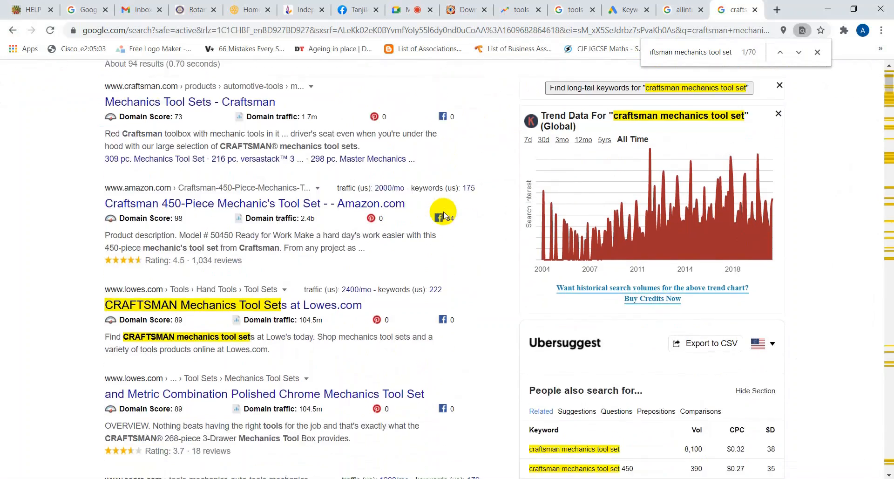
scroll(443, 214, "down", 14)
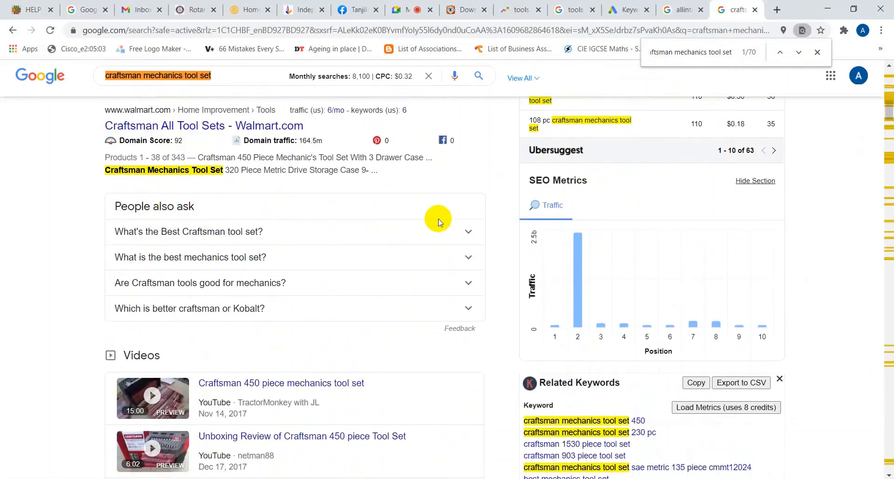
scroll(437, 221, "down", 15)
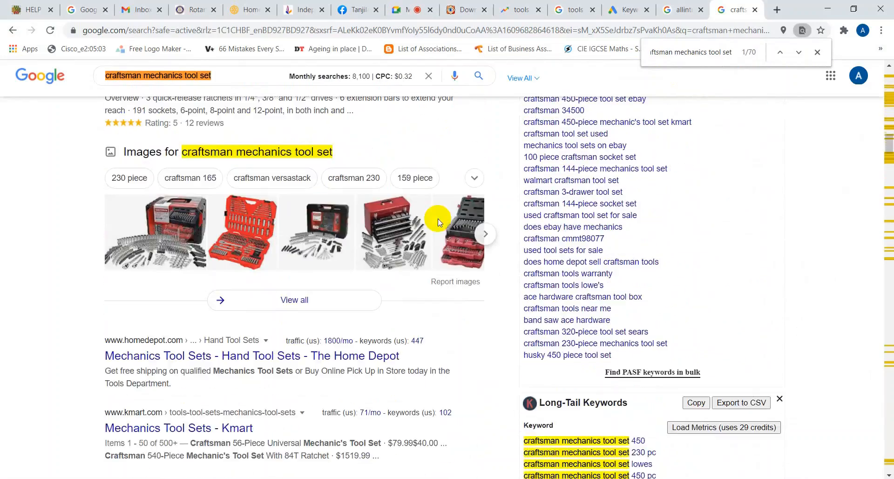
scroll(438, 221, "down", 16)
scroll(435, 214, "up", 20)
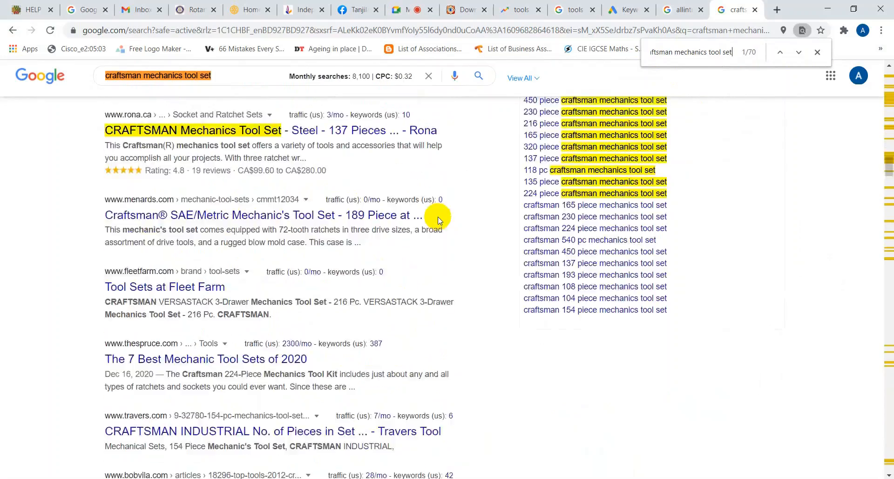
scroll(451, 233, "up", 20)
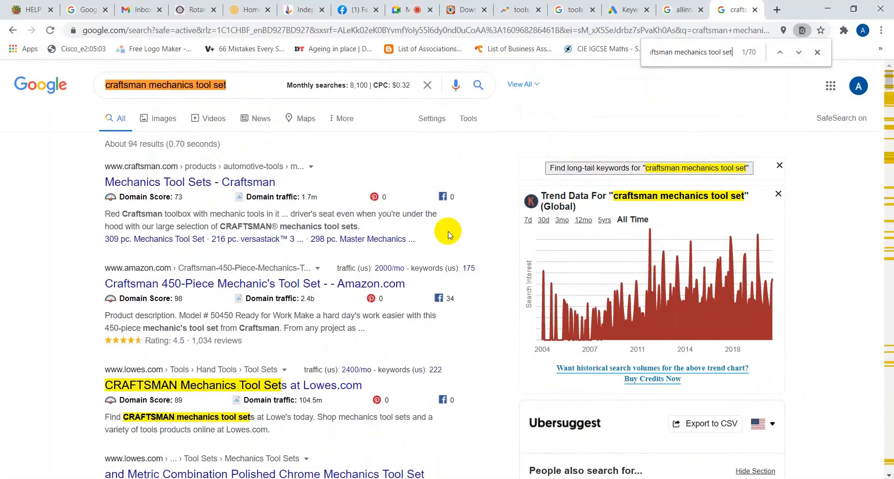
mouse_move(290, 205)
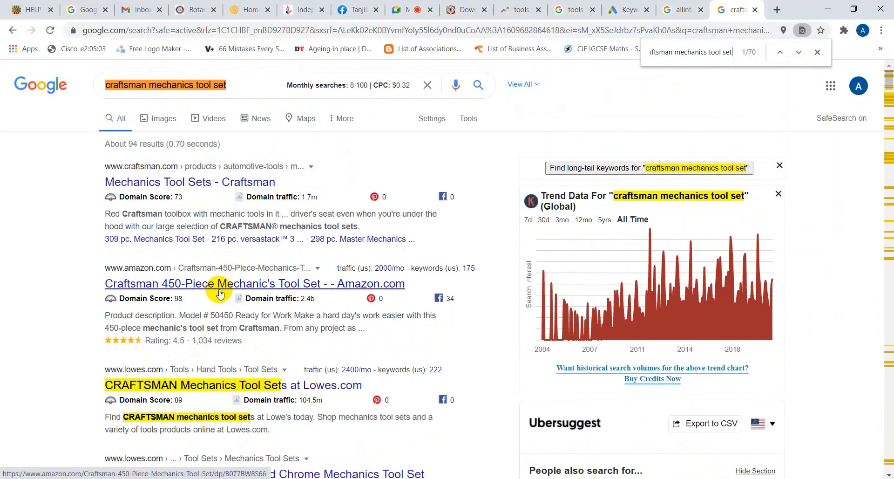
scroll(219, 291, "down", 3)
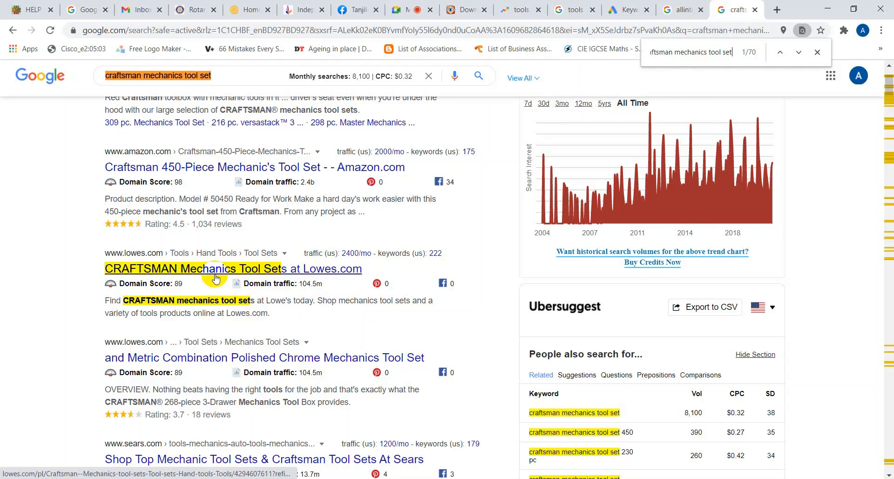
scroll(215, 277, "down", 8)
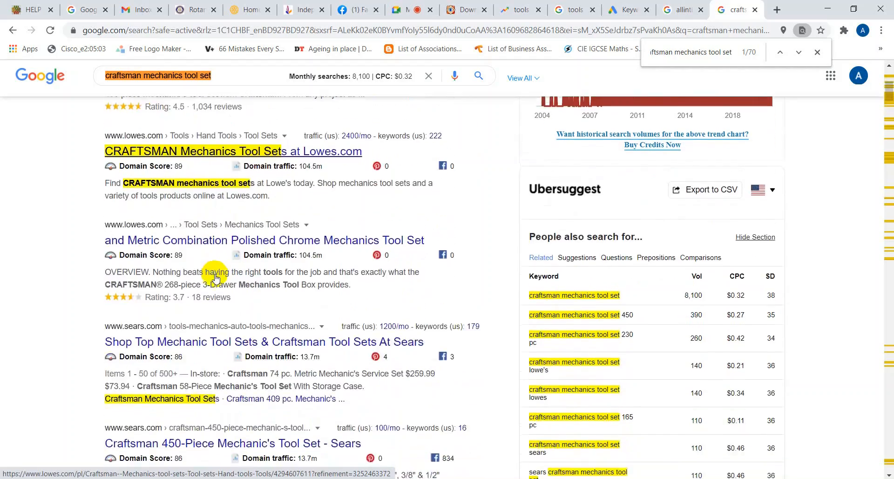
scroll(204, 191, "up", 4)
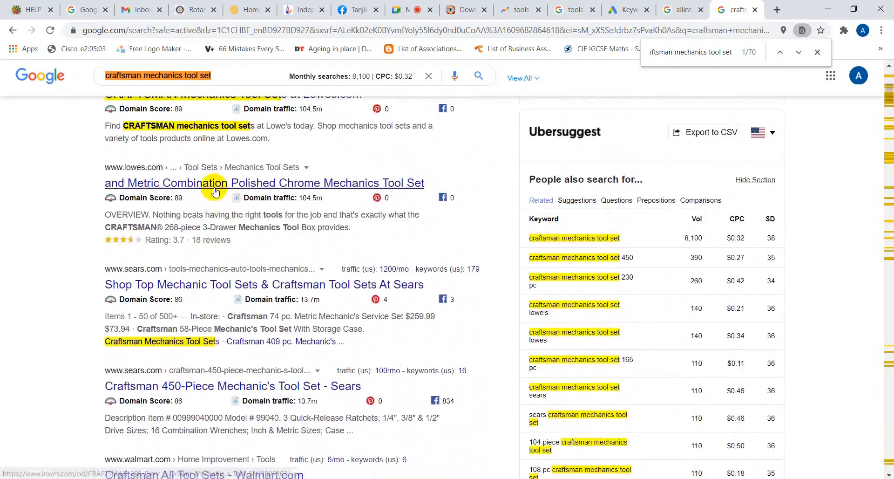
scroll(183, 371, "down", 1)
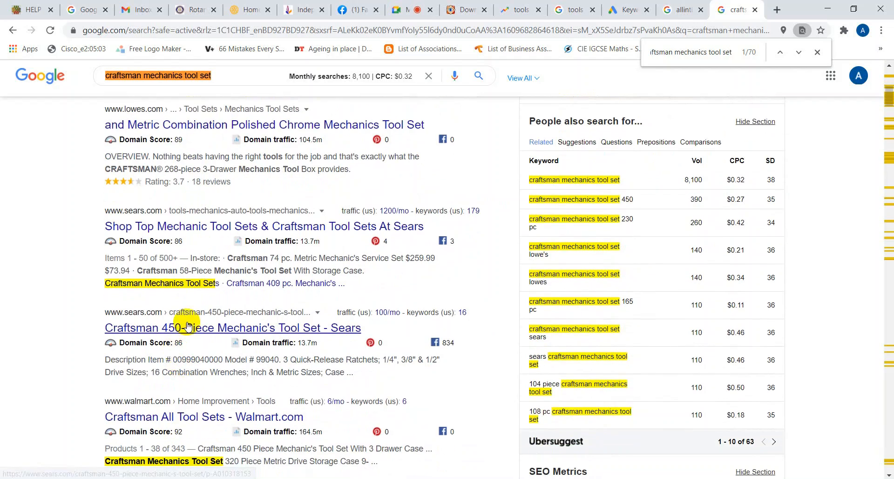
scroll(172, 423, "down", 6)
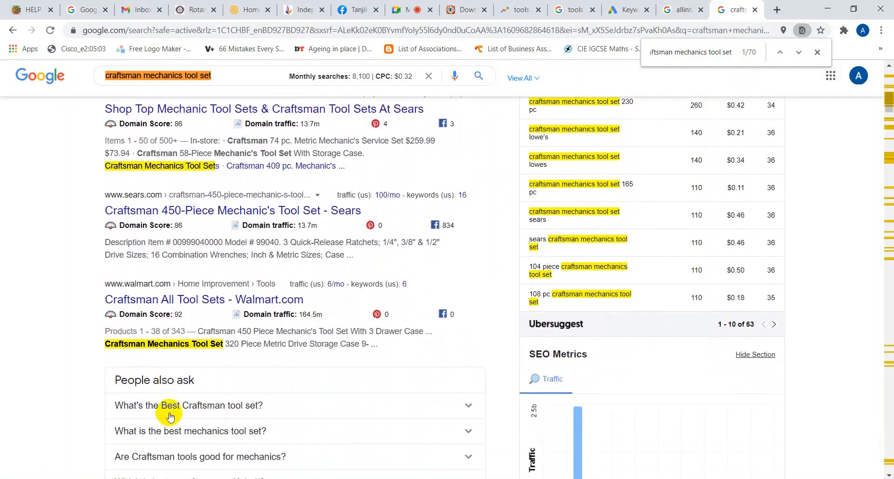
scroll(177, 397, "down", 4)
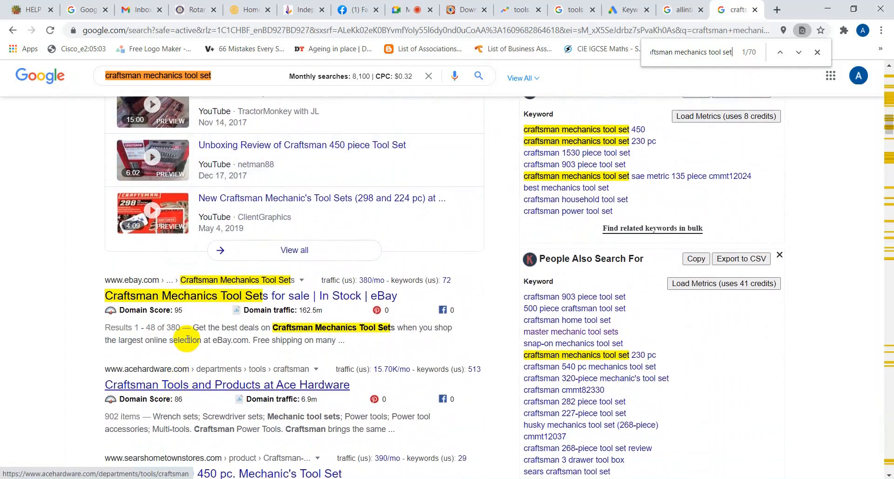
scroll(187, 312, "down", 1)
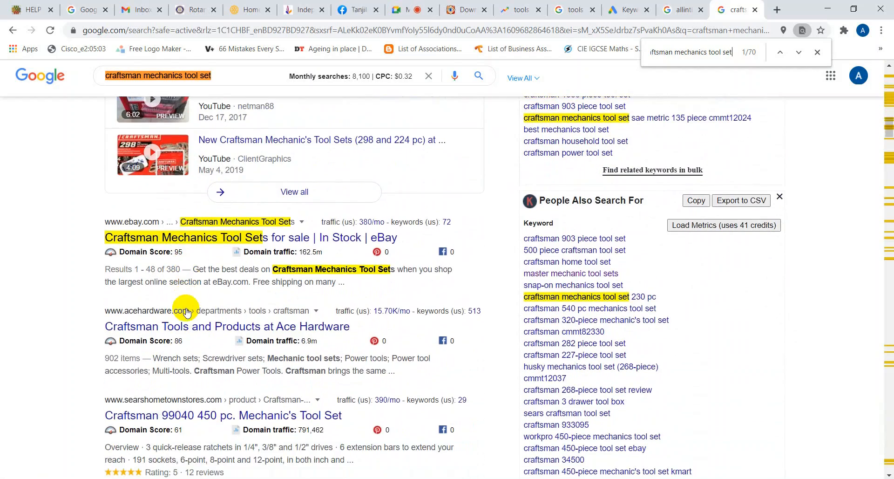
scroll(186, 311, "down", 2)
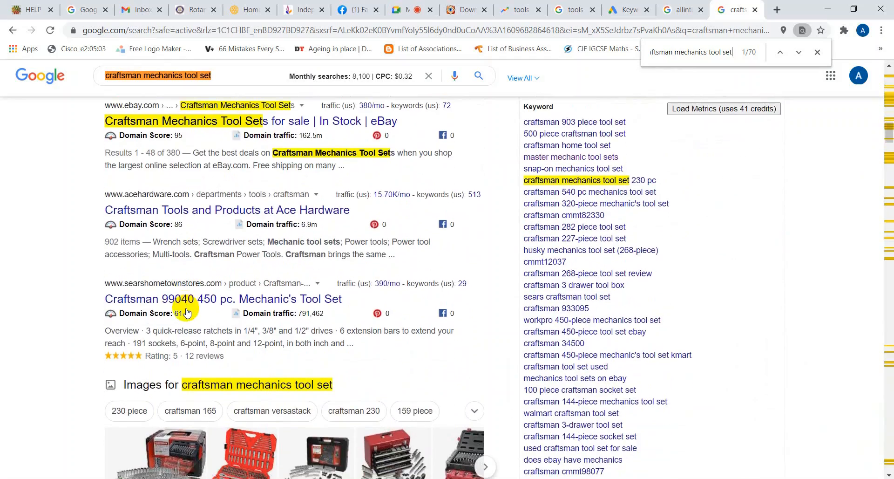
scroll(187, 312, "down", 10)
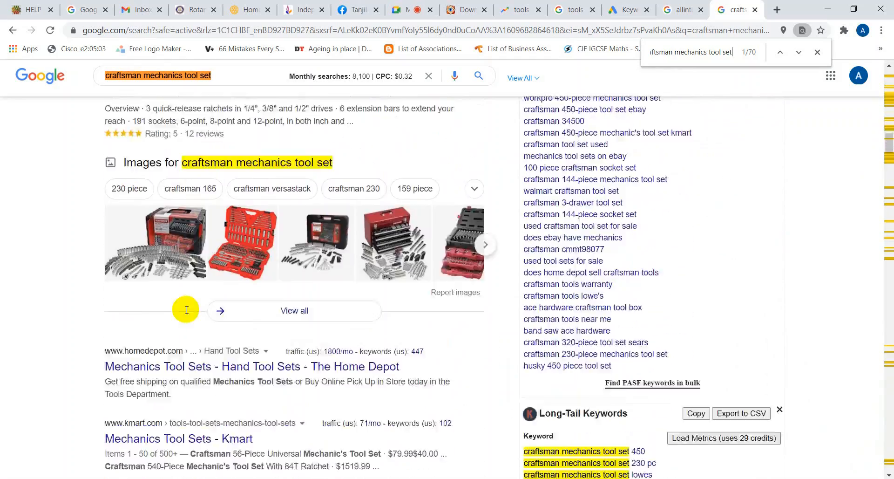
scroll(186, 314, "down", 1)
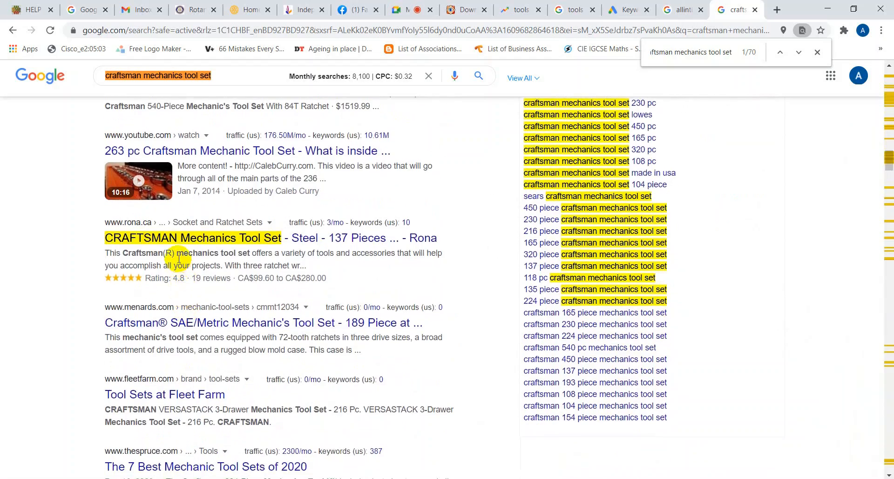
scroll(178, 250, "down", 12)
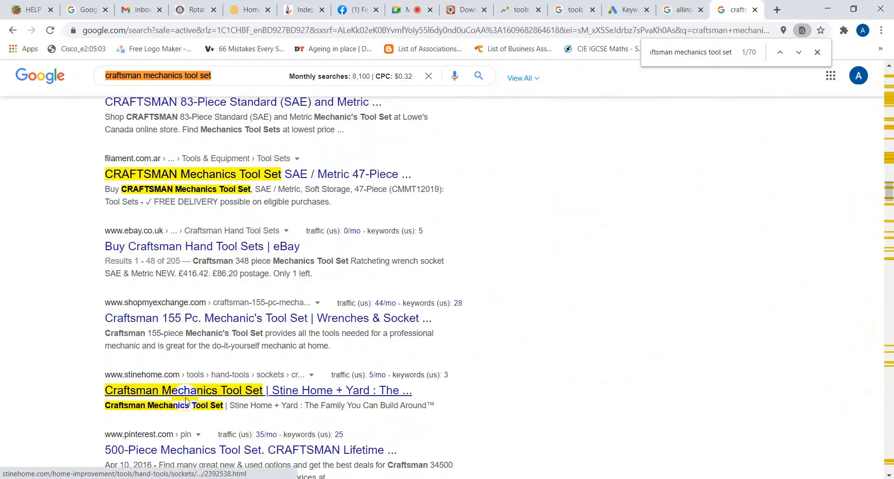
scroll(200, 373, "down", 7)
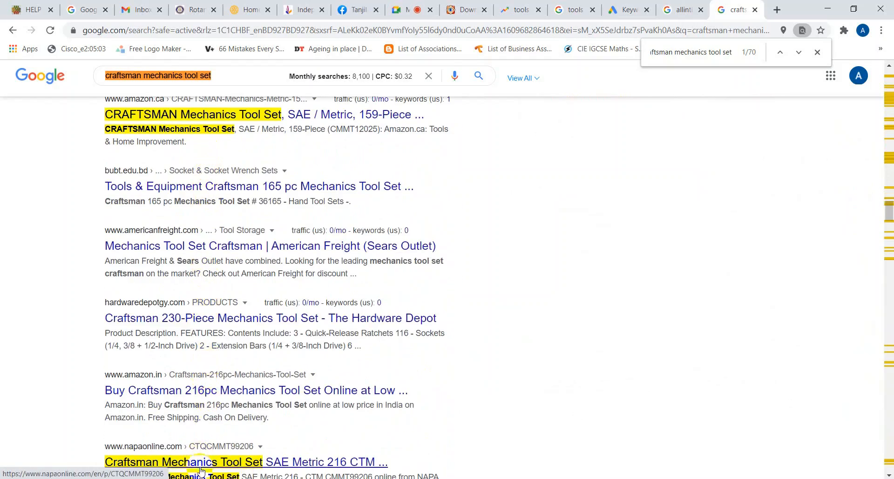
scroll(201, 472, "down", 5)
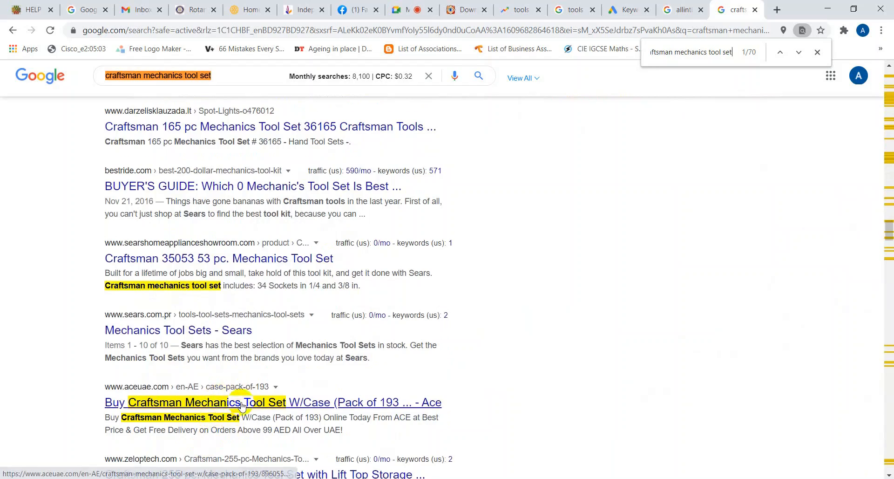
scroll(235, 400, "down", 5)
scroll(353, 390, "down", 9)
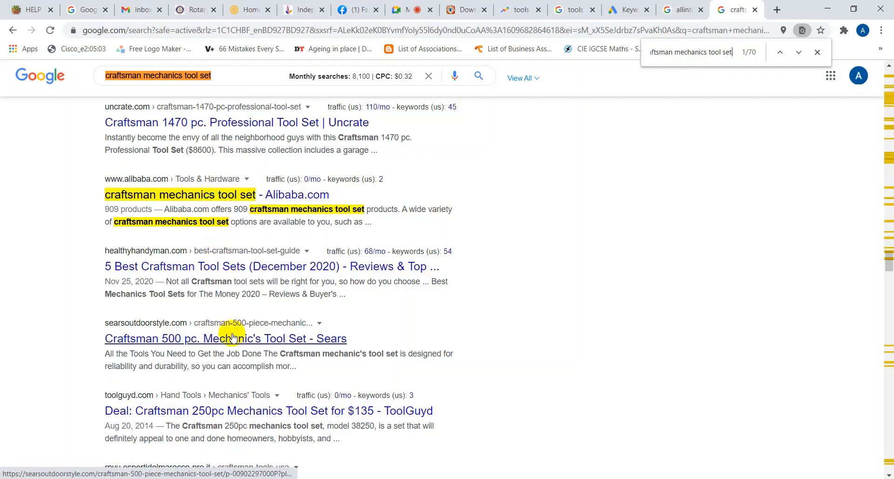
scroll(233, 381, "down", 12)
scroll(228, 391, "down", 20)
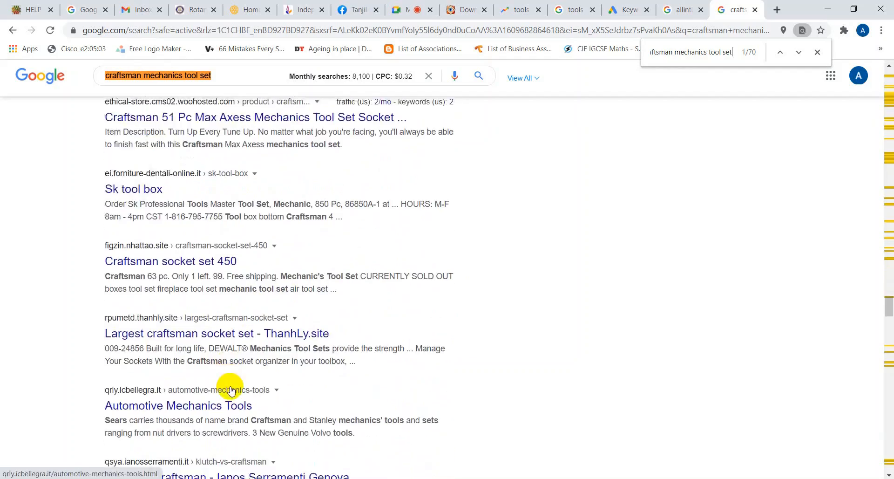
scroll(237, 387, "up", 5)
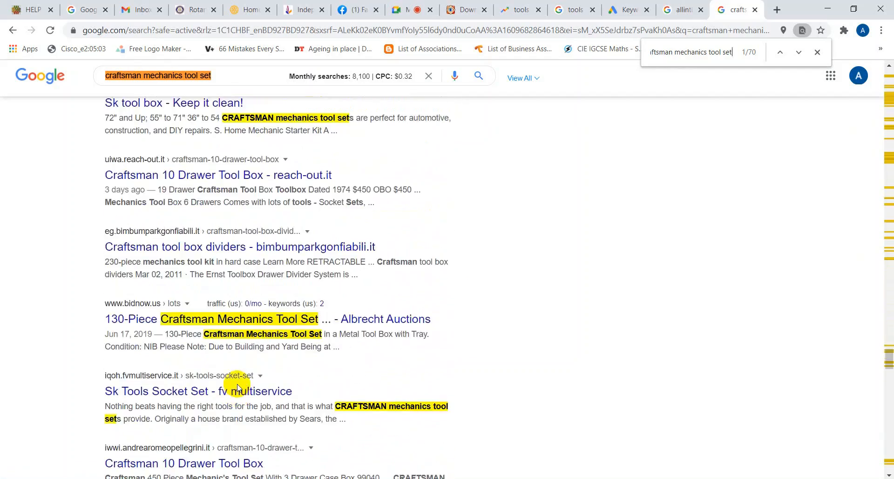
scroll(238, 390, "down", 15)
scroll(237, 390, "down", 20)
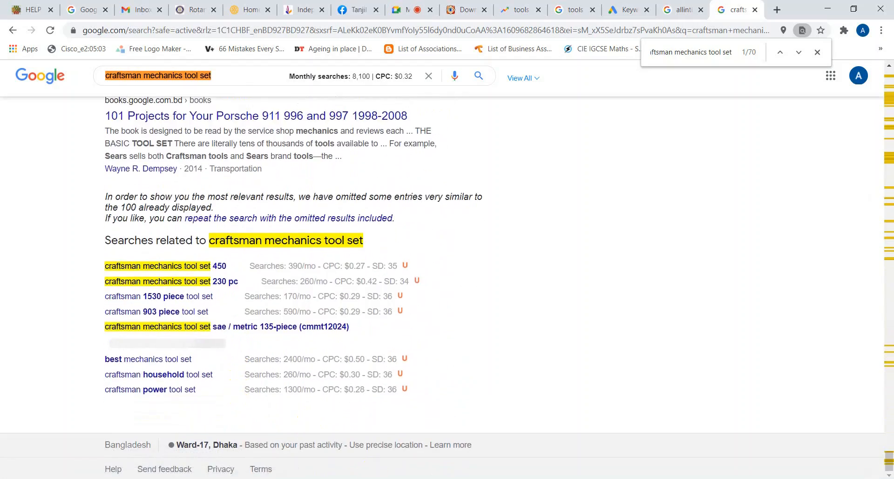
Switch to the Niche Research workbook in Excel and enter 12/2 as the keyword's "Top in 100" value in C28
mouse_move(445, 472)
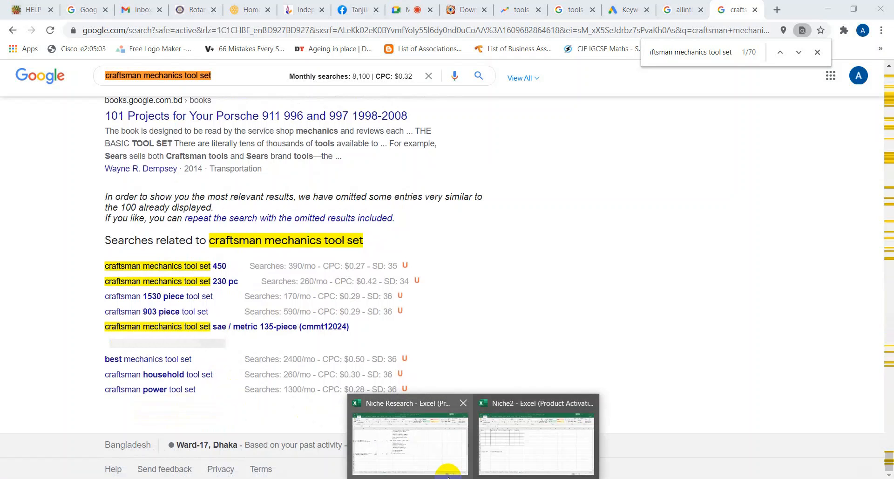
left_click(427, 451)
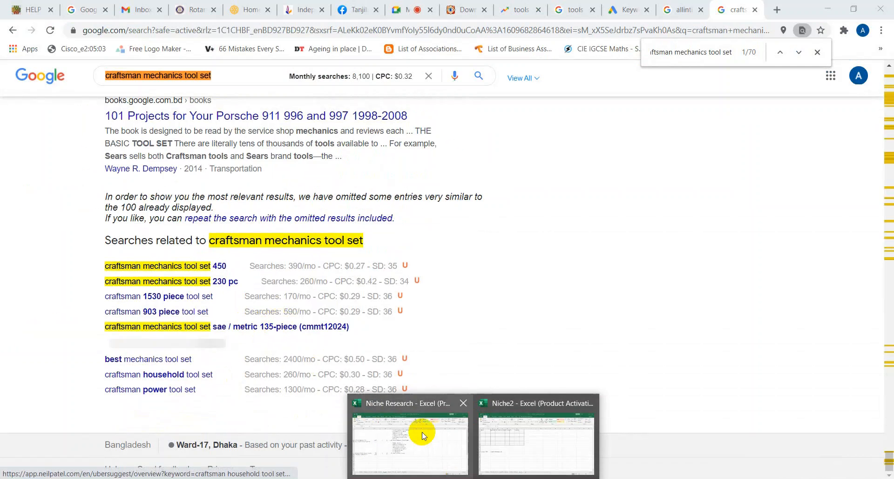
left_click(438, 435)
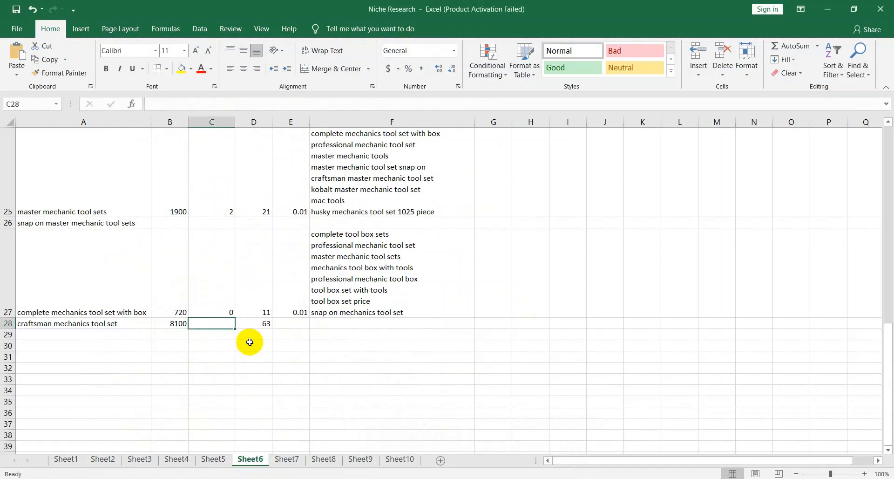
double_click(214, 324)
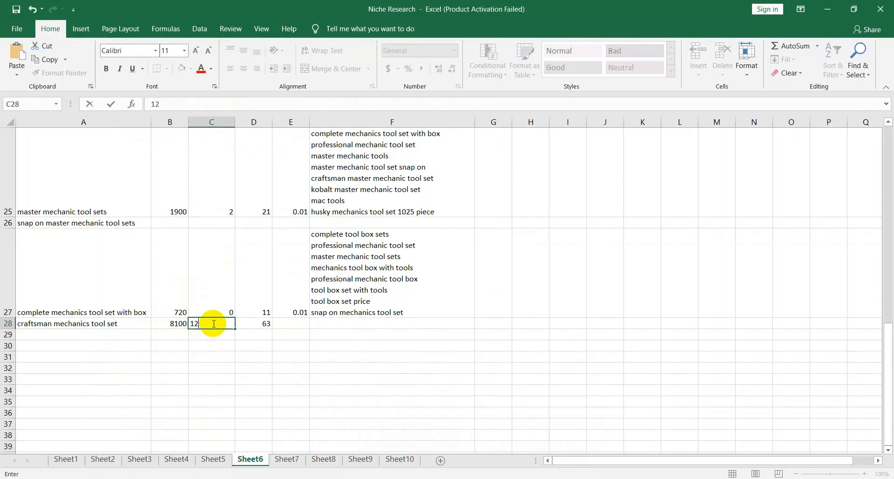
type("12/2")
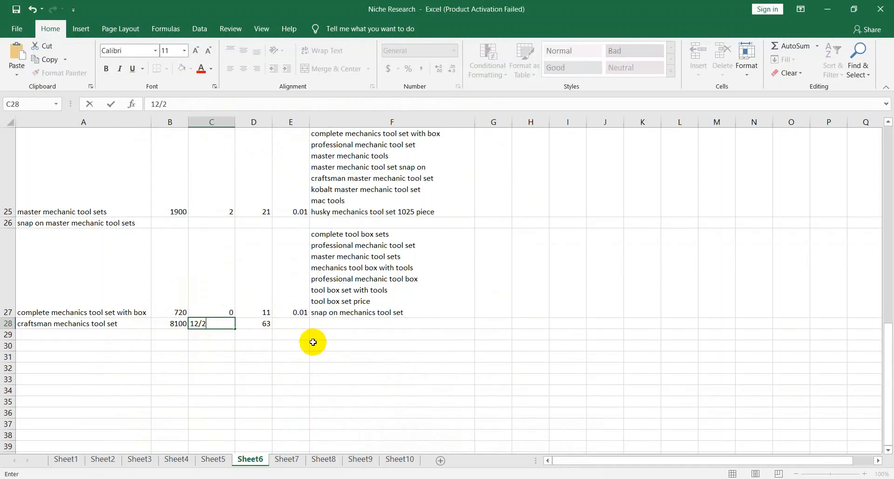
left_click(301, 325)
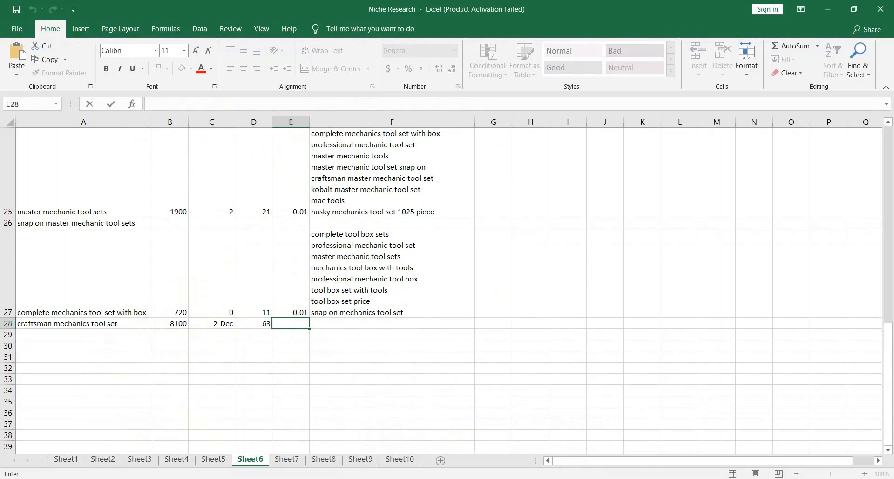
Change "screwdriver" to "tools" in the last keyword of A22 and copy "craftsman tools set"
mouse_move(473, 478)
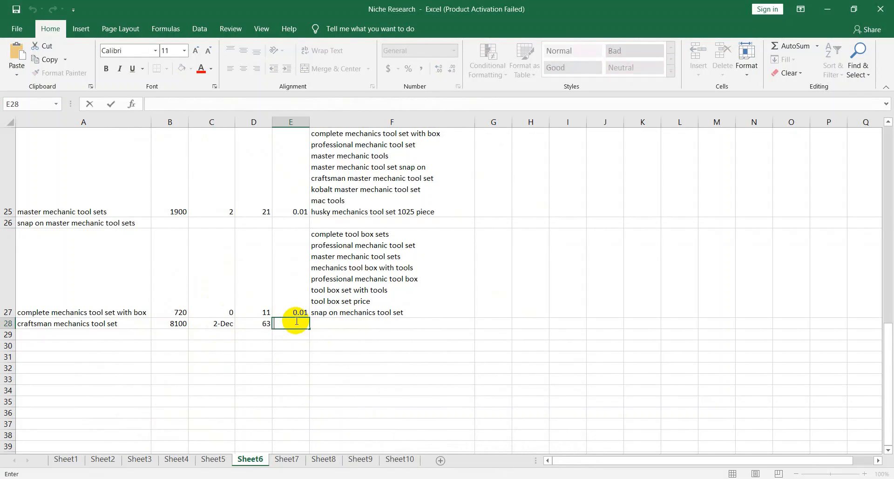
scroll(317, 329, "up", 2)
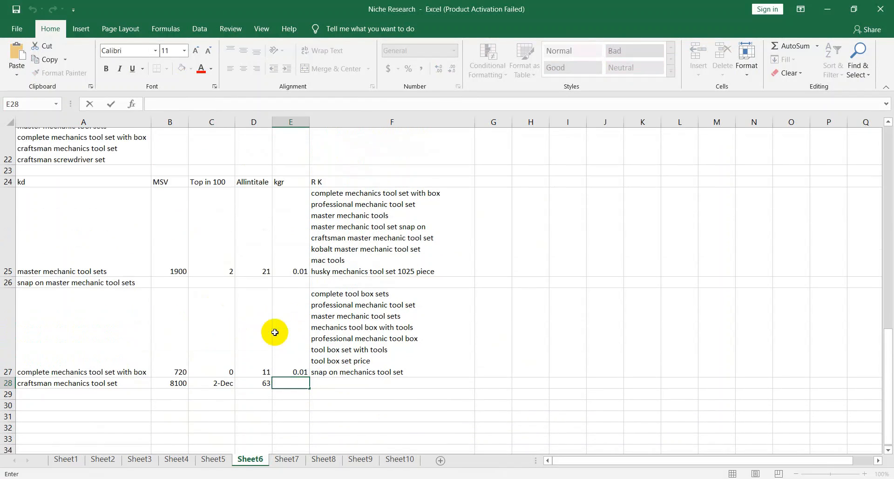
scroll(161, 303, "up", 2)
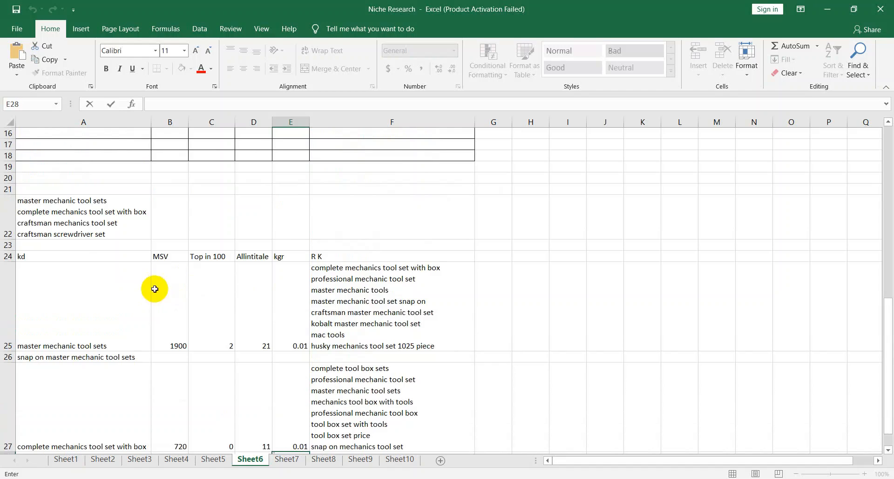
left_click(108, 235)
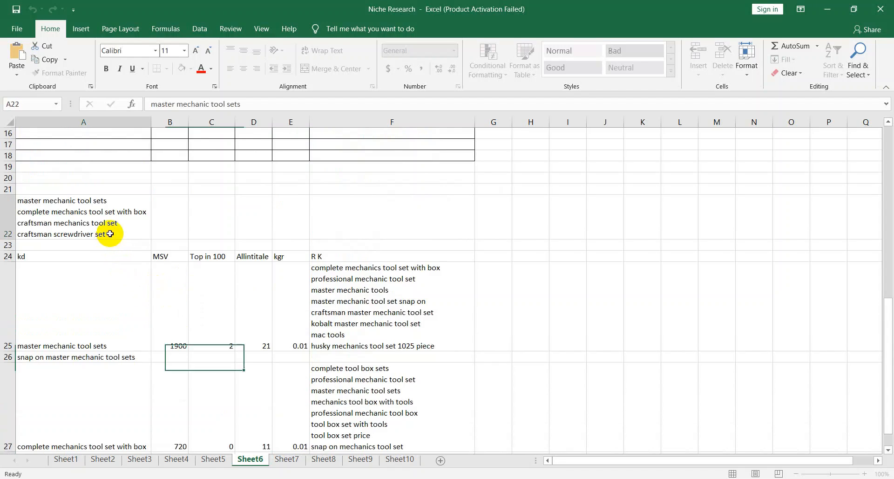
double_click(110, 234)
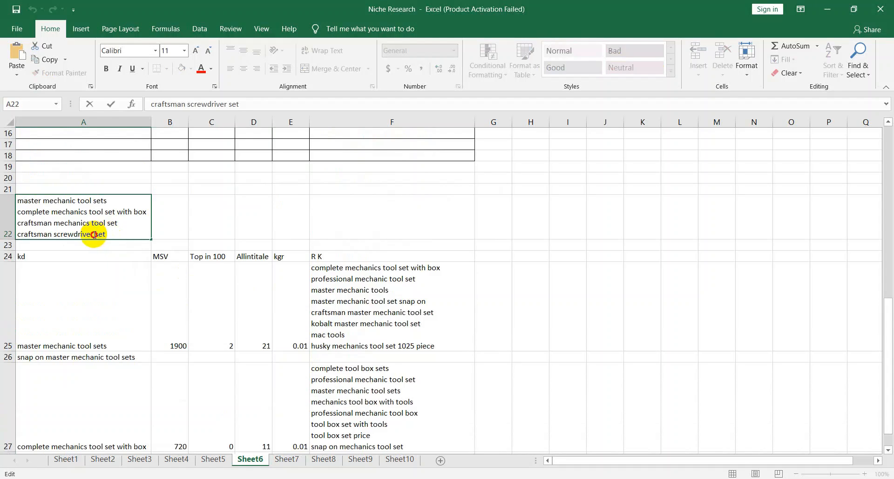
left_click_drag(94, 235, 54, 234)
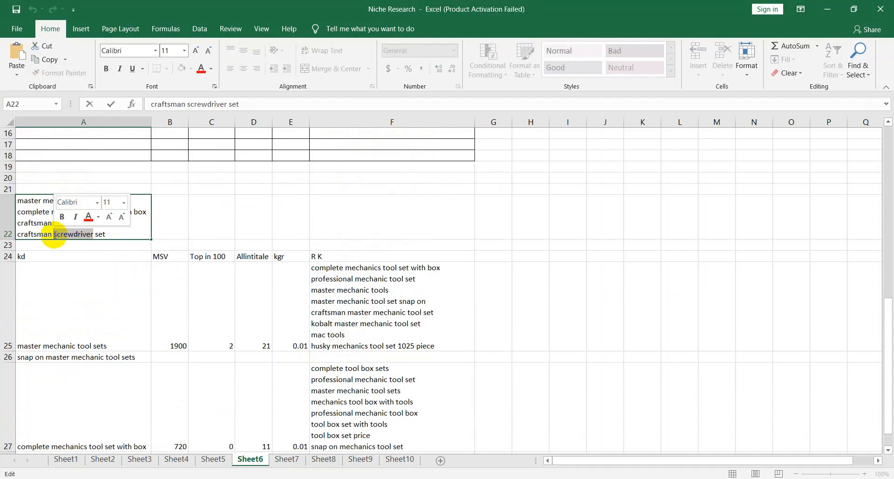
key("BackSpace")
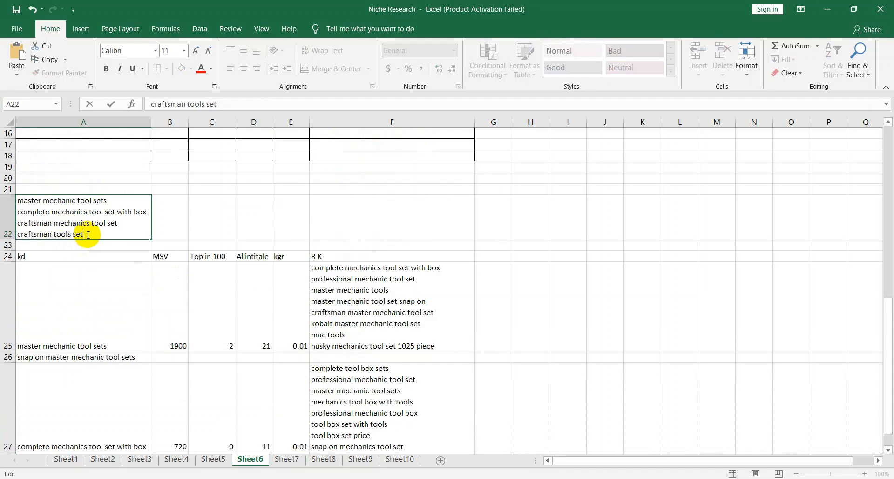
left_click_drag(85, 234, 22, 234)
key("ctrl+c")
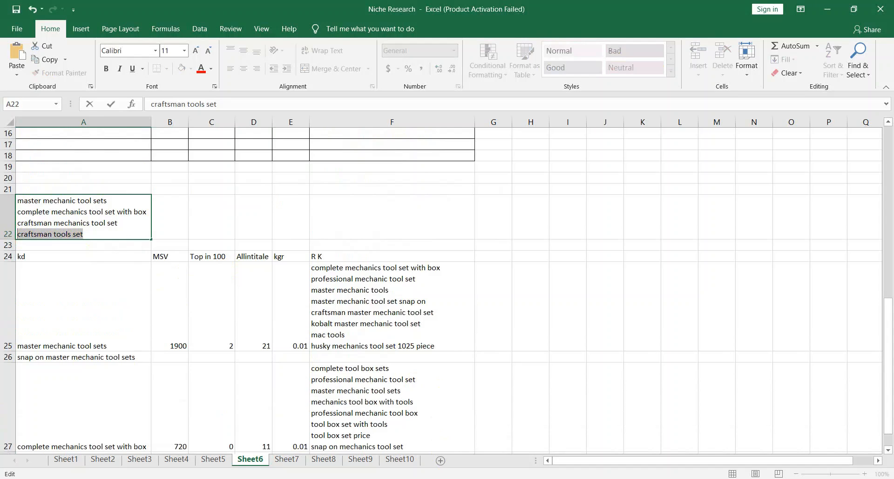
Switch to Chrome and search Google for "craftsman tools set" in place of the previous plain keyword query
mouse_move(416, 478)
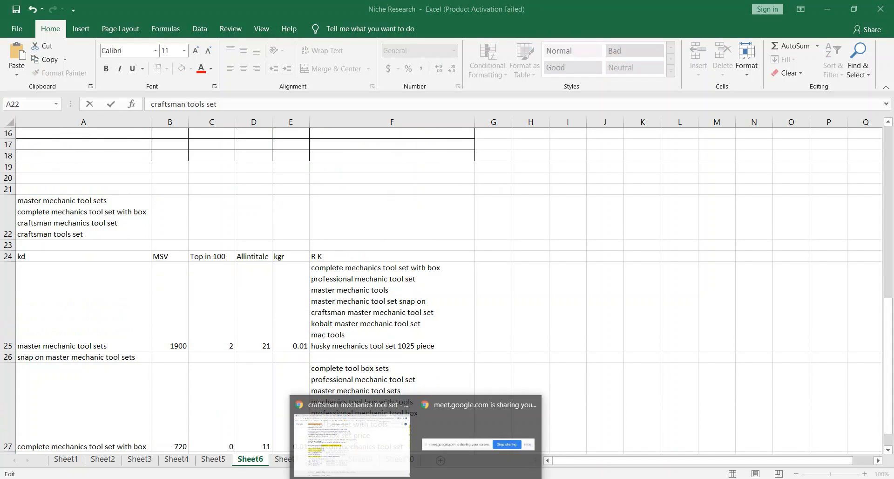
left_click(364, 461)
scroll(405, 356, "up", 6)
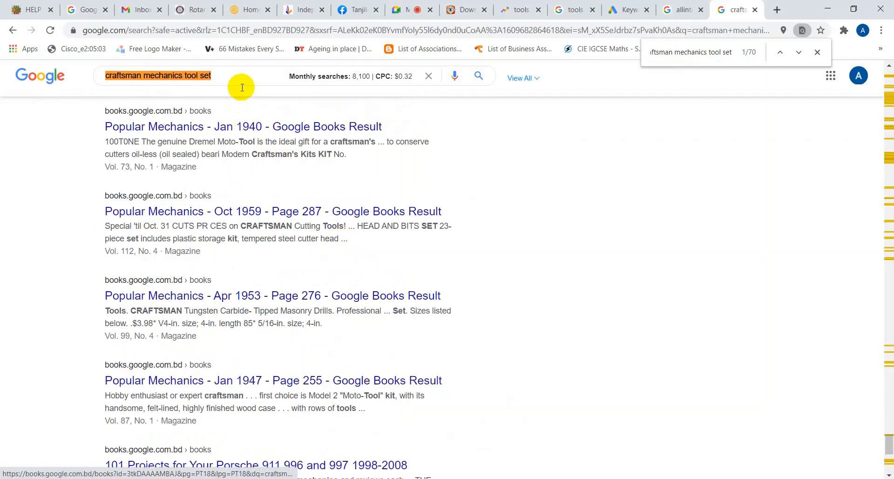
left_click_drag(219, 76, 97, 89)
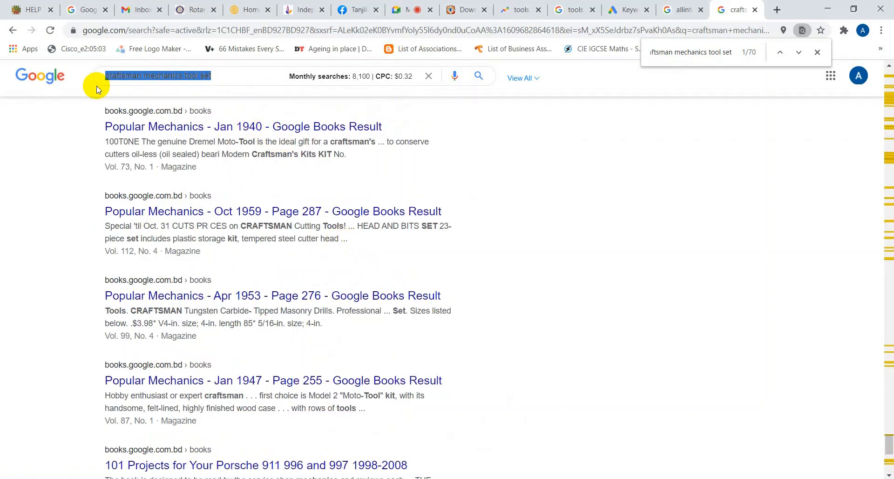
key("ctrl+v")
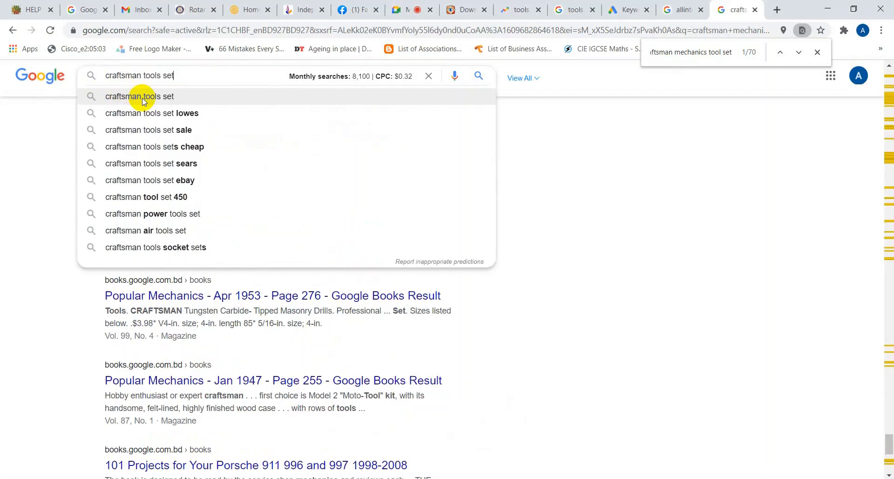
left_click(142, 97)
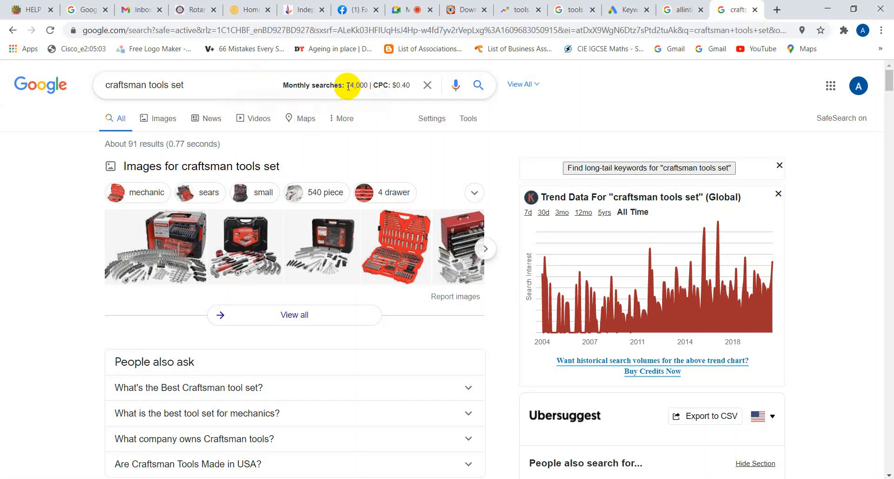
Run the Google query "allintitle:craftsman tools set" in place of the previous allintitle search
left_click(681, 10)
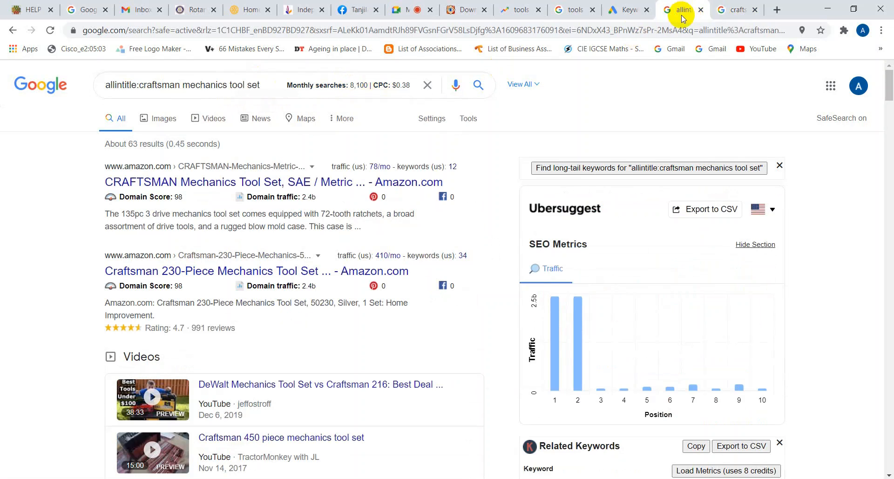
double_click(254, 85)
left_click_drag(236, 85, 141, 85)
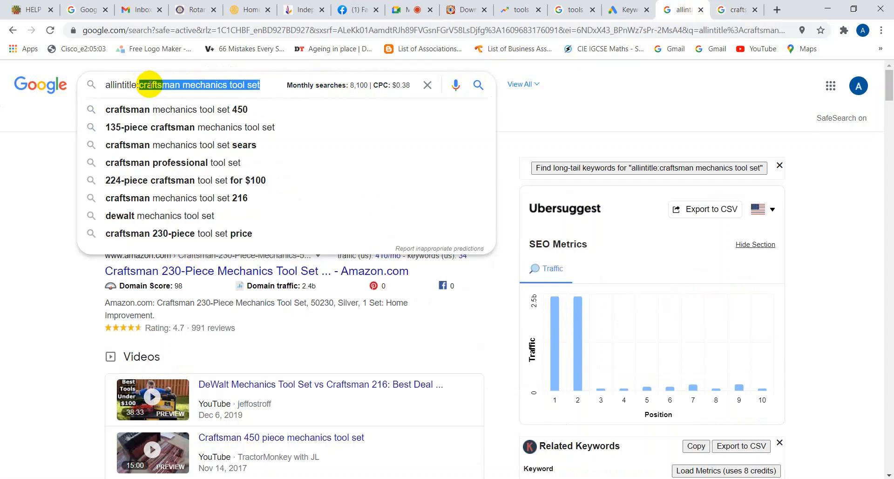
key("ctrl+v")
key("Return")
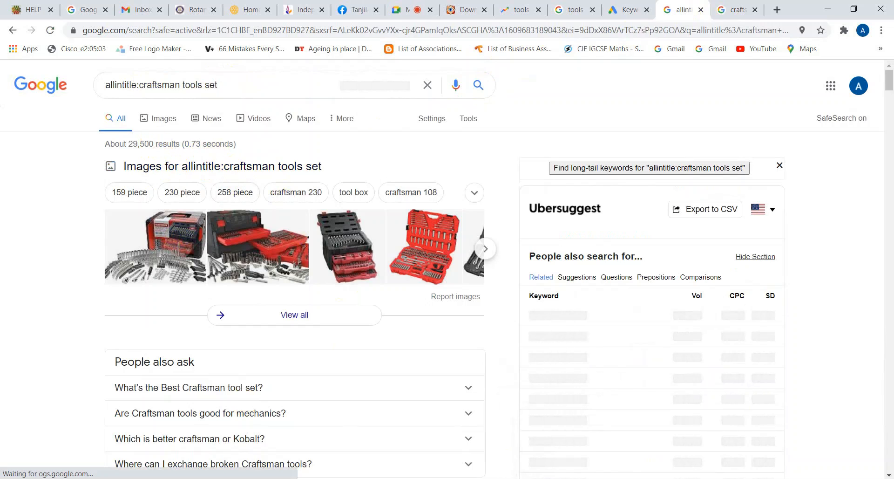
Switch to the Niche Research workbook in Excel and add the keyword "craftsman tools set" in A29
left_click(473, 478)
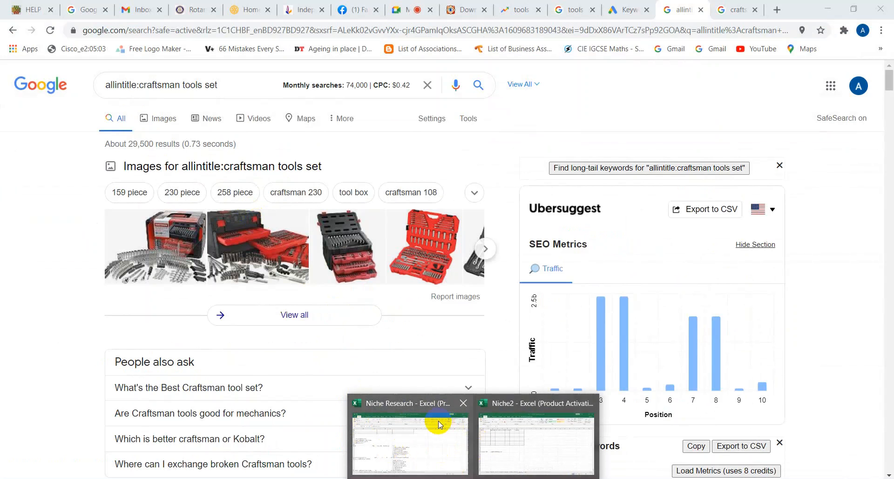
left_click(440, 451)
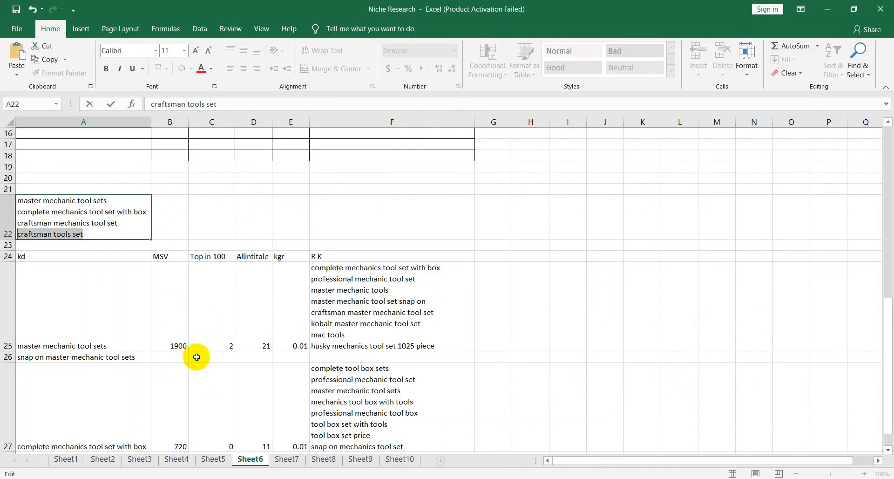
scroll(209, 371, "down", 2)
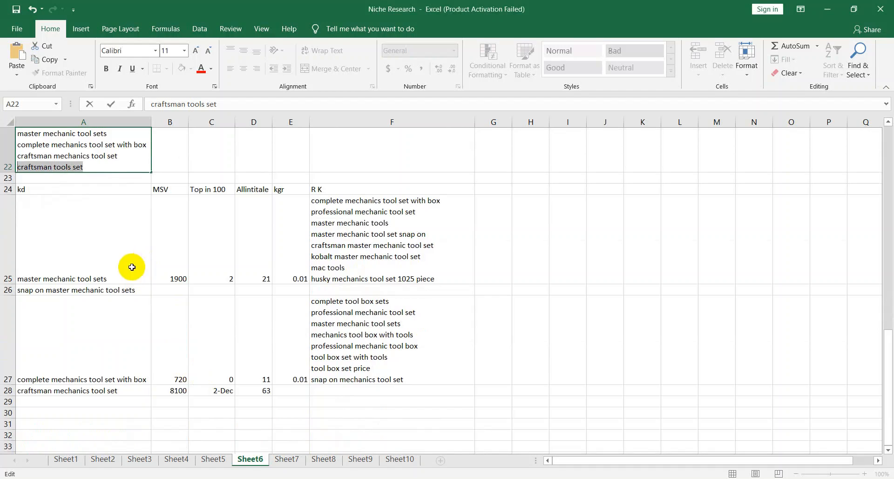
left_click(45, 402)
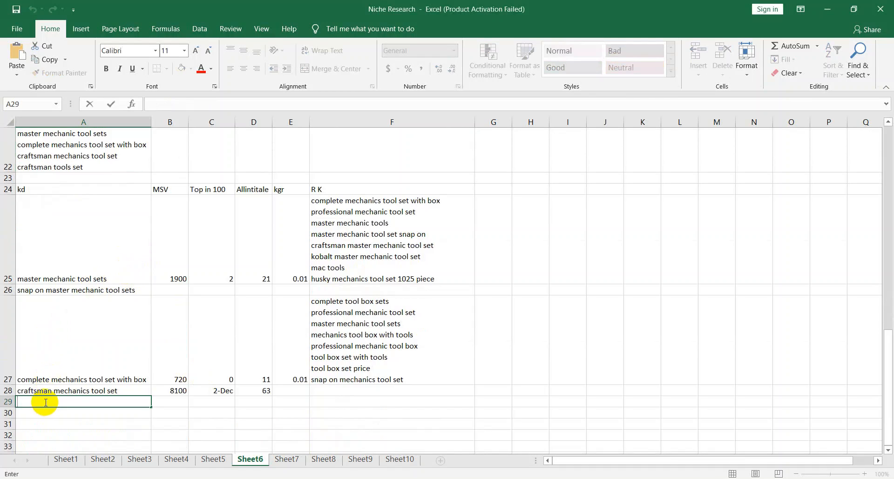
key("ctrl+v")
Enter 74000 as the keyword's MSV in B29 and 29500 as its allintitle count in D29, then select C29
left_click(167, 402)
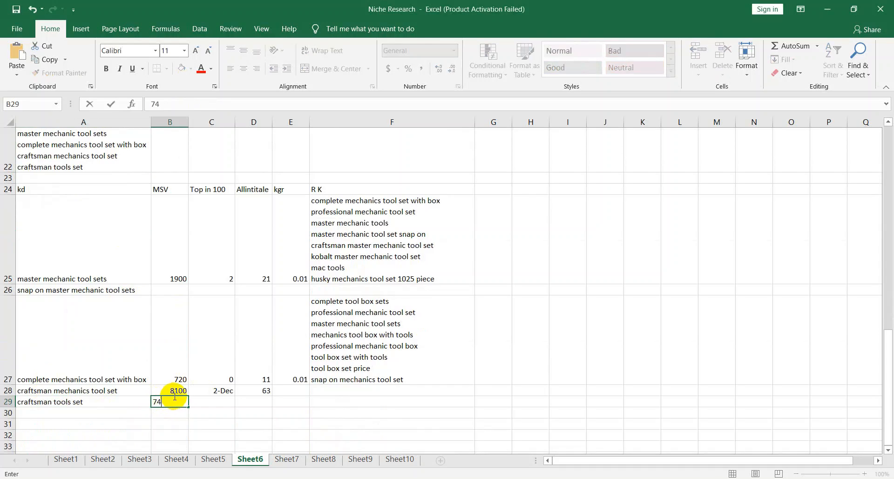
left_click(265, 401)
type("29500")
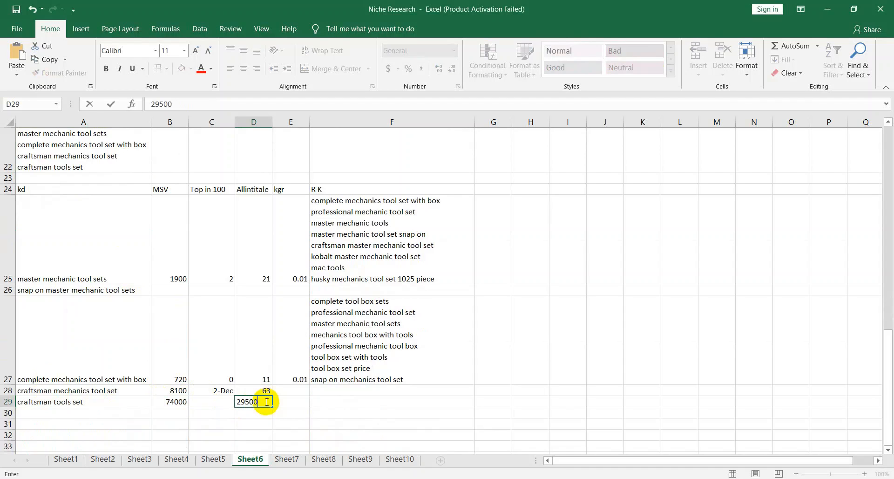
left_click(207, 402)
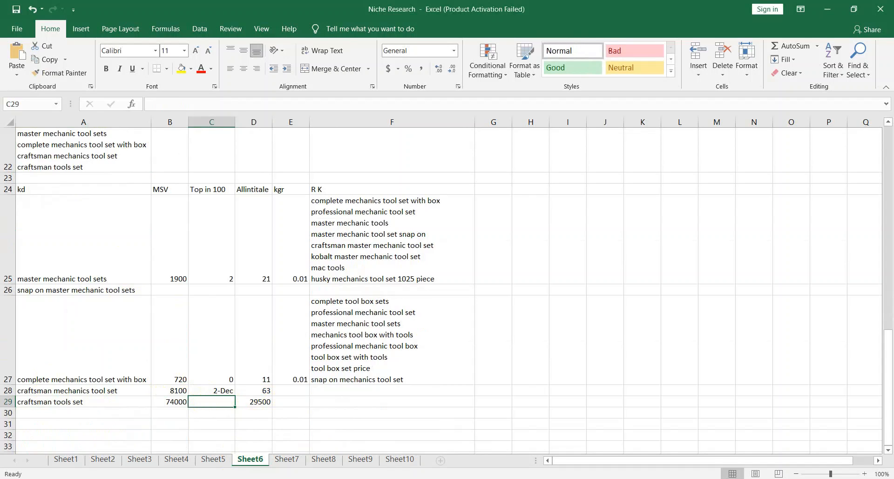
Switch to Chrome and find "craftsman tools set" within the plain keyword results page
left_click(384, 433)
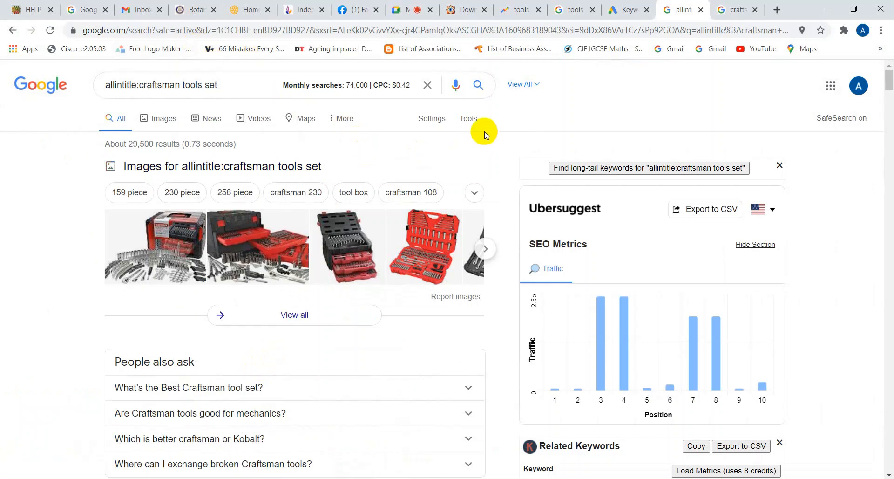
left_click(738, 16)
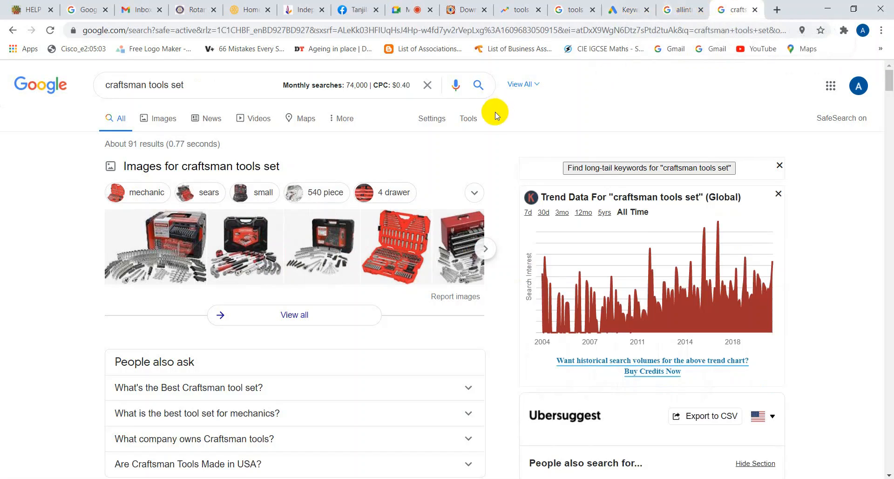
key("ctrl+f")
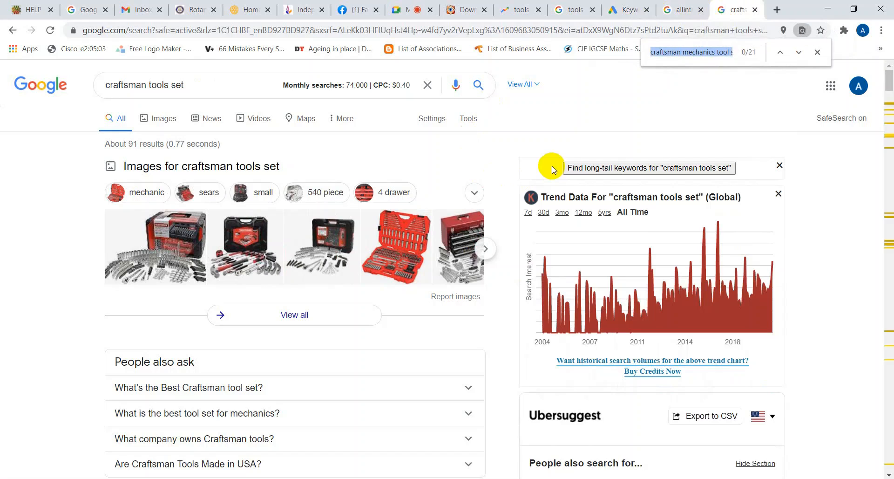
key("ctrl+v")
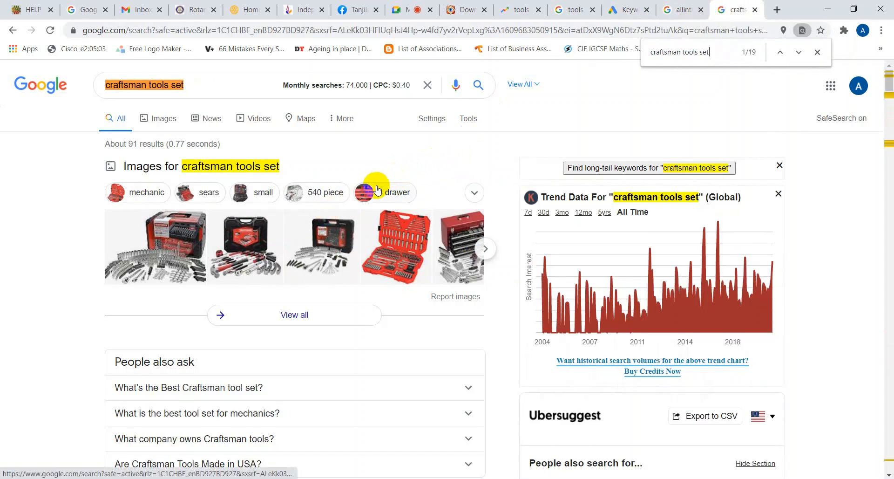
Look through the result titles on the "craftsman tools set" results page for exact matches of the keyword
scroll(376, 186, "down", 5)
scroll(376, 186, "down", 12)
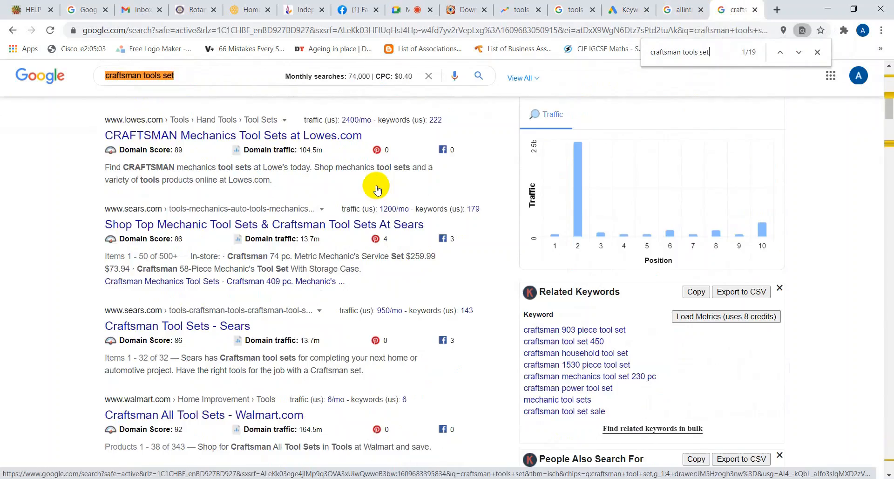
scroll(376, 188, "down", 4)
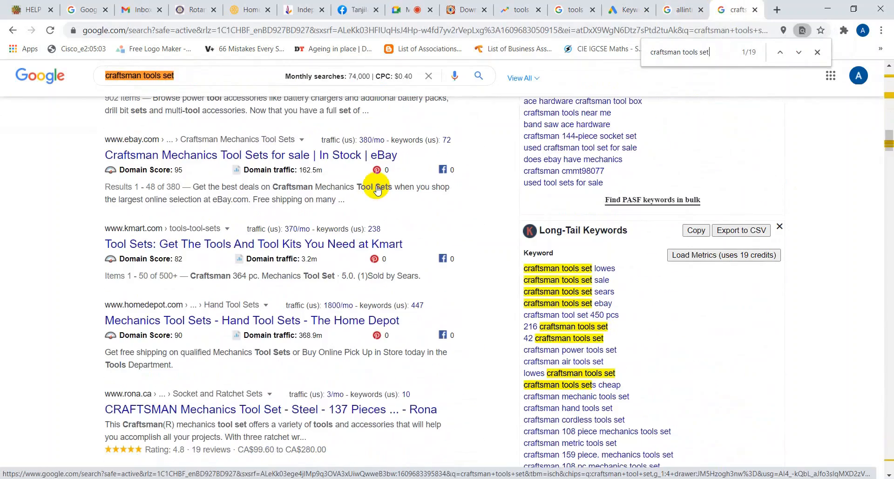
scroll(377, 188, "up", 15)
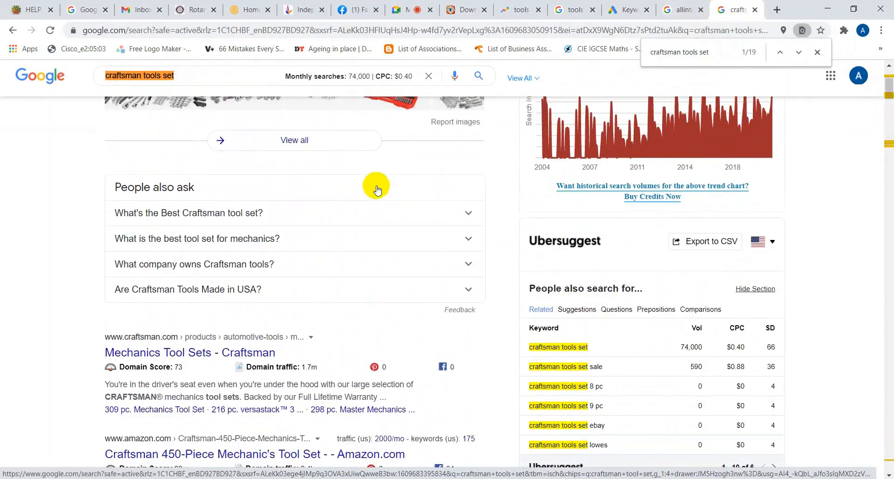
scroll(378, 189, "up", 4)
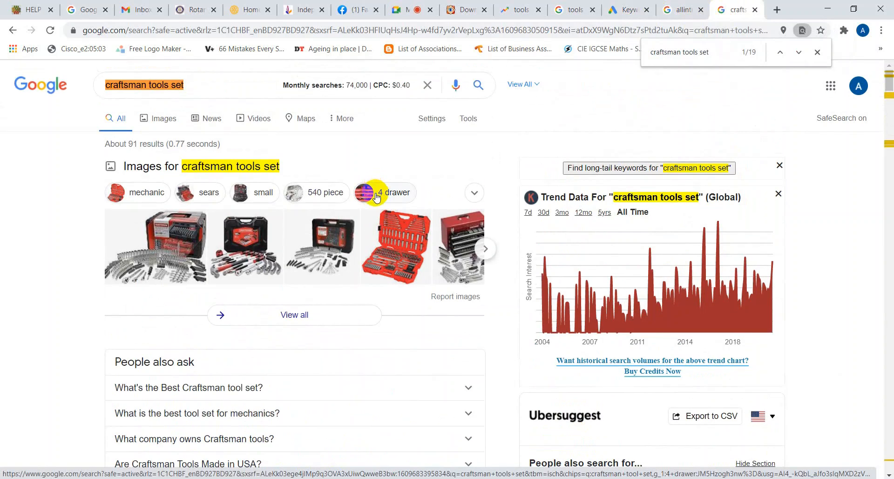
scroll(377, 196, "down", 14)
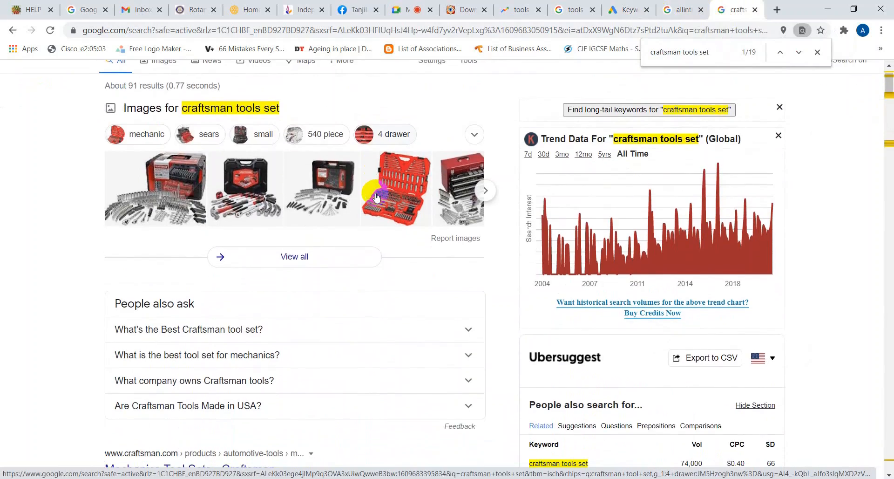
scroll(376, 197, "down", 5)
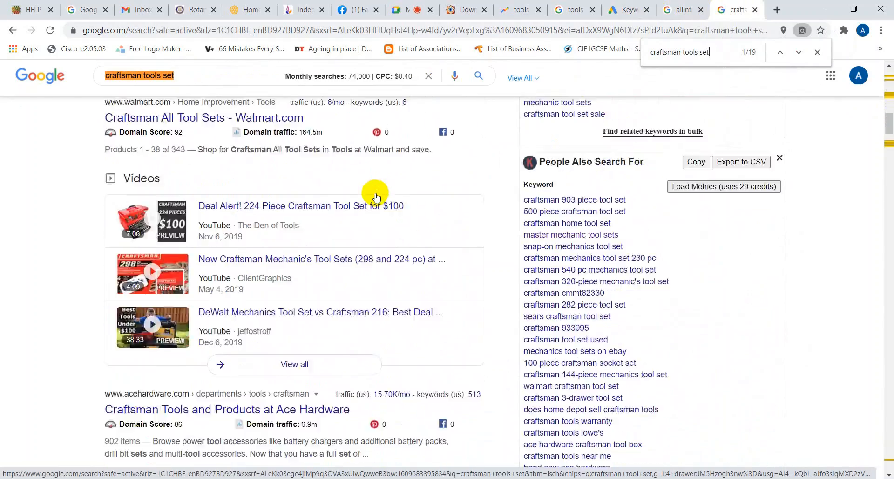
scroll(377, 195, "up", 11)
scroll(377, 194, "up", 5)
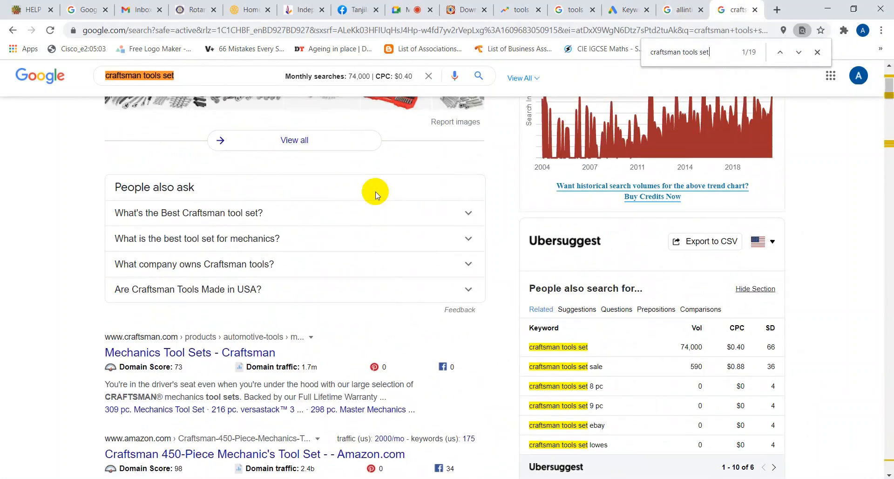
scroll(376, 195, "up", 4)
scroll(376, 195, "down", 7)
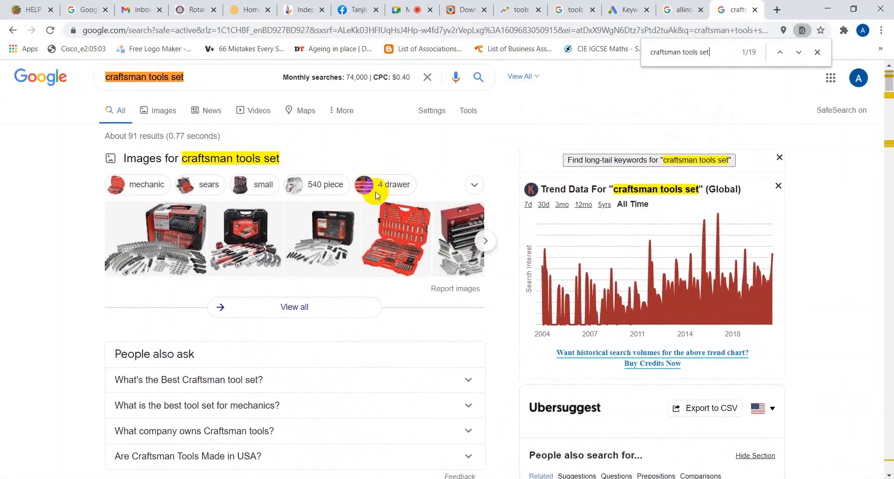
scroll(376, 195, "down", 20)
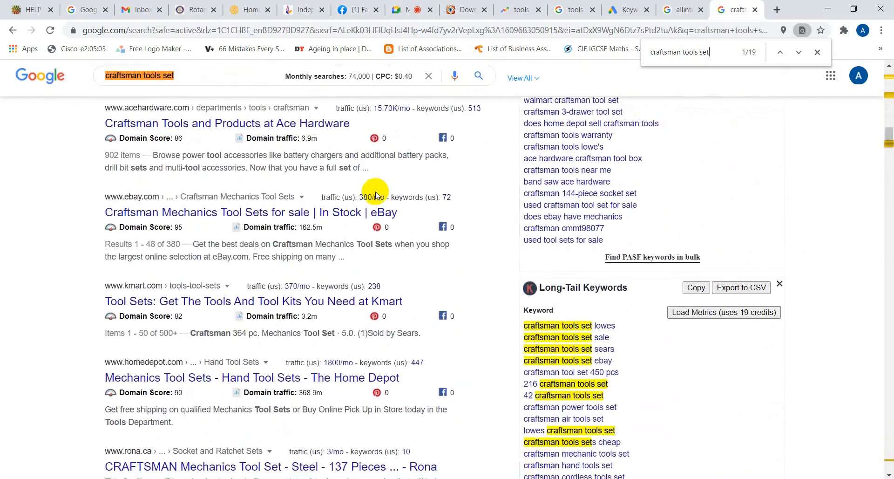
scroll(376, 195, "down", 20)
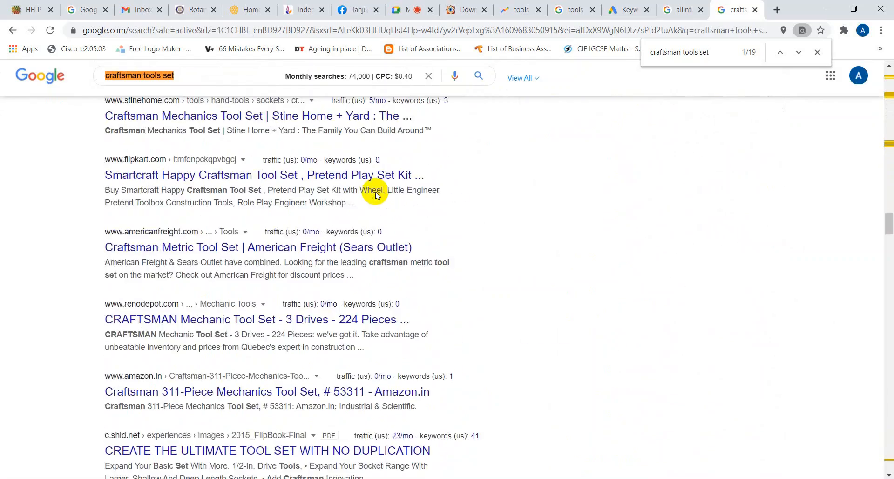
scroll(376, 195, "down", 20)
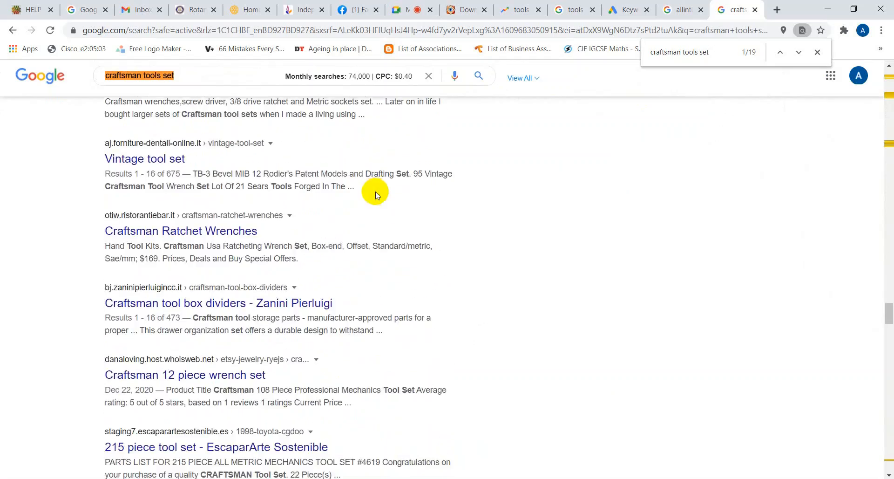
scroll(377, 195, "down", 20)
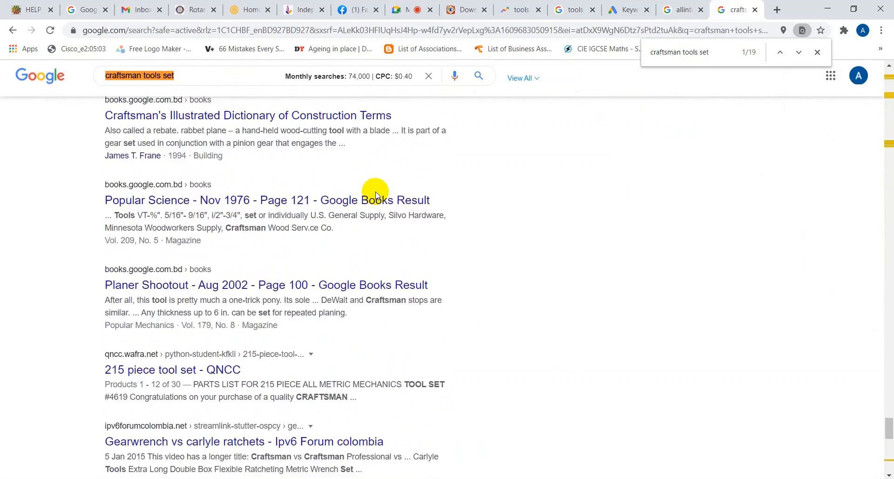
scroll(376, 194, "down", 4)
scroll(375, 192, "down", 20)
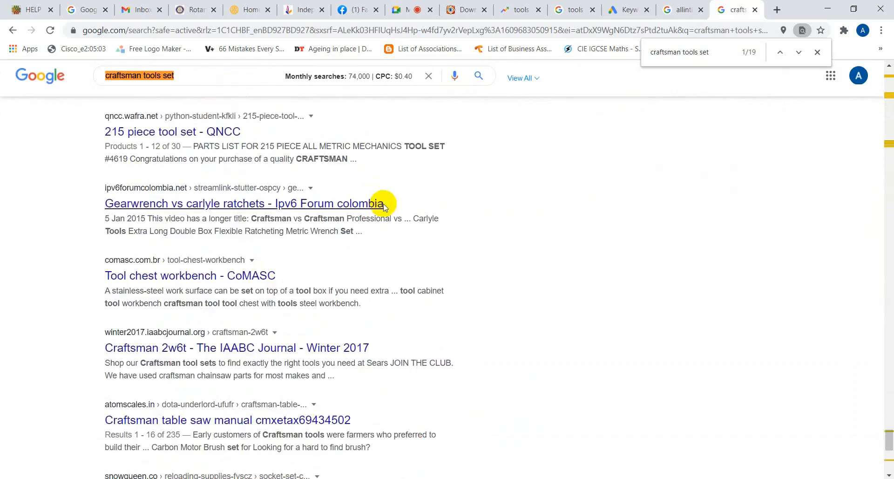
scroll(392, 213, "down", 20)
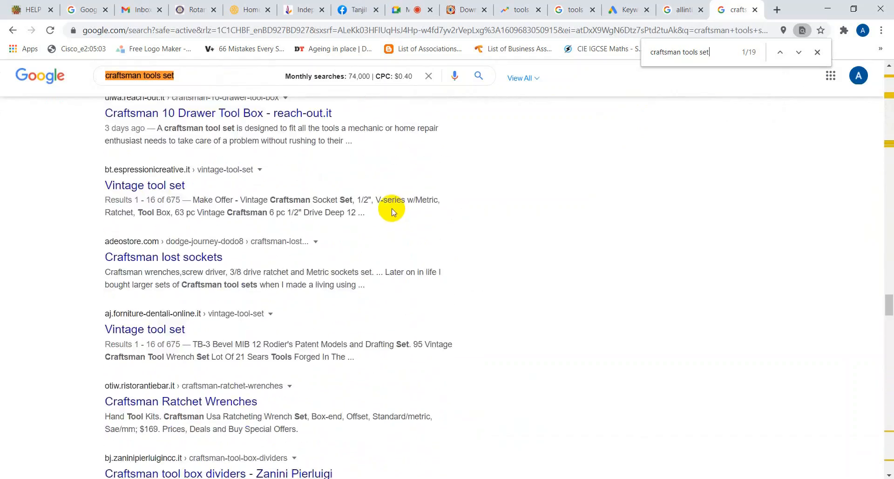
scroll(390, 211, "up", 15)
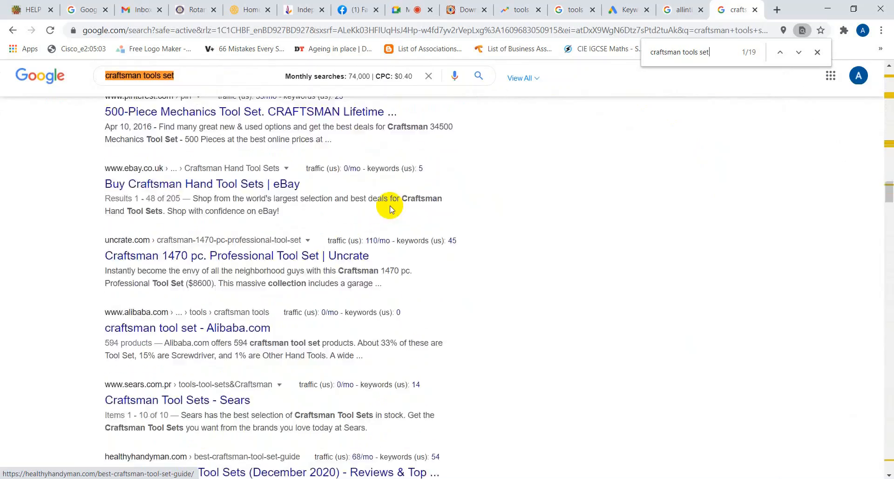
scroll(391, 209, "up", 10)
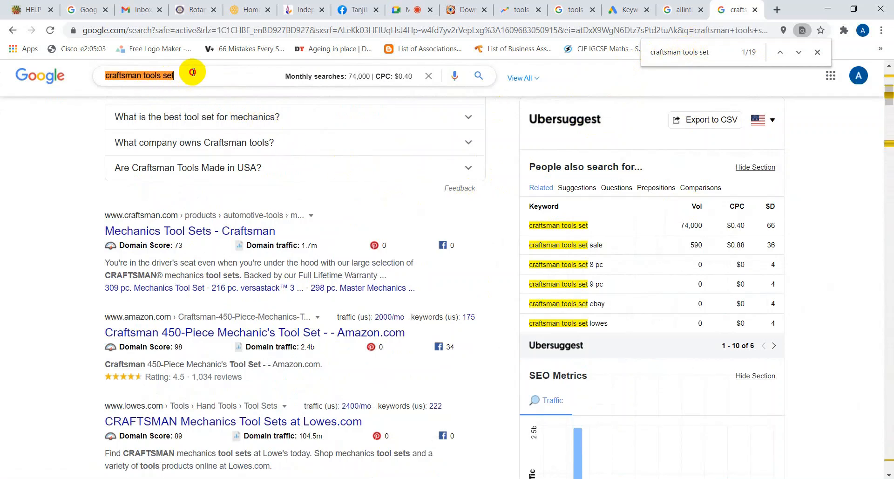
Shorten the plain keyword search to "tools set" and run it
left_click_drag(189, 73, 99, 79)
key("BackSpace")
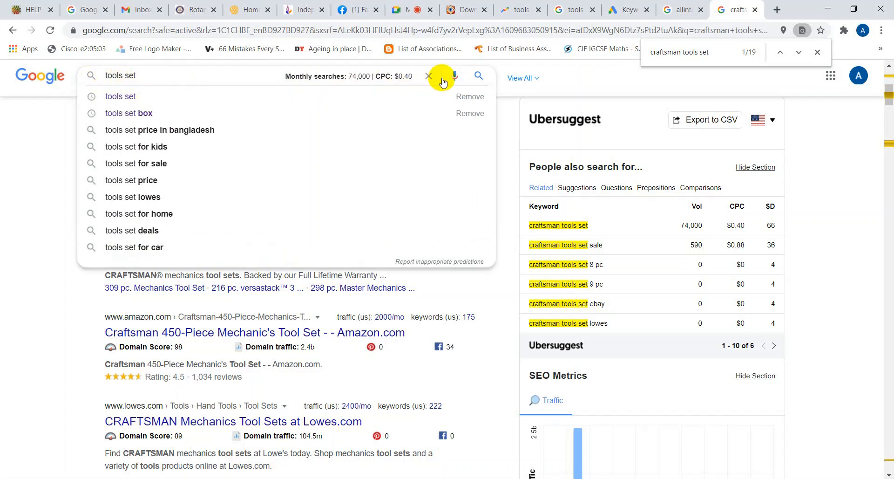
left_click(478, 76)
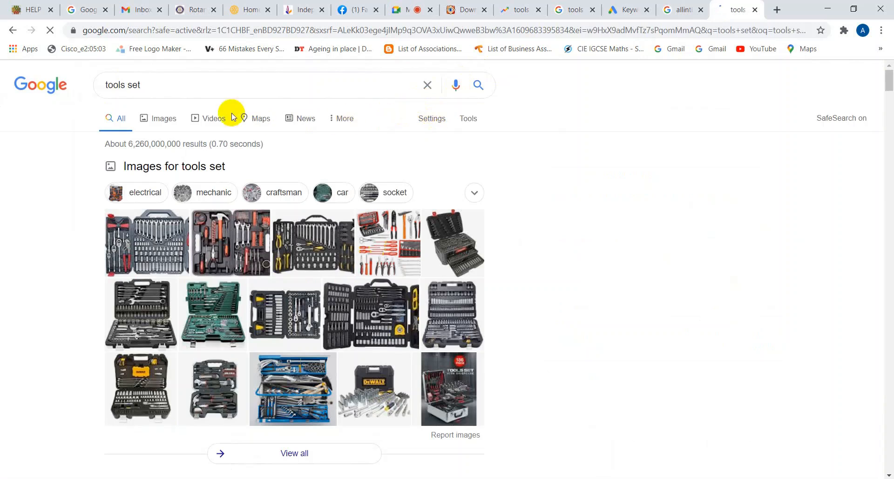
Reuse the keyword in the allintitle search, running "allintitle:tools set" in place of the craftsman query
triple_click(103, 86)
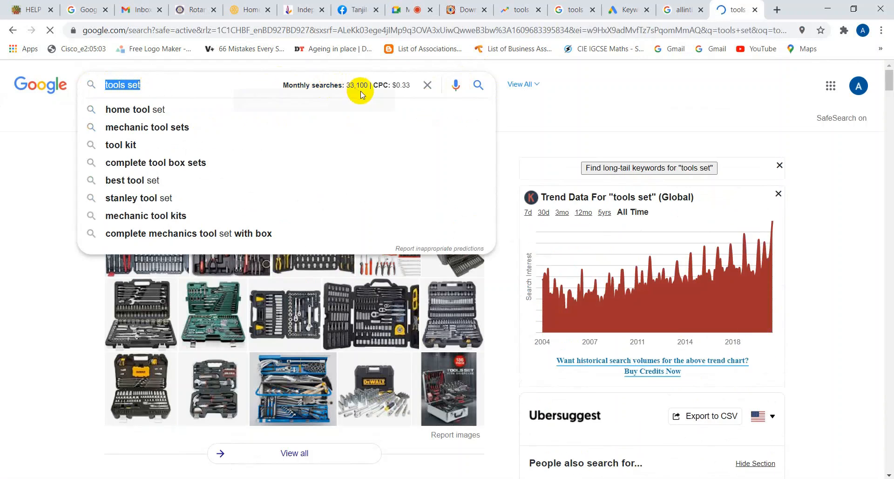
left_click(678, 11)
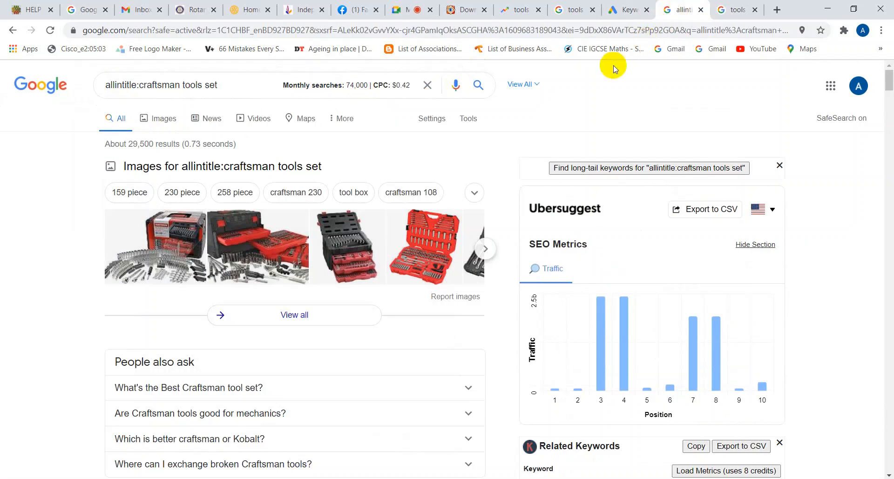
left_click_drag(228, 86, 142, 87)
type("tools set")
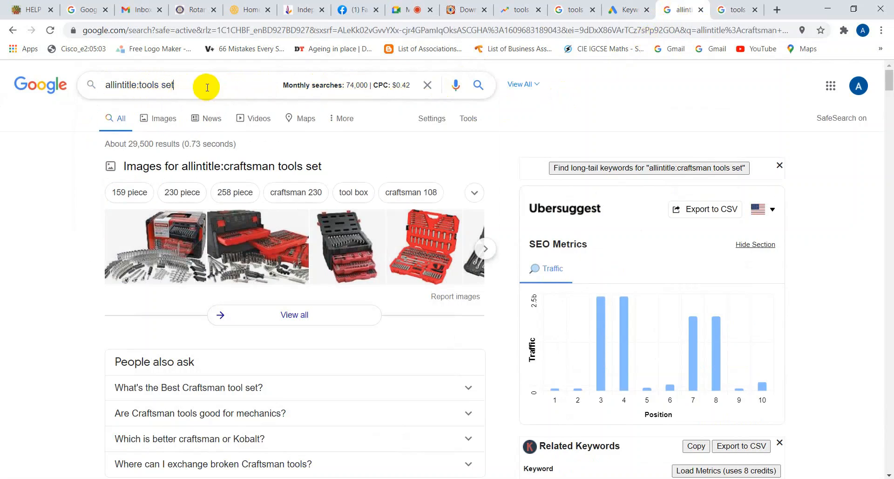
left_click(480, 86)
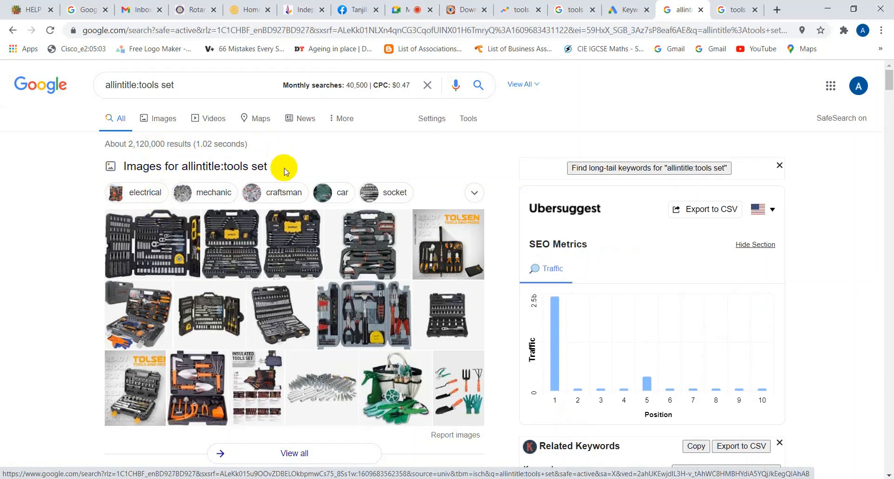
Open the Ubersuggest export for "allintitle:tools set", check its keyword ideas page and close it again
scroll(523, 194, "down", 5)
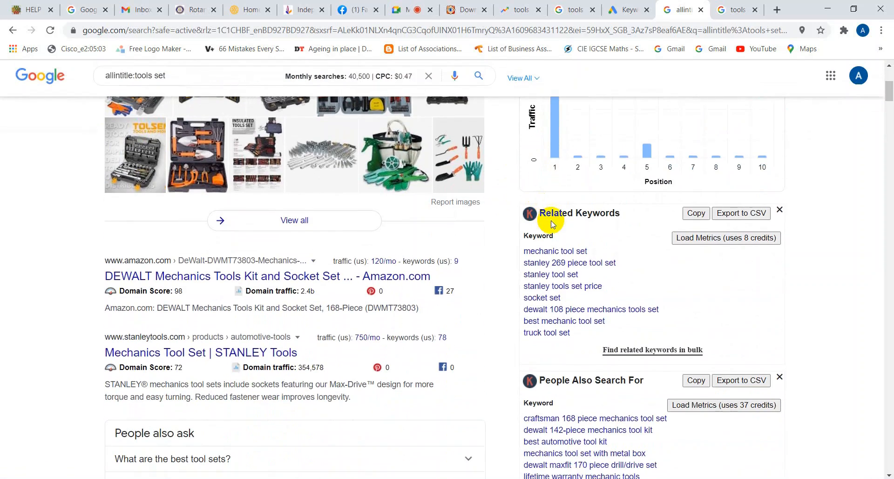
scroll(549, 256, "up", 5)
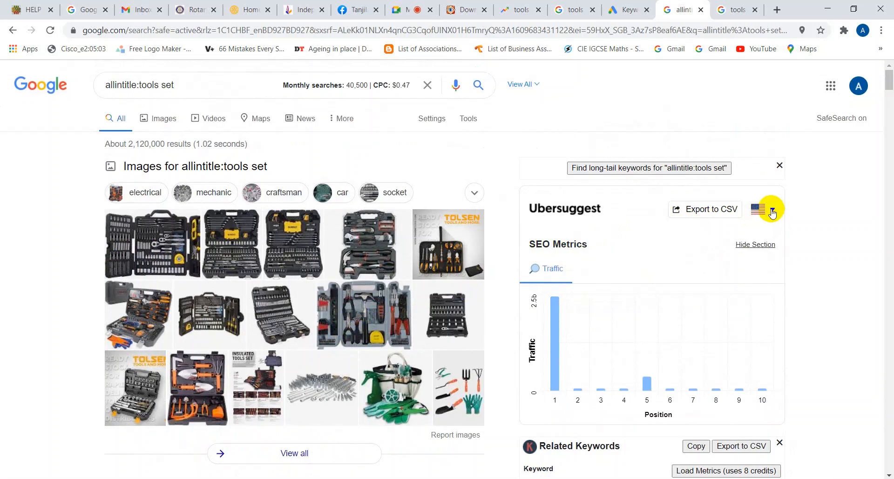
scroll(748, 225, "down", 3)
scroll(741, 149, "up", 1)
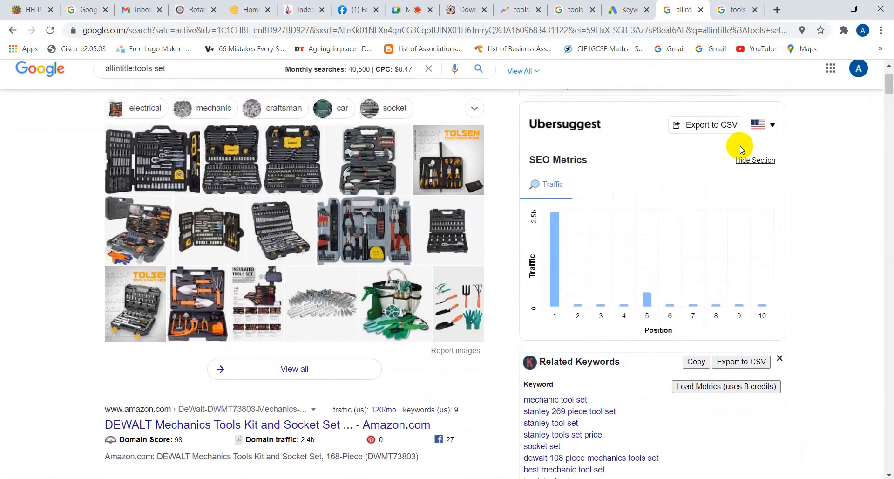
scroll(741, 149, "up", 2)
left_click(707, 213)
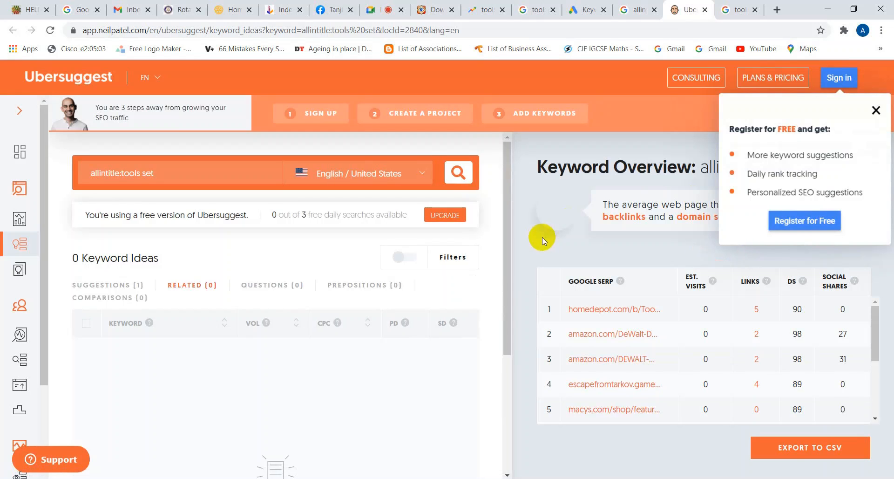
scroll(510, 253, "down", 3)
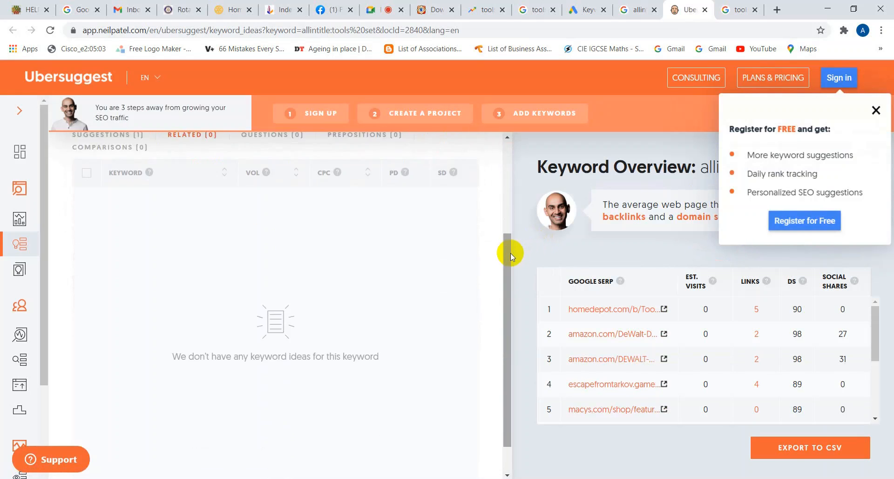
scroll(510, 253, "up", 3)
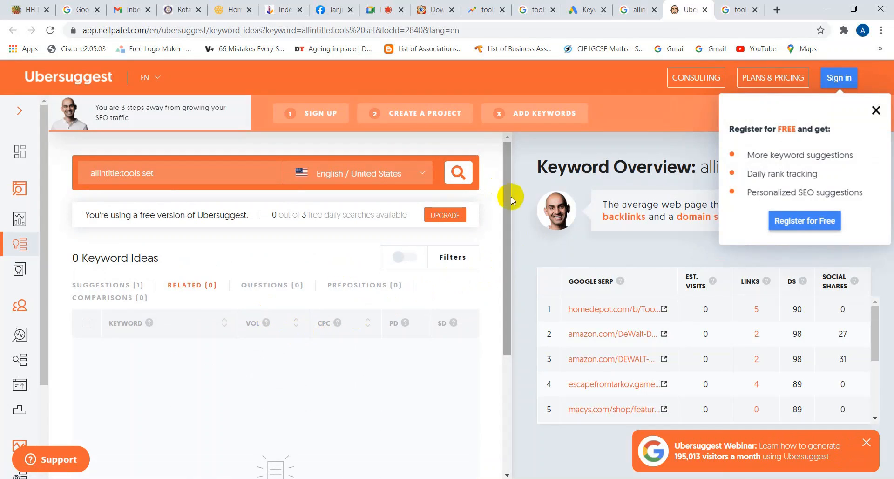
left_click(705, 9)
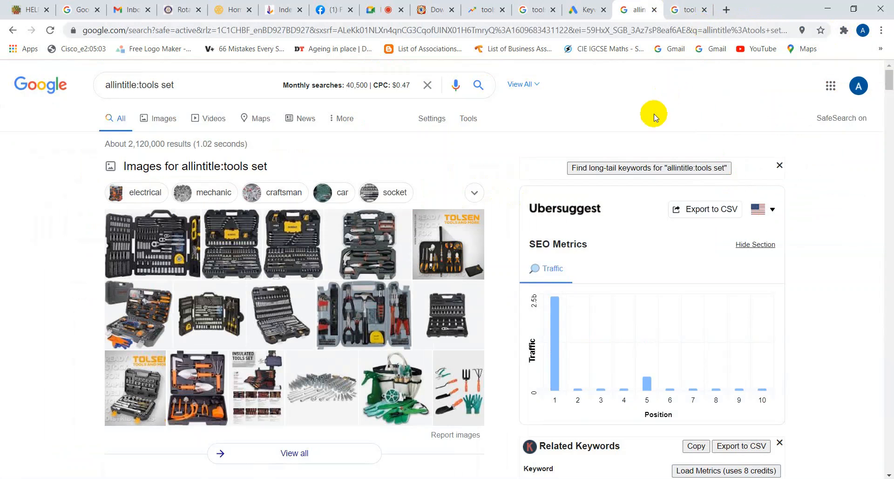
Open "mechanic tool set" from the Related Keywords list and bring up its People also search for keywords
scroll(582, 339, "down", 5)
scroll(585, 339, "up", 1)
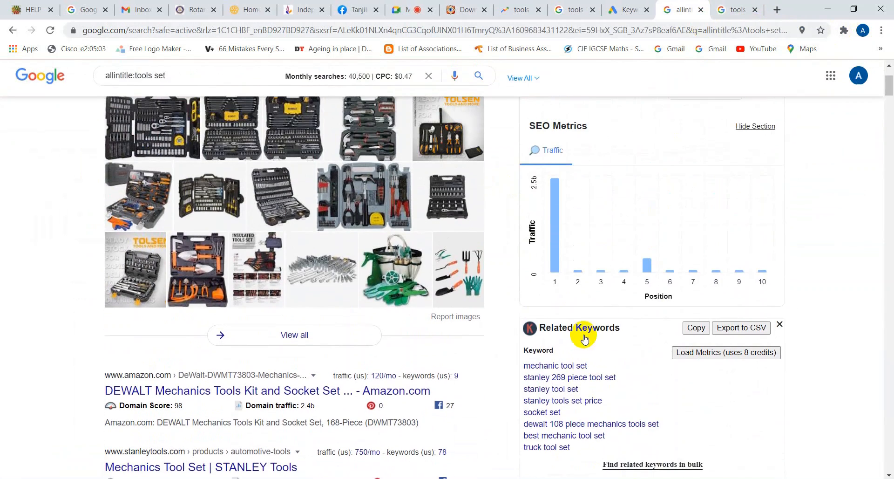
scroll(585, 326, "up", 1)
scroll(587, 327, "down", 1)
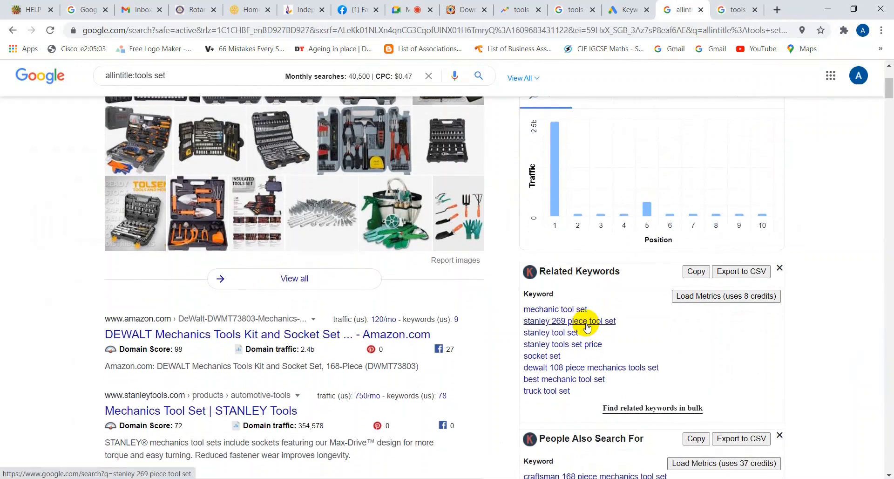
scroll(585, 328, "up", 2)
scroll(594, 296, "down", 1)
scroll(599, 287, "down", 3)
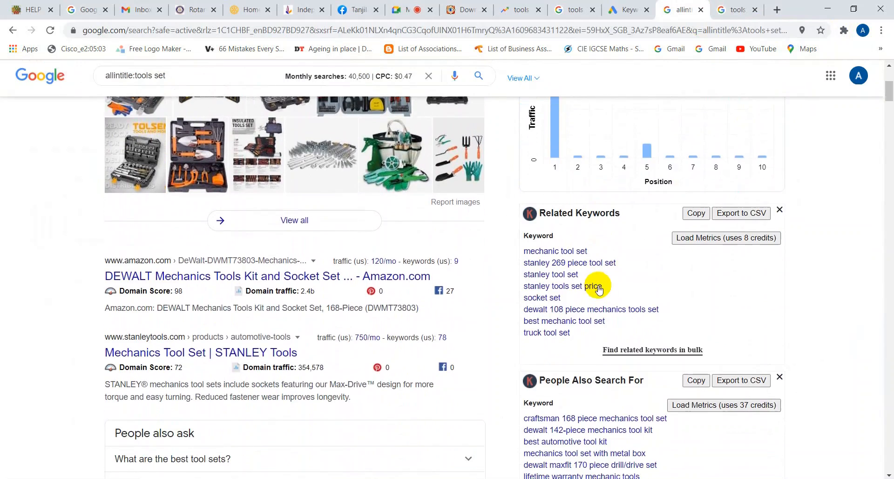
scroll(609, 180, "up", 1)
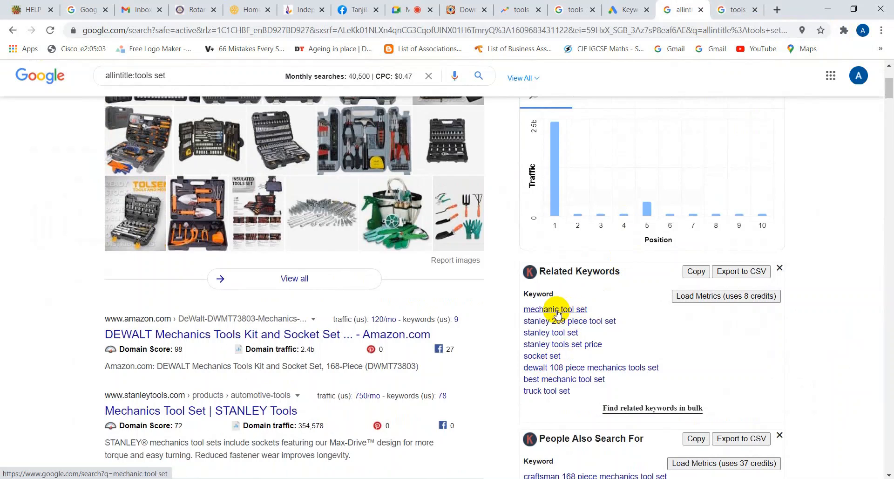
left_click(557, 311)
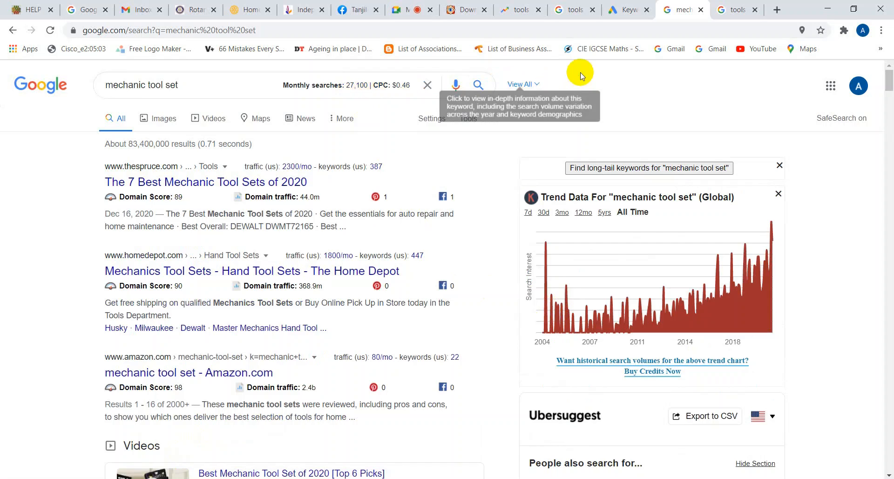
scroll(651, 318, "down", 6)
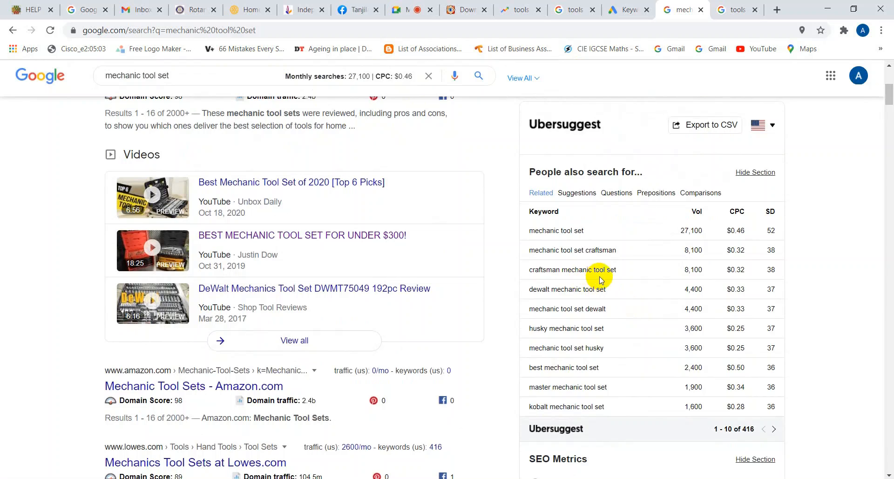
Review the "mechanic tool set" results page, including its videos, Ubersuggest suggestions and Related Keywords list
scroll(614, 285, "down", 4)
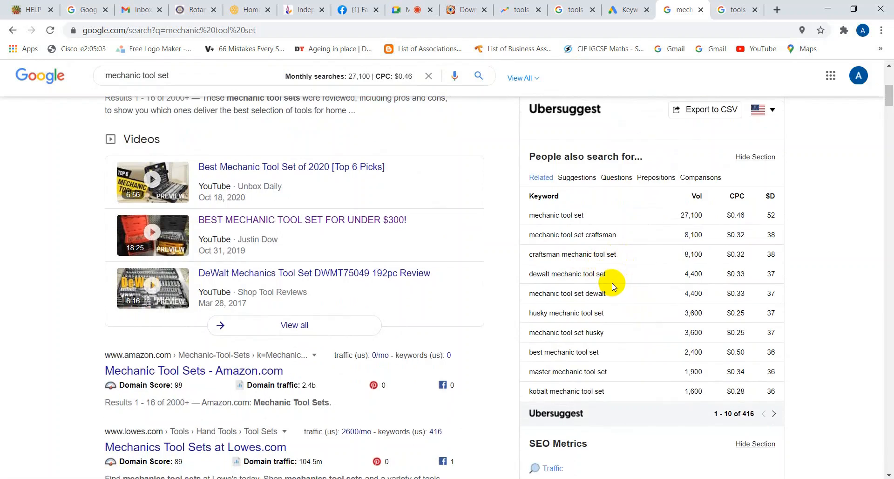
scroll(613, 273, "down", 3)
scroll(613, 267, "down", 1)
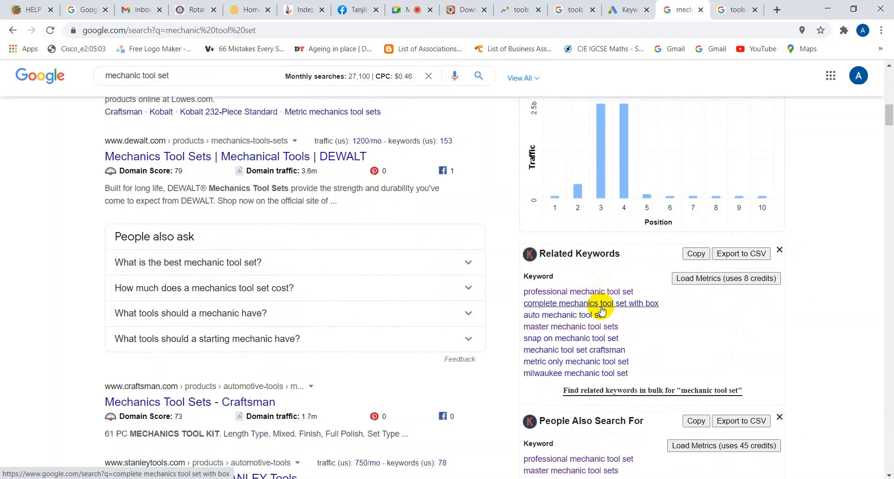
scroll(601, 306, "up", 5)
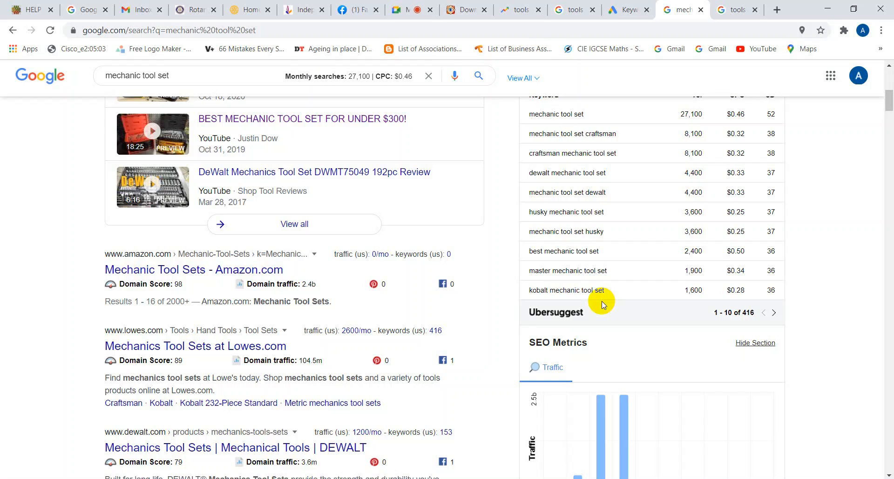
scroll(594, 288, "up", 5)
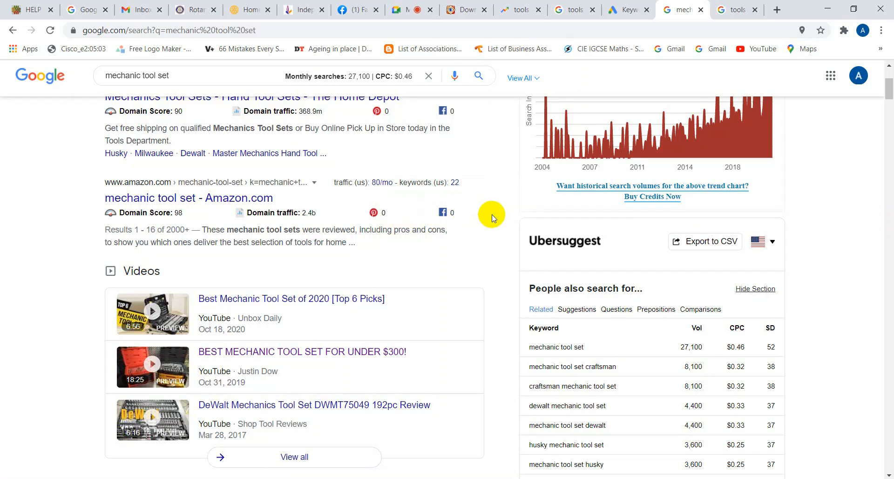
scroll(493, 218, "down", 1)
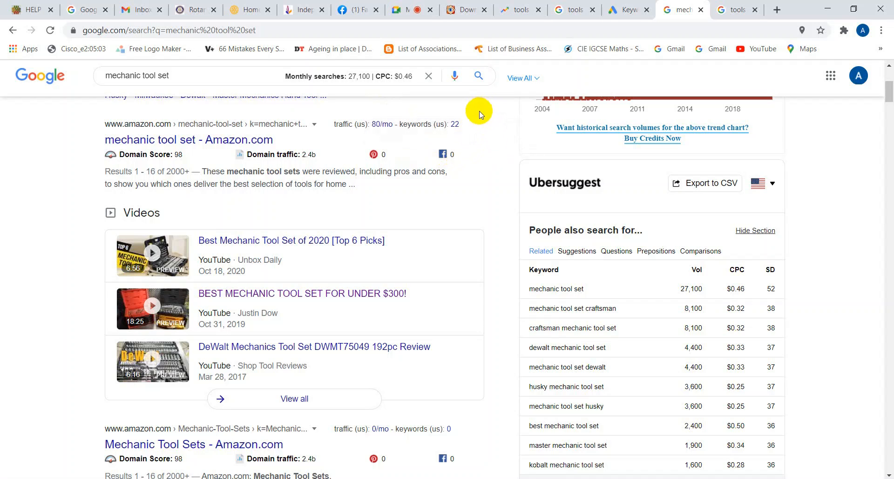
scroll(489, 130, "down", 2)
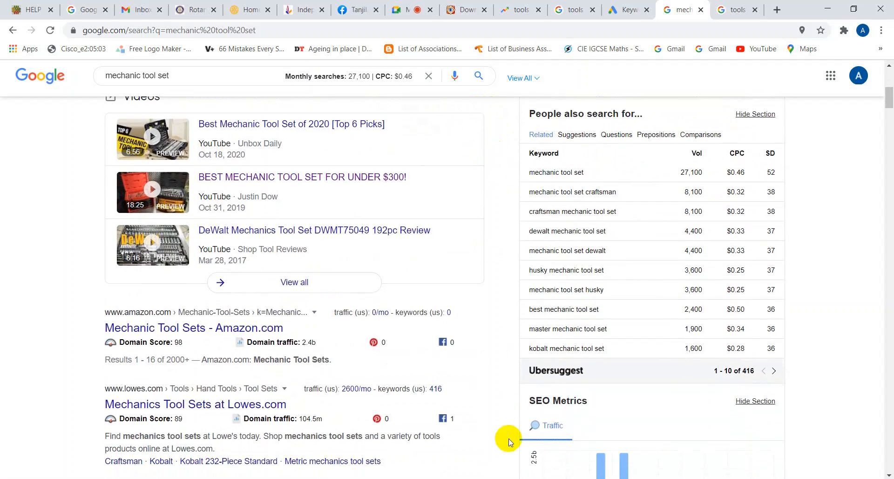
Switch to the Niche Research workbook in Excel and review the keyword rows down to "craftsman tools set" on Sheet6
left_click(415, 478)
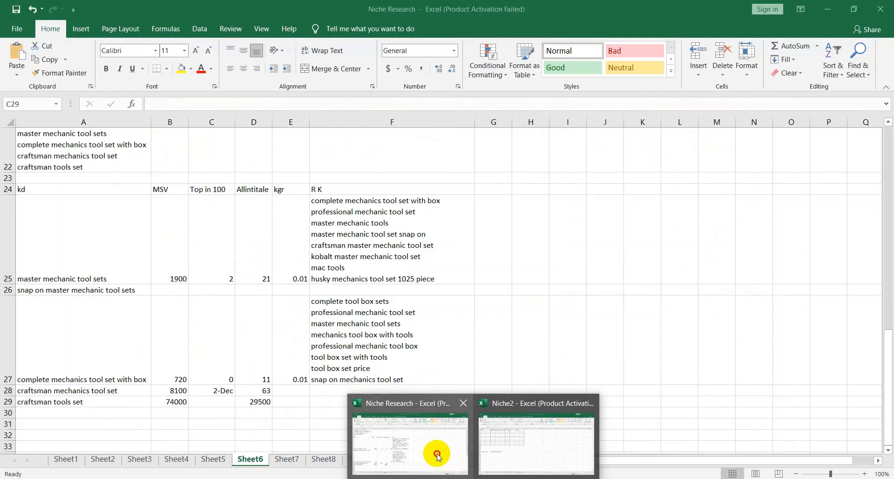
left_click(440, 450)
scroll(416, 413, "down", 3)
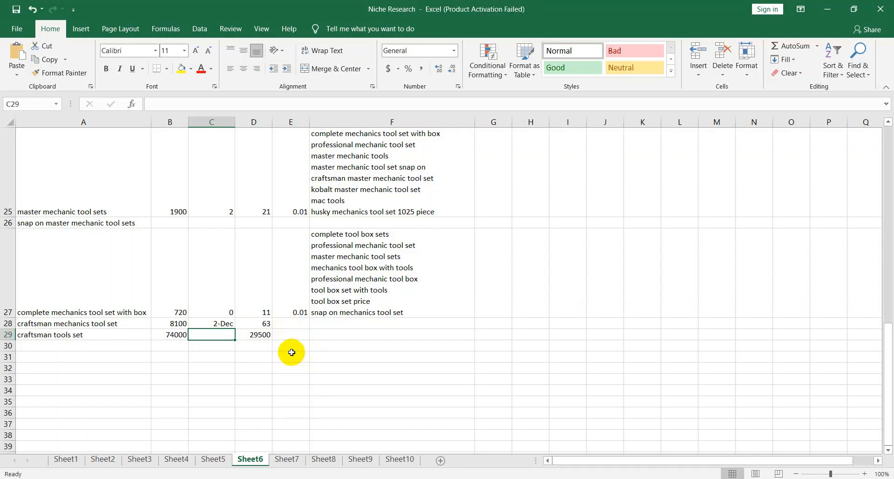
scroll(272, 344, "down", 1)
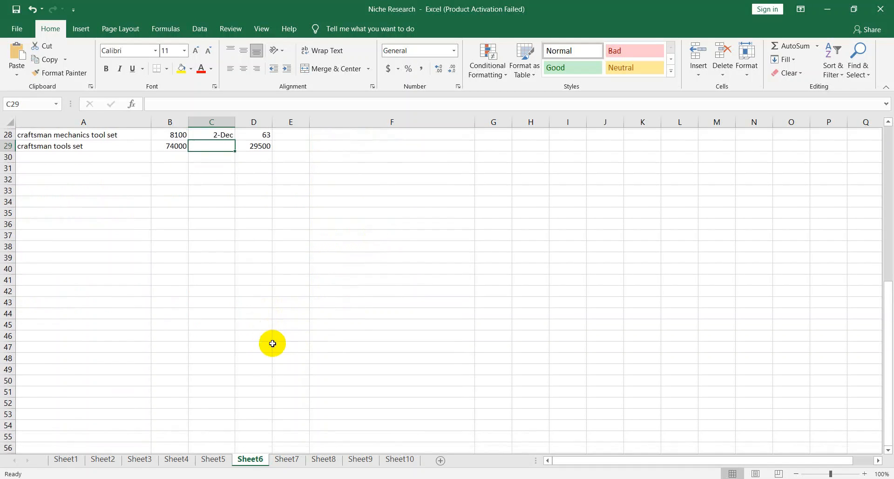
scroll(268, 322, "up", 1)
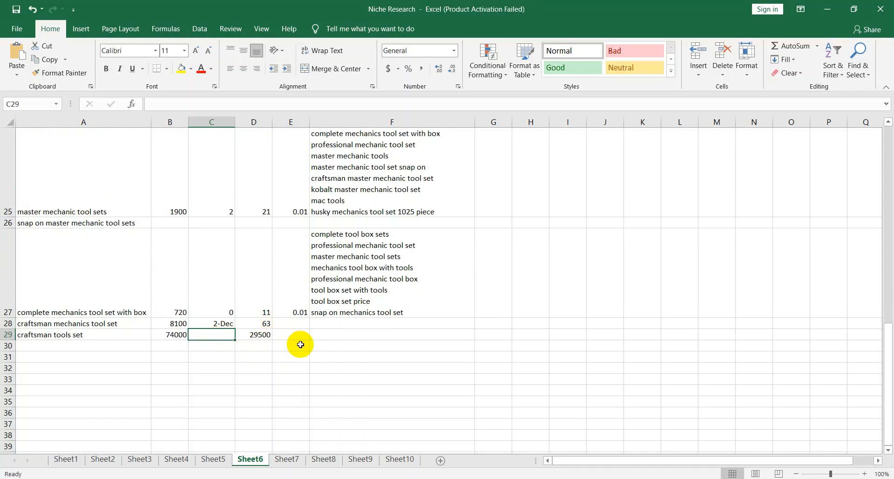
scroll(321, 345, "down", 1)
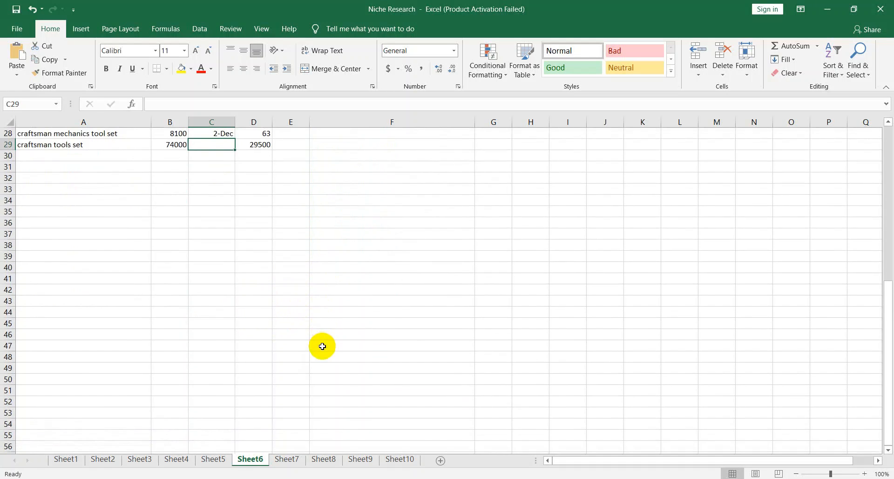
scroll(319, 341, "up", 1)
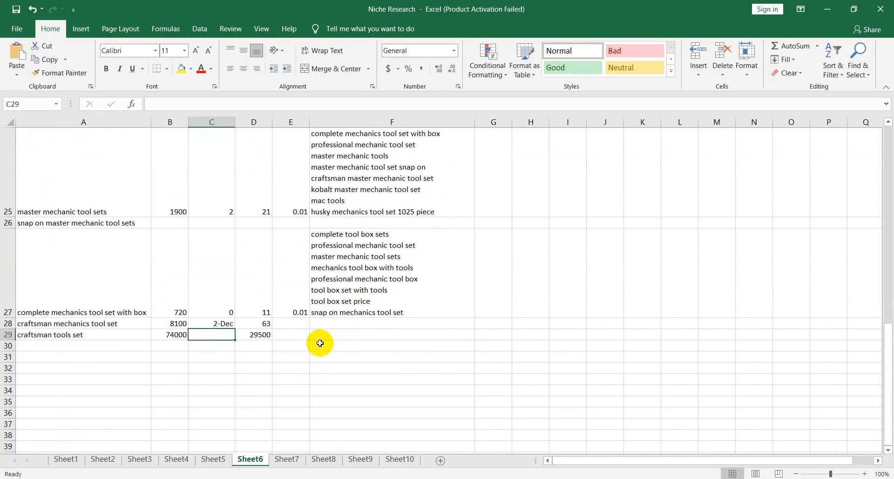
scroll(300, 343, "down", 1)
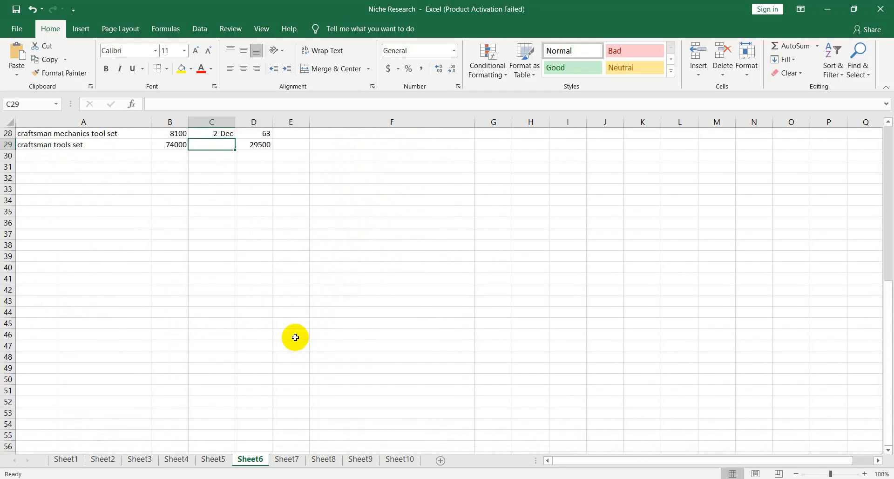
scroll(295, 336, "up", 1)
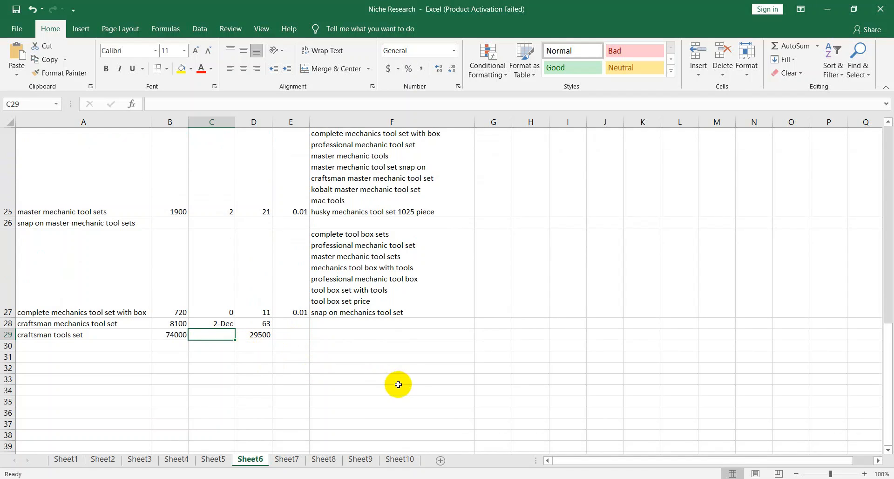
scroll(409, 375, "down", 1)
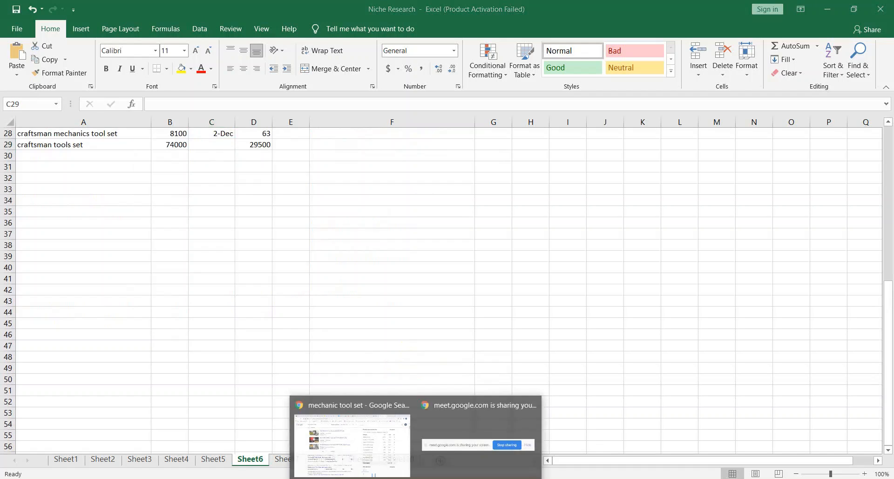
Return to Chrome, look over the top of the "mechanic tool set" results and check the Google Meet call
left_click(373, 448)
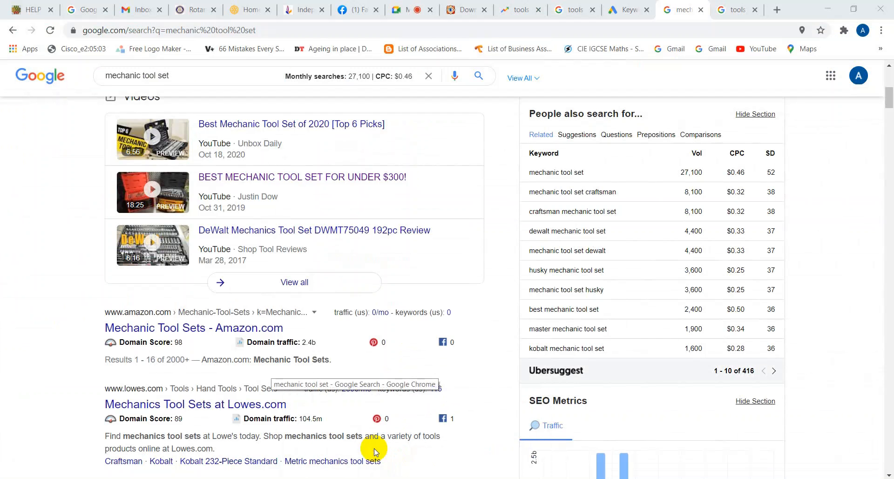
scroll(502, 356, "up", 2)
scroll(502, 357, "up", 4)
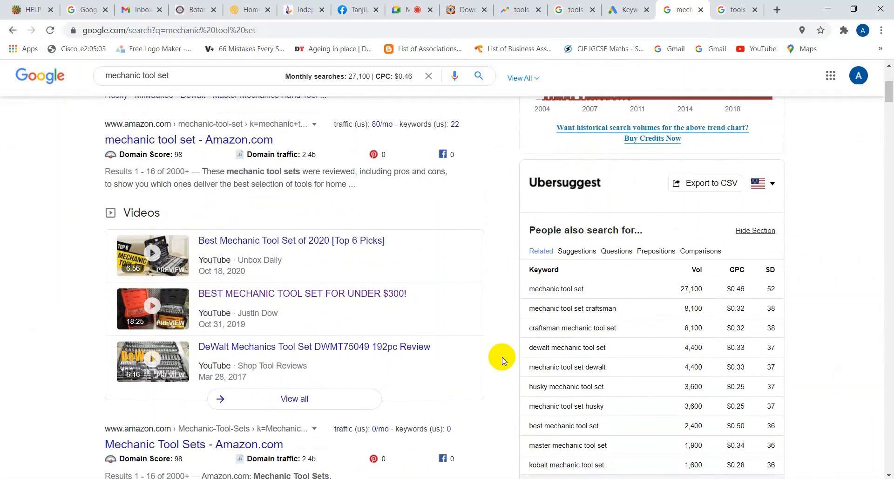
scroll(502, 361, "up", 2)
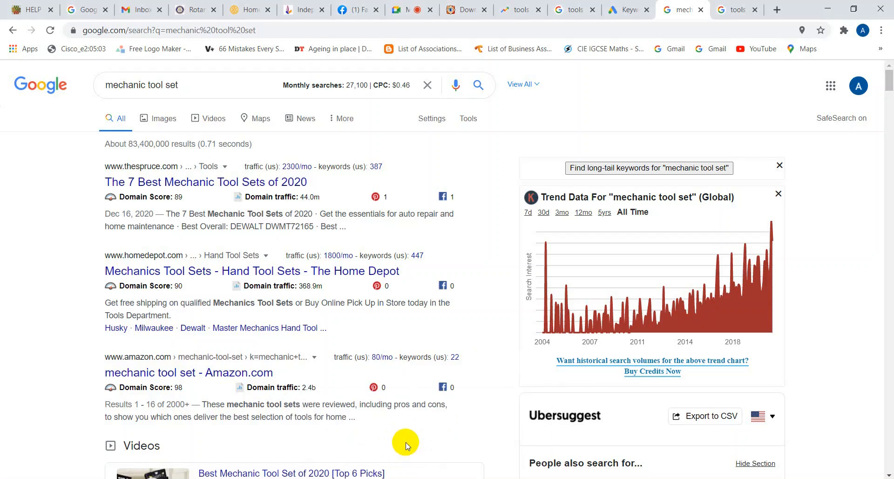
left_click(418, 14)
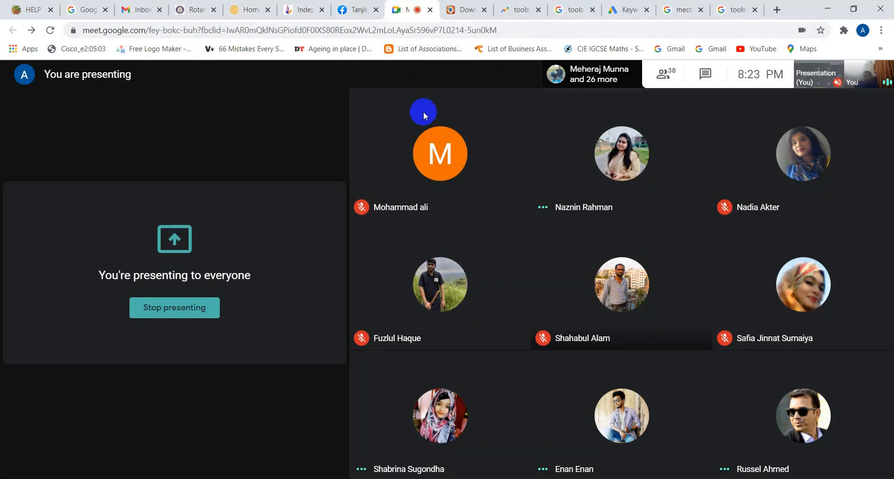
mouse_move(369, 457)
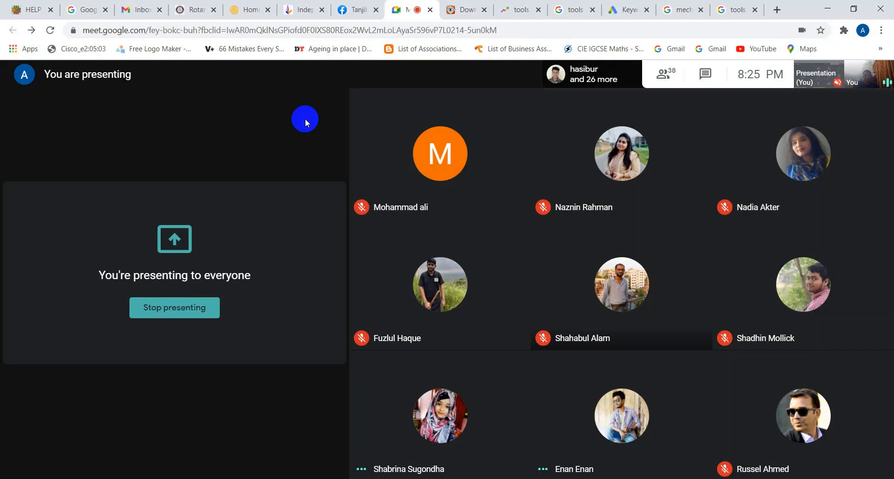
Go back to the "tools set" search and extend the query to "tools set in Bangladesh"
left_click(738, 9)
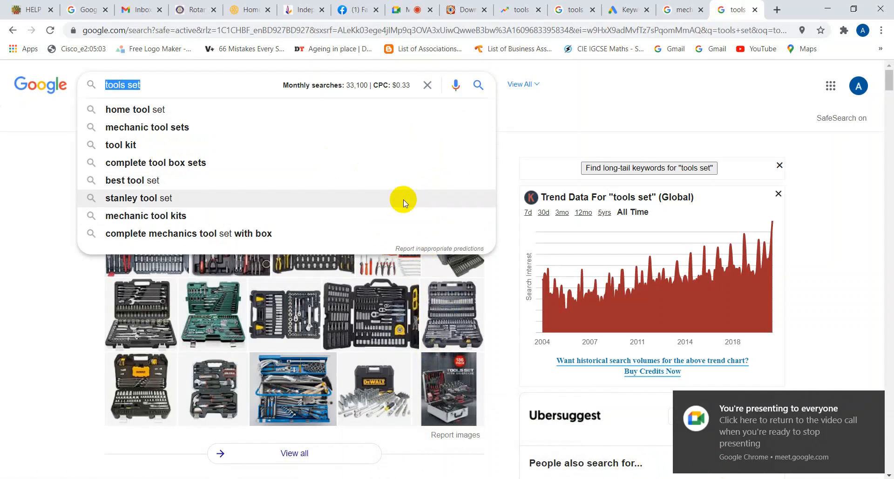
left_click(161, 85)
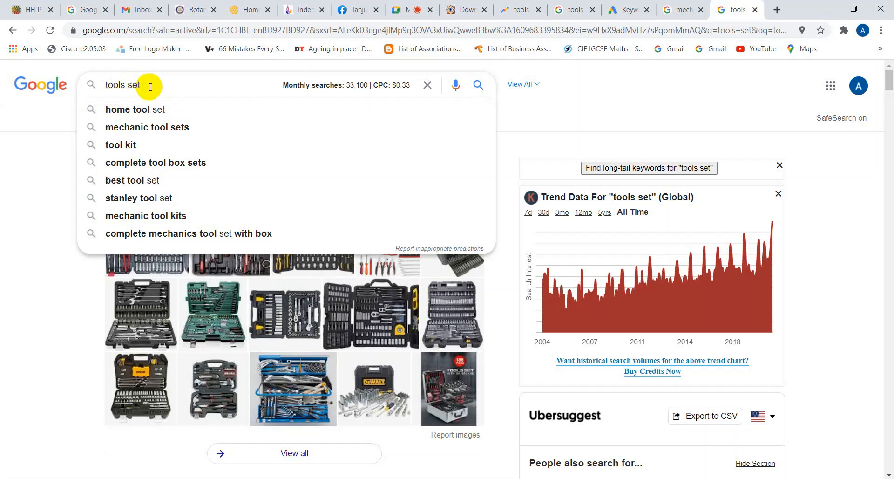
type("in")
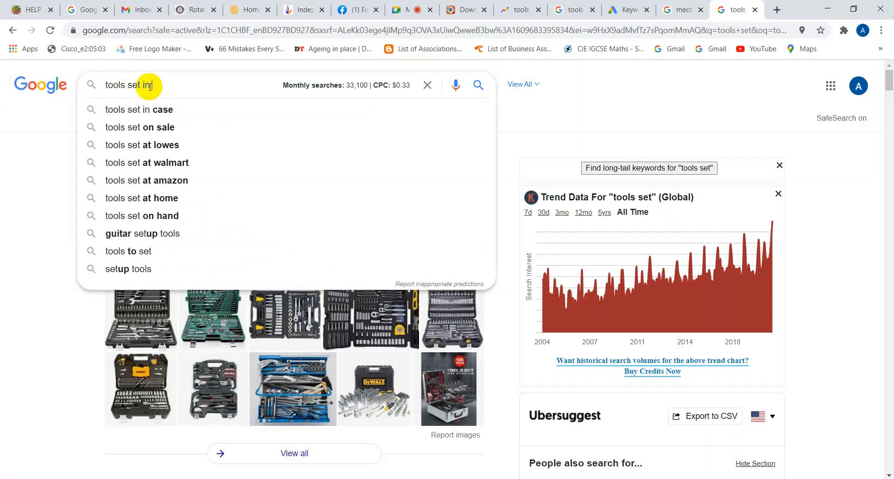
type(" Ban")
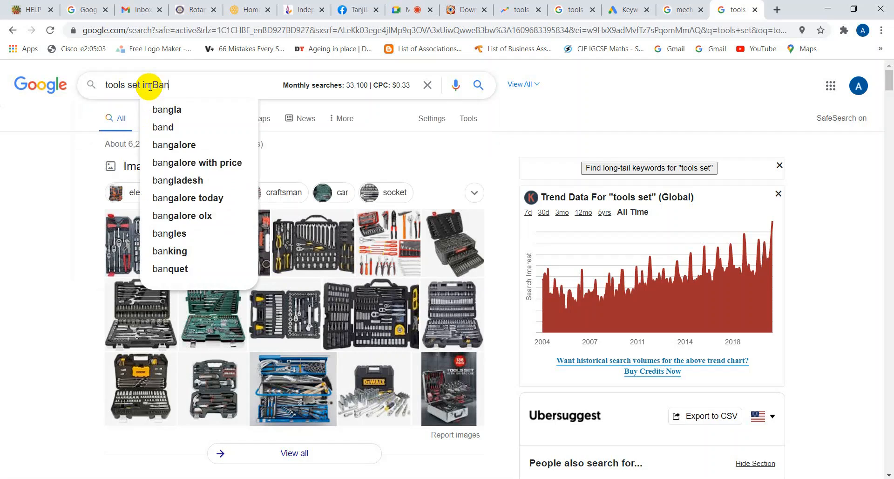
type("gladesh")
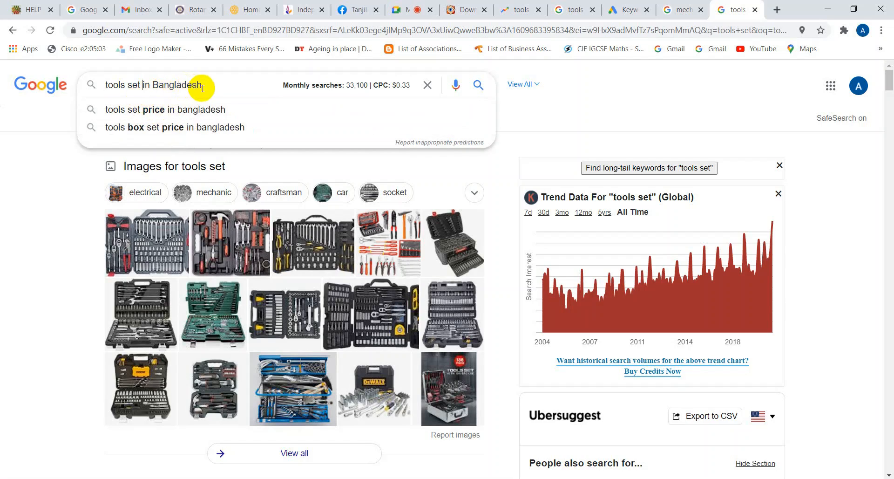
Replace the country in the query with New York and run the suggested search "tools set in new york"
left_click_drag(205, 87, 152, 86)
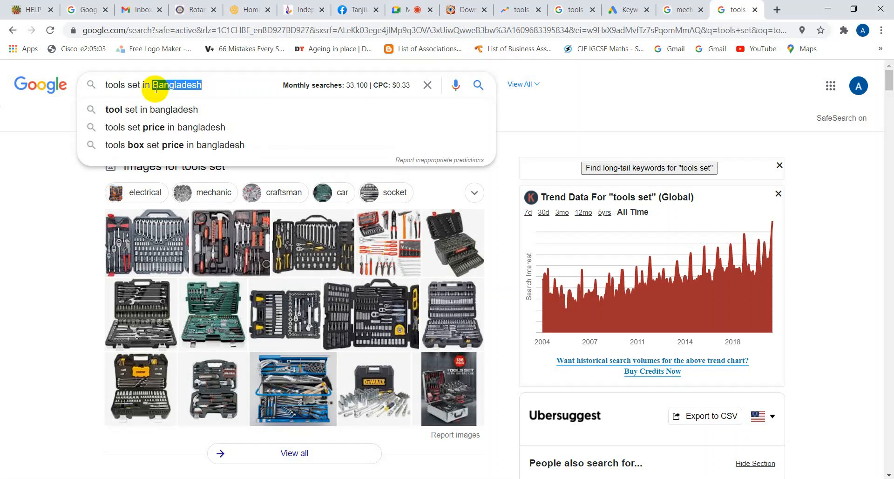
type("New")
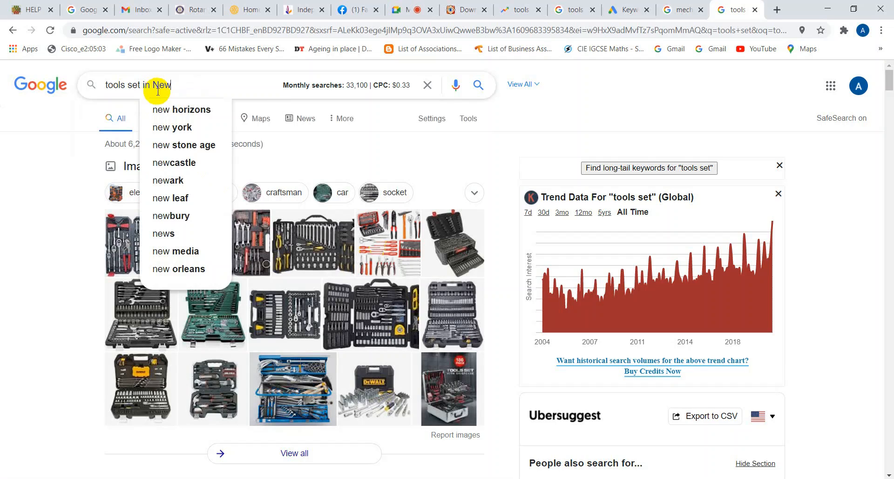
left_click(179, 125)
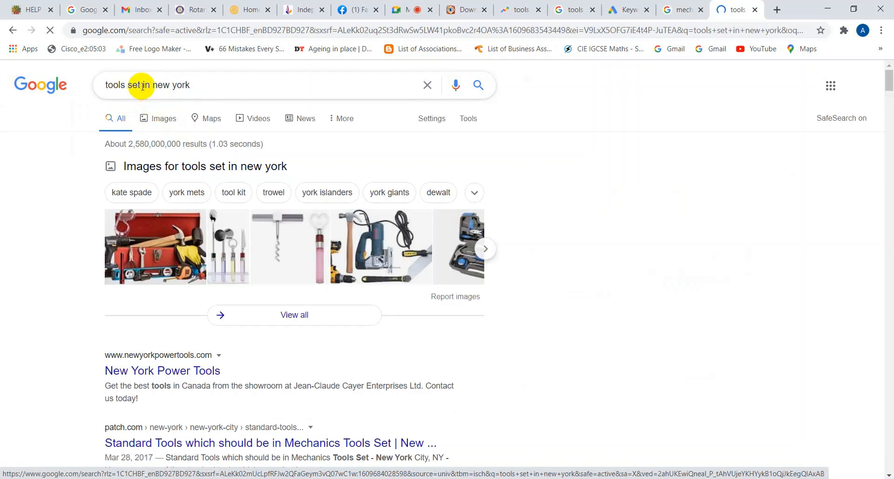
Change the query to "tools set price in new york" and highlight its location phrase "in new york"
left_click(144, 84)
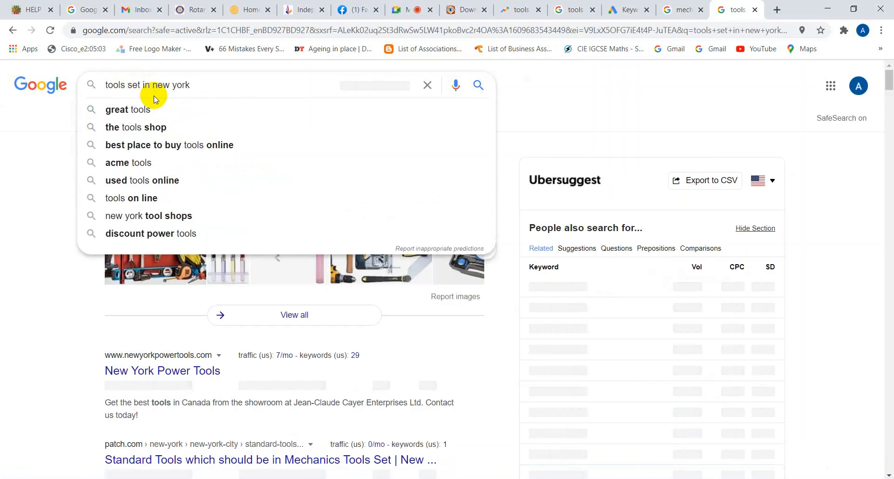
type("pri")
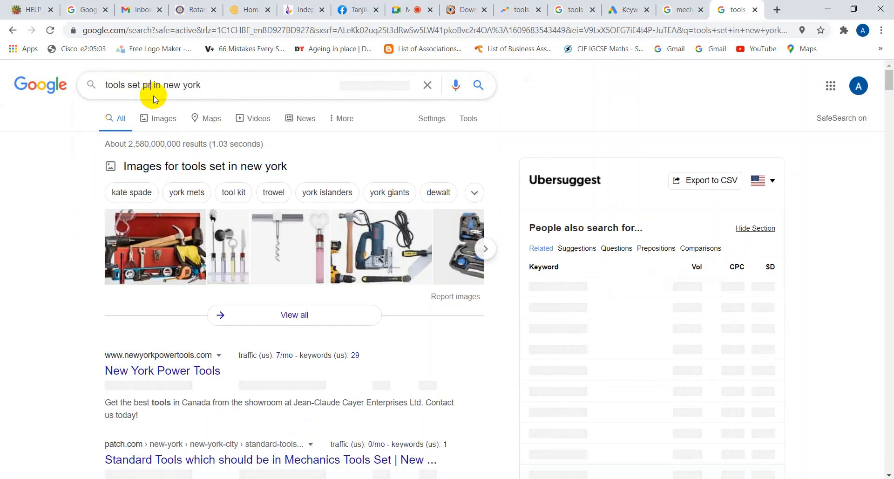
type("ce")
left_click(234, 86)
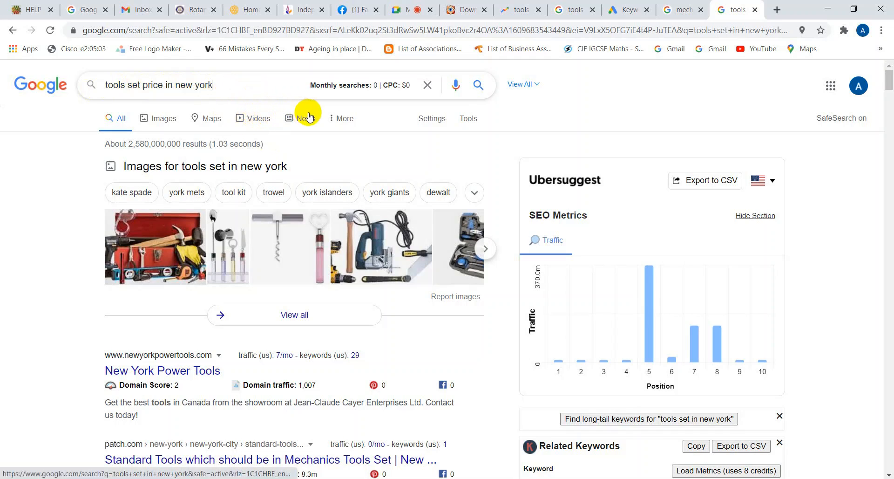
left_click_drag(238, 88, 166, 89)
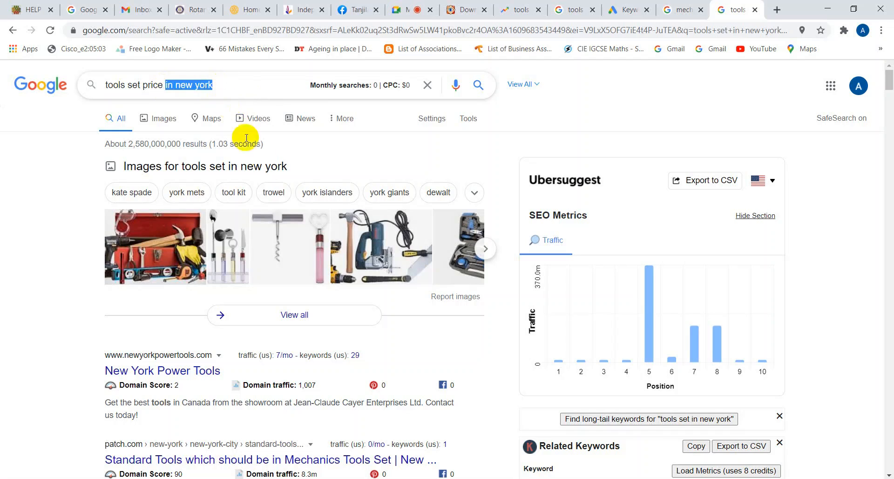
Switch to Keyword Planner, close the open keyword plan and start discovering new keywords
left_click(620, 11)
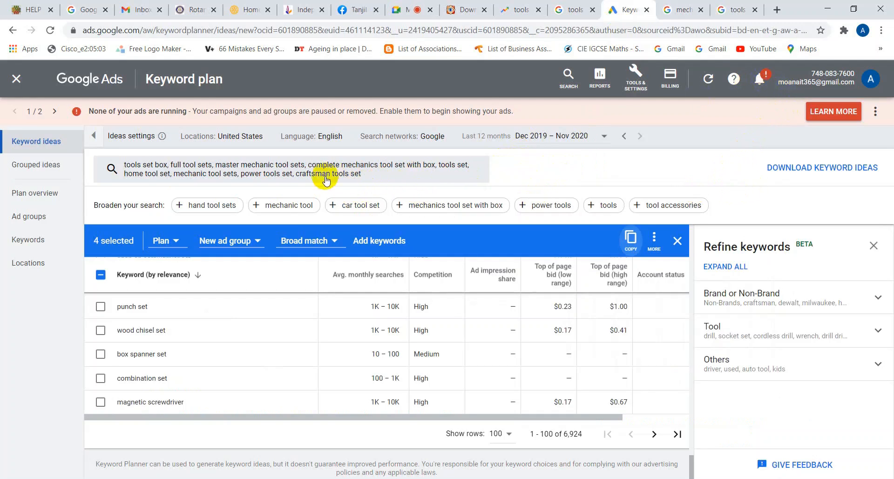
left_click(17, 79)
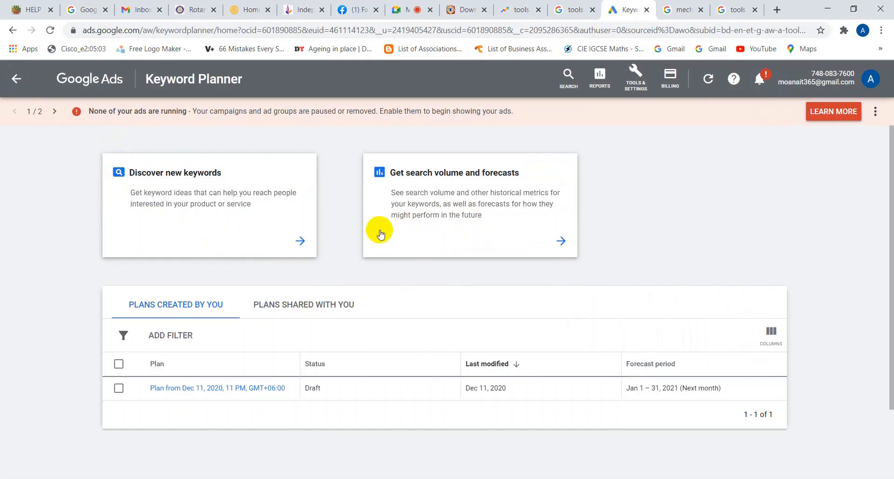
left_click(305, 242)
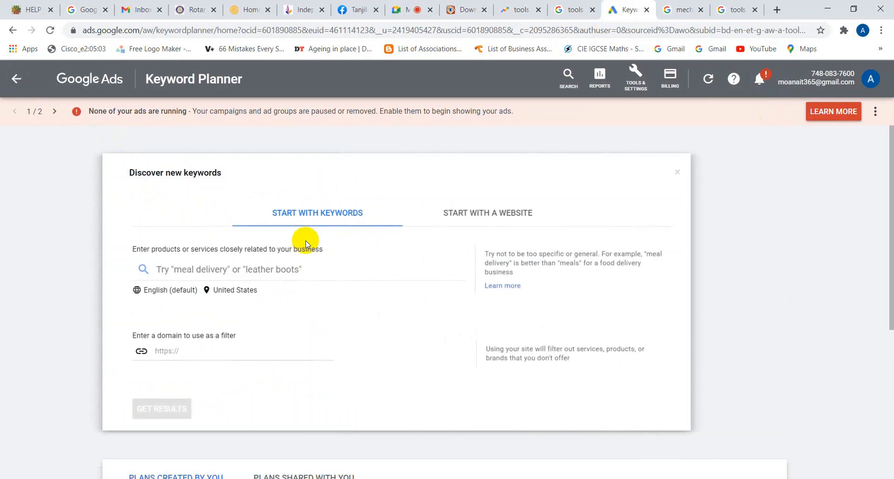
Replace the United States with Bangladesh as the targeted location for the new keyword search and save it
left_click(251, 290)
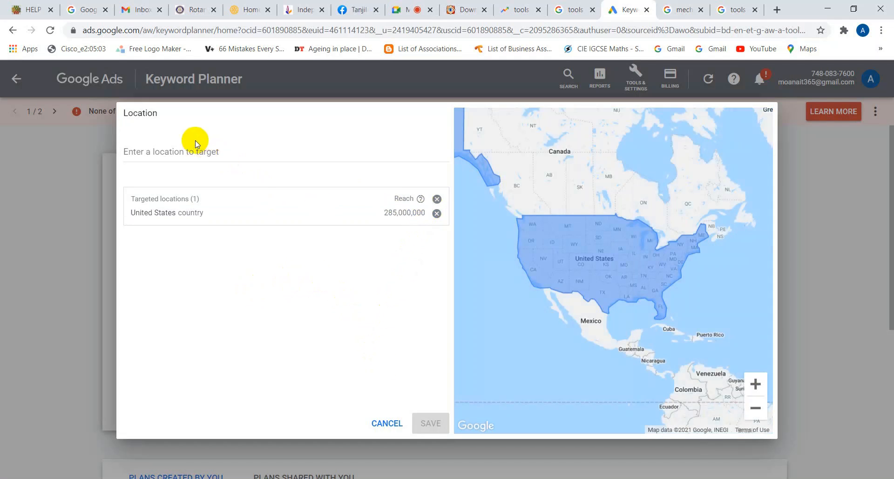
left_click(437, 213)
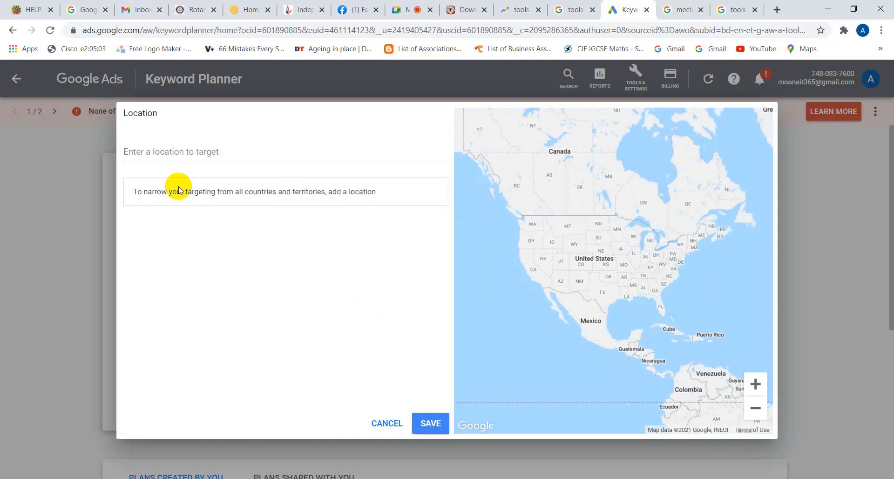
left_click(154, 154)
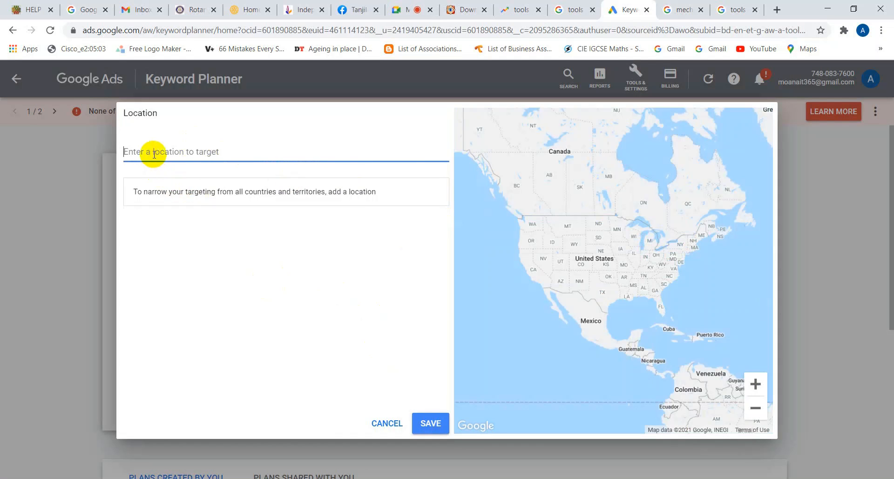
type("Bang")
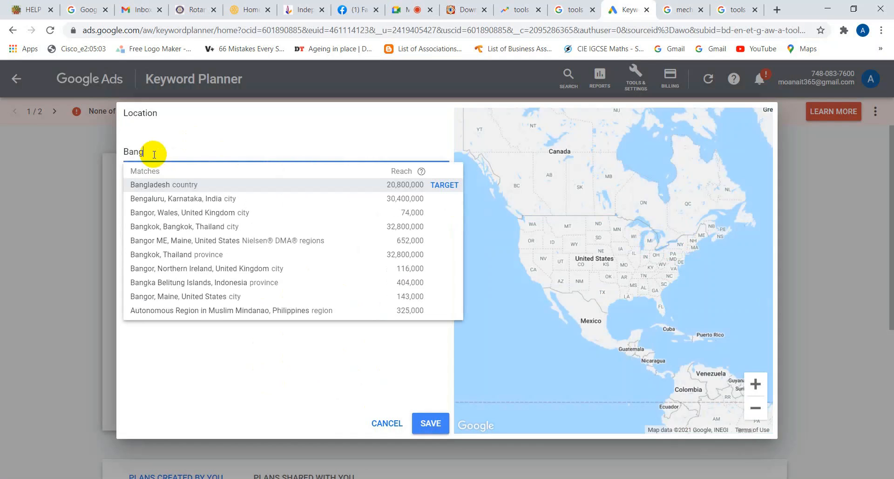
type("ladesh")
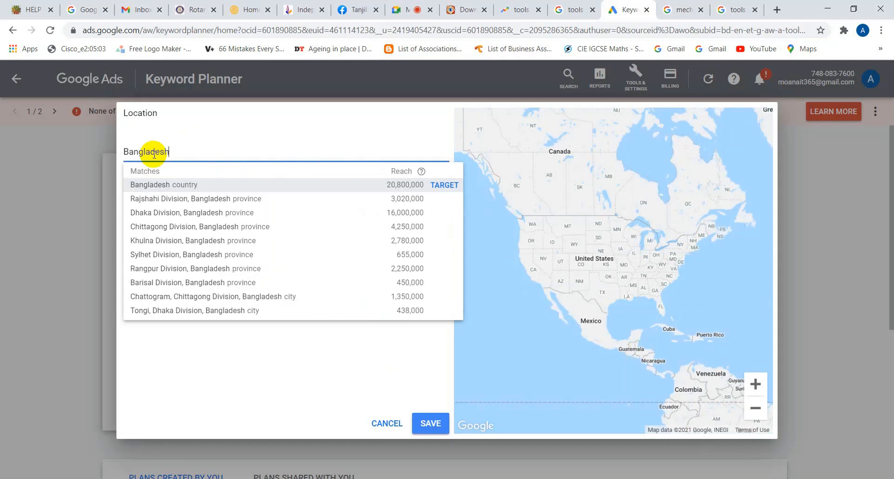
left_click(171, 184)
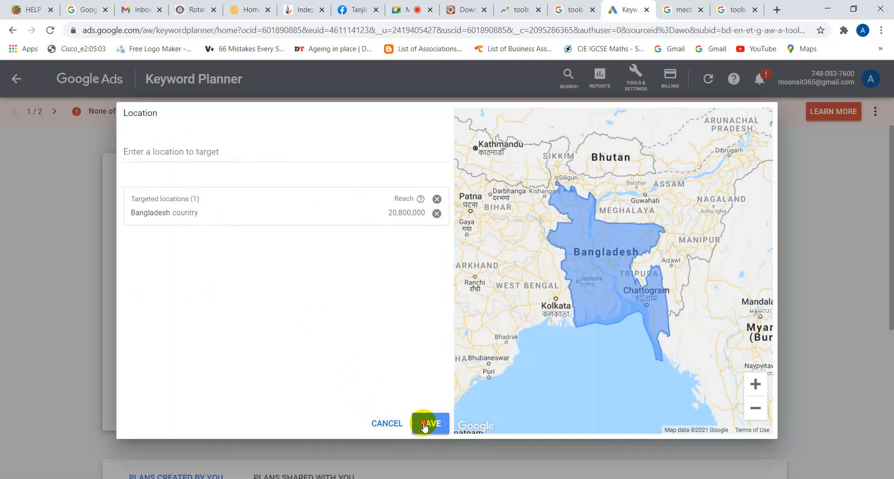
left_click(423, 423)
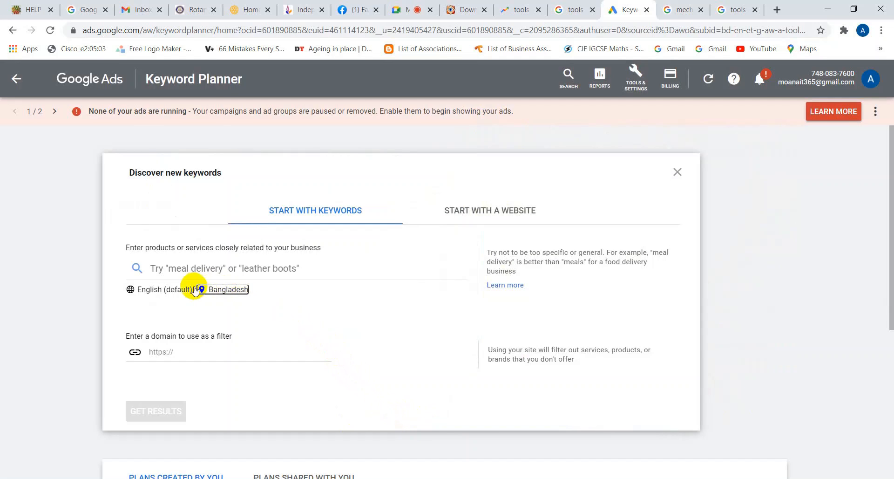
Set the keyword search language to Bengali and look over the rest of the Keyword Planner page
left_click(157, 290)
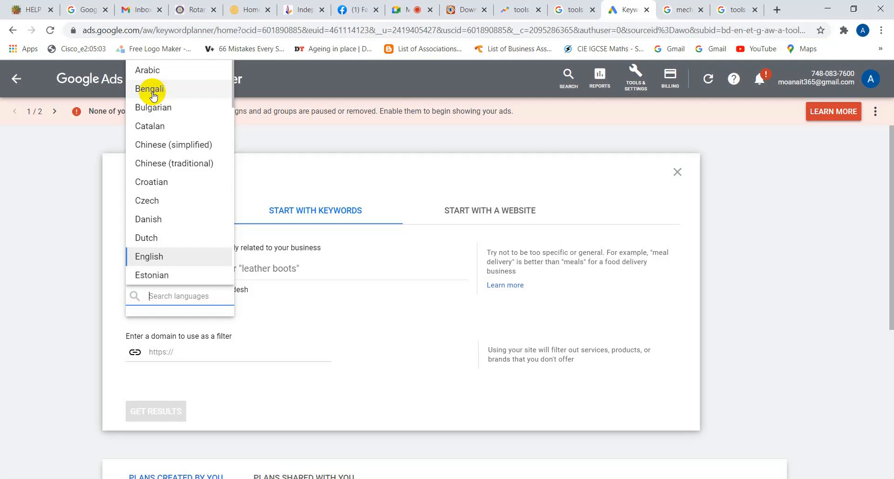
left_click(155, 93)
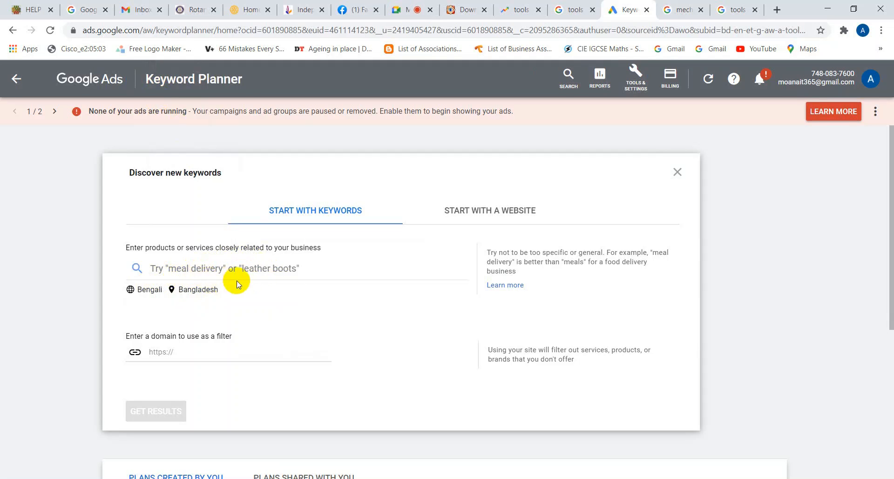
scroll(414, 308, "down", 5)
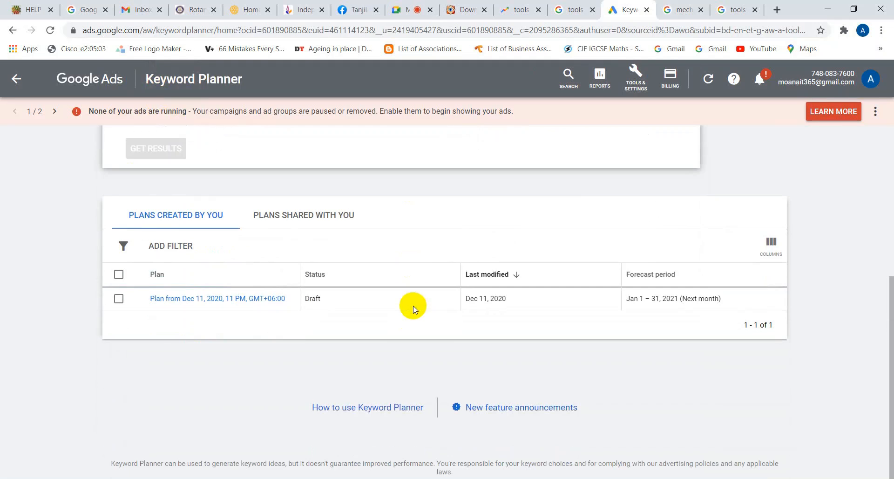
scroll(412, 306, "up", 3)
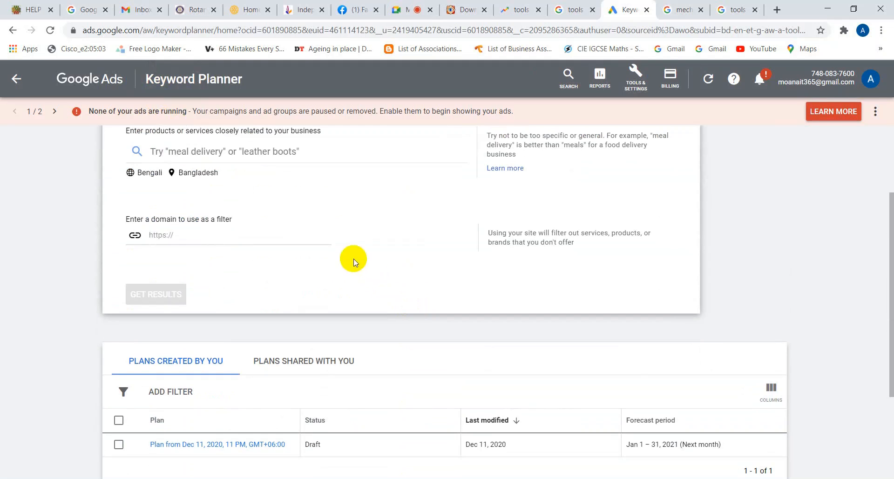
scroll(305, 267, "up", 3)
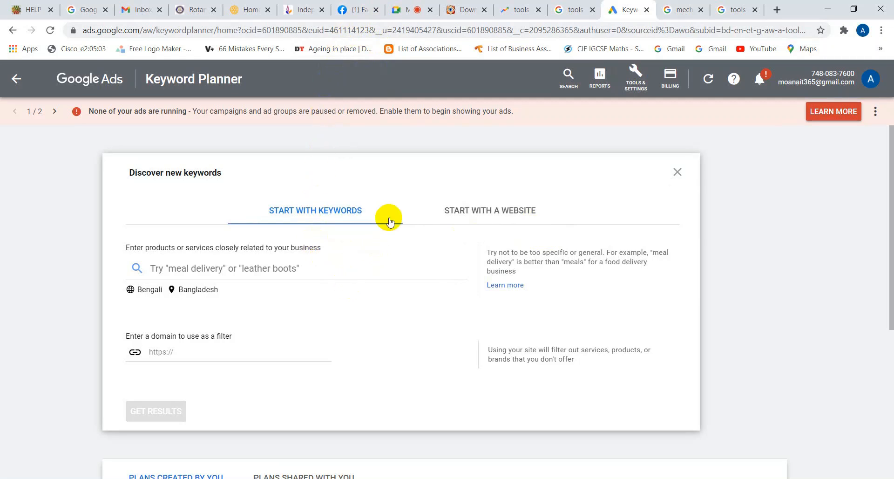
Look in on Facebook and the New York tools search, and return to the "tools set" results
left_click(358, 13)
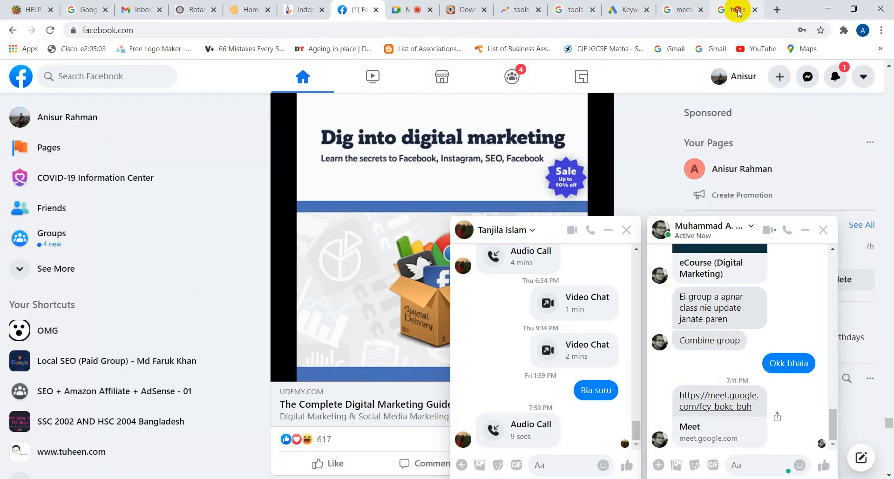
left_click(738, 10)
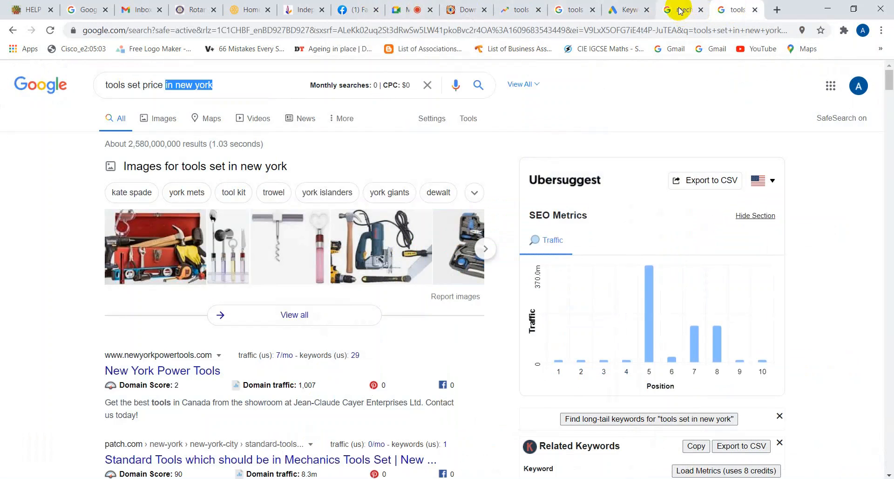
left_click(573, 10)
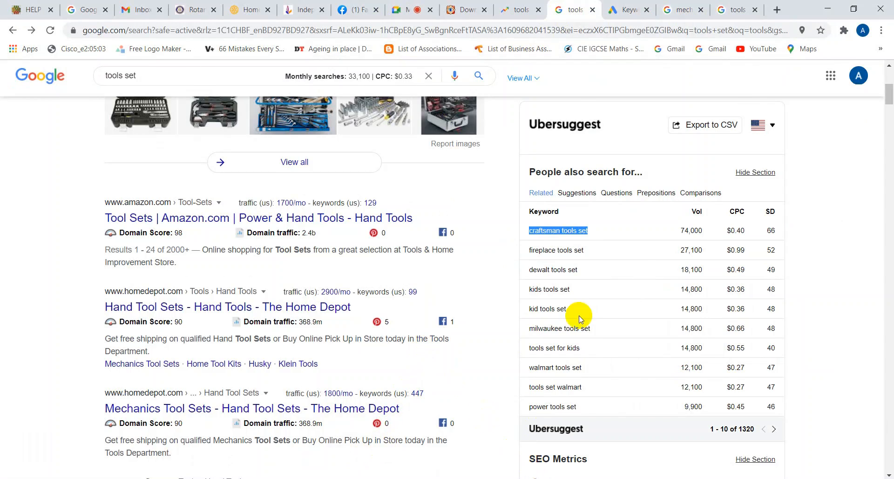
Stop sharing the screen with Google Meet and go back to the meeting call
mouse_move(415, 478)
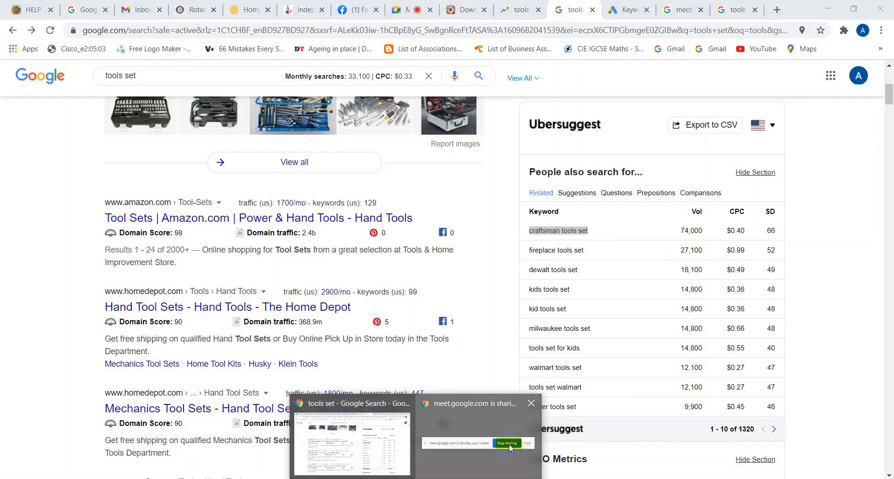
left_click(519, 456)
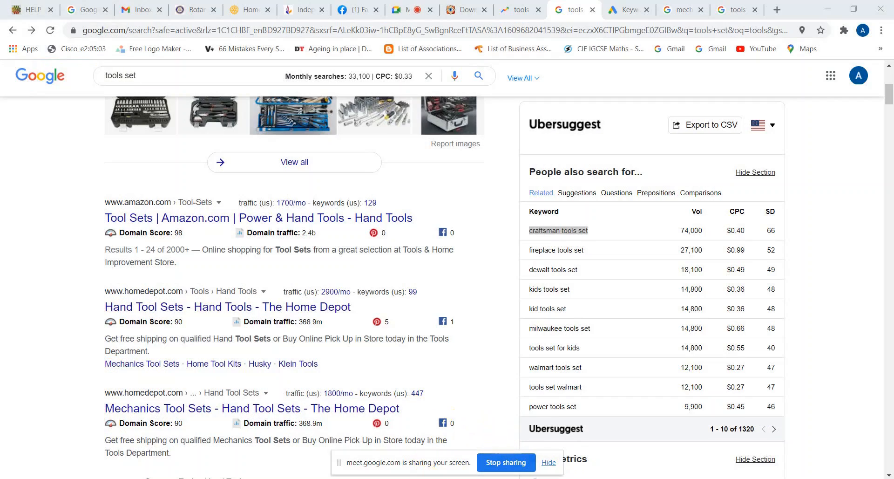
left_click(509, 462)
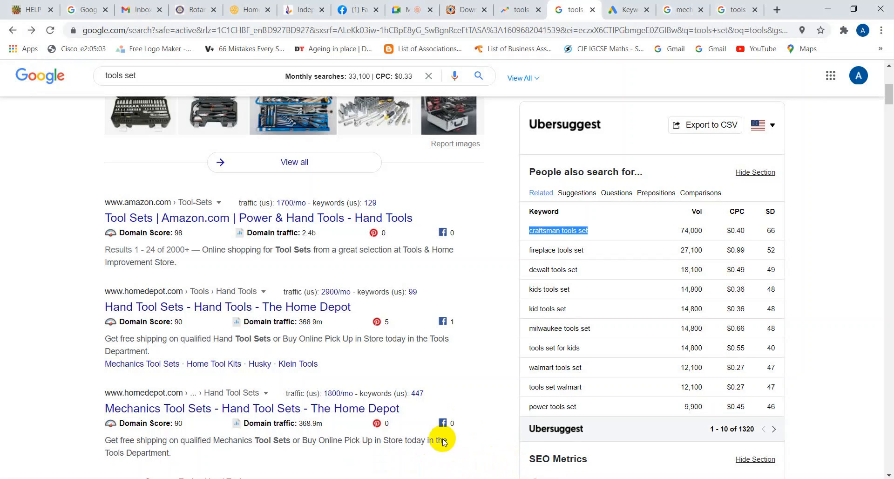
left_click(418, 14)
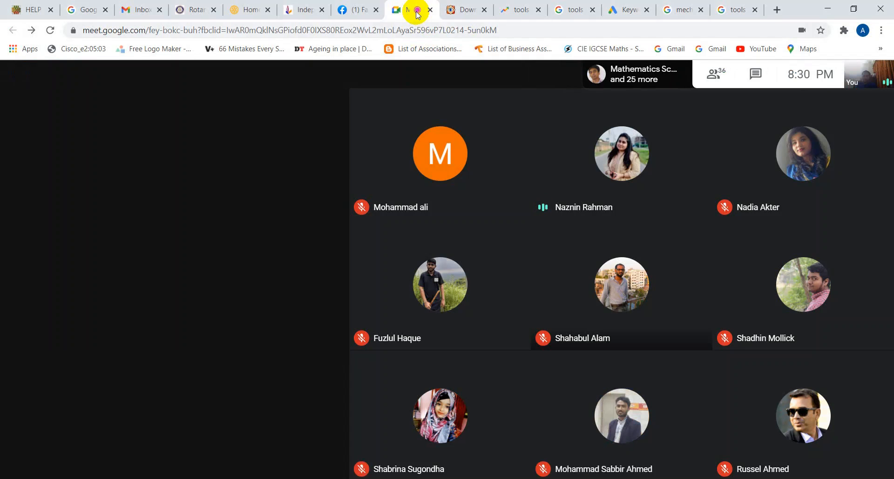